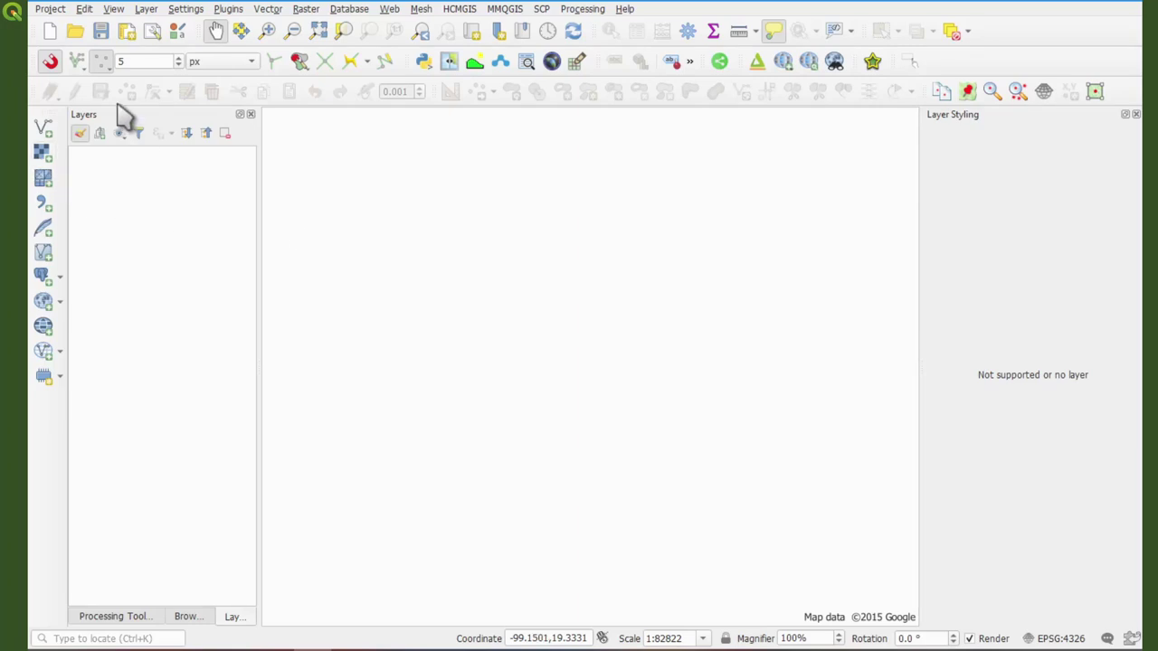
- Open the most recently used project and dismiss the archaeology mode notice and the warning messages
{"action": "left_click", "coordinate": [55, 11]}
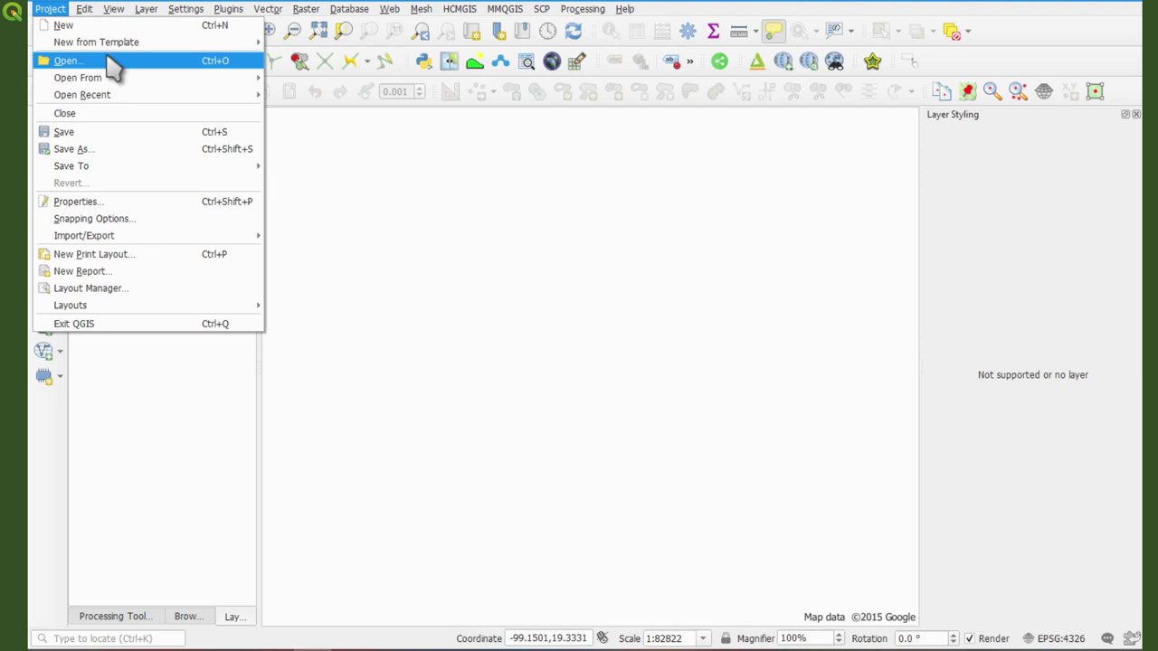
{"action": "mouse_move", "coordinate": [142, 95]}
{"action": "left_click", "coordinate": [335, 96]}
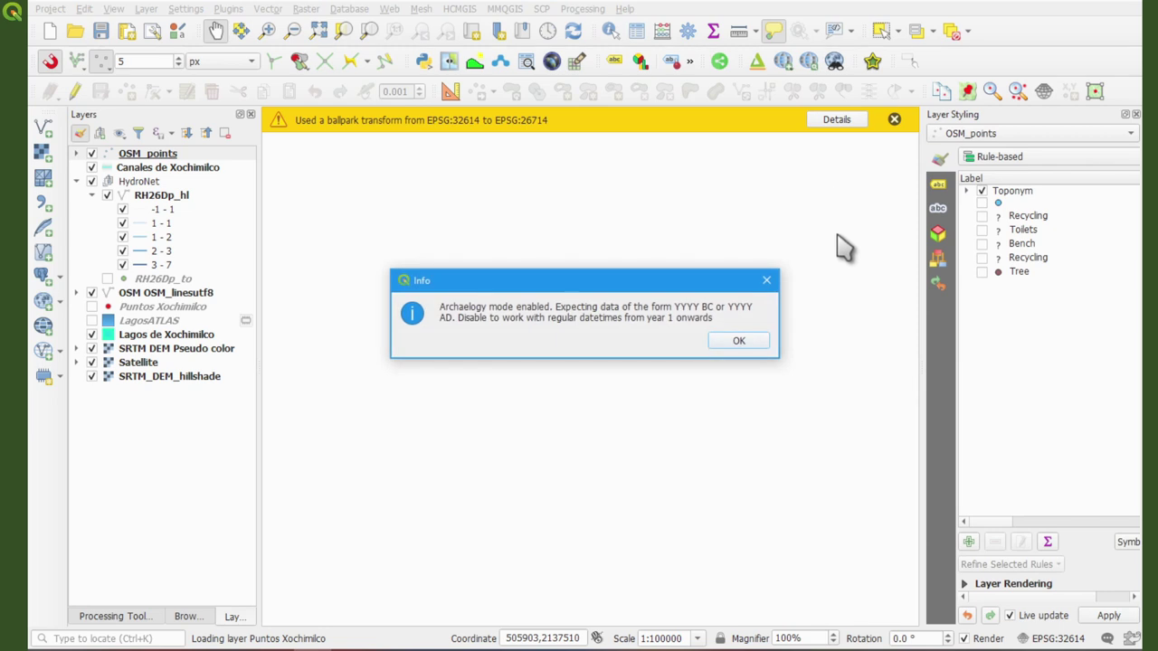
{"action": "left_click", "coordinate": [736, 341]}
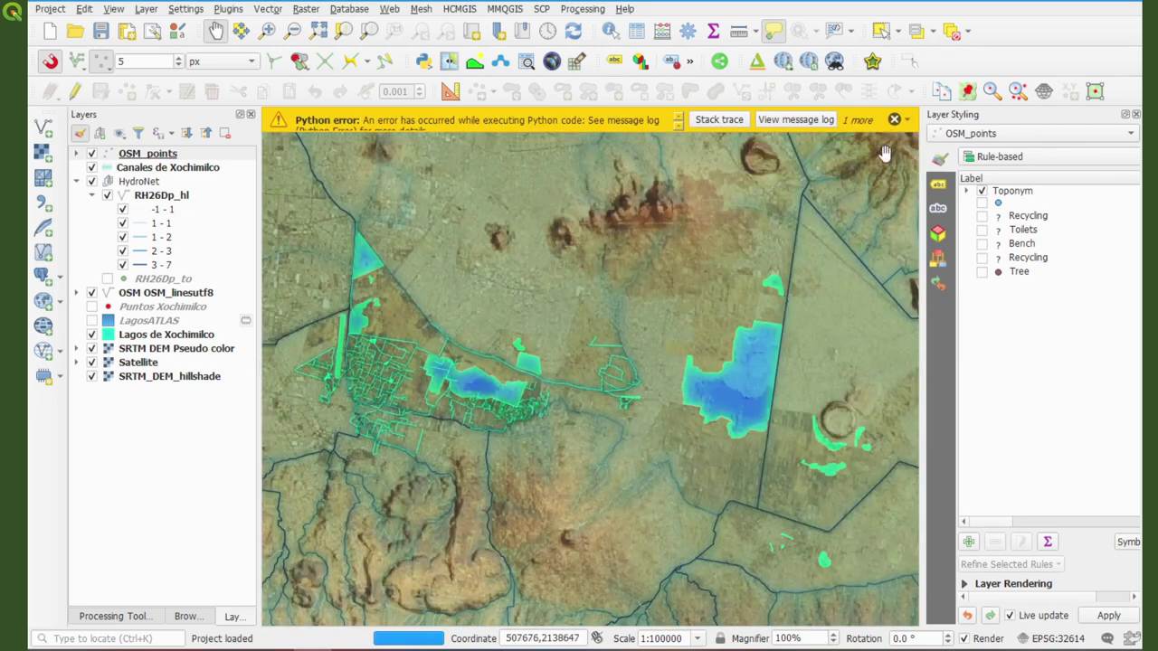
{"action": "left_click", "coordinate": [894, 120]}
{"action": "left_click", "coordinate": [893, 119]}
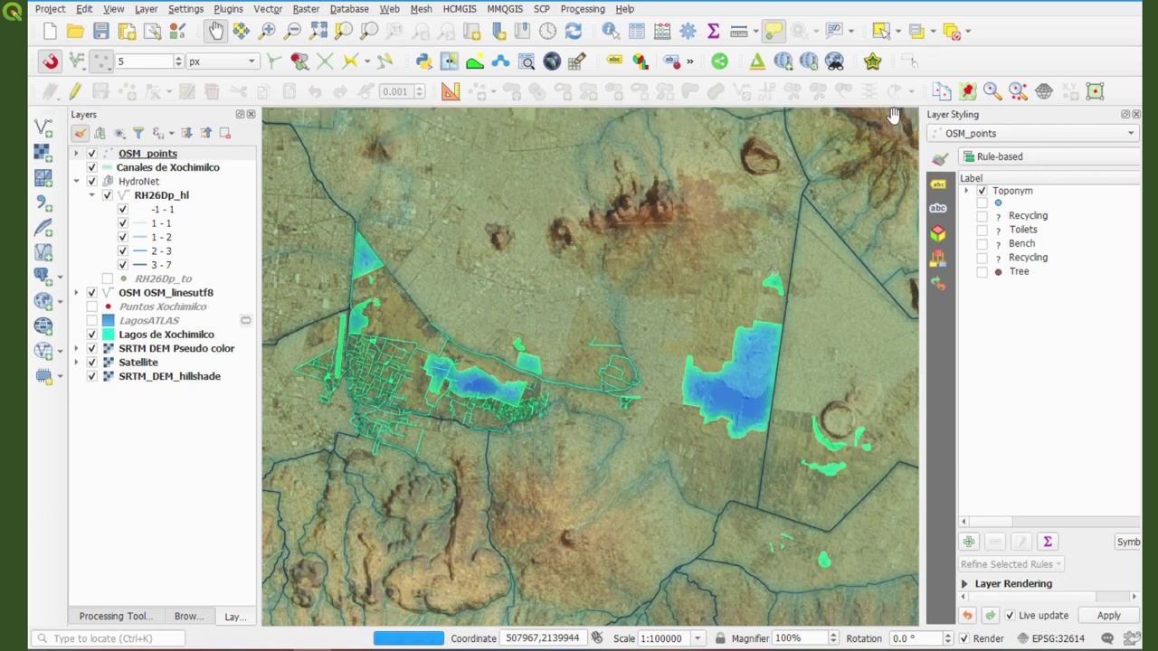
- Add a map theme that captures the current layer visibility
{"action": "mouse_move", "coordinate": [570, 291]}
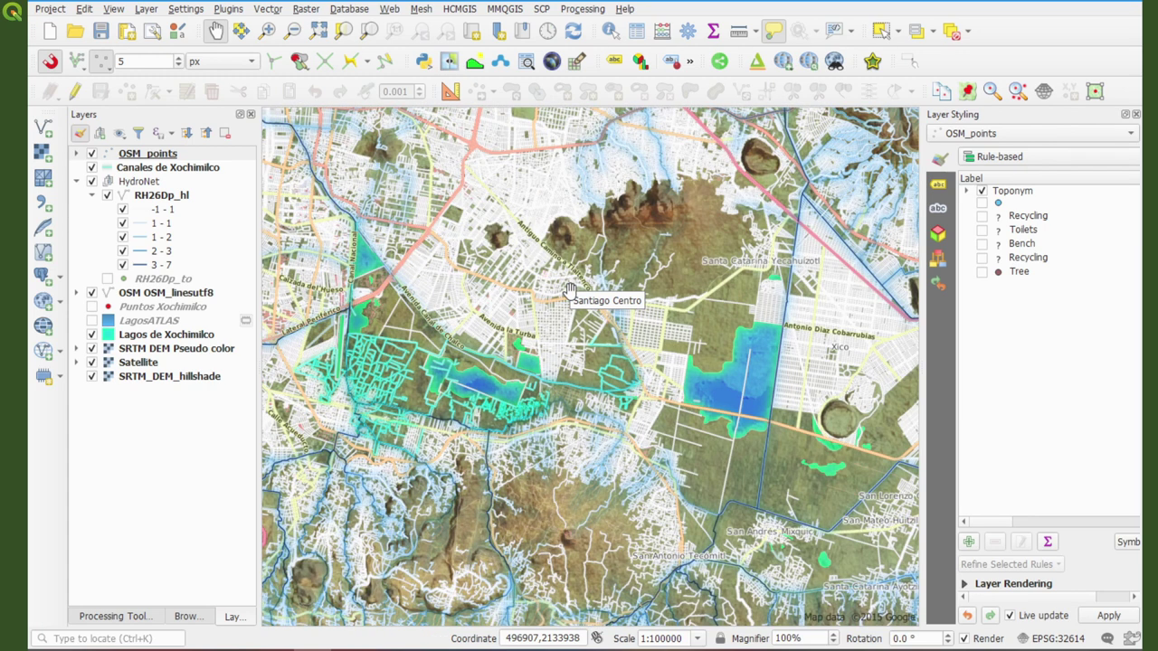
{"action": "mouse_move", "coordinate": [525, 365]}
{"action": "left_mouse_down"}
{"action": "mouse_move", "coordinate": [583, 360]}
{"action": "mouse_move", "coordinate": [573, 373]}
{"action": "mouse_move", "coordinate": [531, 378]}
{"action": "left_mouse_up"}
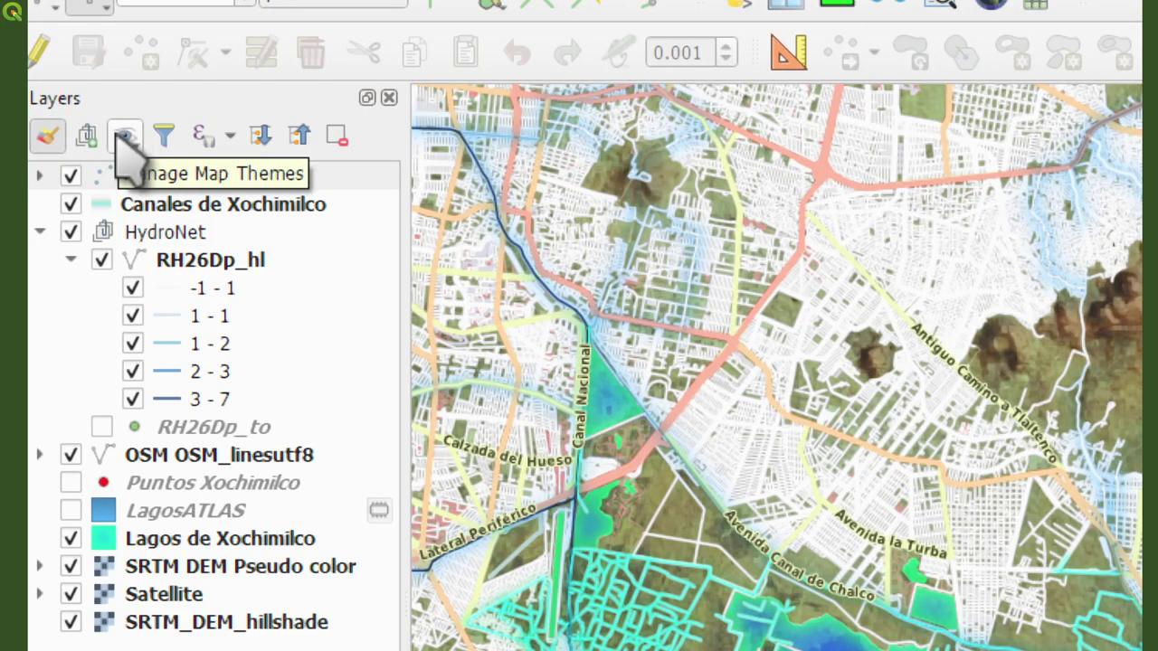
{"action": "left_click", "coordinate": [119, 134]}
{"action": "left_click", "coordinate": [183, 489]}
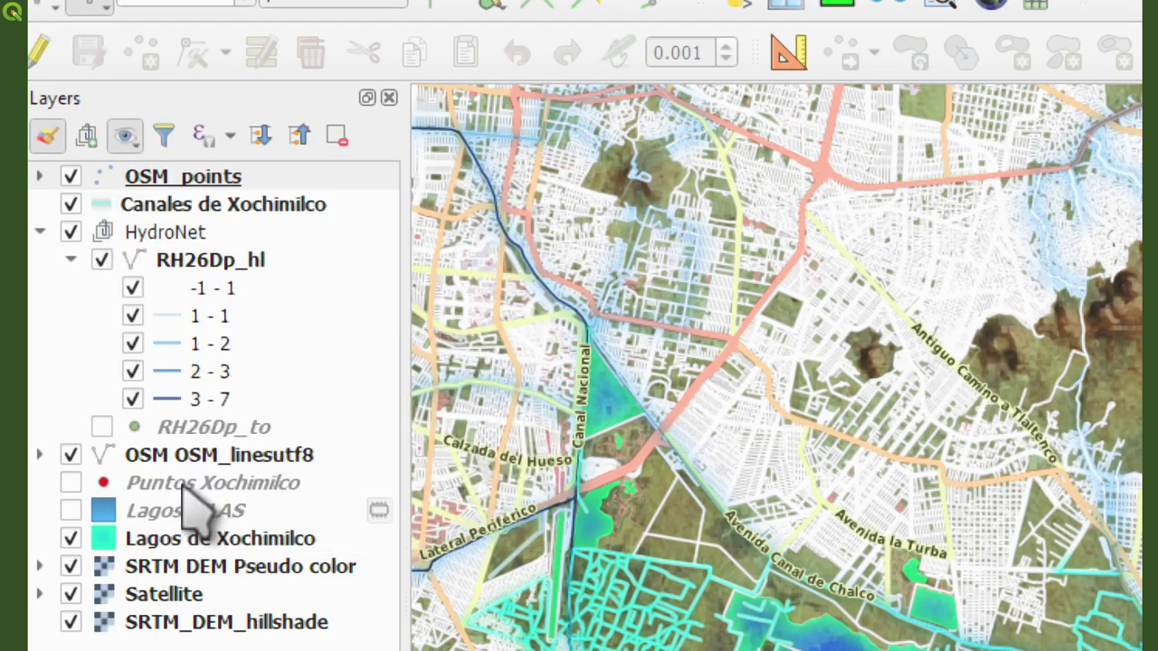
{"action": "type", "text": "A"}
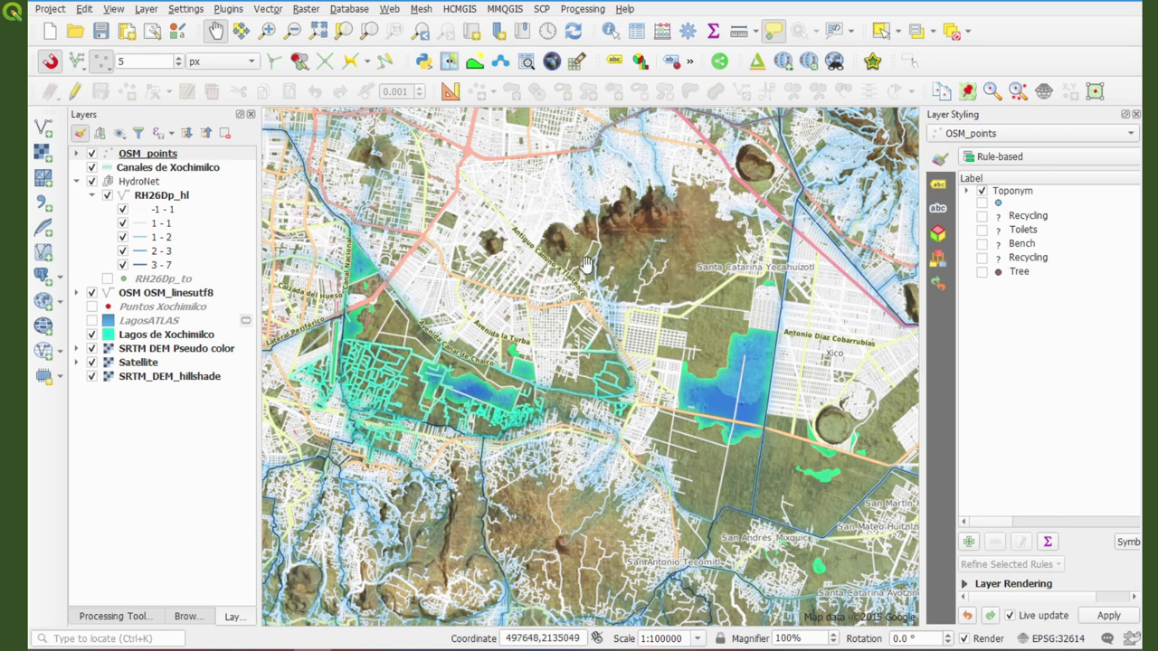
- Create a new print layout titled "Test"
{"action": "mouse_move", "coordinate": [460, 250]}
{"action": "mouse_move", "coordinate": [288, 187]}
{"action": "left_click", "coordinate": [50, 10]}
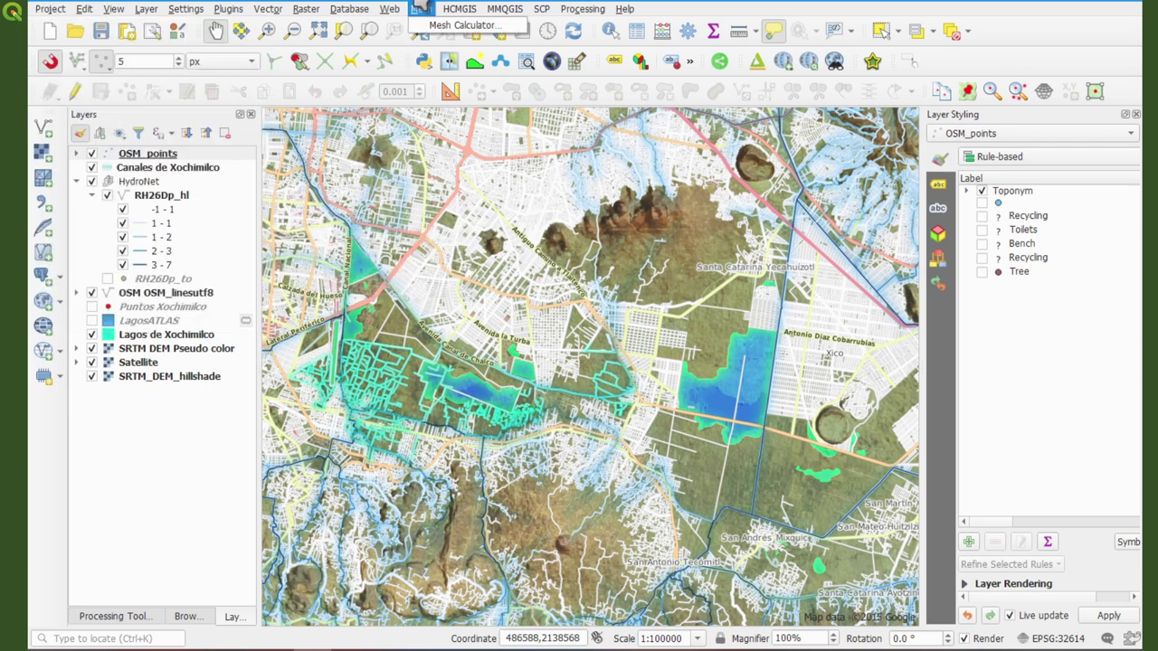
{"action": "key", "text": "Escape"}
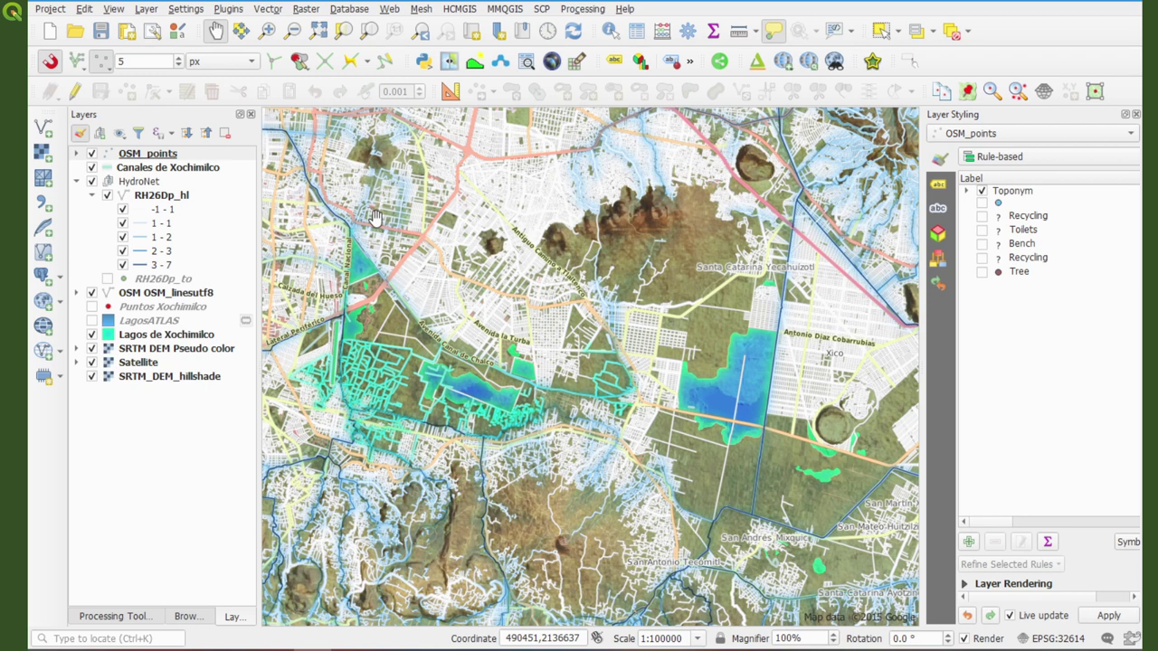
{"action": "key", "text": "ctrl+p"}
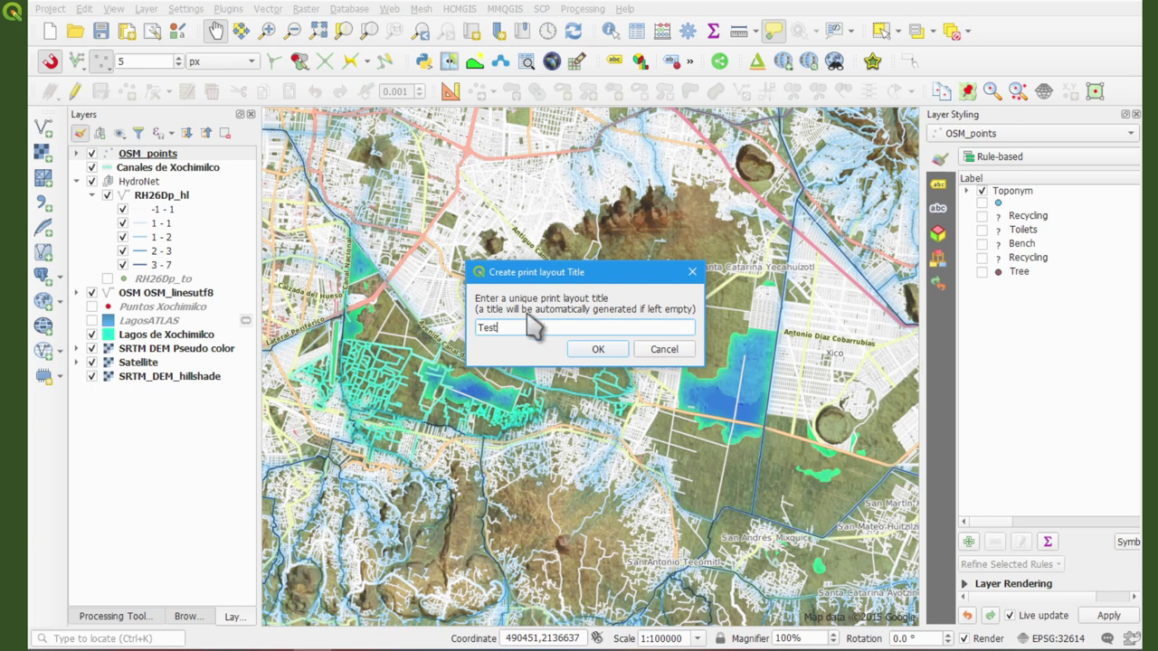
{"action": "left_click", "coordinate": [597, 350]}
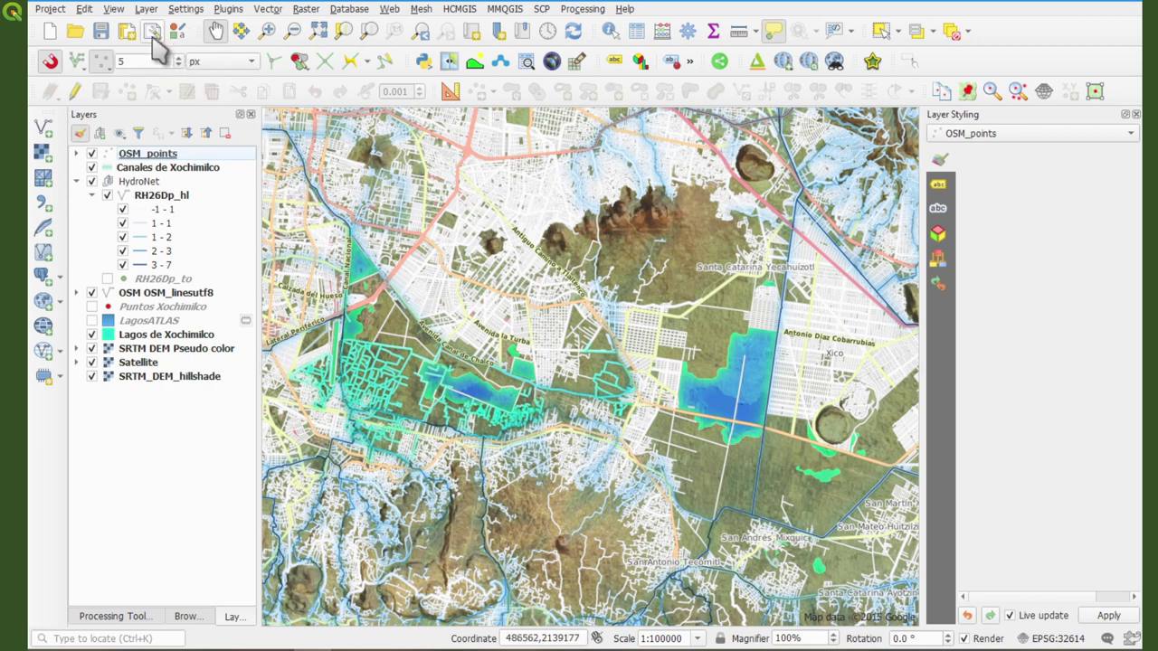
- Remove the print layout "Test" through the Layout Manager
{"action": "left_click", "coordinate": [53, 9]}
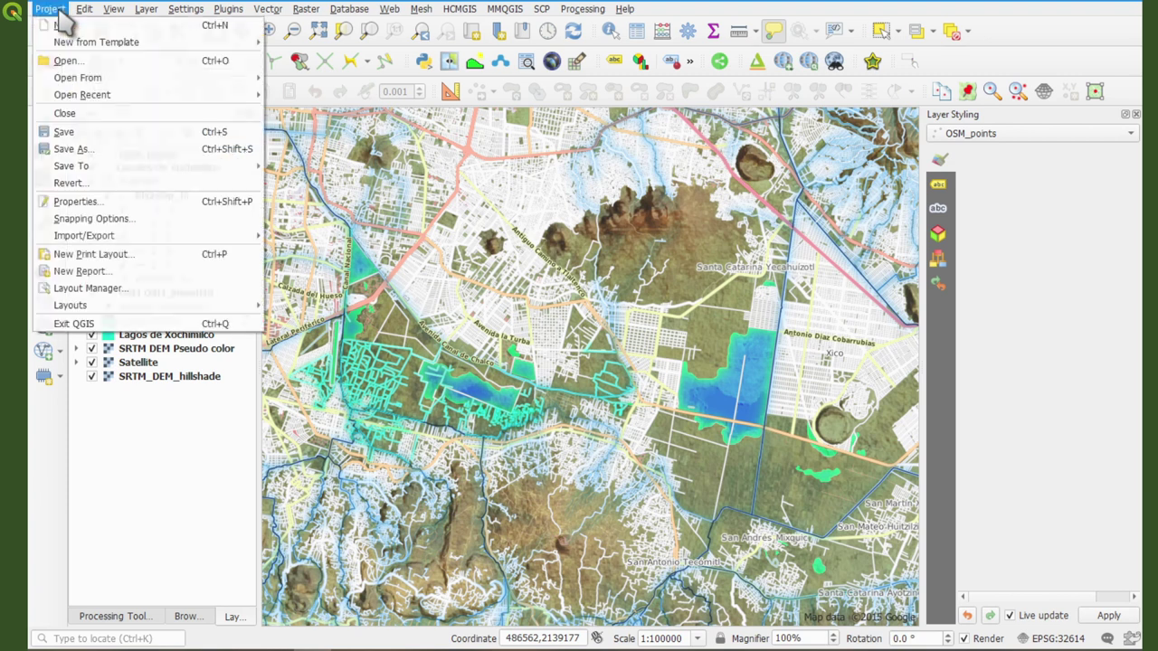
{"action": "left_click", "coordinate": [96, 288]}
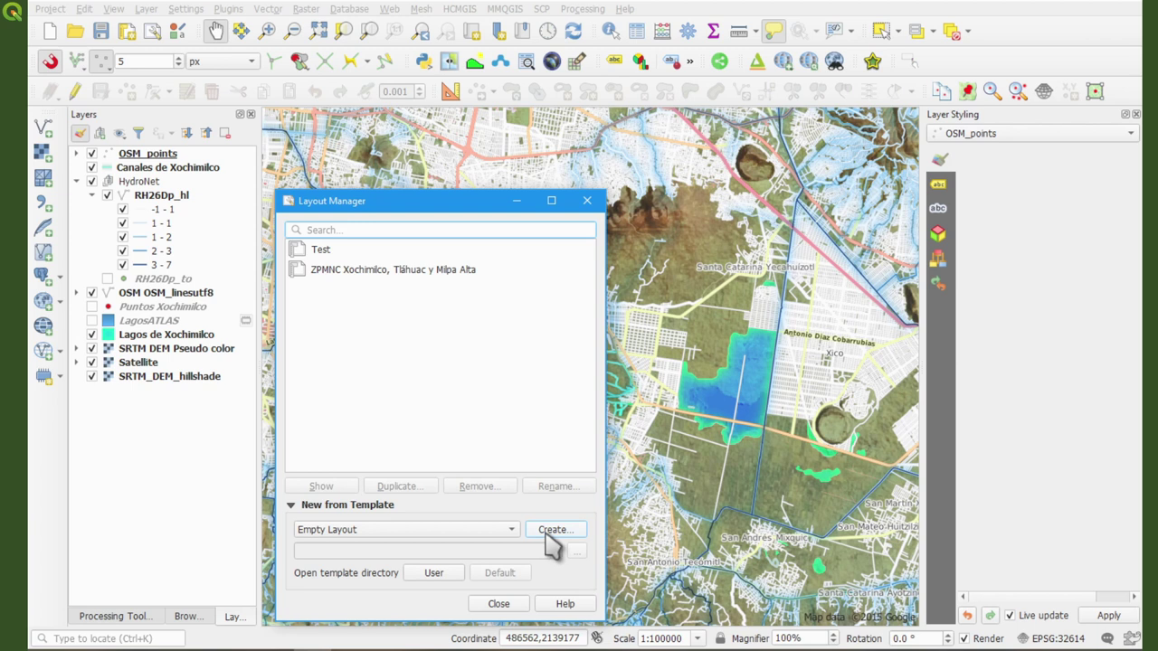
{"action": "left_click", "coordinate": [320, 246]}
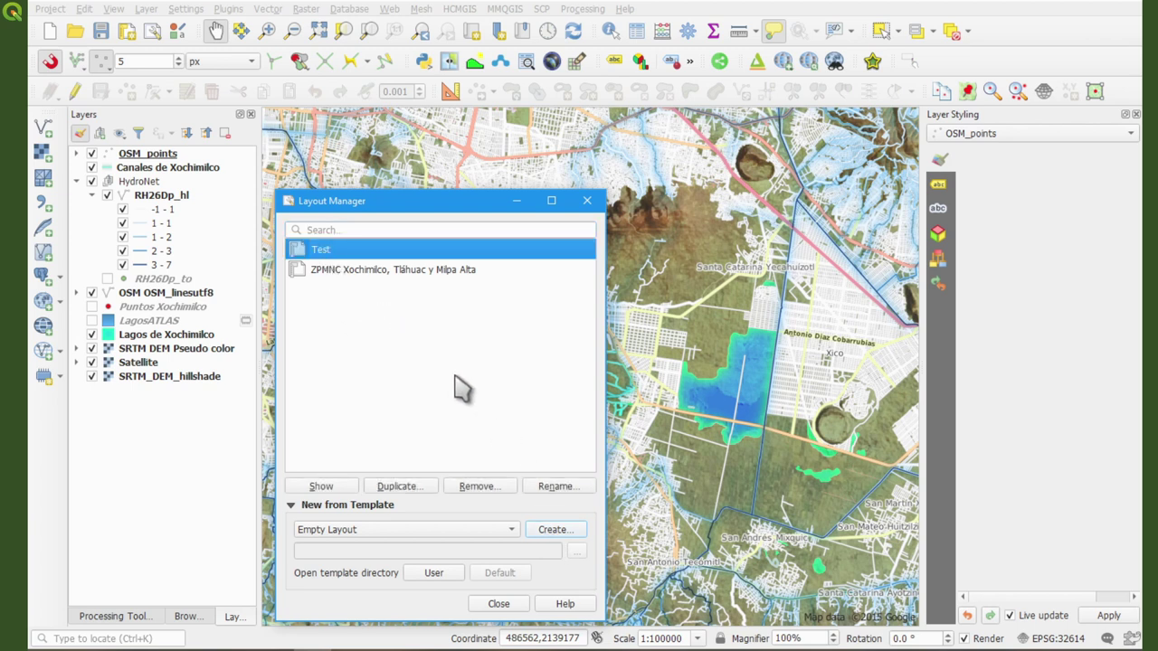
{"action": "left_click", "coordinate": [479, 486]}
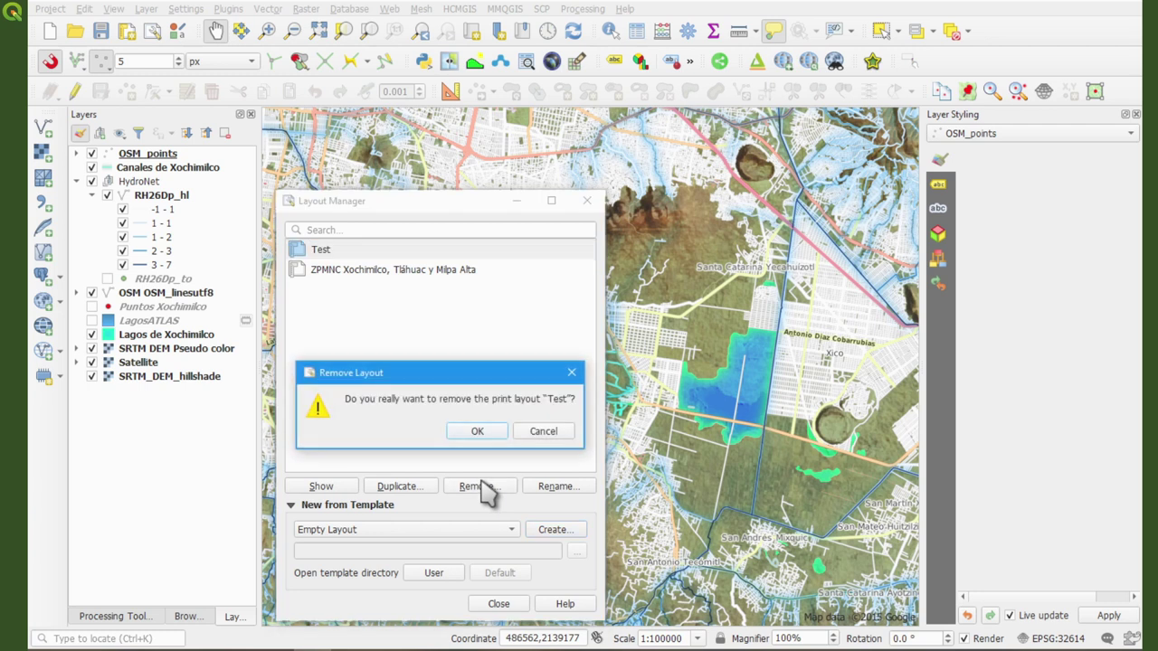
{"action": "left_click", "coordinate": [478, 432]}
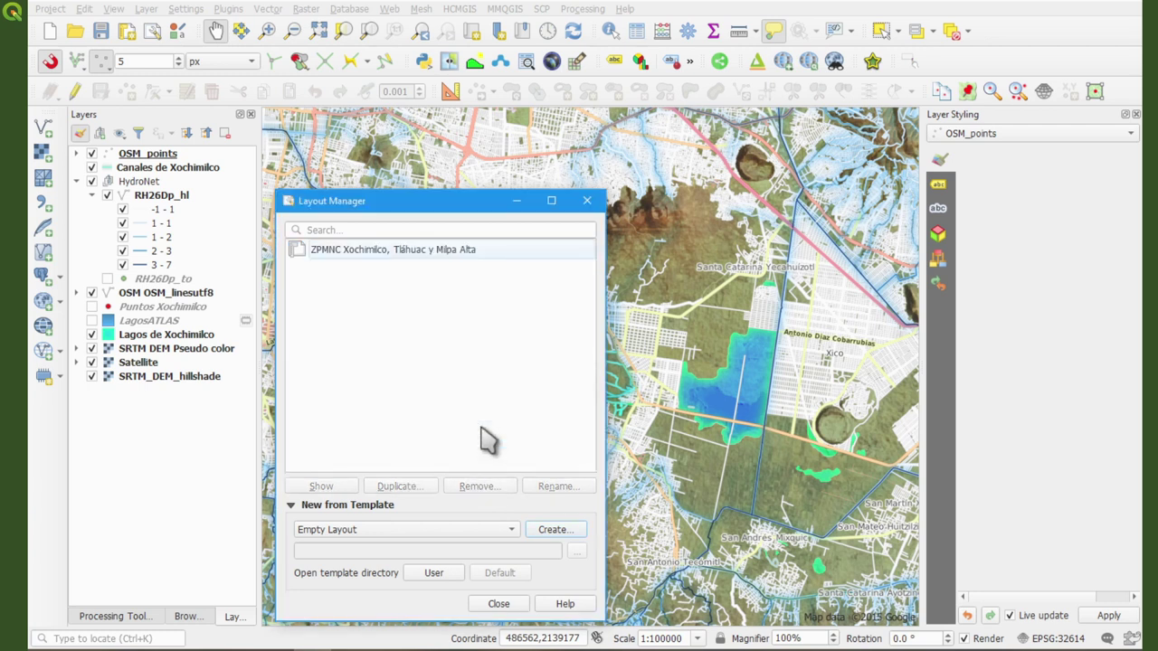
- Create a new print layout from the Empty Layout template with the title "Xochimilco"
{"action": "left_click", "coordinate": [553, 530]}
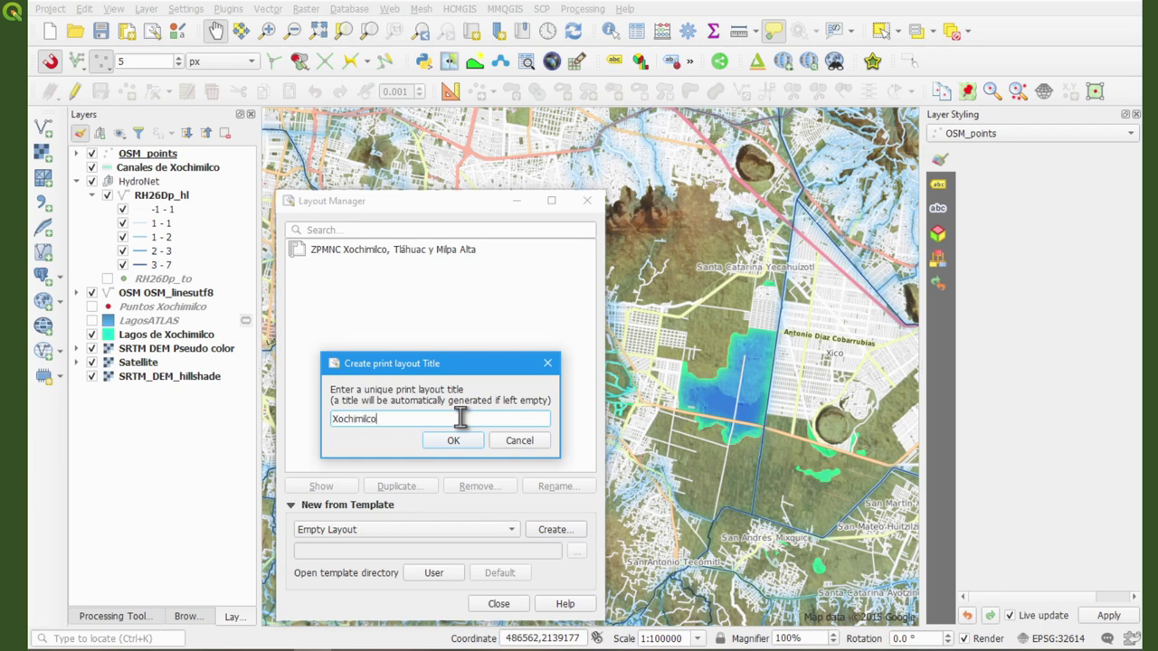
{"action": "left_click", "coordinate": [454, 443]}
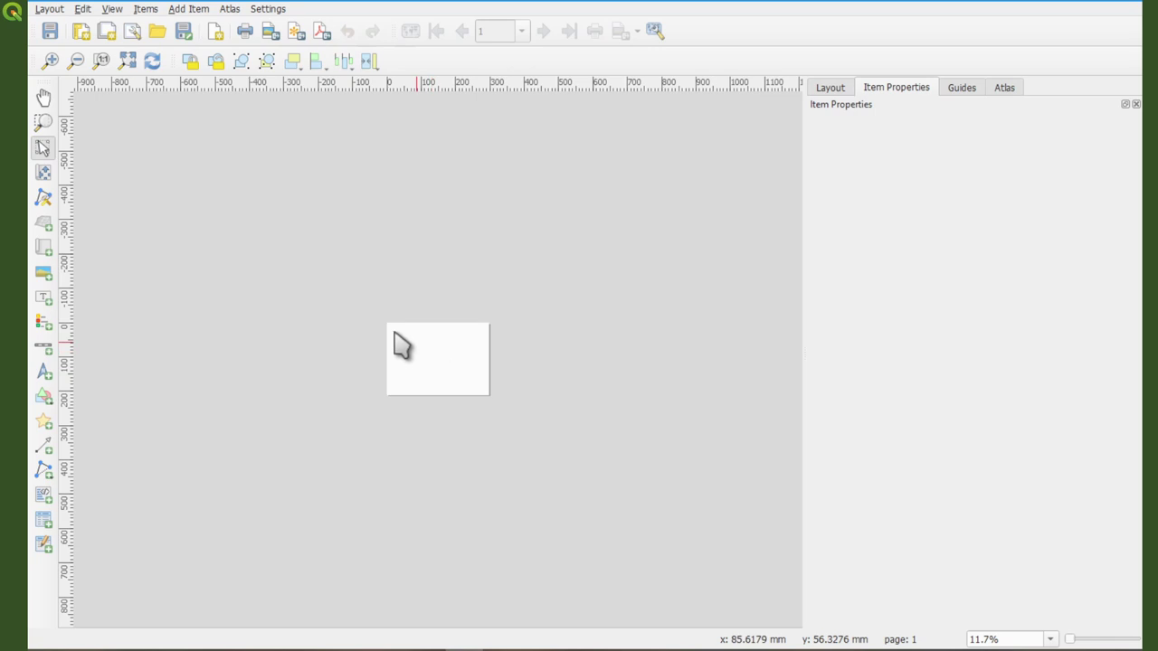
- Open the page properties of the blank layout page
{"action": "left_click", "coordinate": [52, 61]}
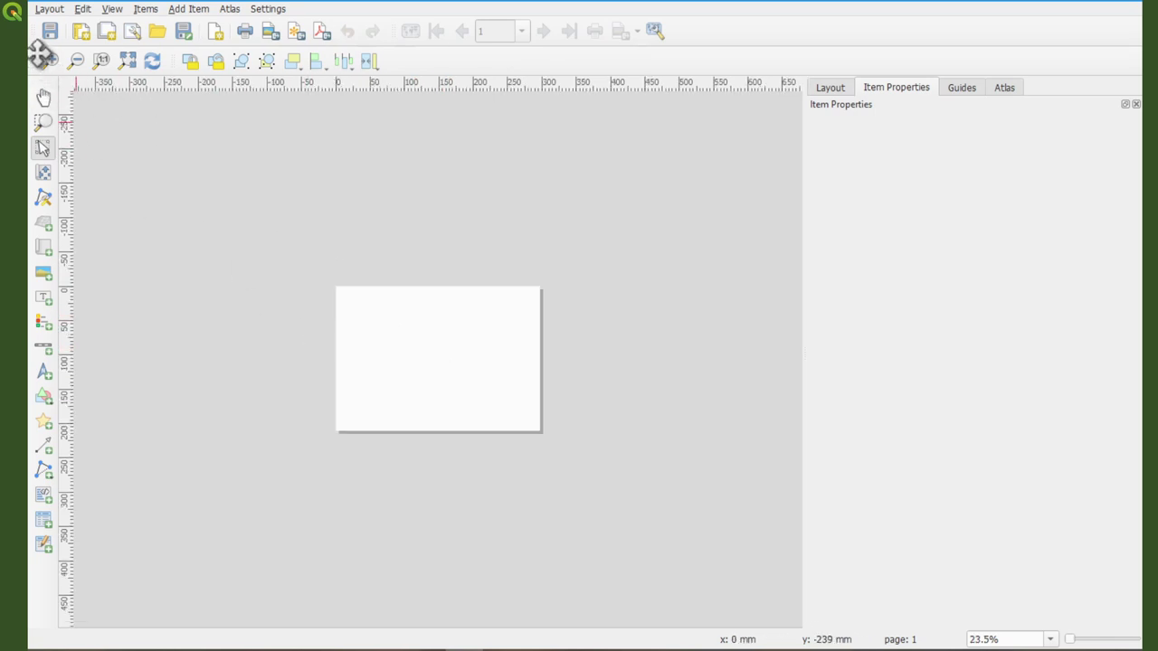
{"action": "left_click", "coordinate": [52, 62]}
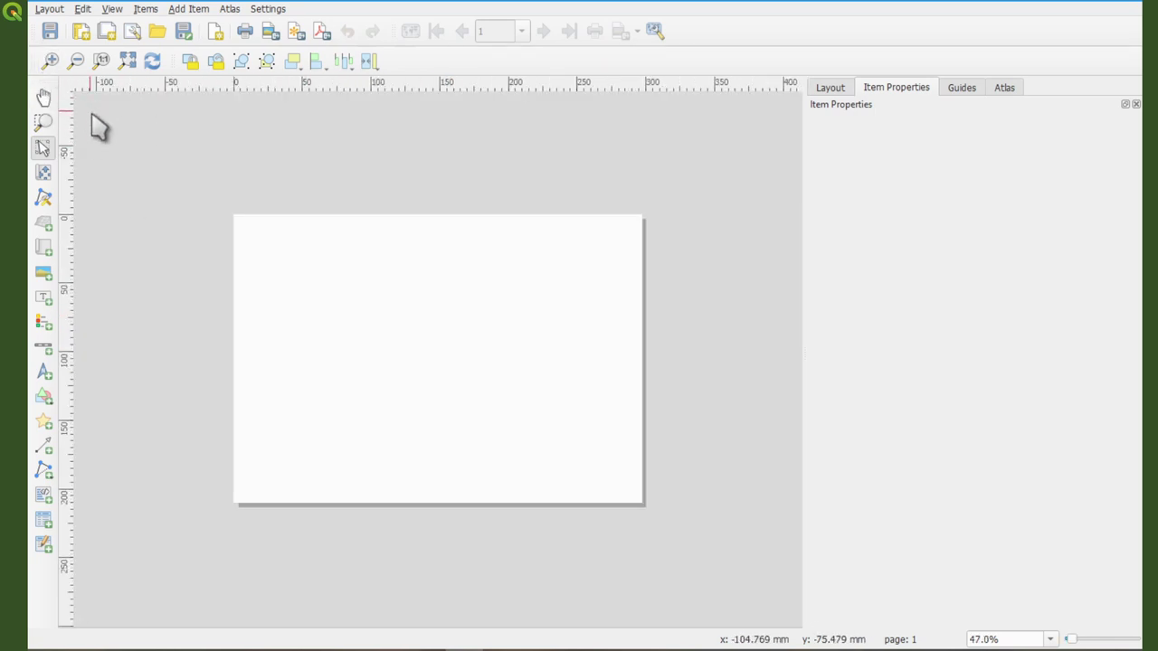
{"action": "key", "text": "ctrl+0"}
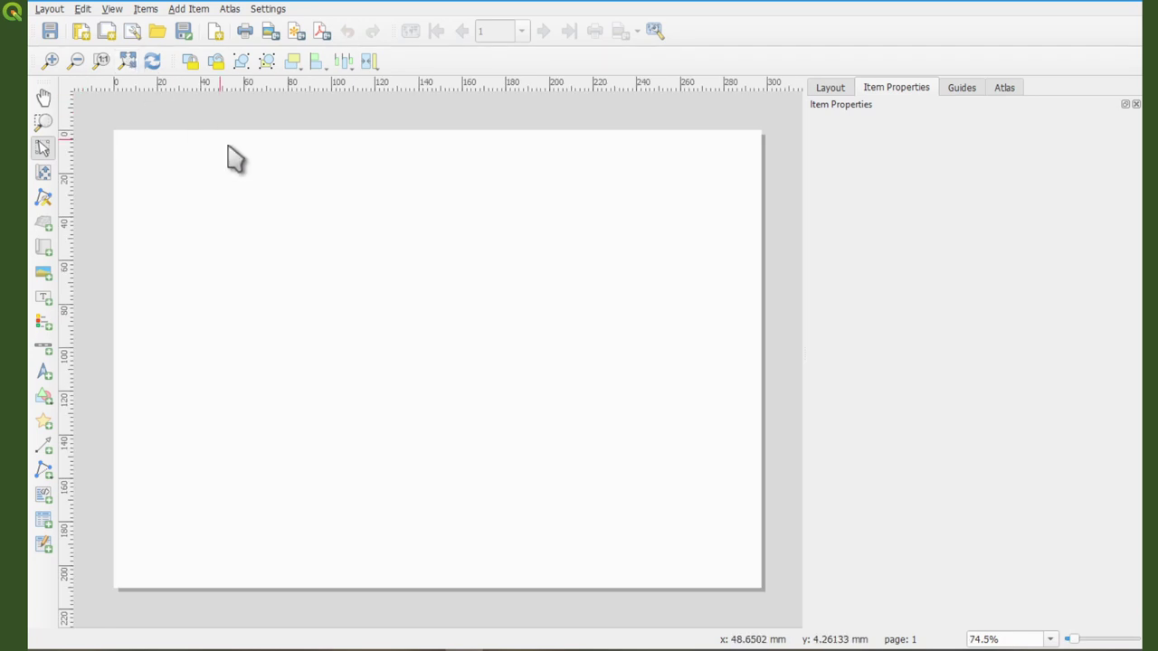
{"action": "right_click", "coordinate": [436, 327]}
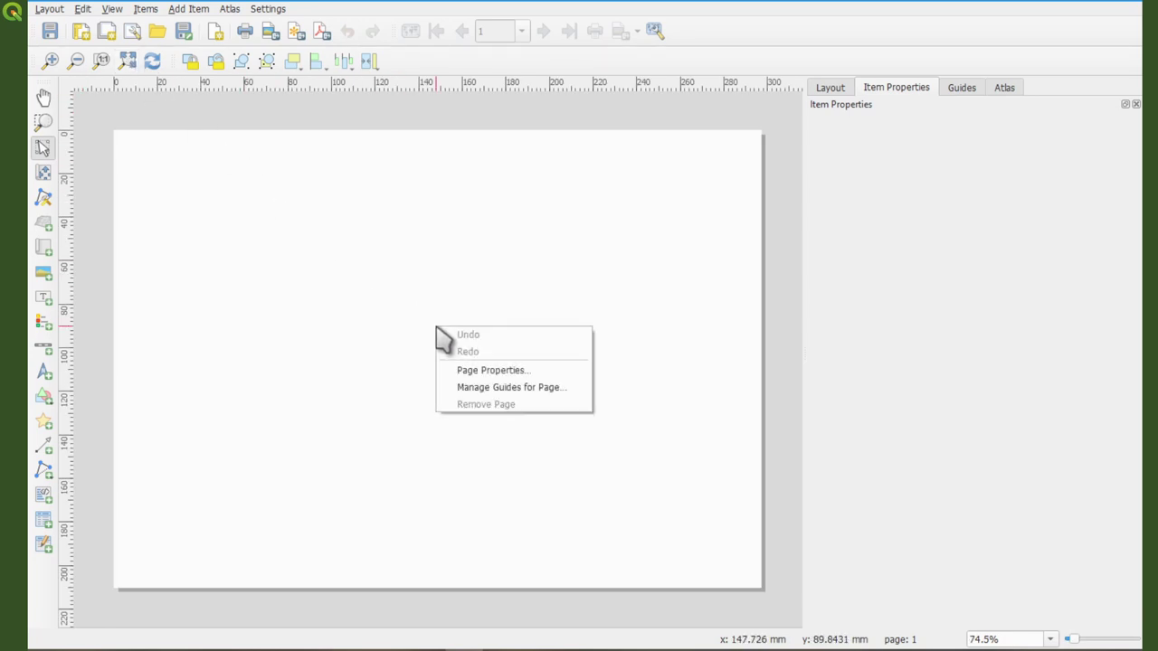
{"action": "left_click", "coordinate": [496, 373]}
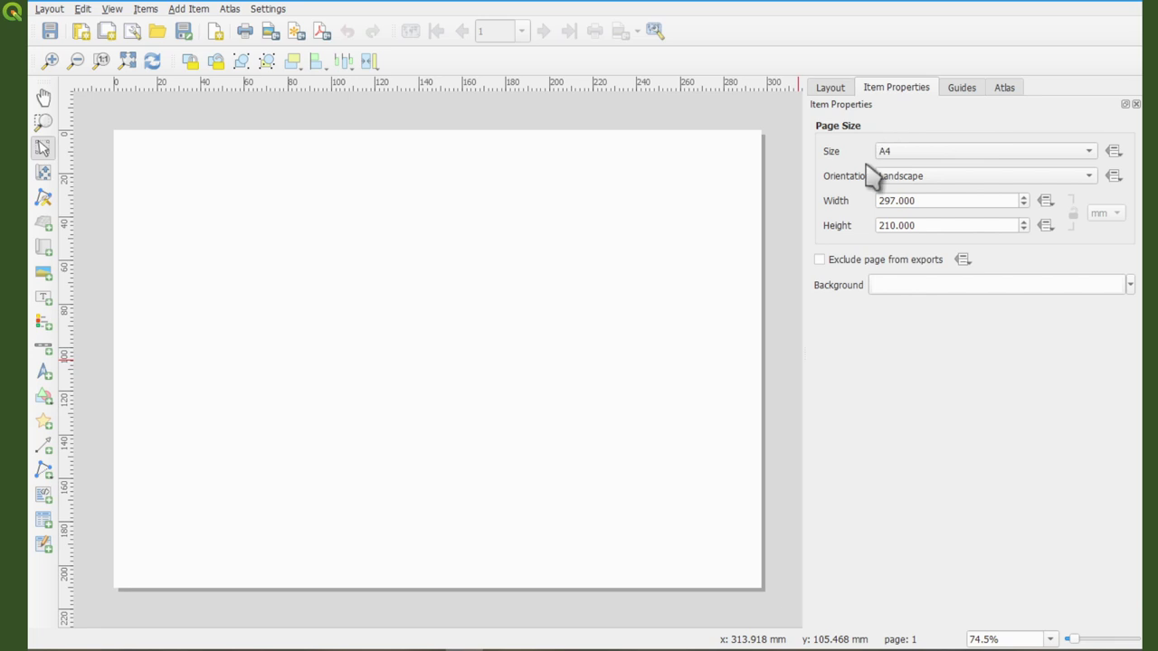
{"action": "right_click", "coordinate": [824, 53]}
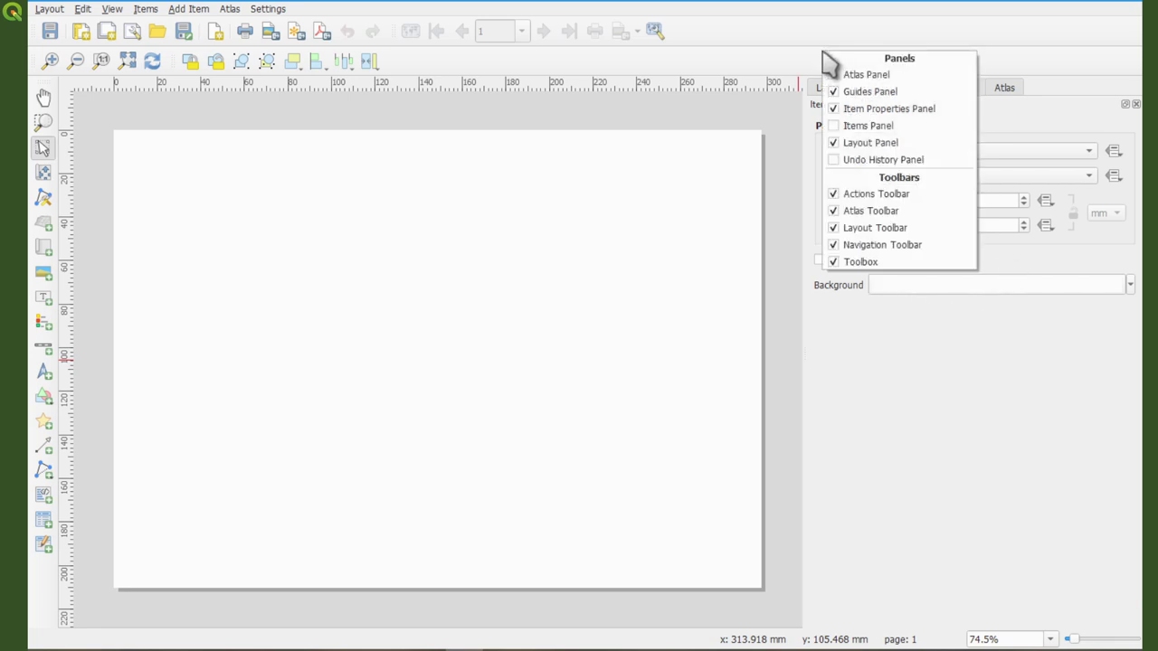
{"action": "left_click", "coordinate": [868, 128]}
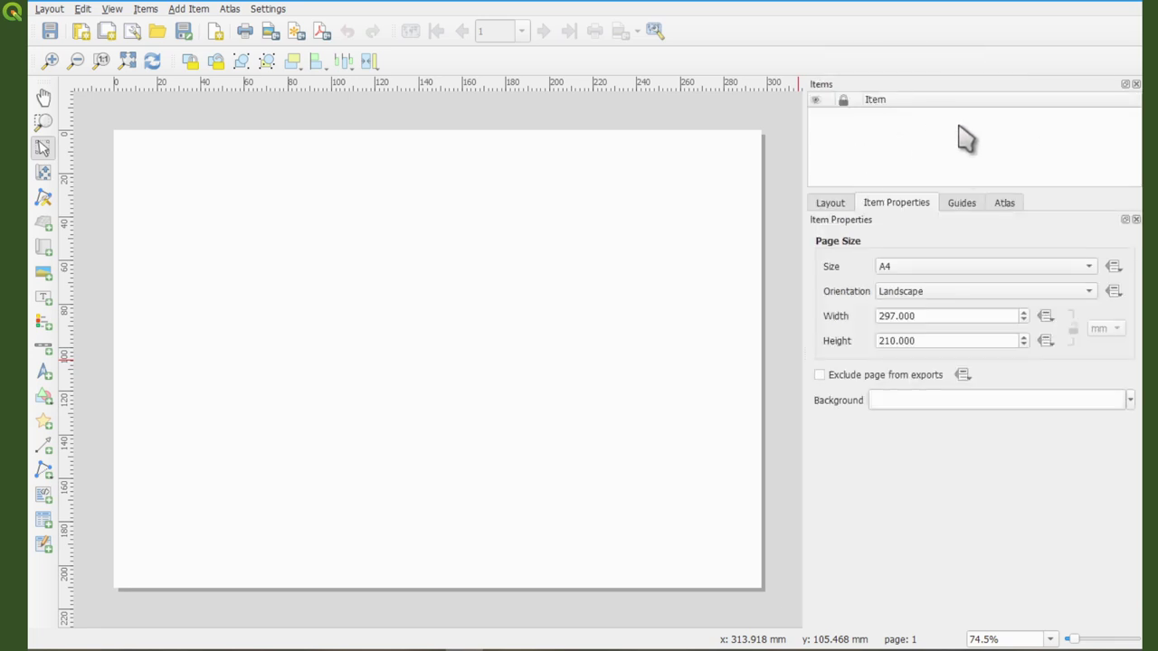
{"action": "left_click", "coordinate": [1137, 84]}
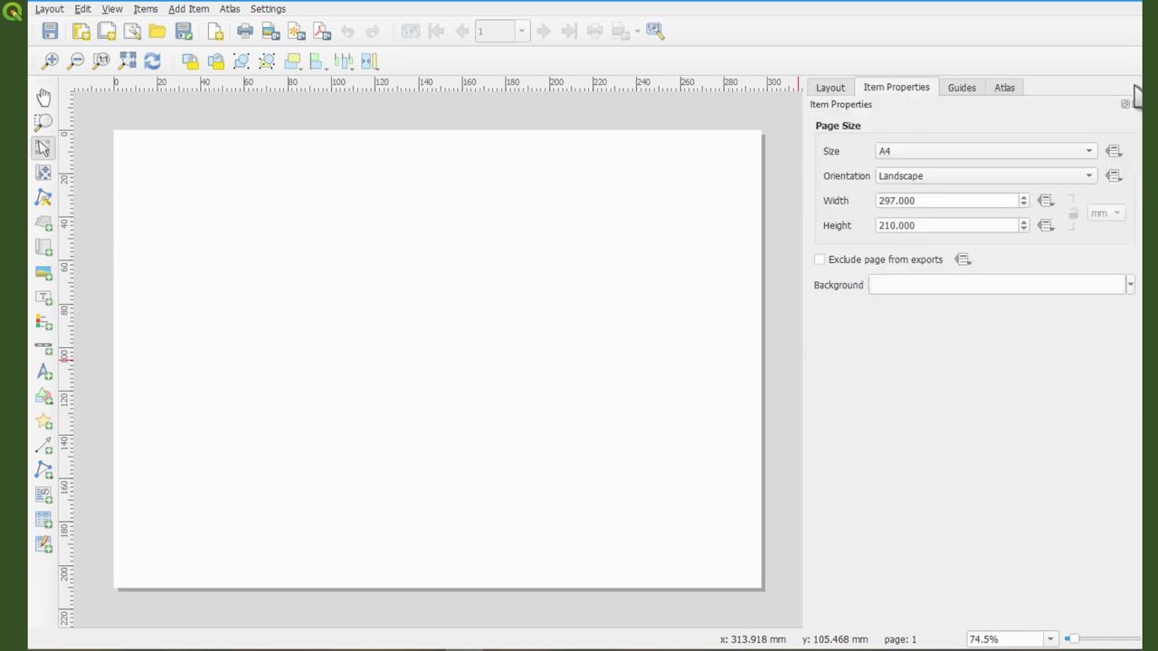
- Look through the preset page sizes, keep A4, and choose Landscape as the page orientation
{"action": "left_click", "coordinate": [956, 152]}
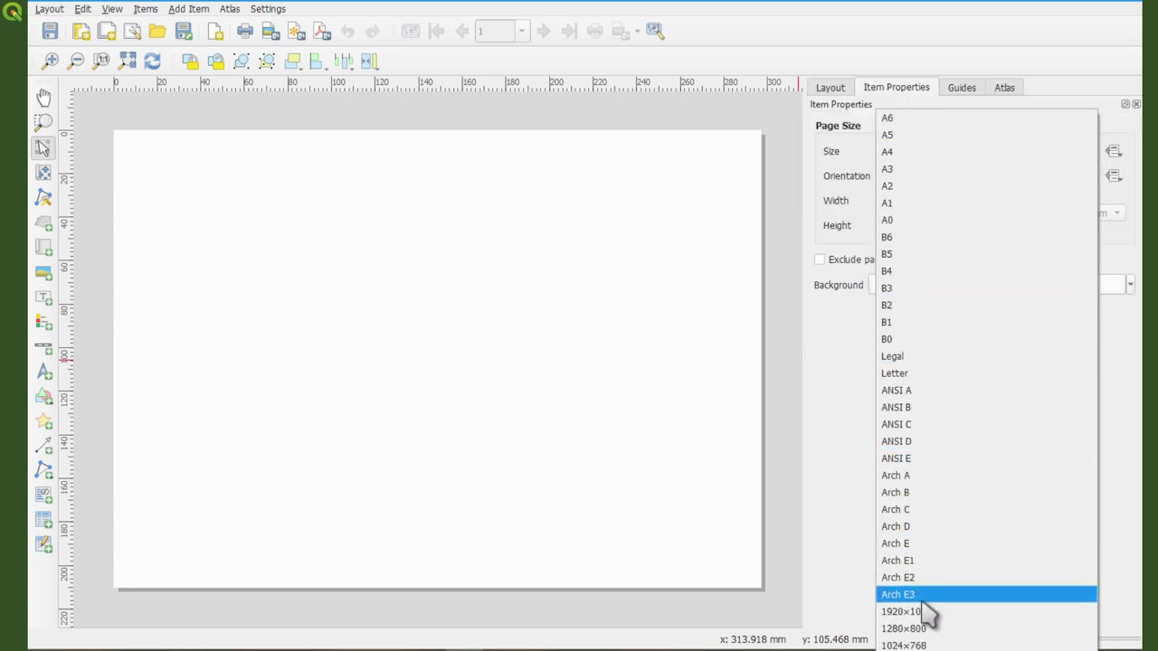
{"action": "left_click", "coordinate": [904, 102]}
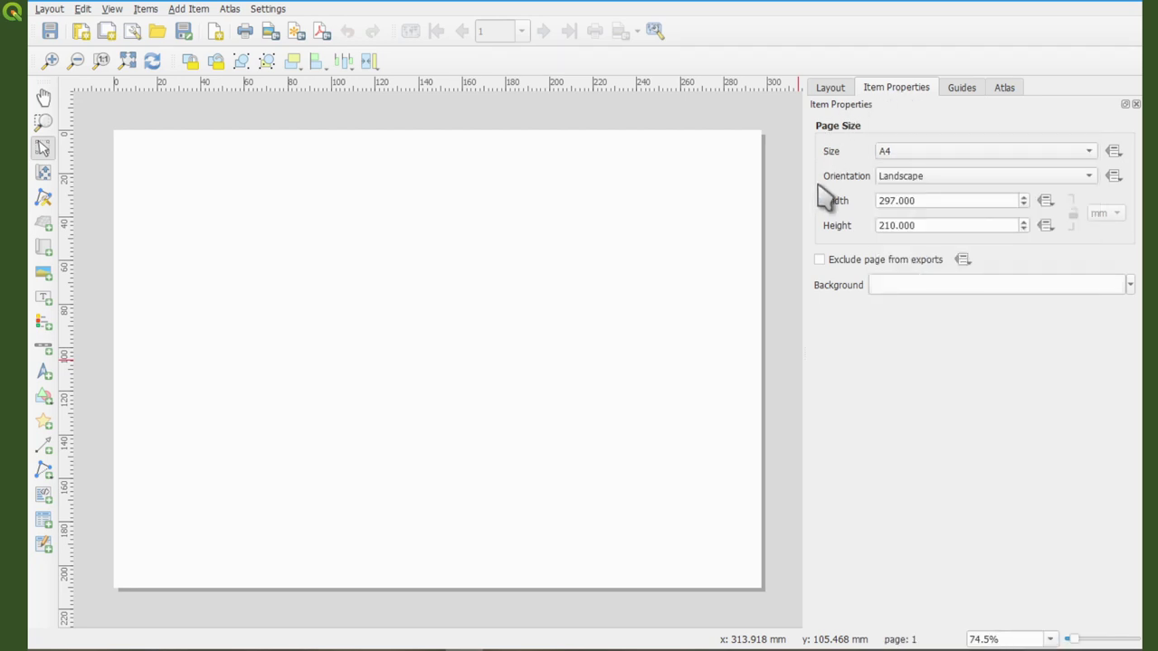
{"action": "left_click", "coordinate": [923, 177]}
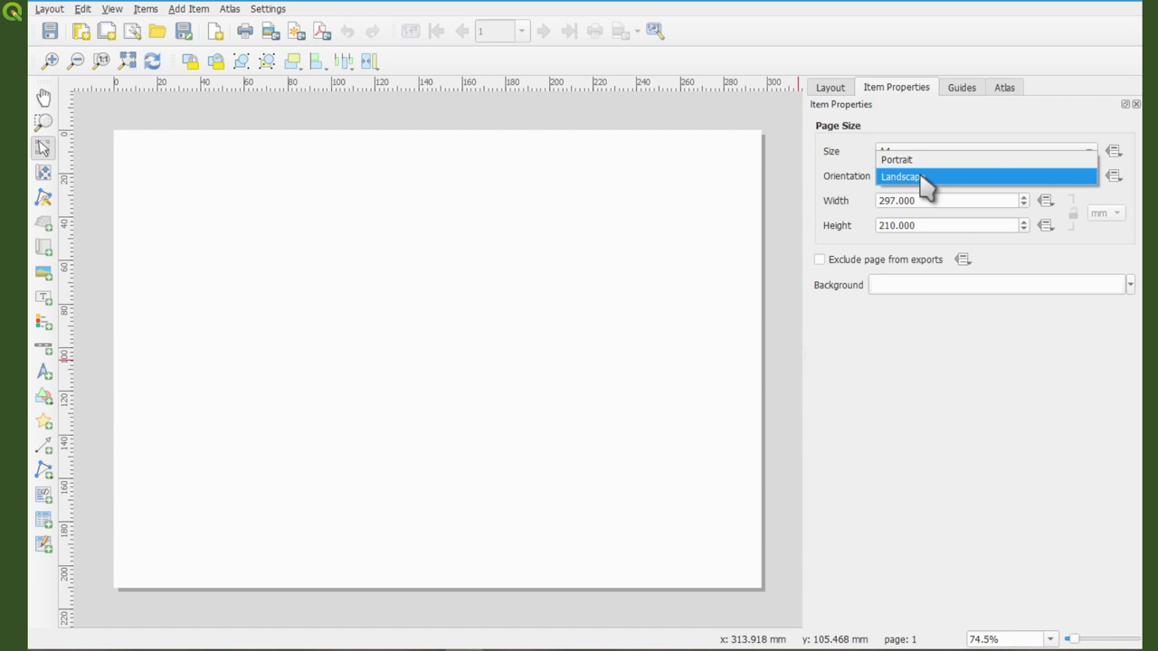
{"action": "left_click", "coordinate": [925, 179]}
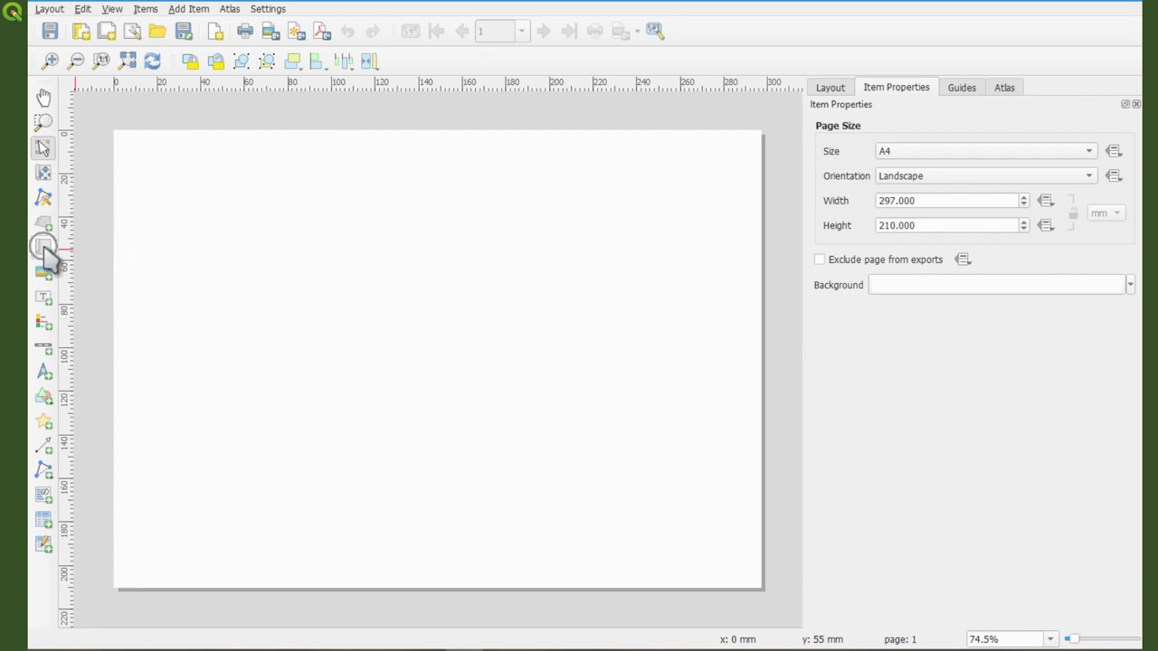
- Add a map item about 204 × 179 mm, starting about 7 mm from the page's upper-left edges, and return to the selection tool
{"action": "left_click", "coordinate": [192, 9]}
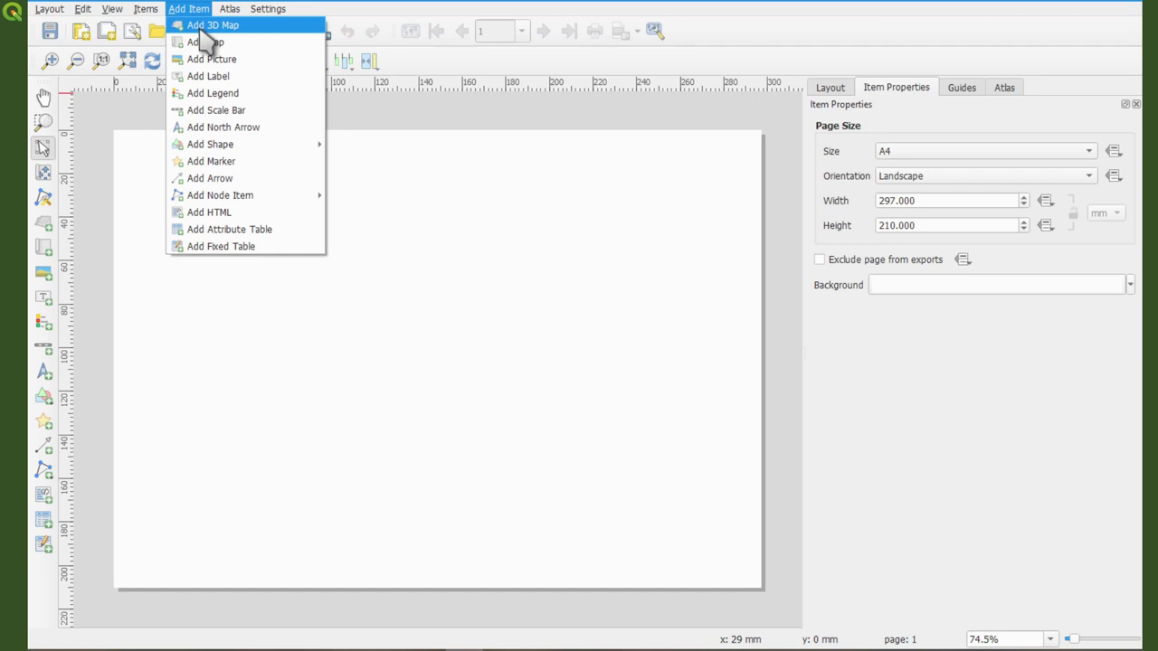
{"action": "left_click", "coordinate": [206, 42]}
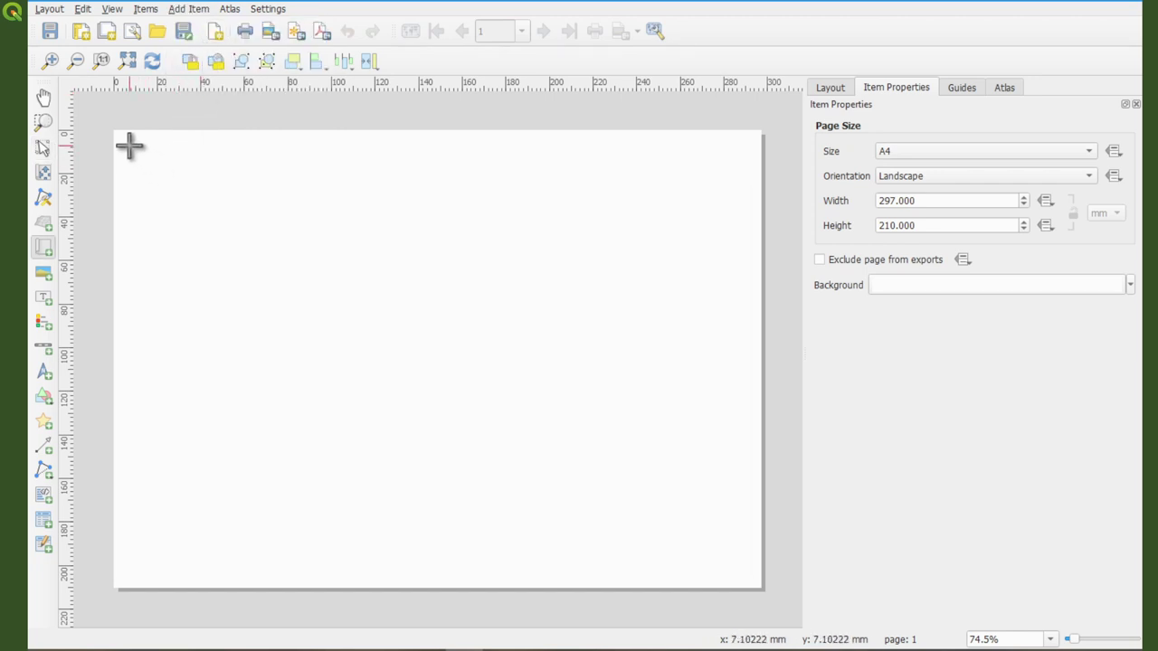
{"action": "left_click_drag", "start_coordinate": [129, 146], "coordinate": [574, 535]}
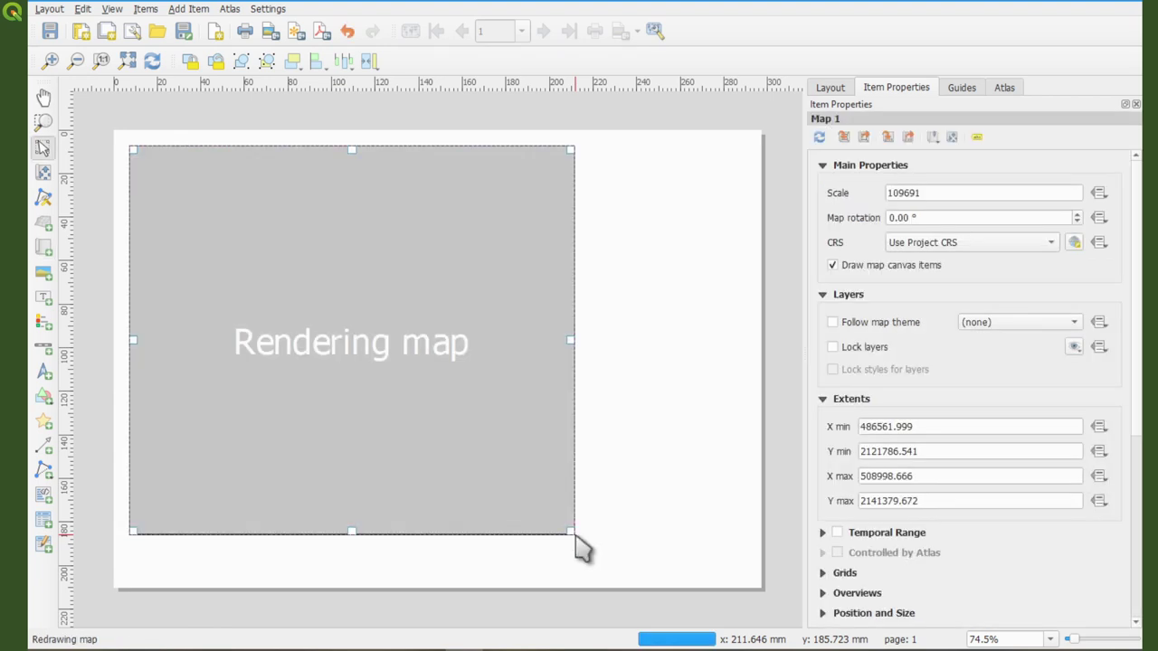
{"action": "left_click", "coordinate": [42, 149]}
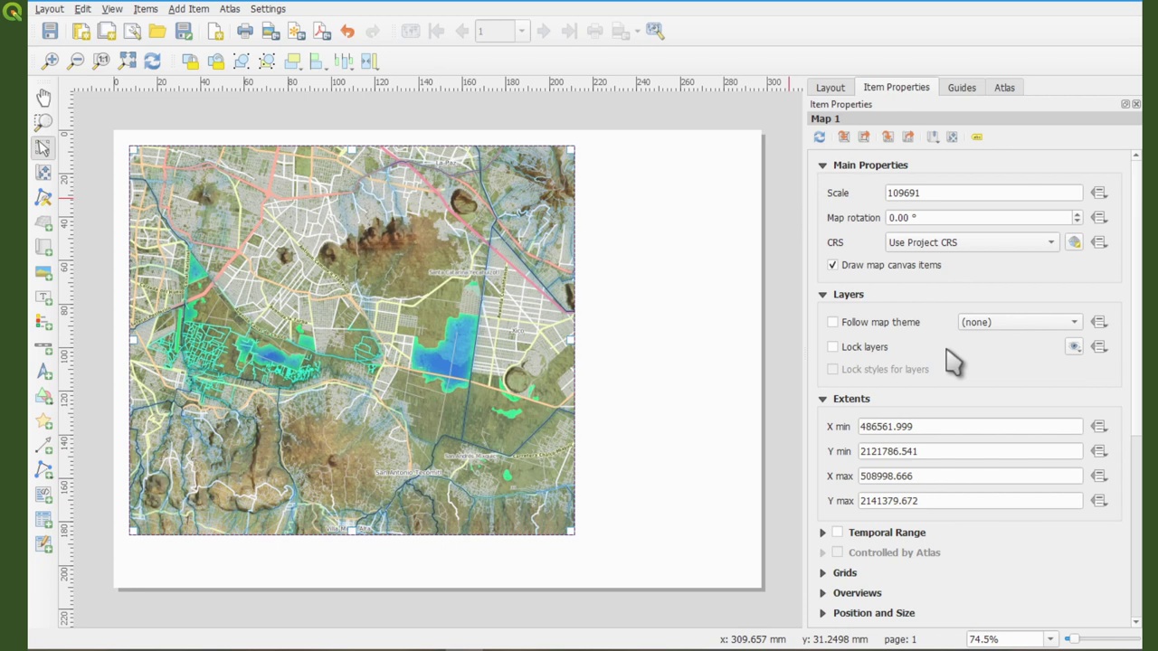
- Give the map item the ID Main and set its scale to 100000
{"action": "scroll", "coordinate": [954, 362], "scroll_direction": "down", "scroll_amount": 8}
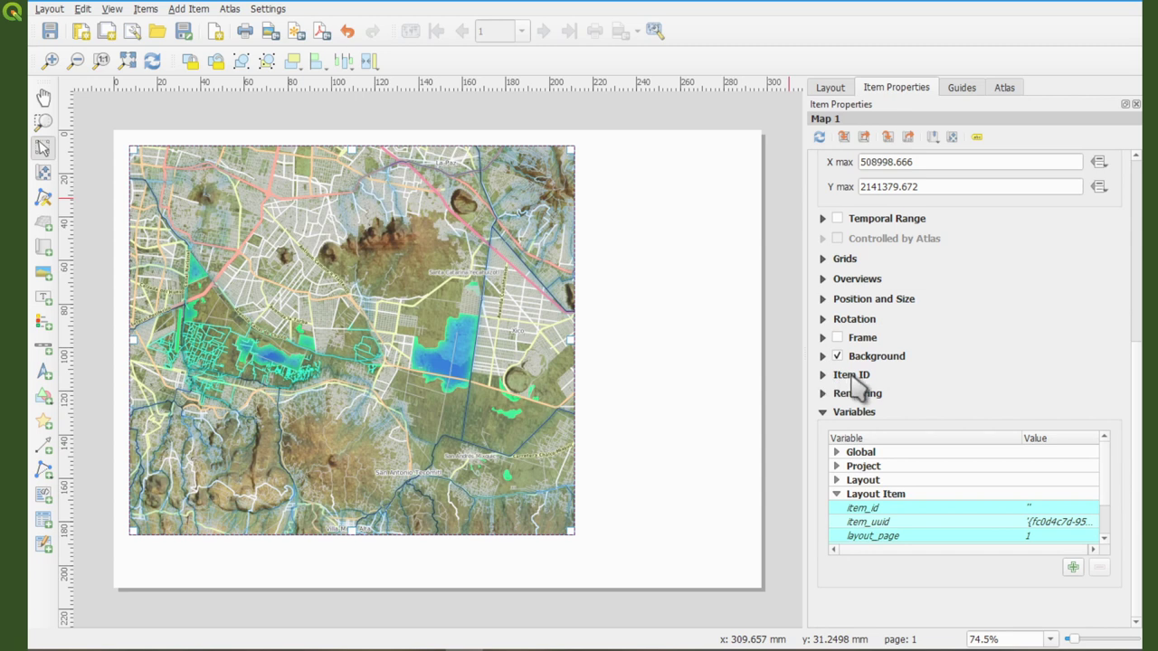
{"action": "left_click", "coordinate": [821, 375]}
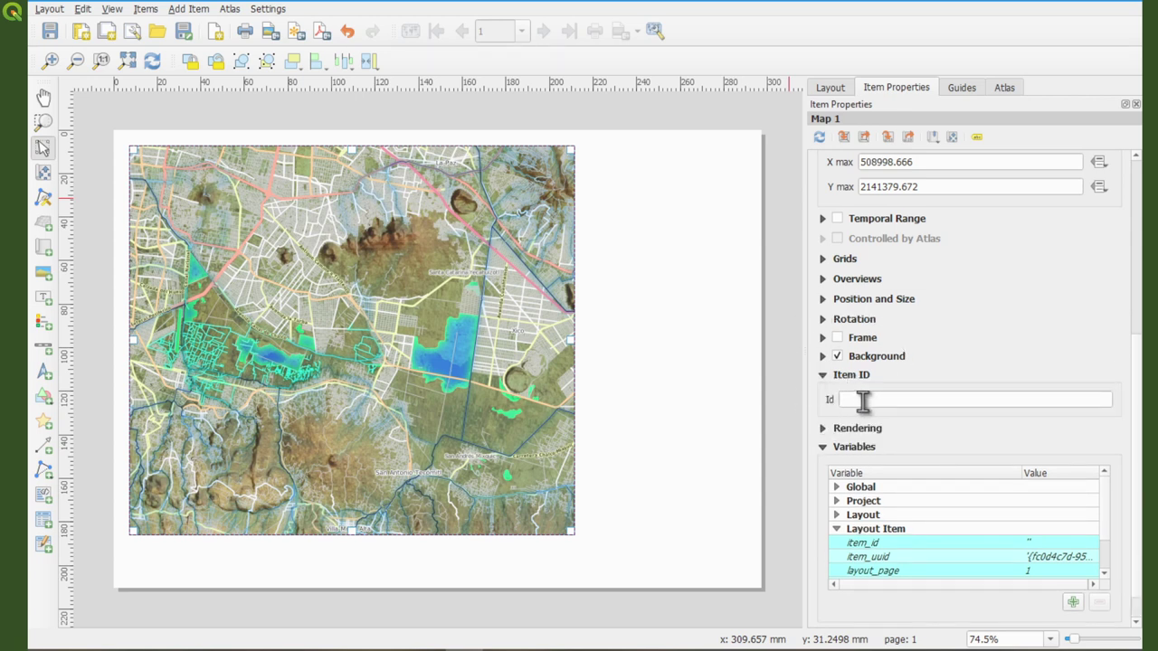
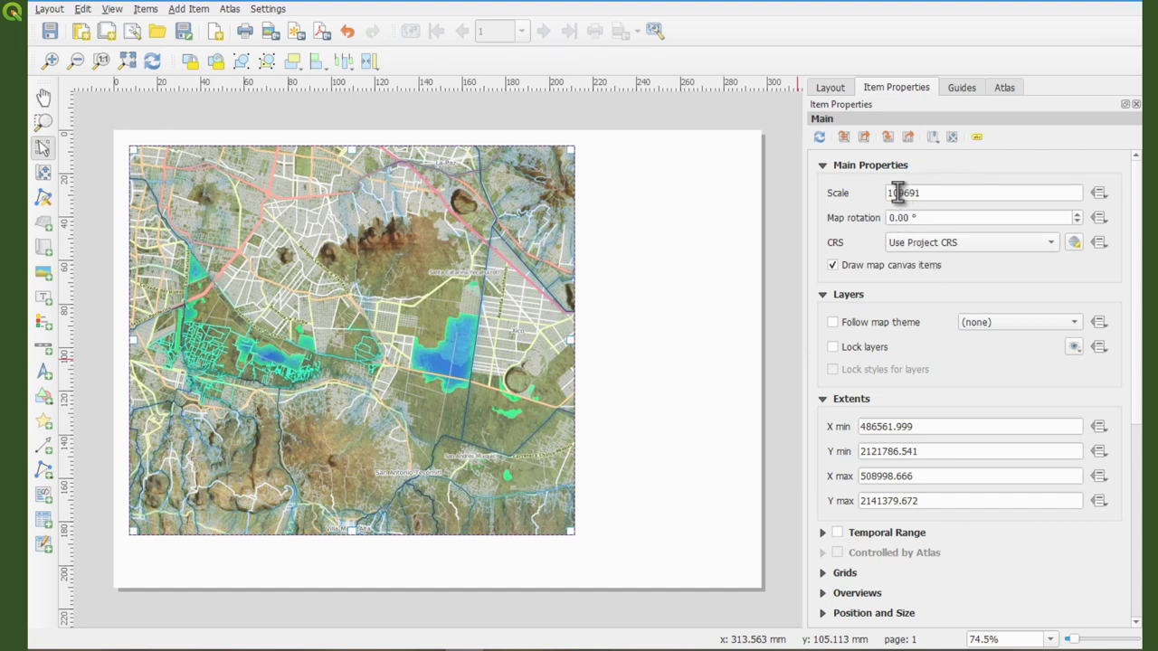
{"action": "left_click_drag", "start_coordinate": [896, 192], "coordinate": [939, 193]}
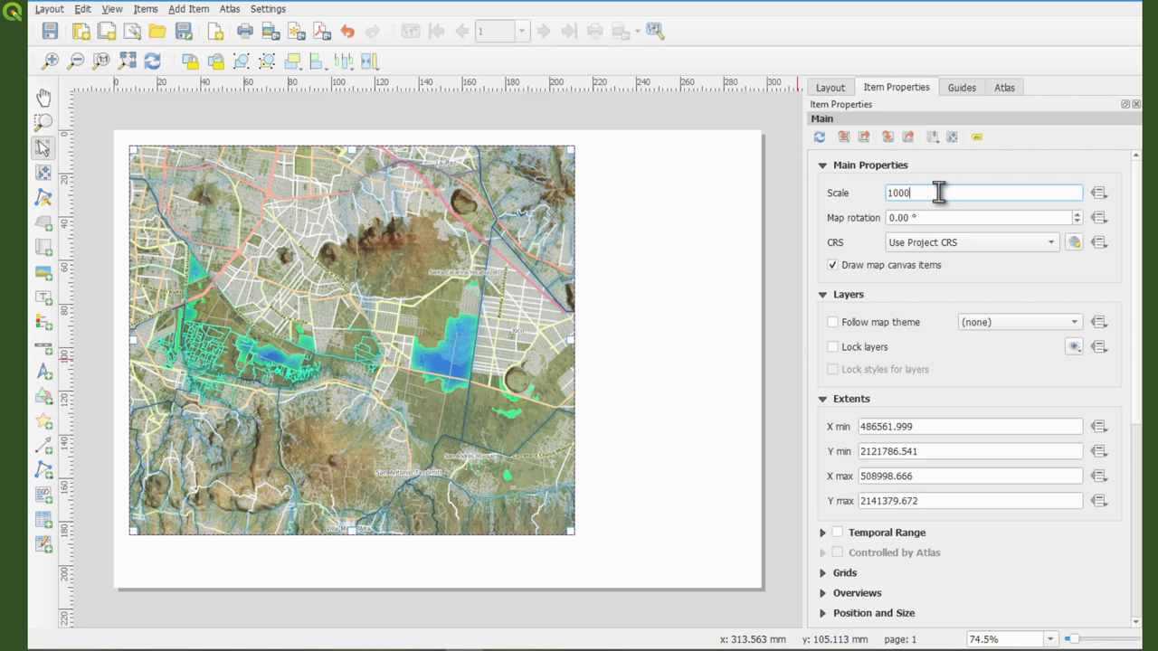
{"action": "type", "text": "00000"}
{"action": "key", "text": "Return"}
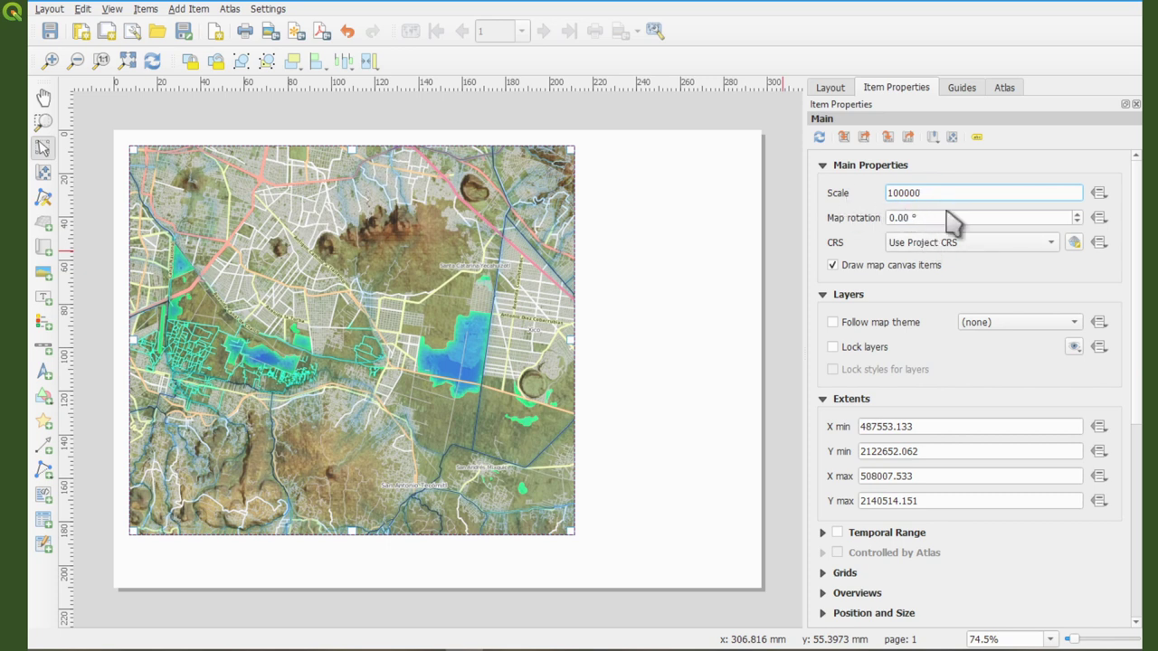
{"action": "key", "text": "Tab"}
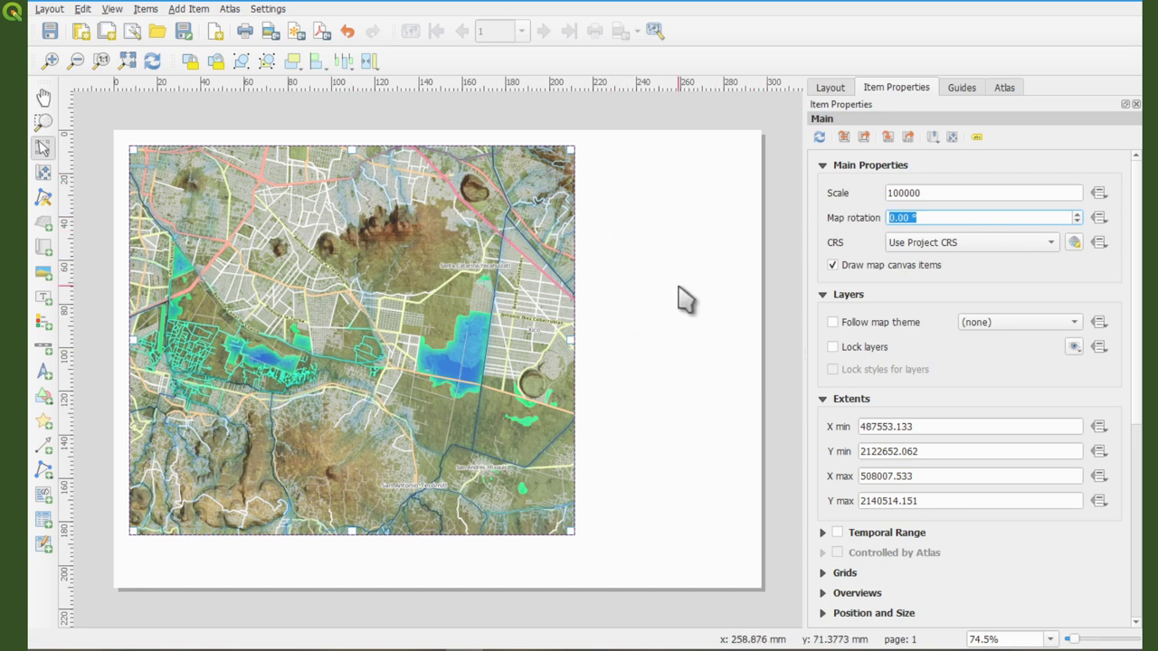
- Check the main project canvas, match the map item's extent to it, and match the map item's scale to the canvas scale
{"action": "left_click", "coordinate": [316, 644]}
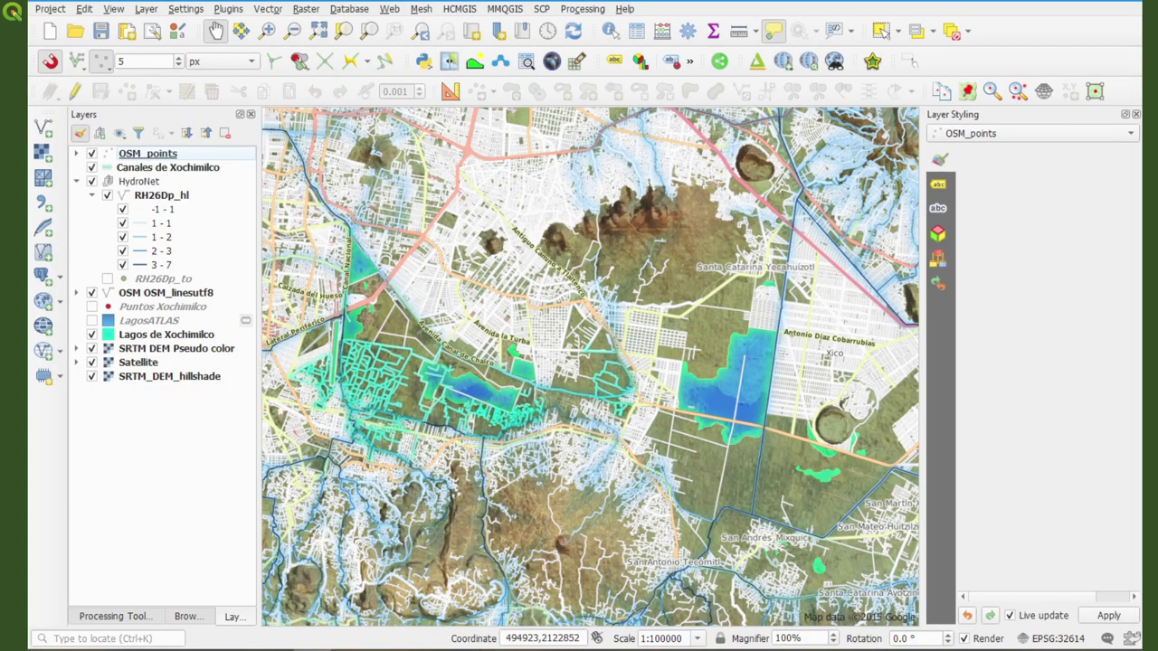
{"action": "key", "text": "alt+Tab"}
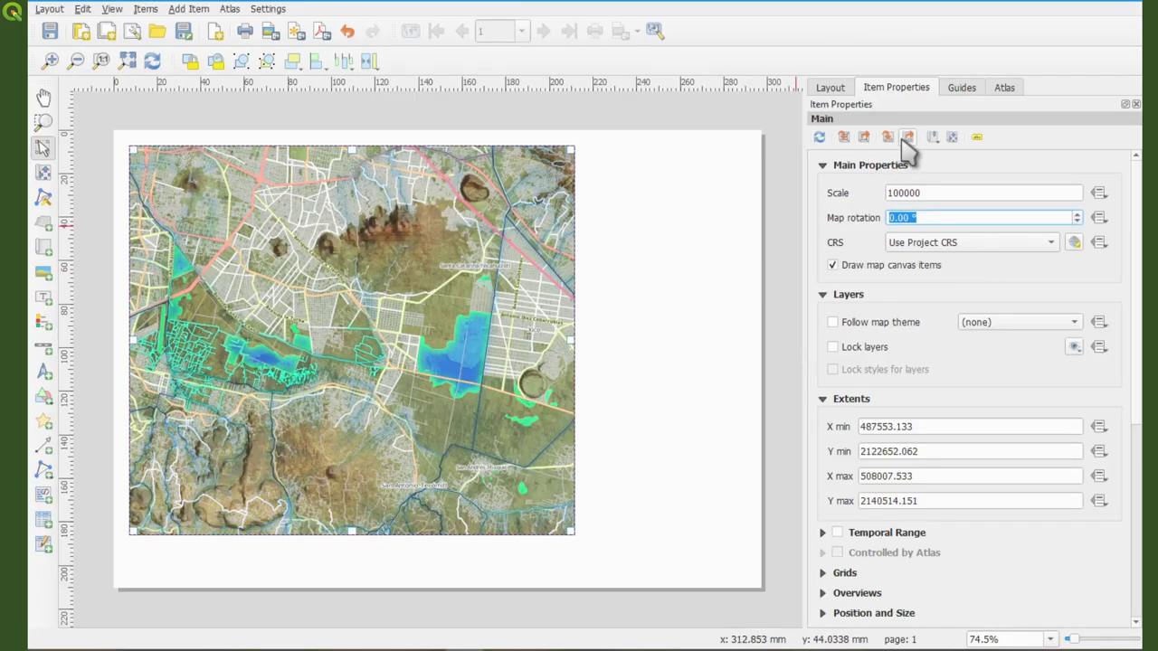
{"action": "left_click", "coordinate": [843, 138]}
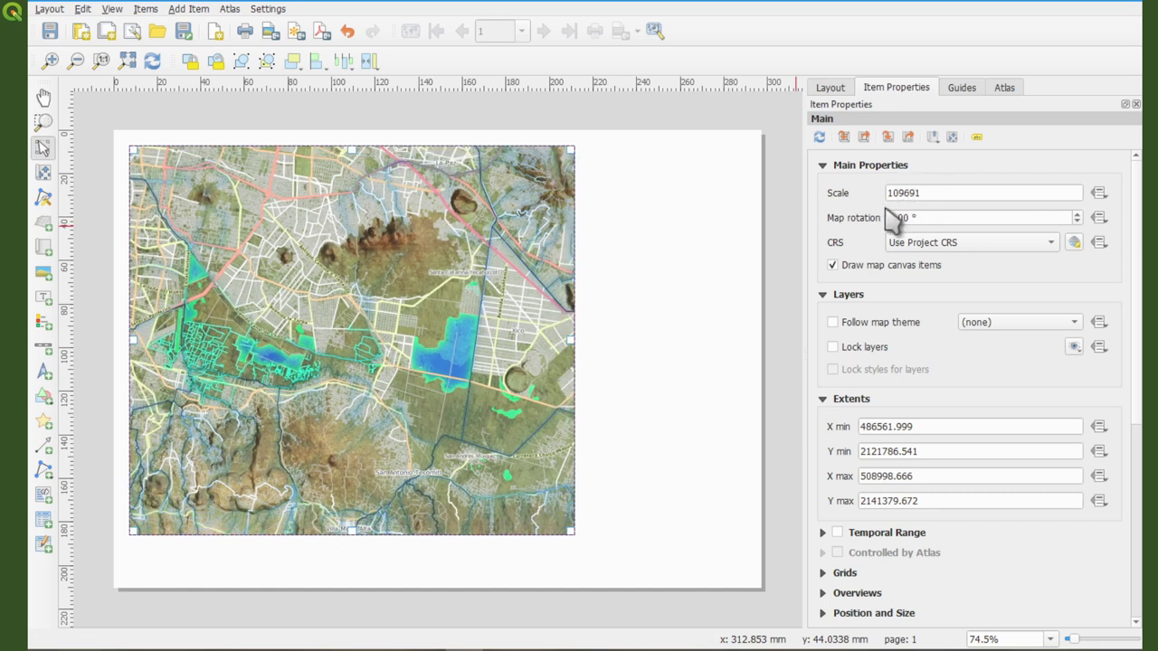
{"action": "left_click", "coordinate": [889, 139]}
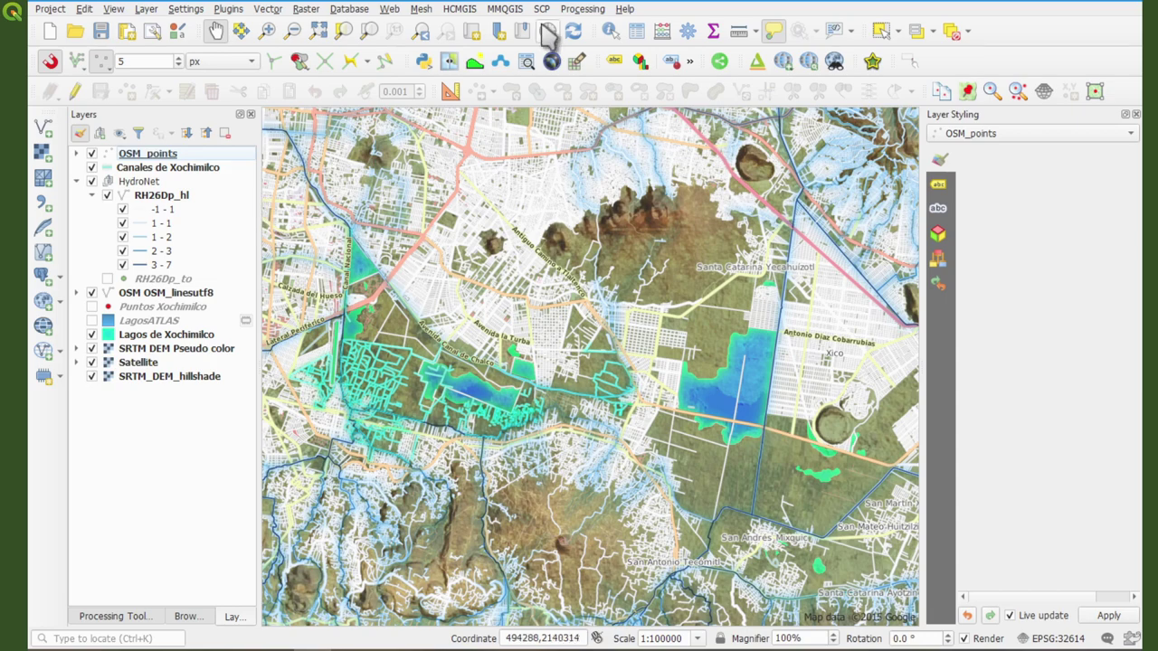
- Arrange the main project window and the Xochimilco layout window side by side
{"action": "left_click_drag", "start_coordinate": [568, 17], "coordinate": [155, 153]}
{"action": "left_click", "coordinate": [987, 103]}
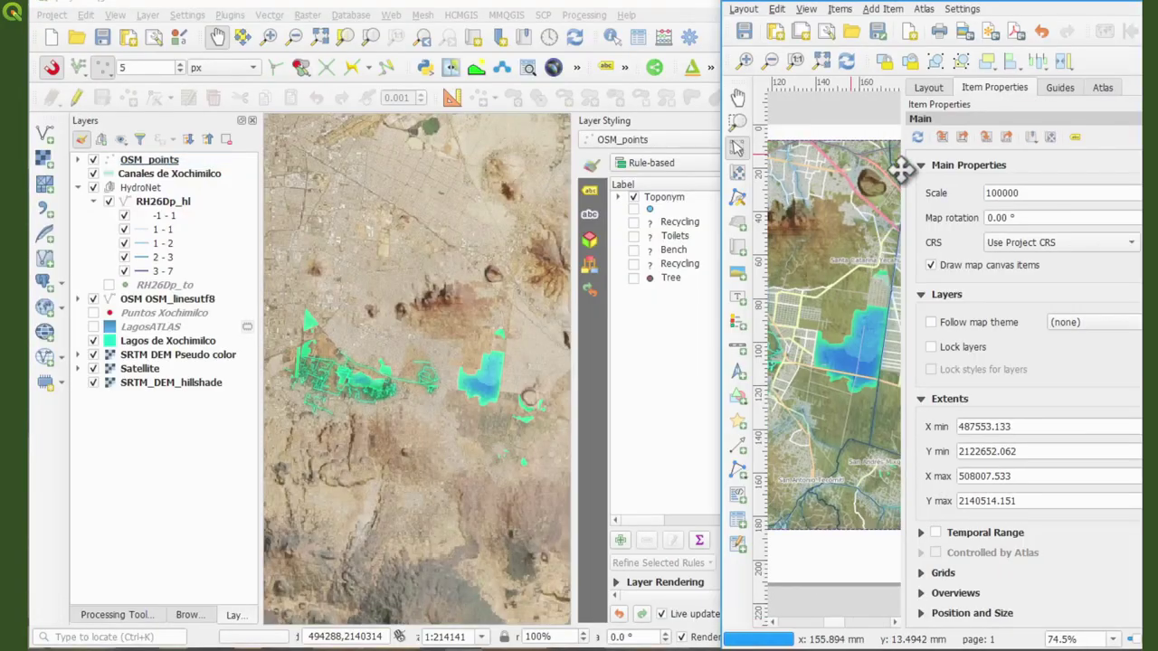
{"action": "left_click_drag", "start_coordinate": [721, 122], "coordinate": [789, 124]}
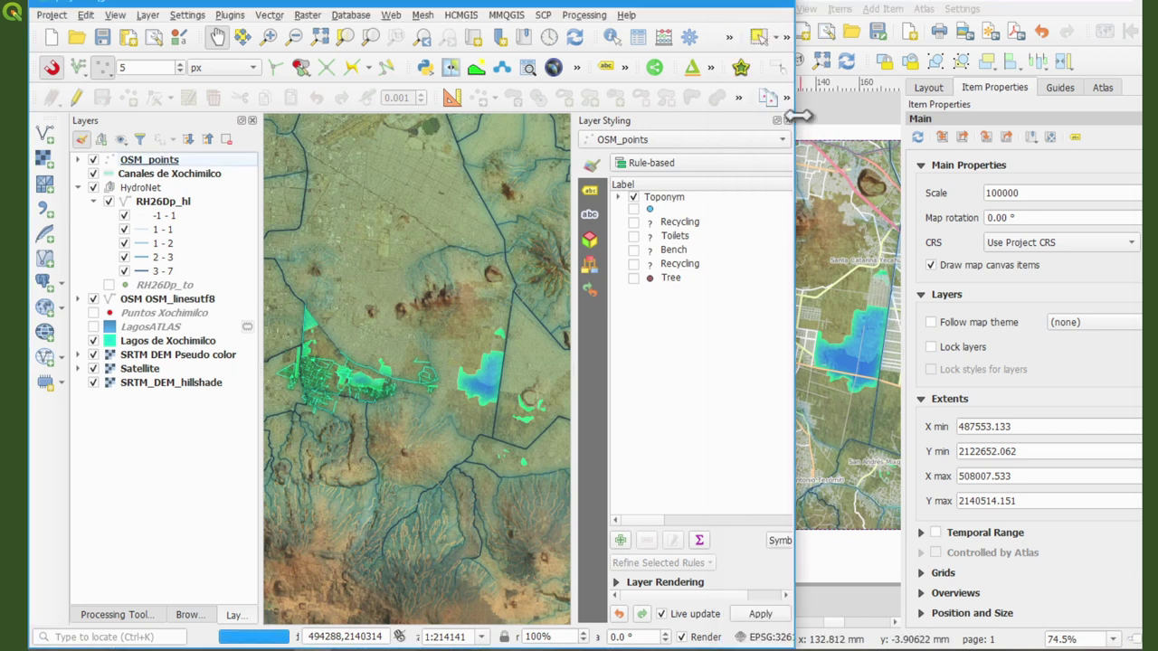
{"action": "left_click", "coordinate": [801, 125]}
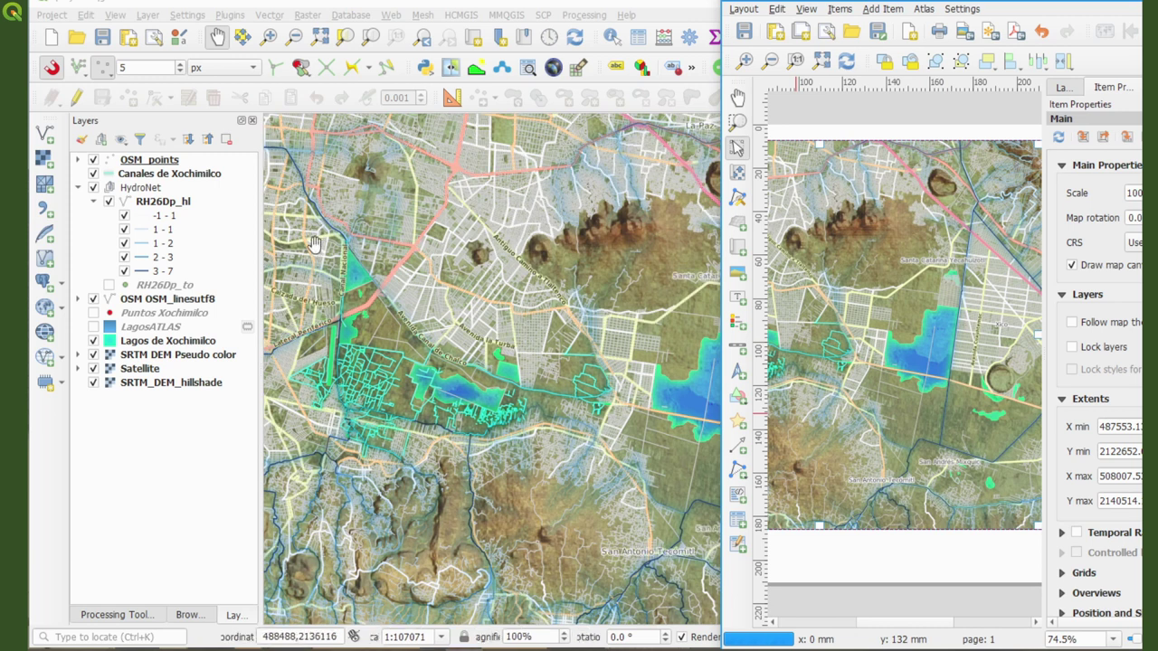
- Hide the Lagos de Xochimilco layer in the project and refresh the map preview in the layout
{"action": "left_click", "coordinate": [93, 341]}
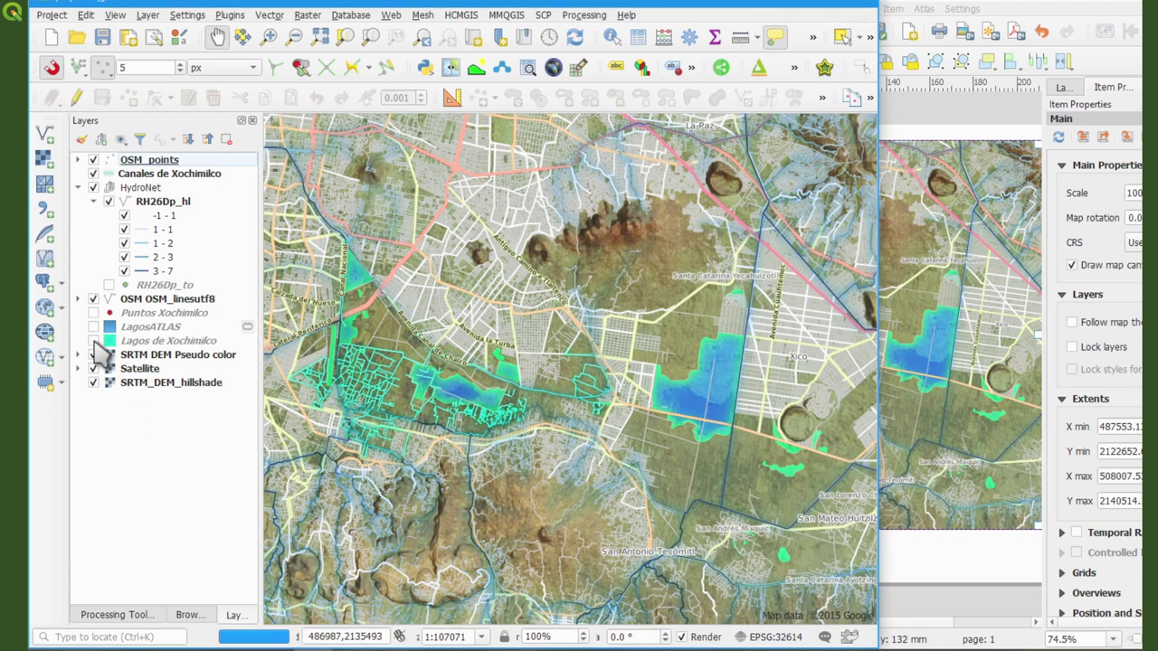
{"action": "left_click", "coordinate": [986, 7]}
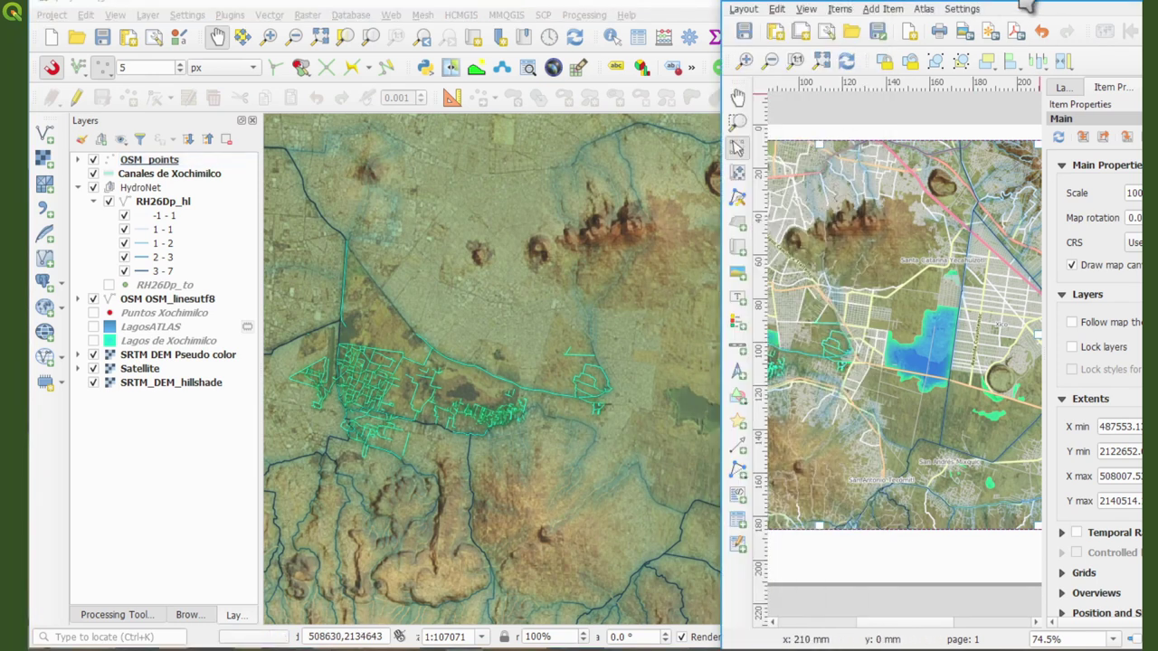
{"action": "left_click_drag", "start_coordinate": [1028, 8], "coordinate": [876, 9]}
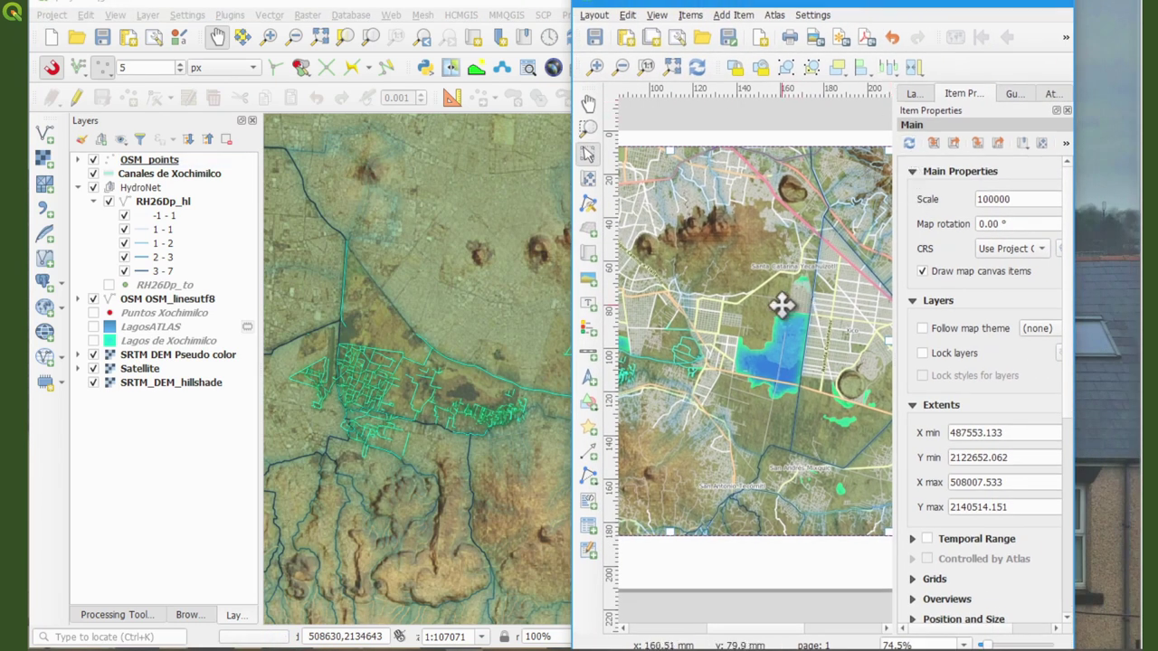
{"action": "left_click", "coordinate": [910, 144]}
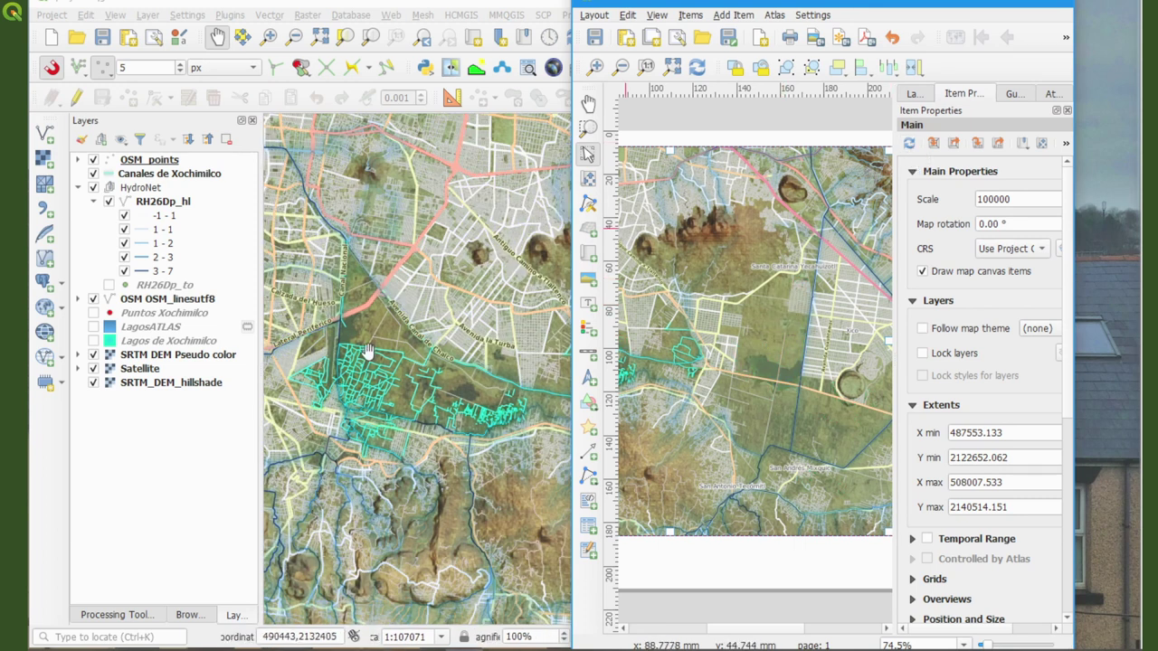
- Switch back to the Xochimilco layout, maximize its window, and widen the area showing the map item's properties
{"action": "left_click", "coordinate": [419, 9]}
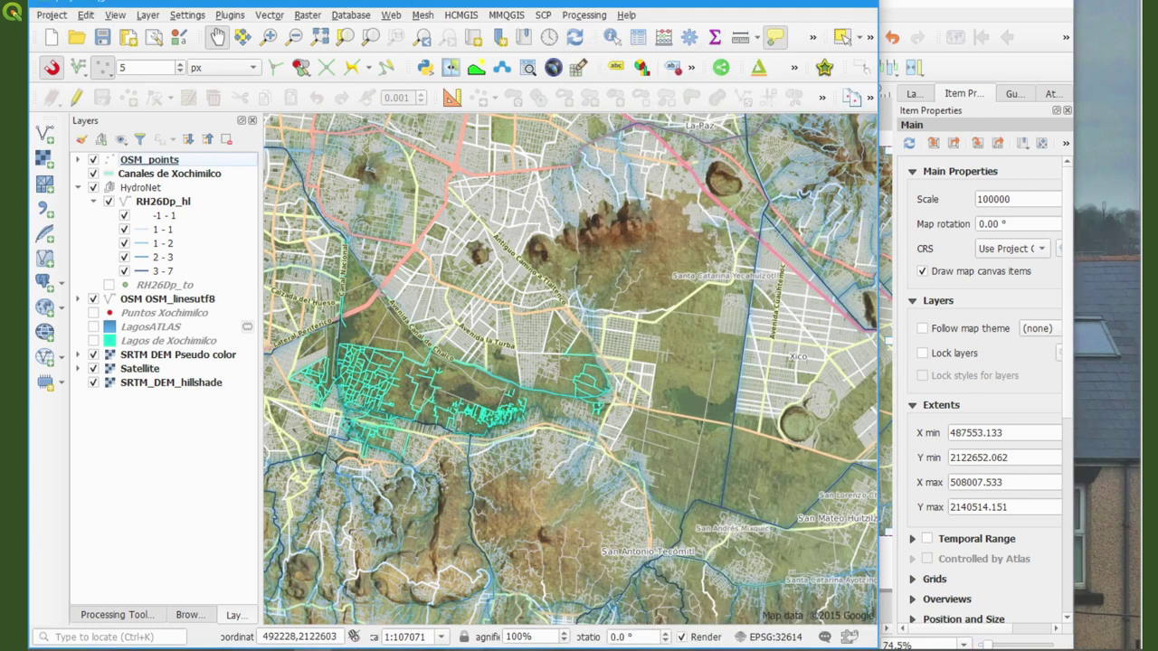
{"action": "mouse_move", "coordinate": [463, 649]}
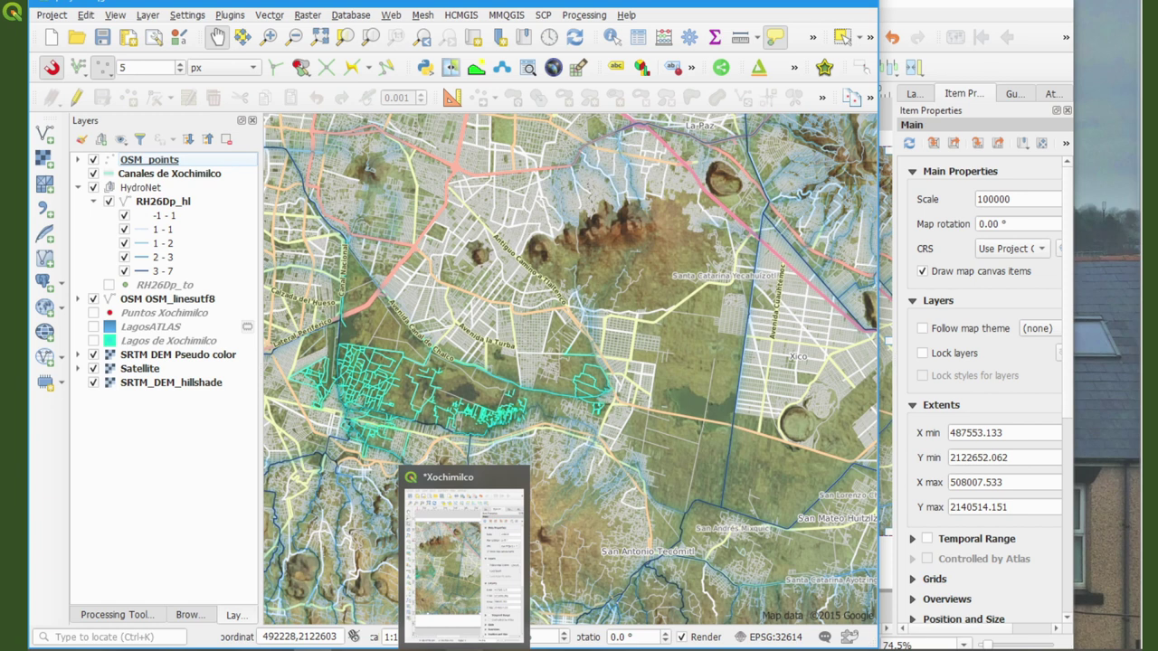
{"action": "left_click", "coordinate": [463, 552]}
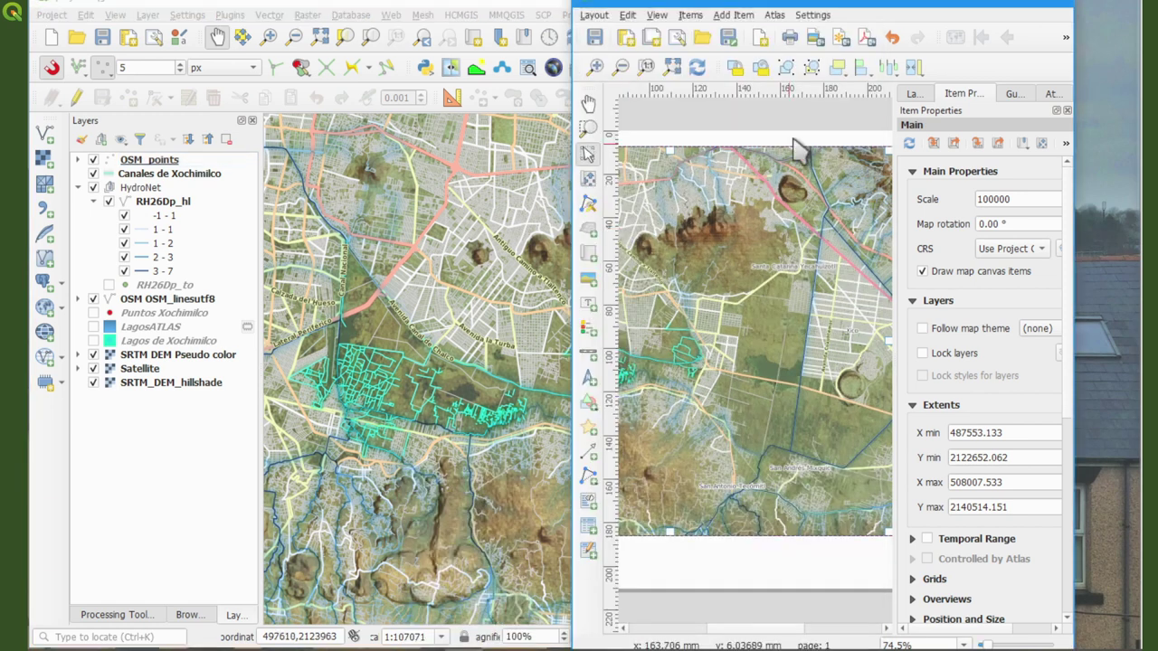
{"action": "double_click", "coordinate": [1021, 9]}
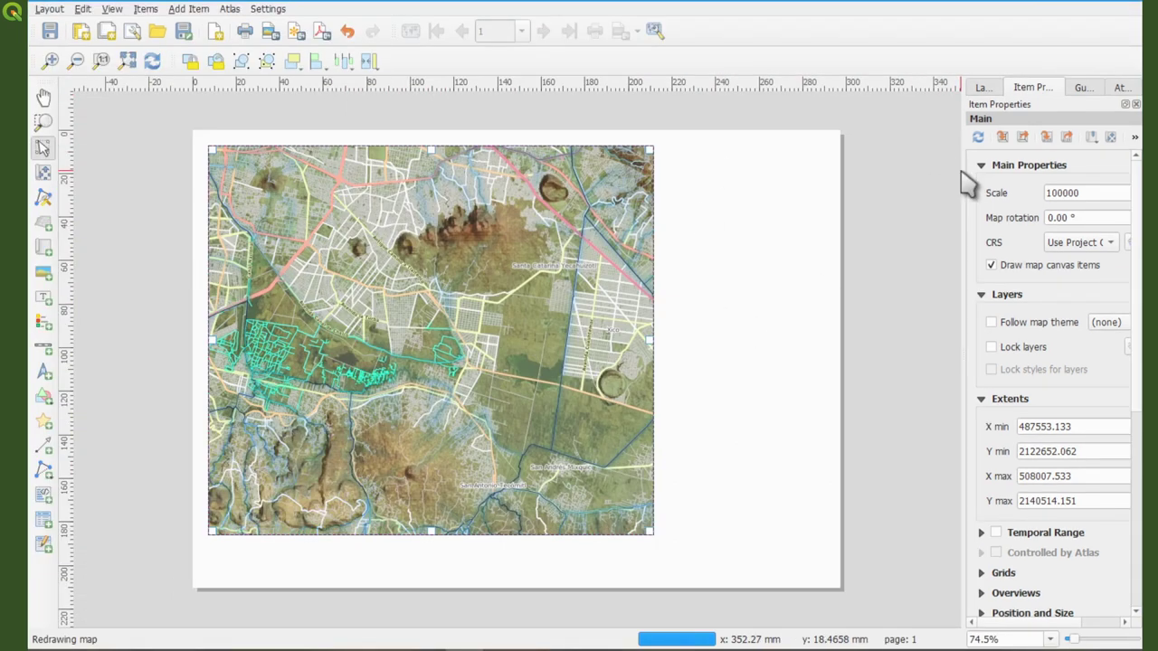
{"action": "left_click_drag", "start_coordinate": [962, 180], "coordinate": [766, 190]}
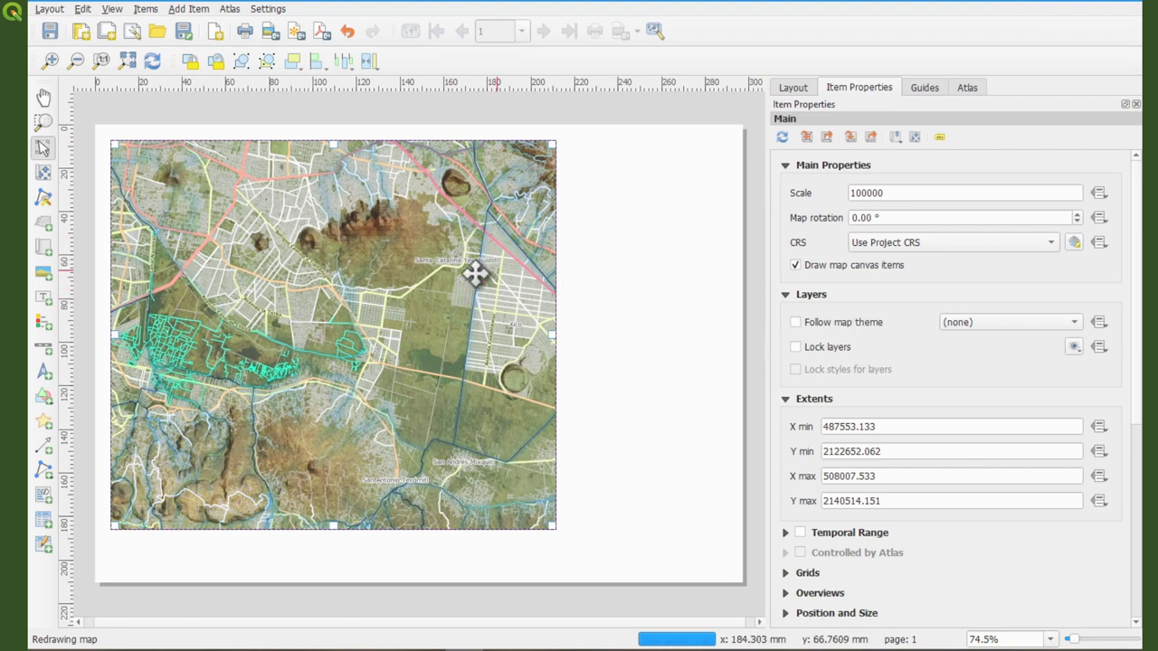
- Make the map item follow the All lakes map theme and compare it with the main project canvas
{"action": "left_click", "coordinate": [795, 322]}
{"action": "left_click", "coordinate": [1031, 324]}
{"action": "left_click", "coordinate": [990, 341]}
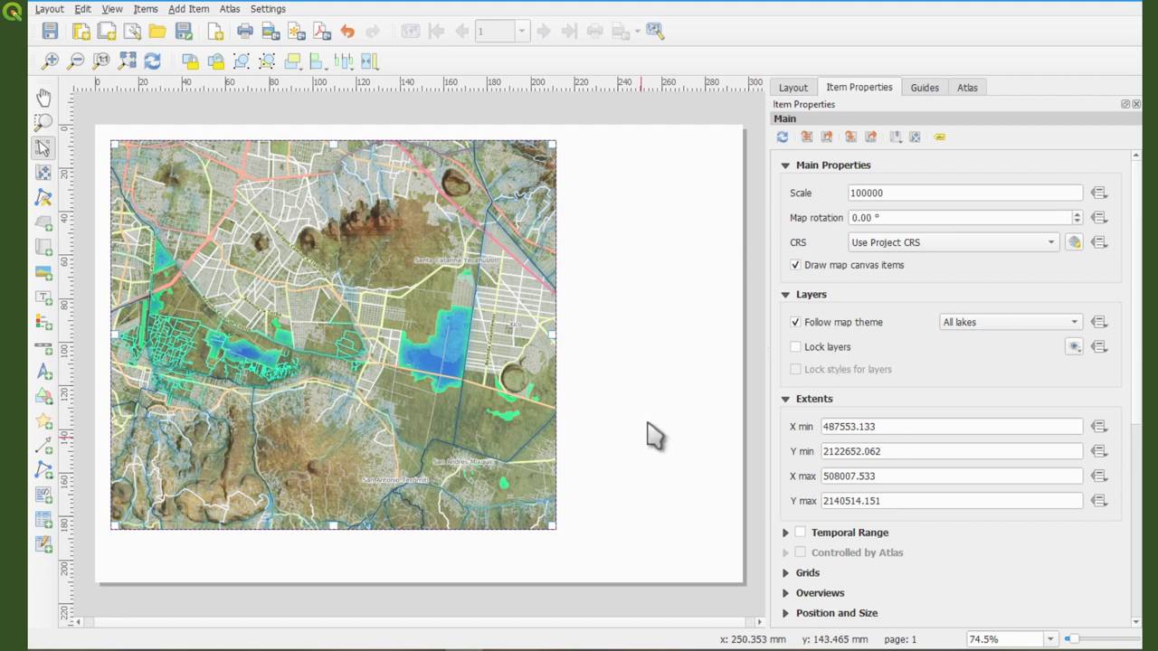
{"action": "key", "text": "alt+Tab"}
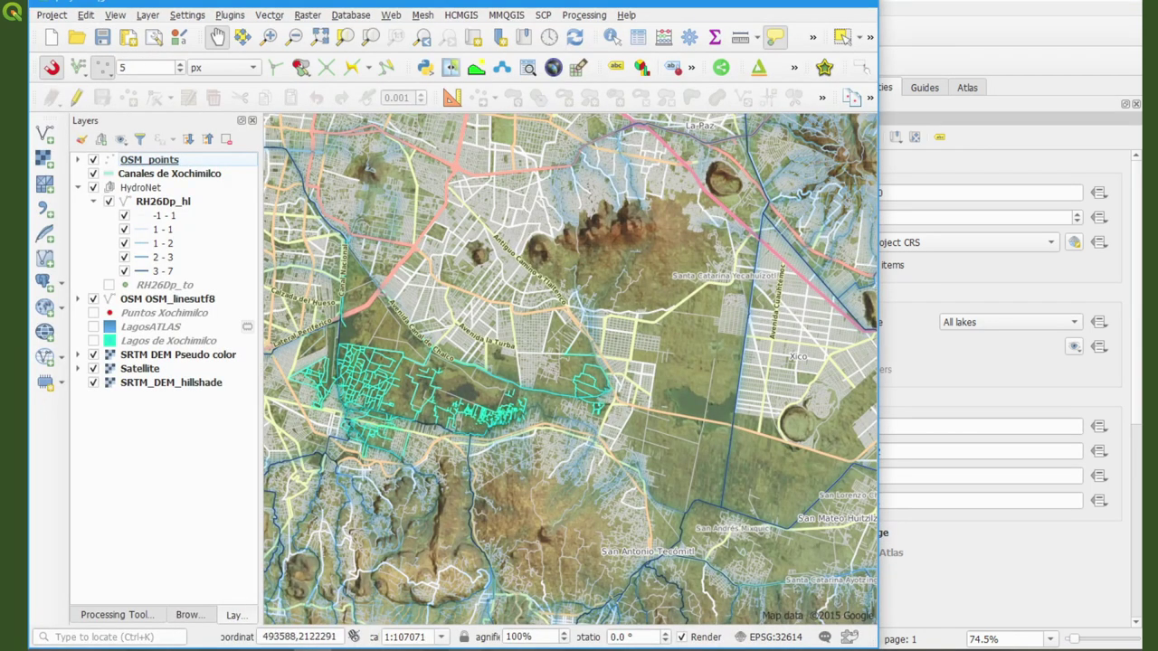
{"action": "key", "text": "alt+Tab"}
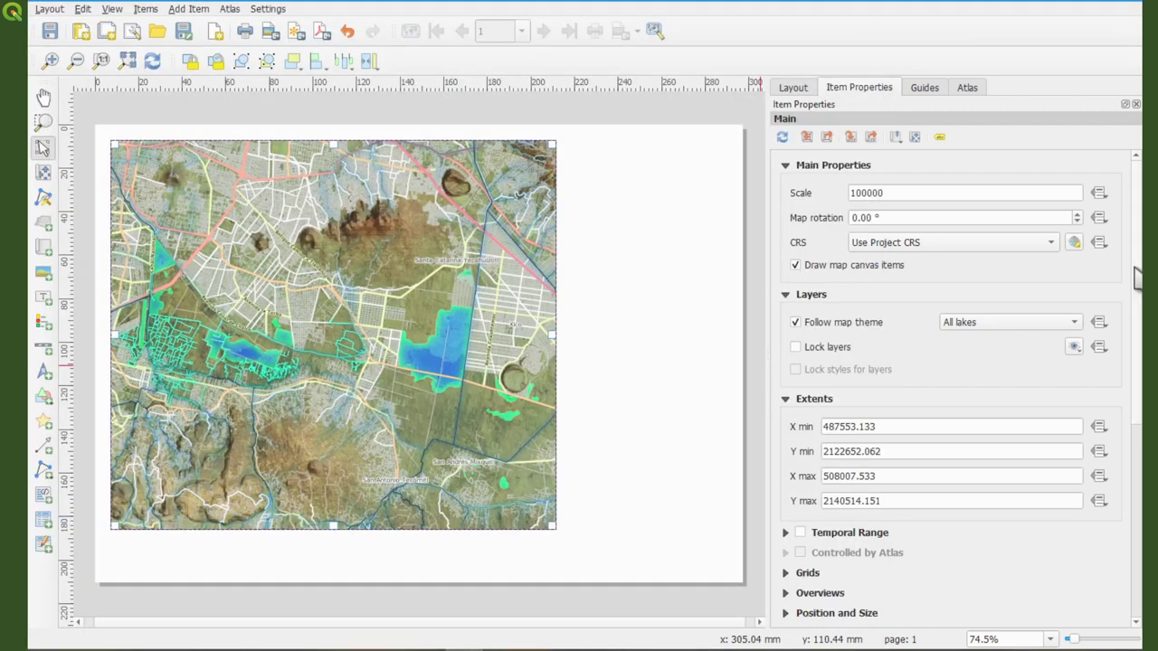
- Add a new grid to the Main map item
{"action": "scroll", "coordinate": [1135, 307], "scroll_direction": "down", "scroll_amount": 3}
{"action": "left_click_drag", "start_coordinate": [1129, 313], "coordinate": [1129, 371]}
{"action": "scroll", "coordinate": [1138, 418], "scroll_direction": "down", "scroll_amount": 1}
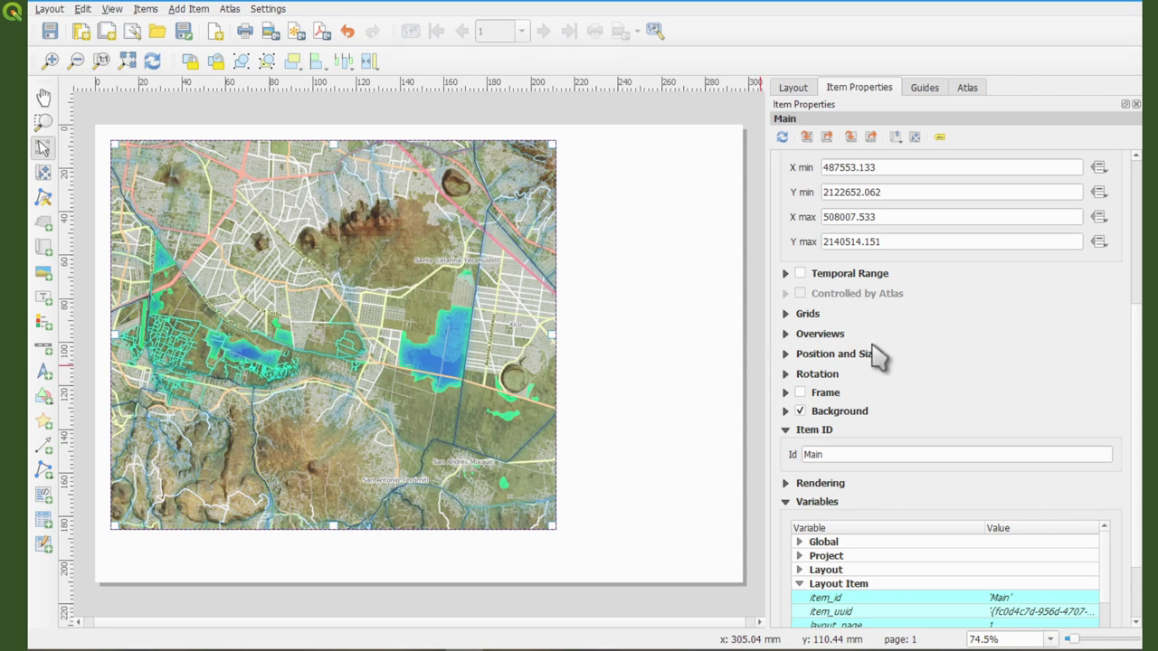
{"action": "left_click", "coordinate": [786, 314]}
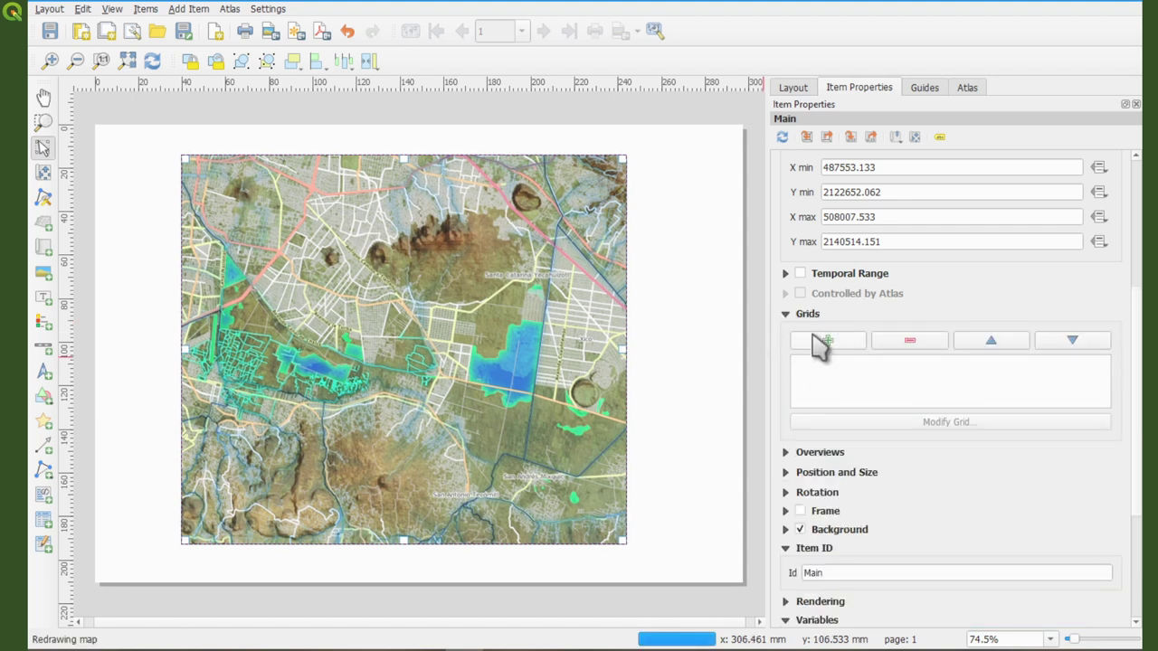
{"action": "left_click", "coordinate": [829, 340]}
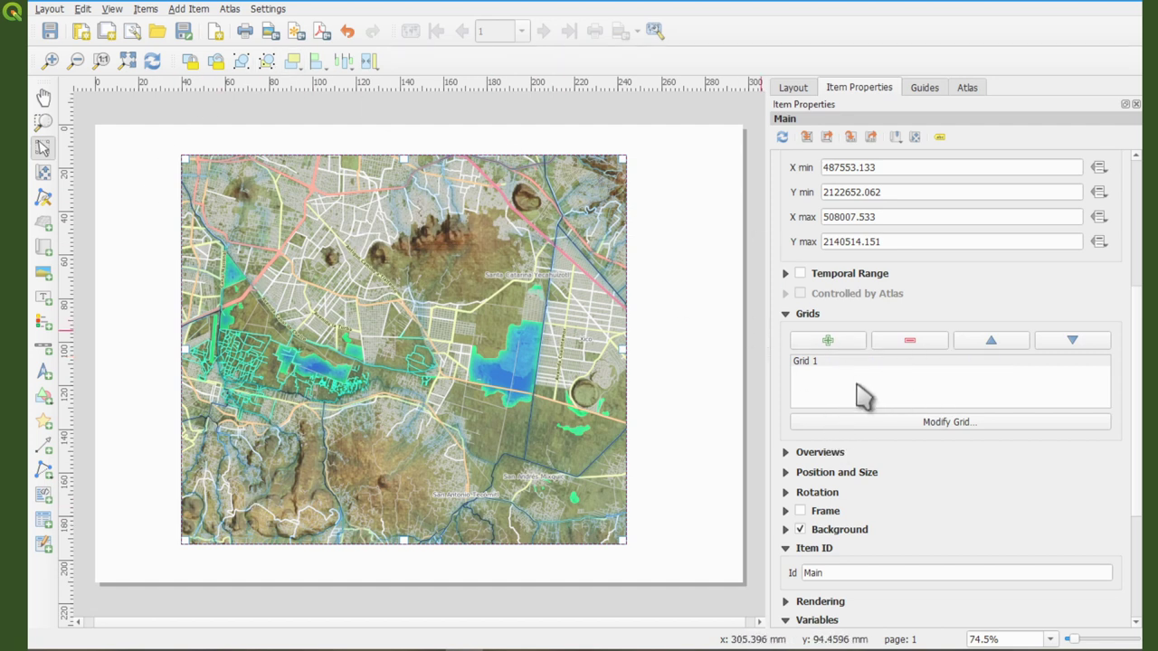
- Set the map grid's interval to 500 map units in both X and Y
{"action": "left_click", "coordinate": [900, 425]}
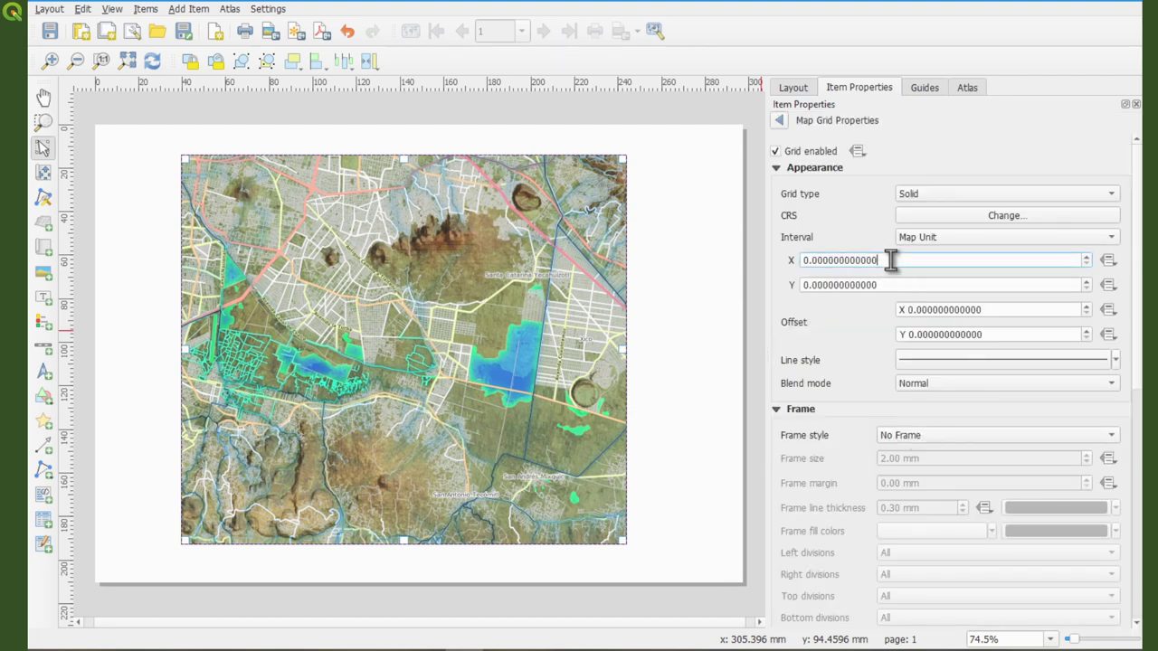
{"action": "left_click_drag", "start_coordinate": [890, 259], "coordinate": [784, 261]}
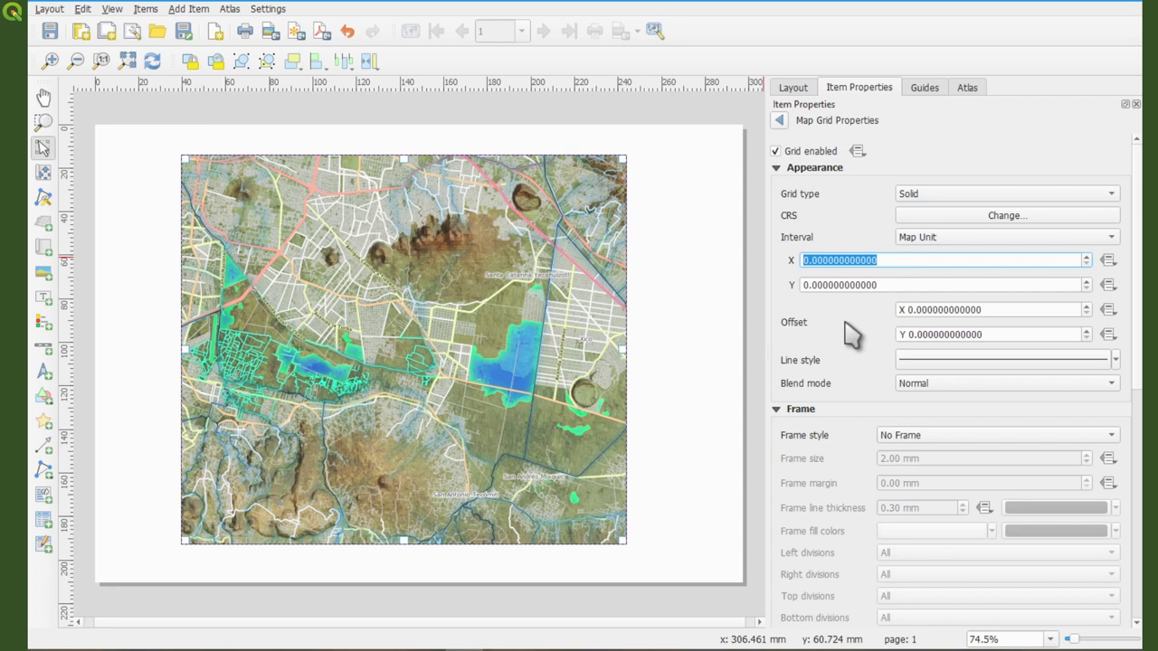
{"action": "type", "text": "5"}
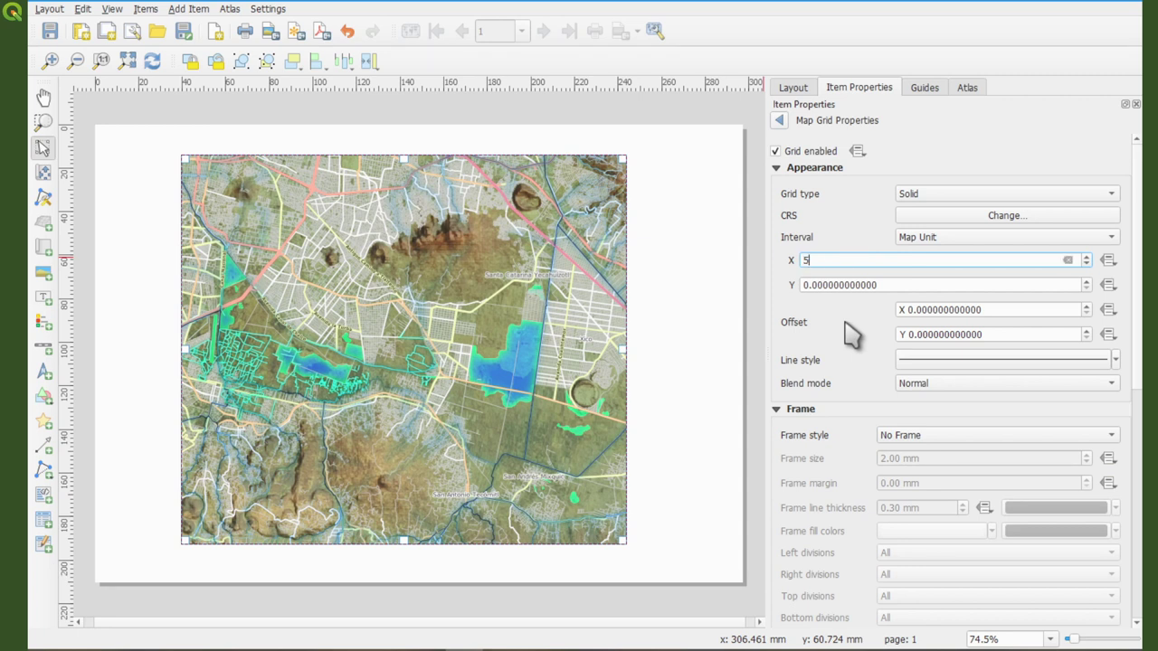
{"action": "type", "text": "00"}
{"action": "left_click", "coordinate": [862, 285]}
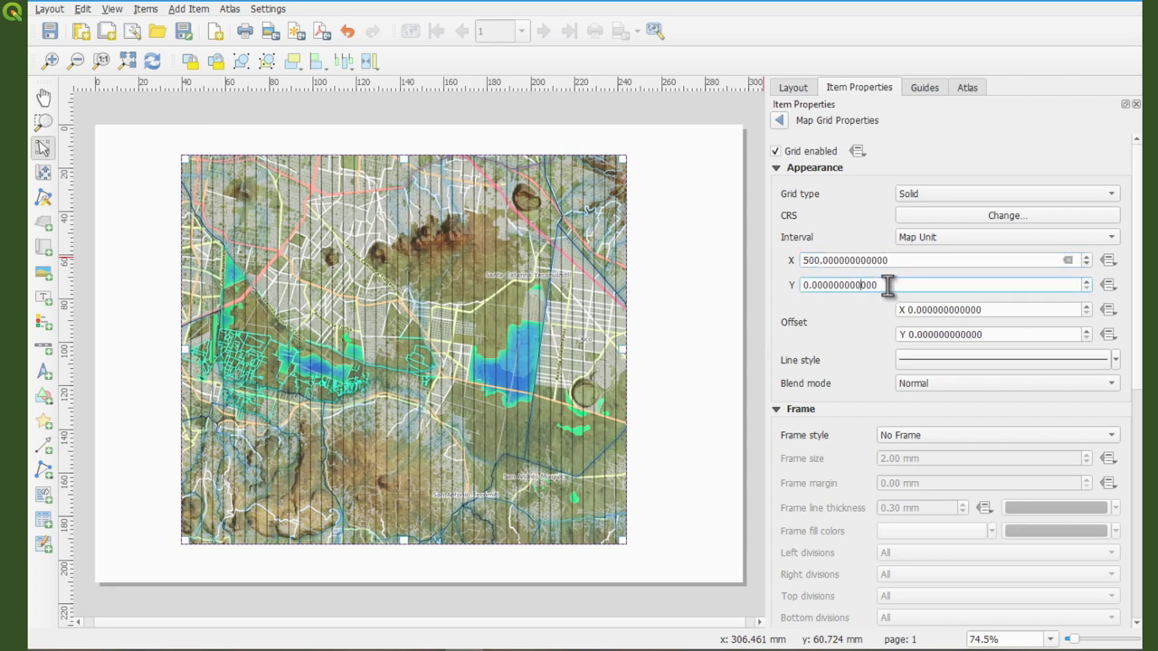
{"action": "left_click_drag", "start_coordinate": [918, 286], "coordinate": [784, 286]}
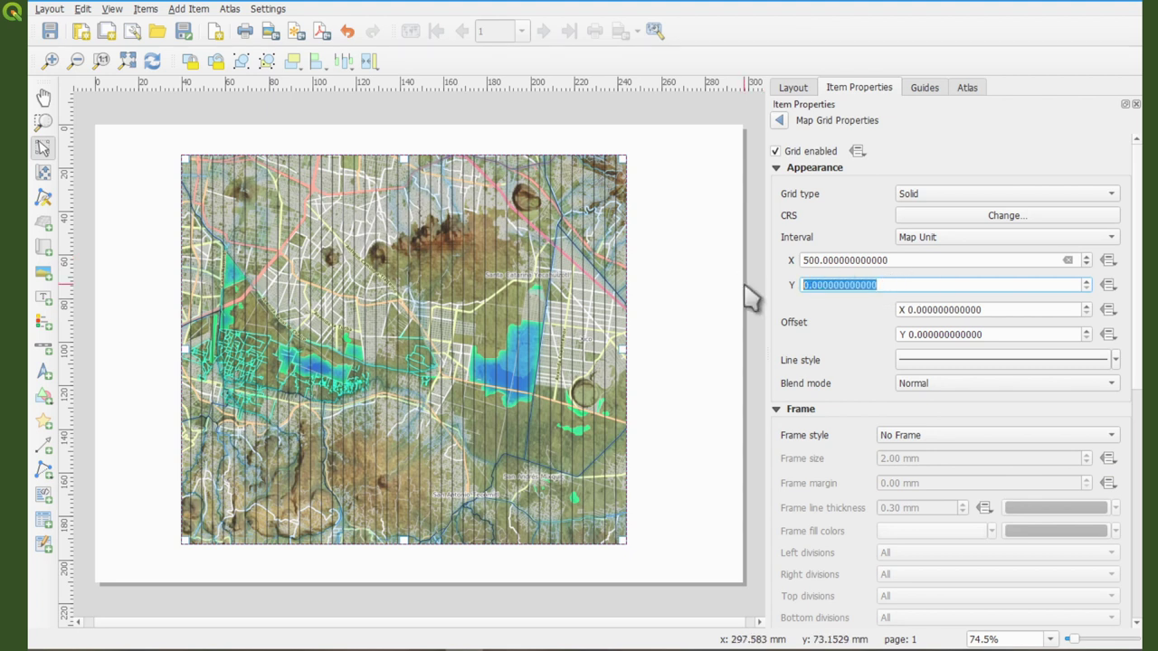
{"action": "type", "text": "5"}
{"action": "key", "text": "Return"}
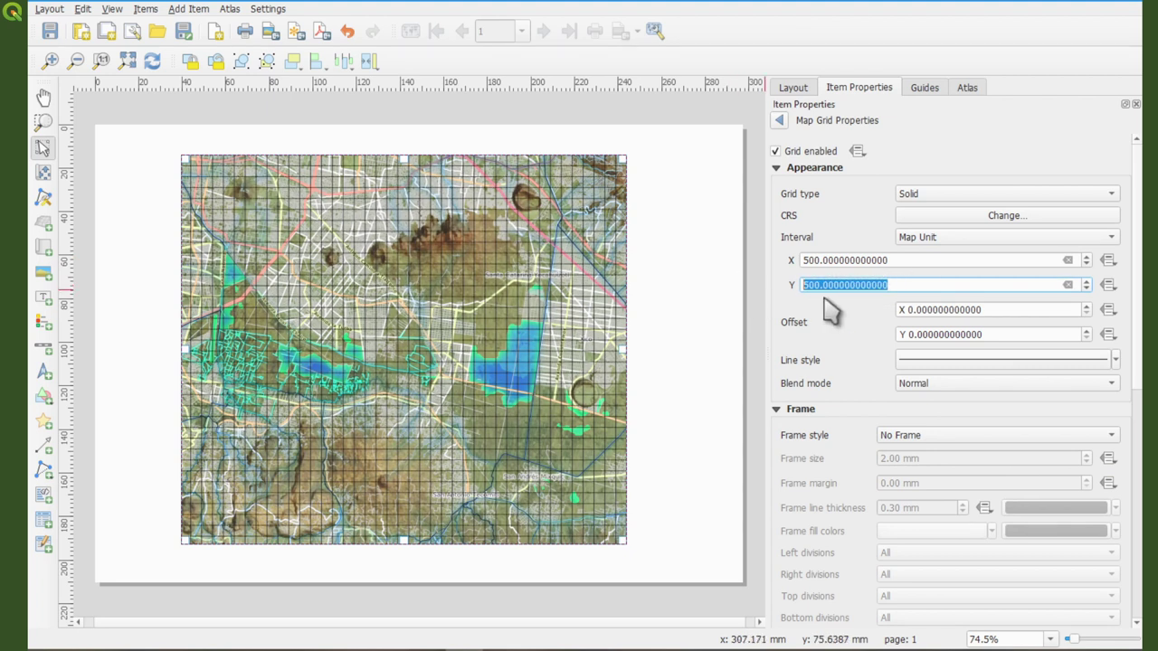
- Set the map grid's interval to 1000 map units in both X and Y
{"action": "left_click_drag", "start_coordinate": [914, 261], "coordinate": [768, 260]}
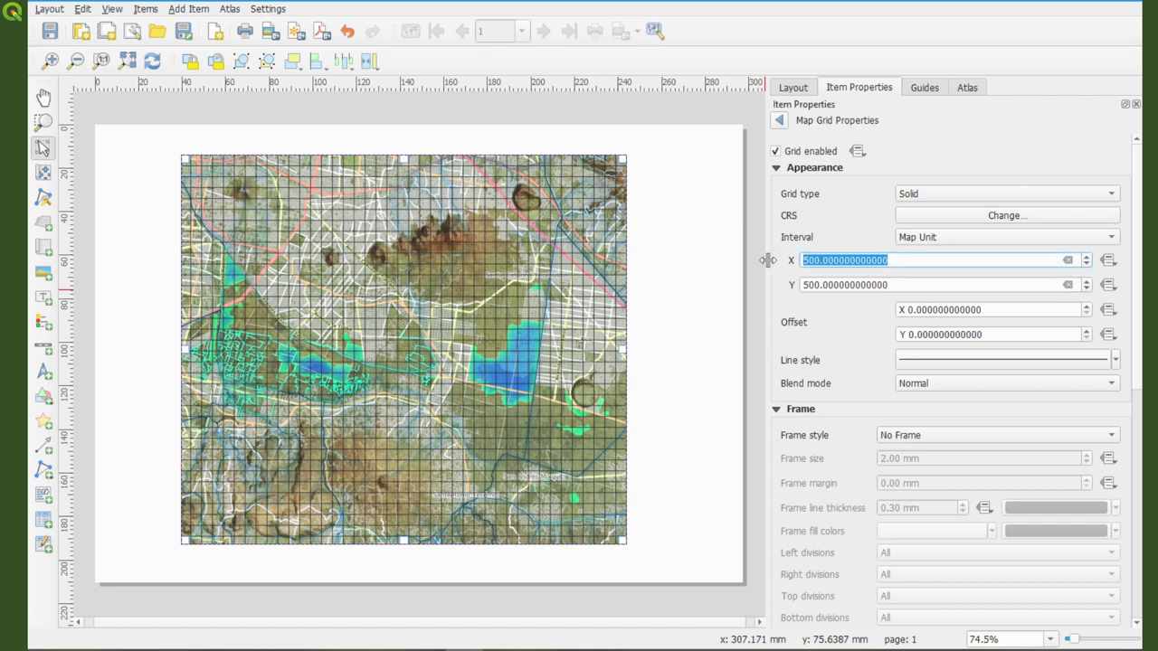
{"action": "type", "text": "1"}
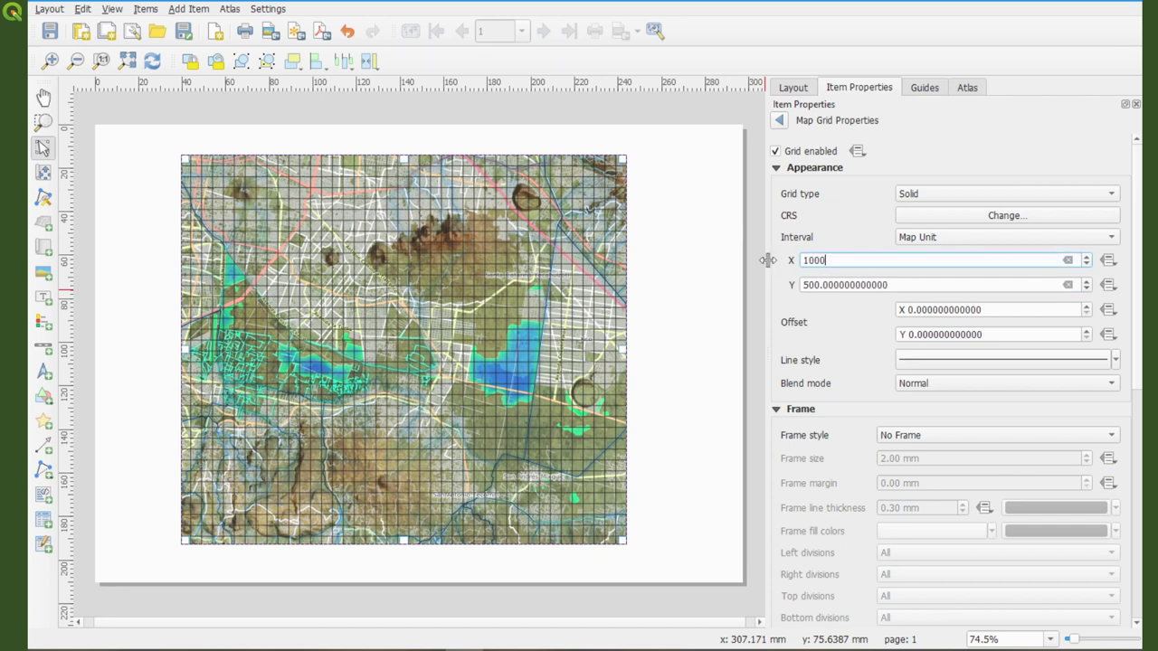
{"action": "left_click", "coordinate": [825, 284]}
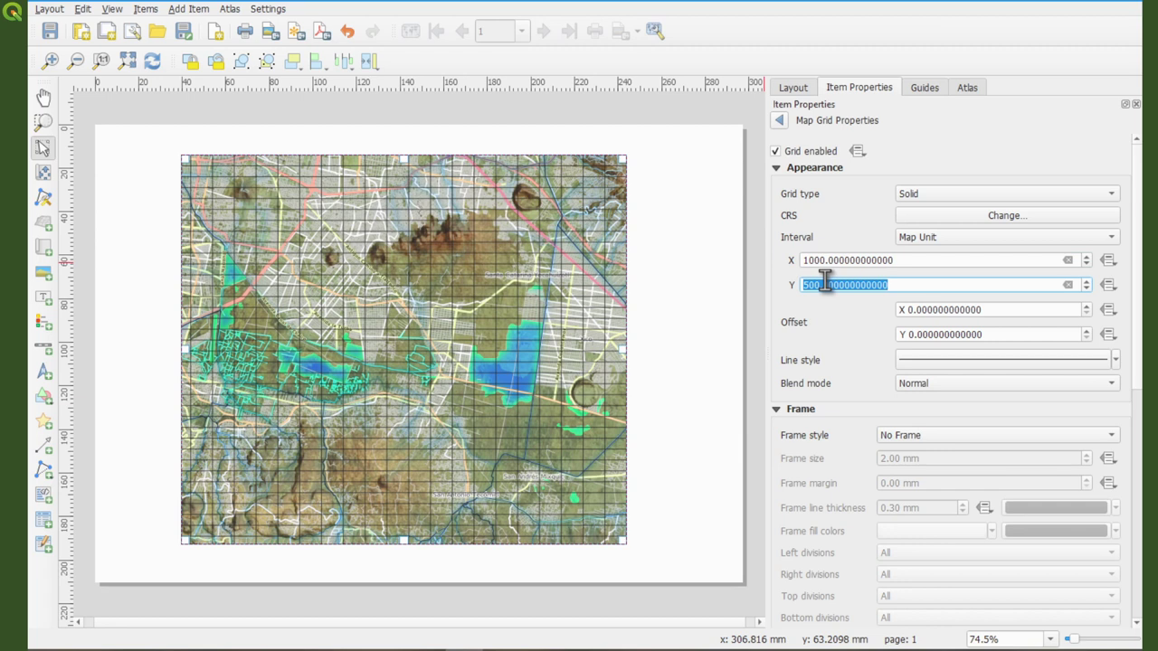
{"action": "type", "text": "1000"}
{"action": "key", "text": "Return"}
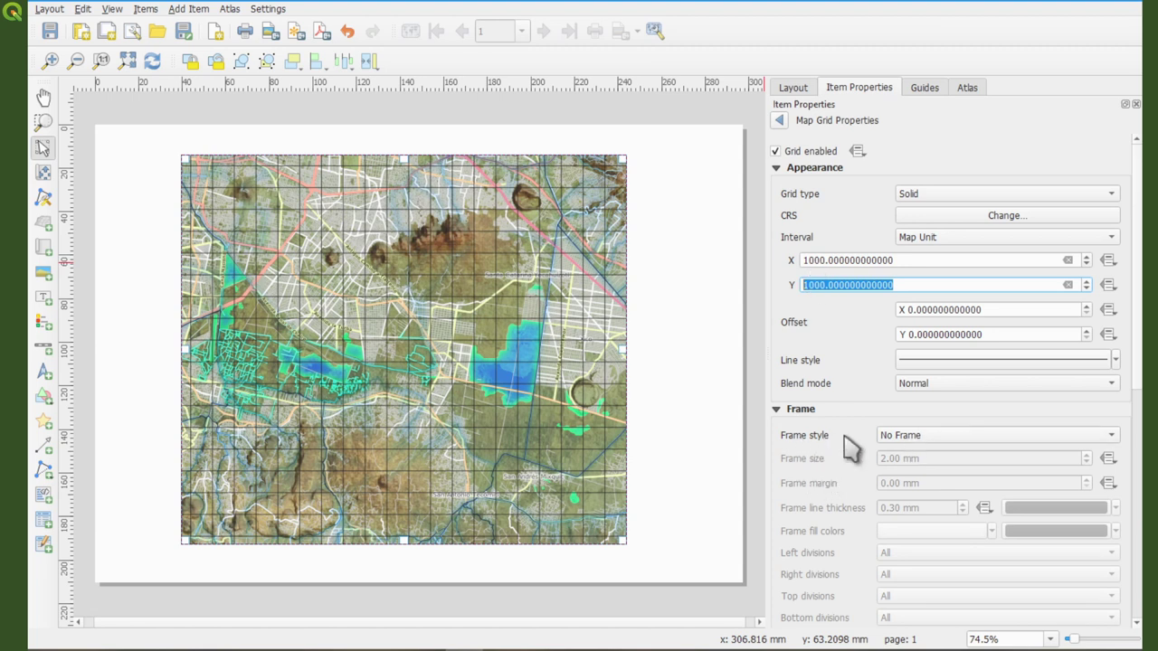
- Try the Zebra frame style on the grid, settle on Exterior Ticks, and enable drawing of coordinates
{"action": "left_click", "coordinate": [916, 435]}
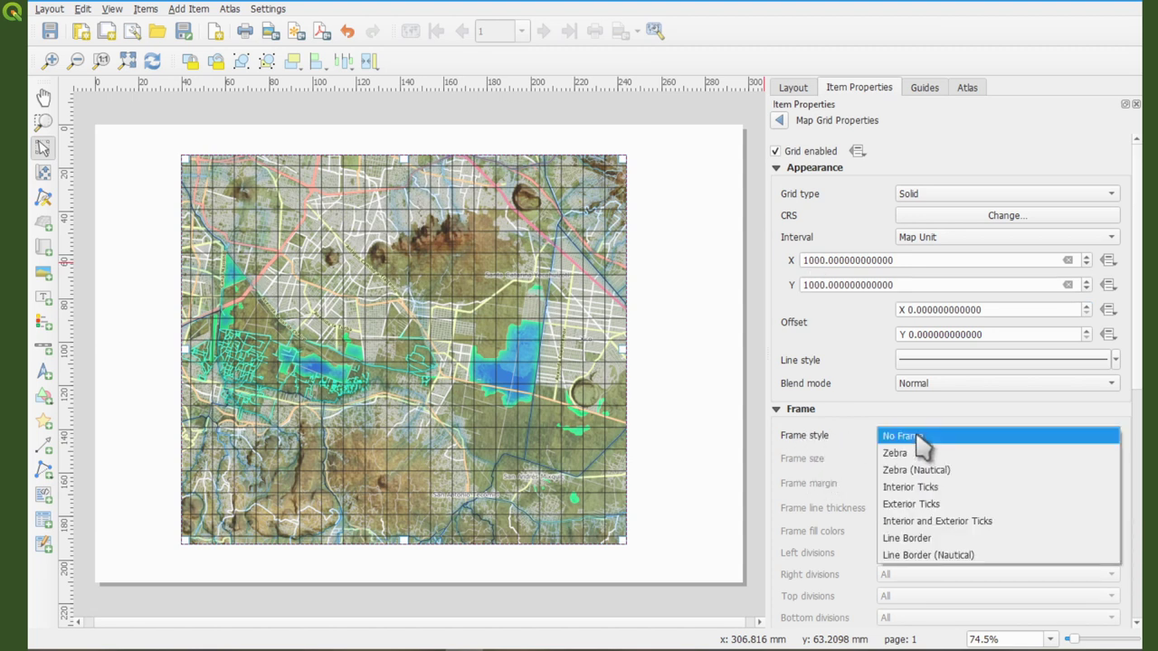
{"action": "left_click", "coordinate": [941, 454]}
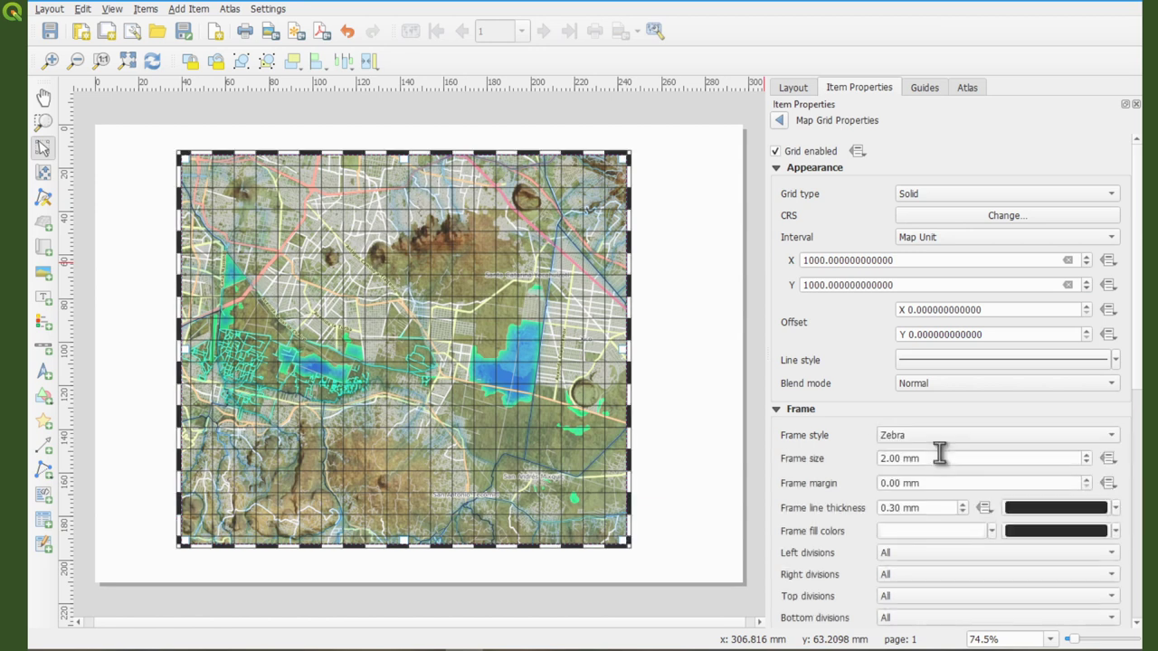
{"action": "left_click", "coordinate": [916, 437]}
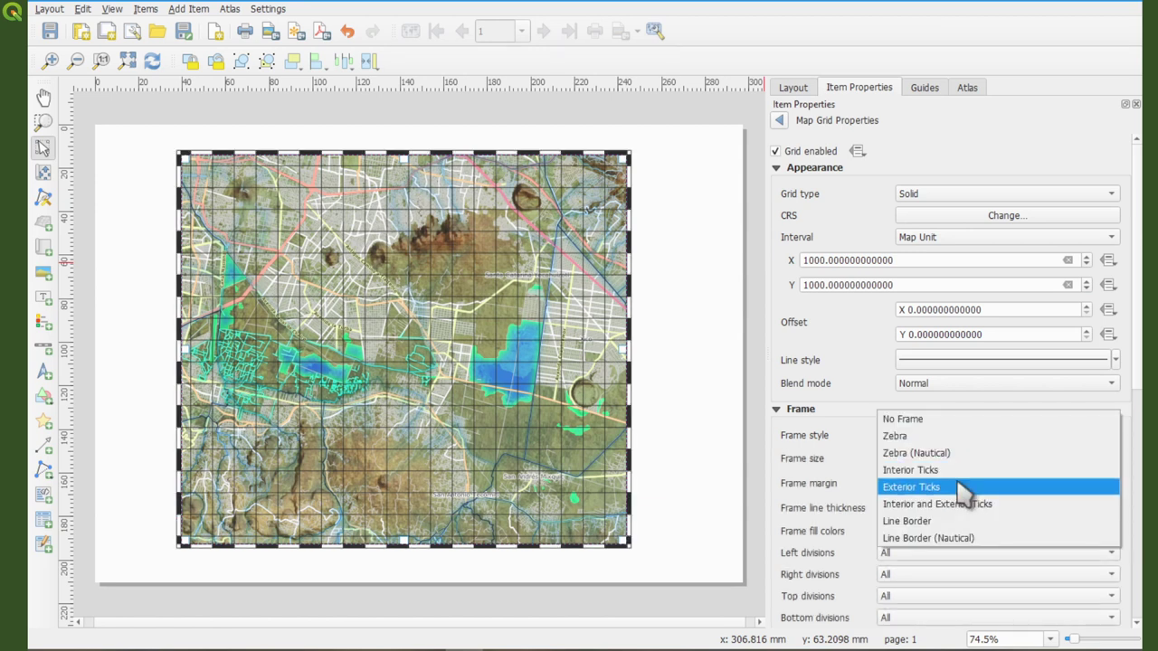
{"action": "left_click", "coordinate": [941, 487]}
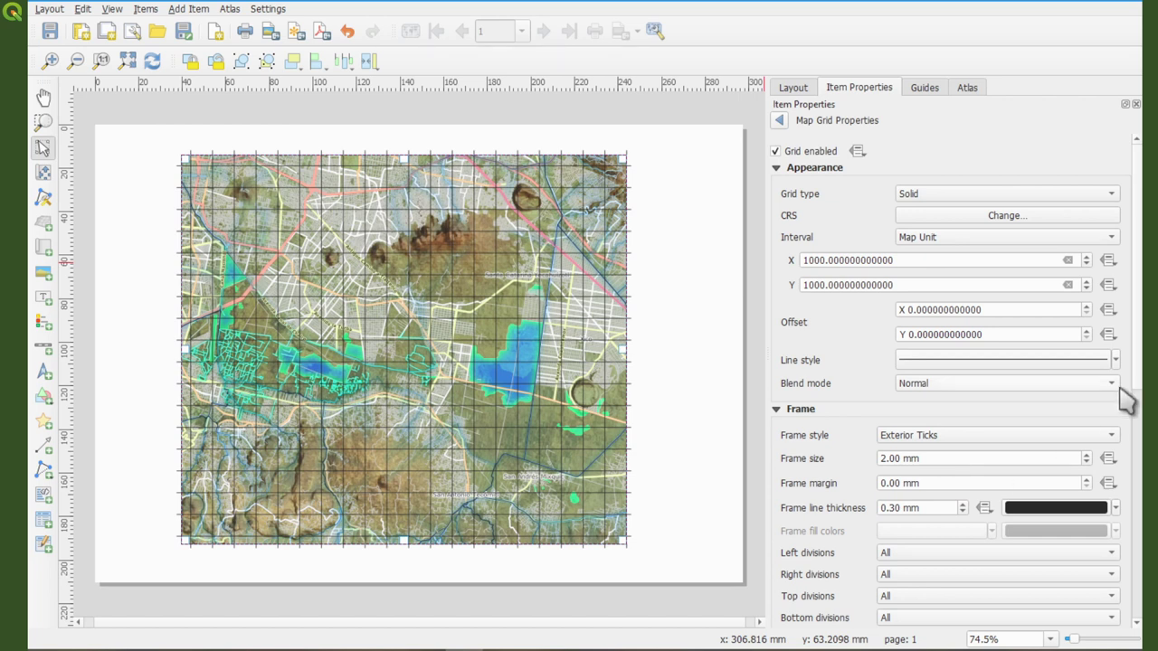
{"action": "scroll", "coordinate": [1124, 457], "scroll_direction": "down", "scroll_amount": 5}
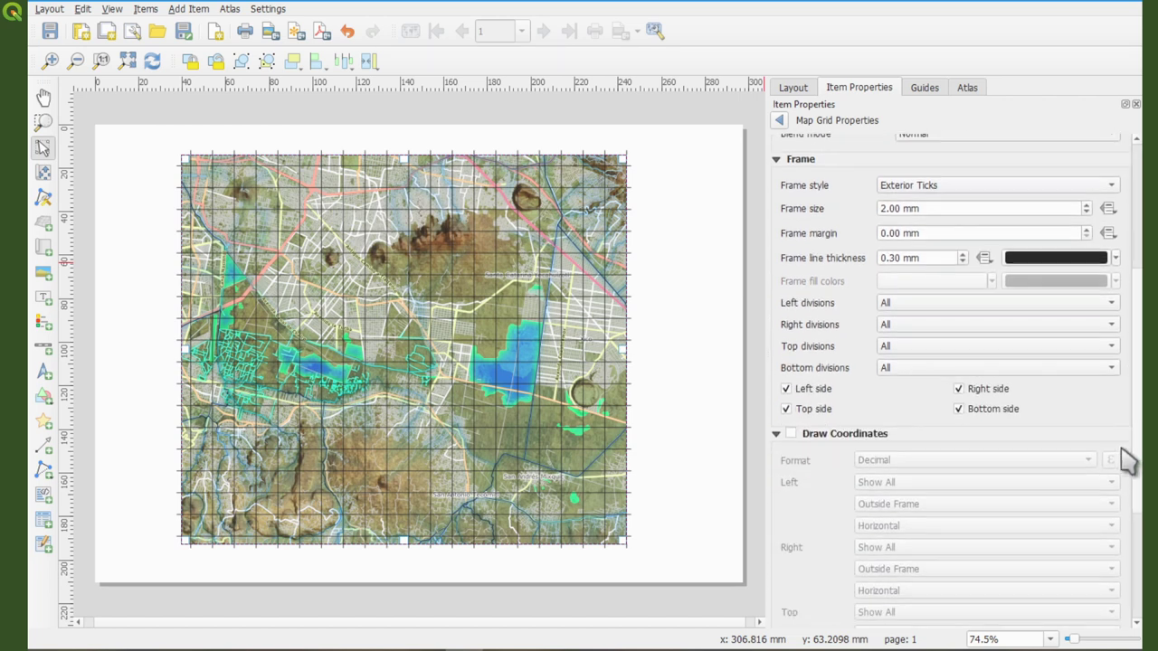
{"action": "left_click", "coordinate": [791, 432]}
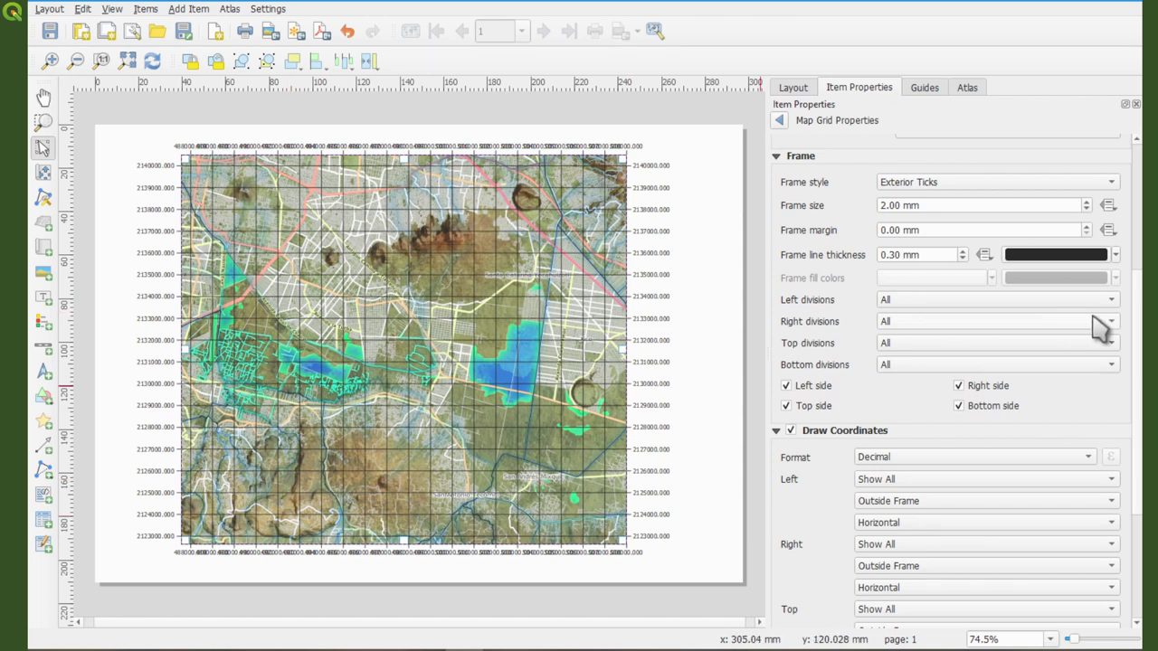
- Set the map grid's interval to 5000 map units in both X and Y
{"action": "scroll", "coordinate": [995, 362], "scroll_direction": "up", "scroll_amount": 8}
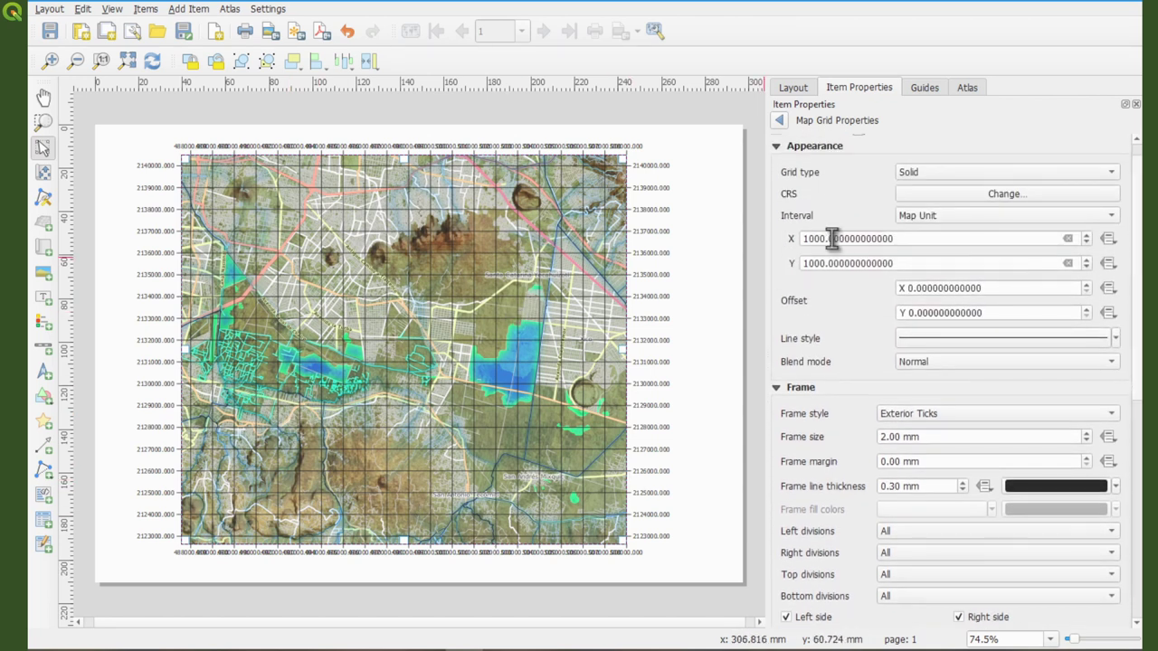
{"action": "left_click_drag", "start_coordinate": [902, 239], "coordinate": [796, 242]}
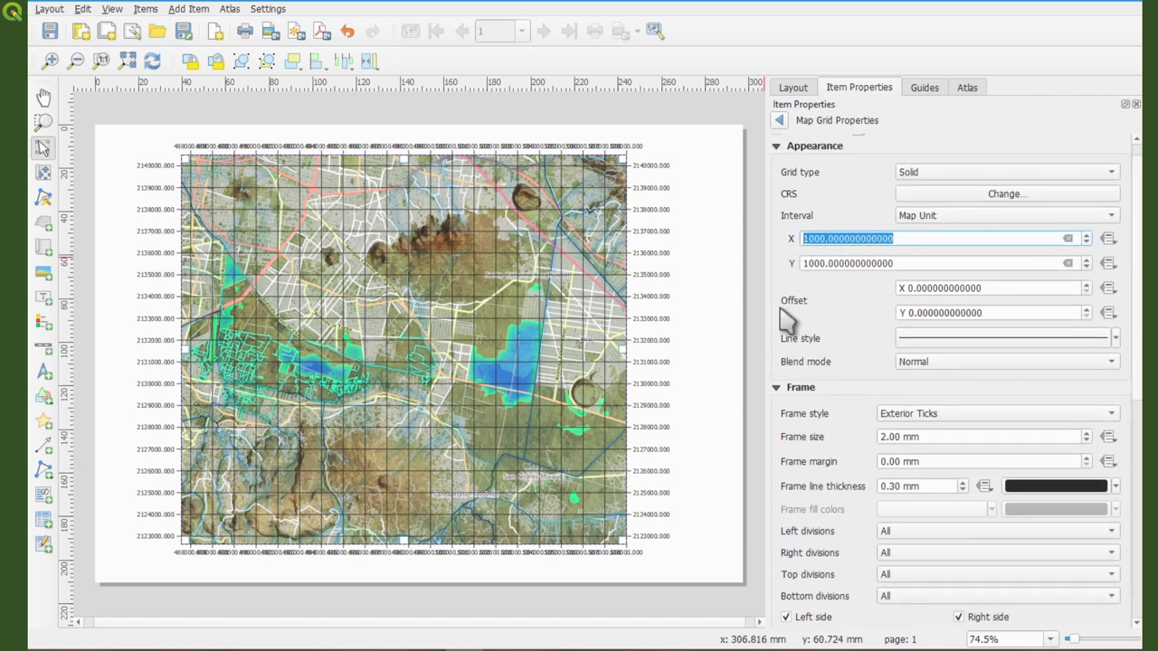
{"action": "type", "text": "5000"}
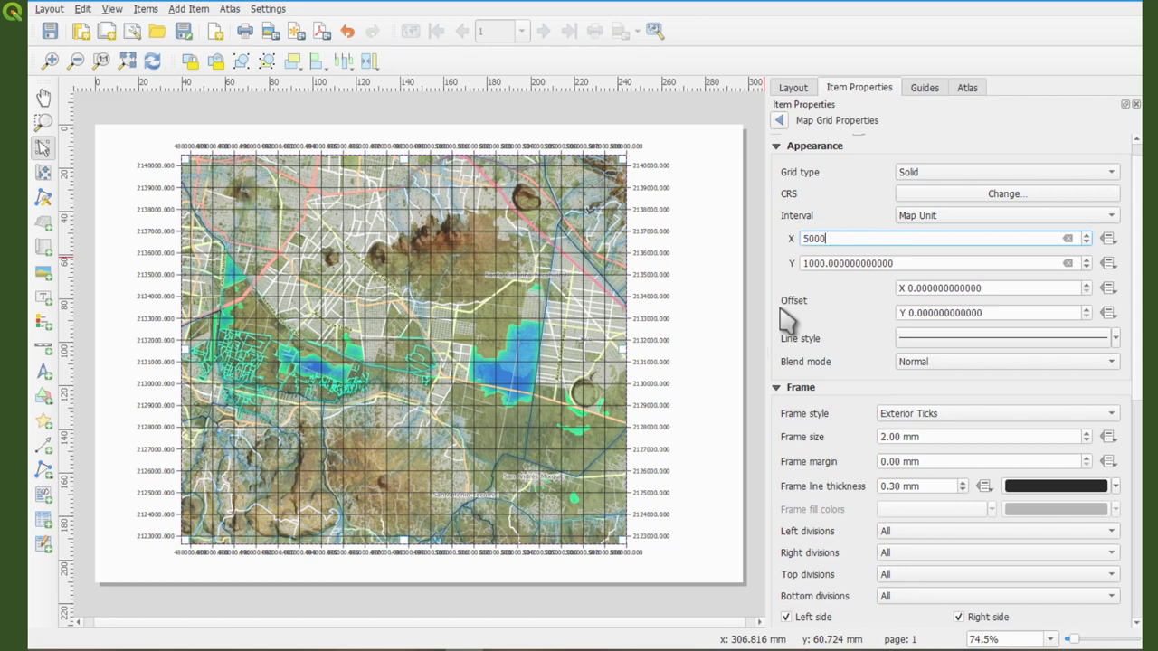
{"action": "left_click", "coordinate": [927, 264]}
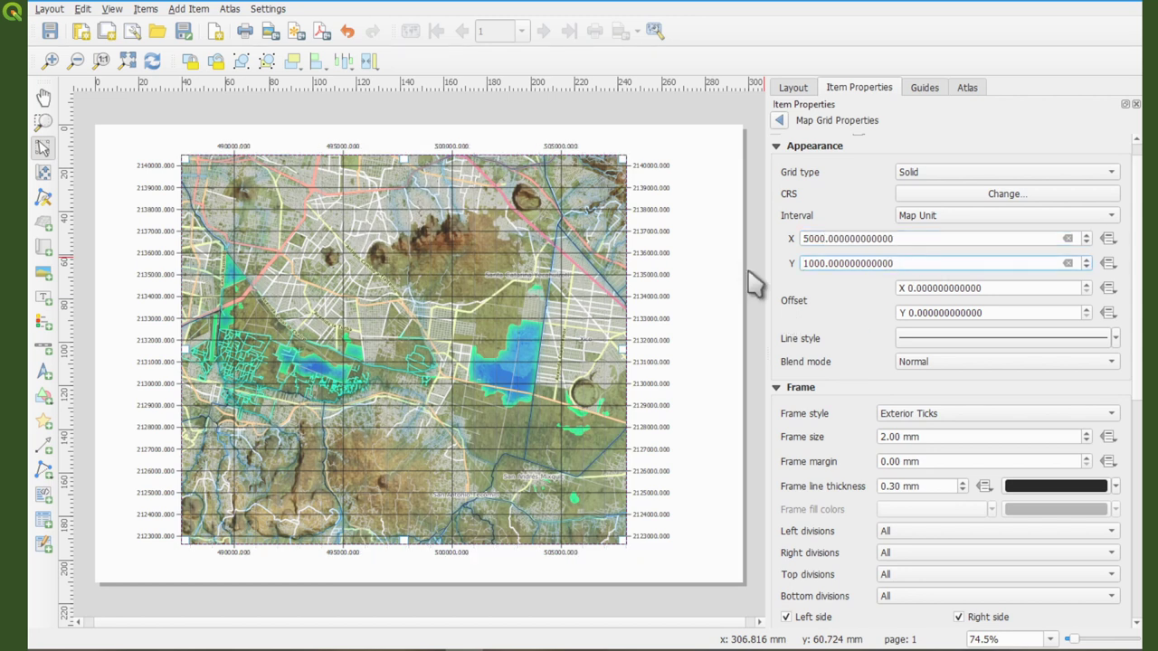
{"action": "left_click_drag", "start_coordinate": [907, 263], "coordinate": [792, 268]}
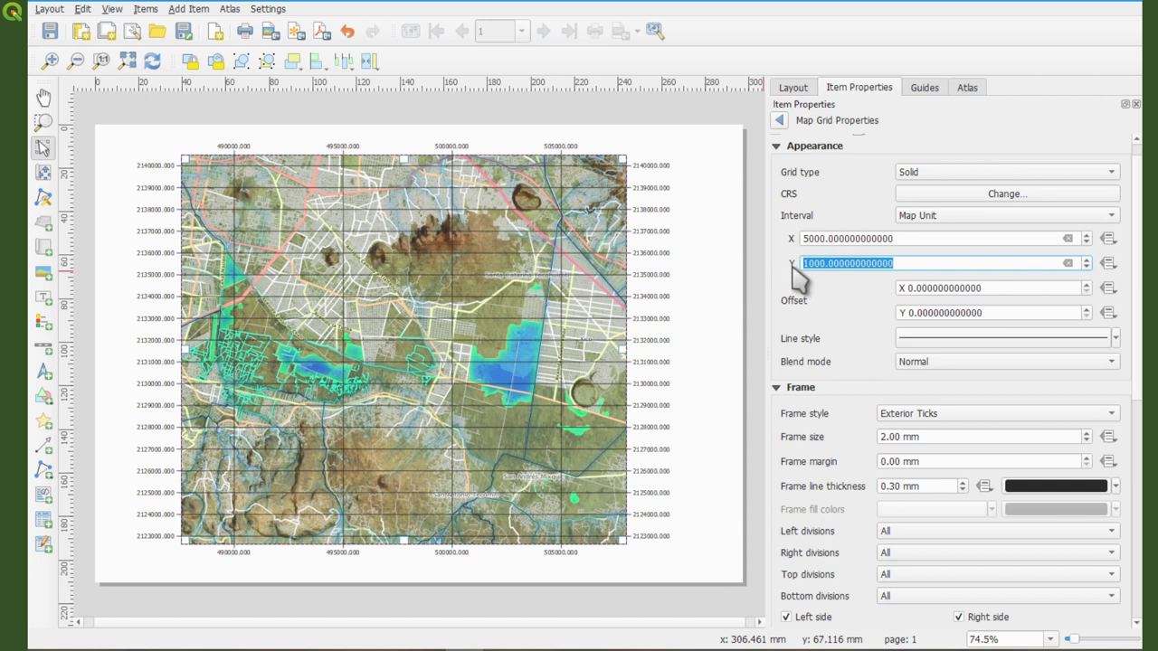
{"action": "type", "text": "5000"}
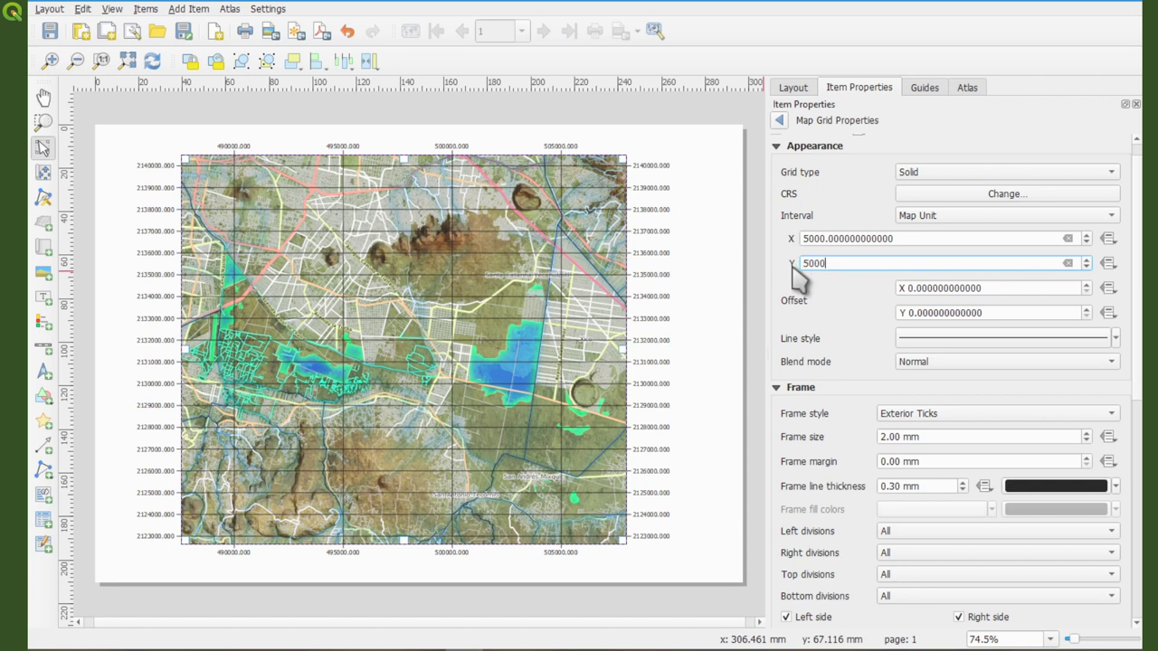
{"action": "key", "text": "Return"}
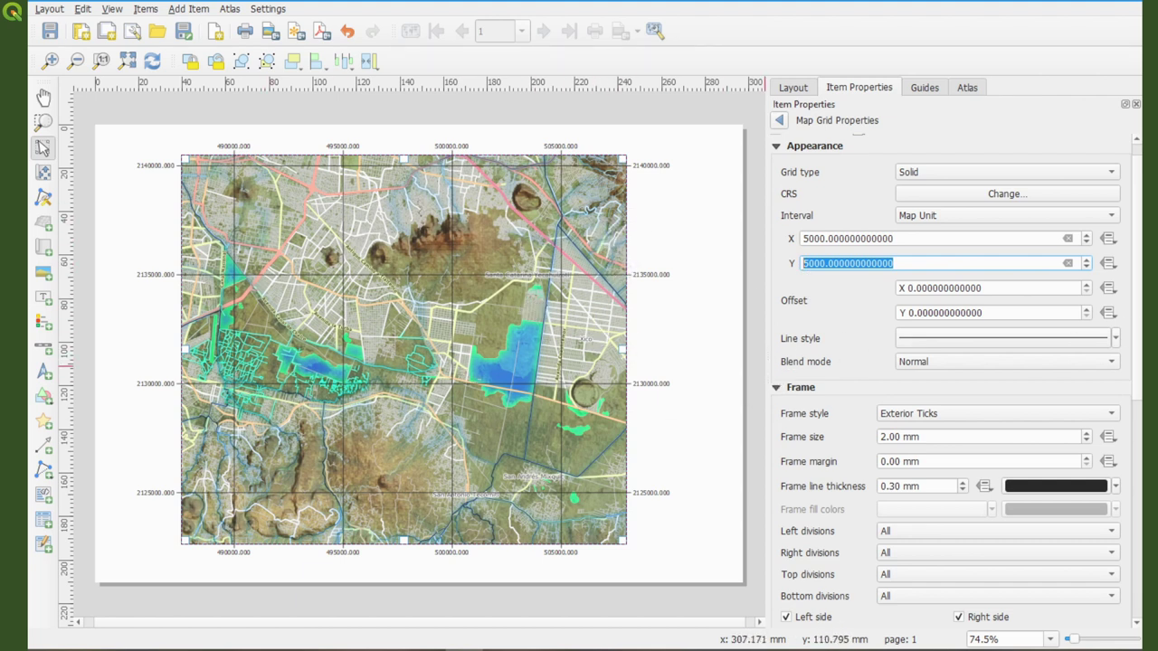
- Disable the grid coordinates on the map's right and bottom sides
{"action": "left_click_drag", "start_coordinate": [1138, 310], "coordinate": [1138, 438]}
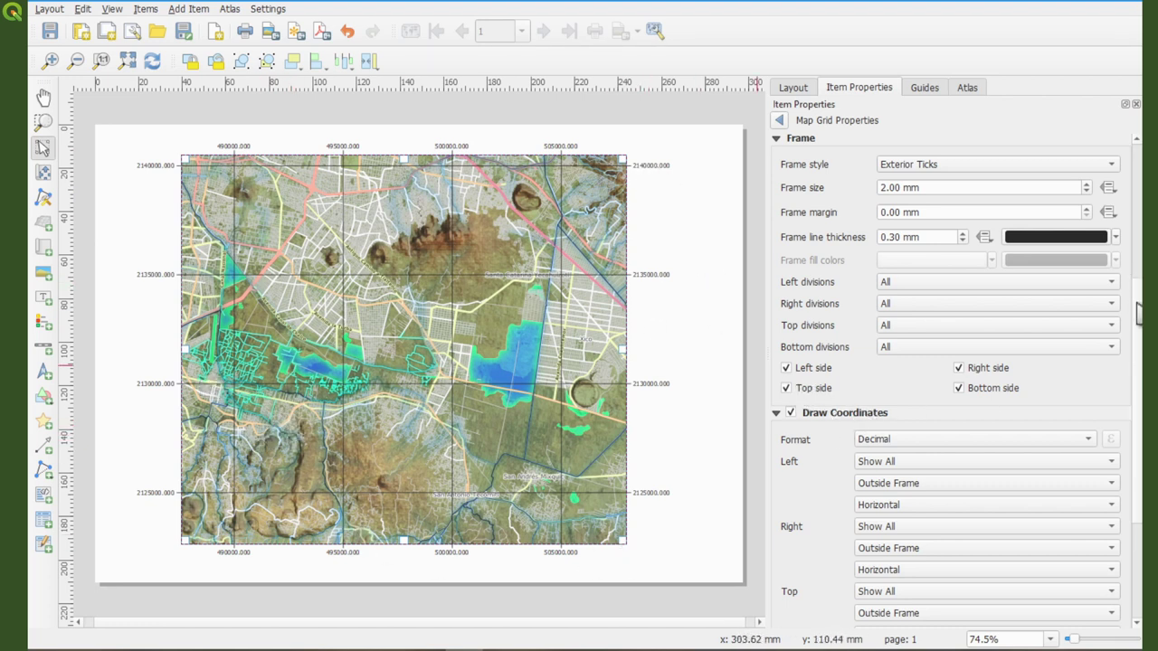
{"action": "left_click_drag", "start_coordinate": [1138, 312], "coordinate": [1142, 410]}
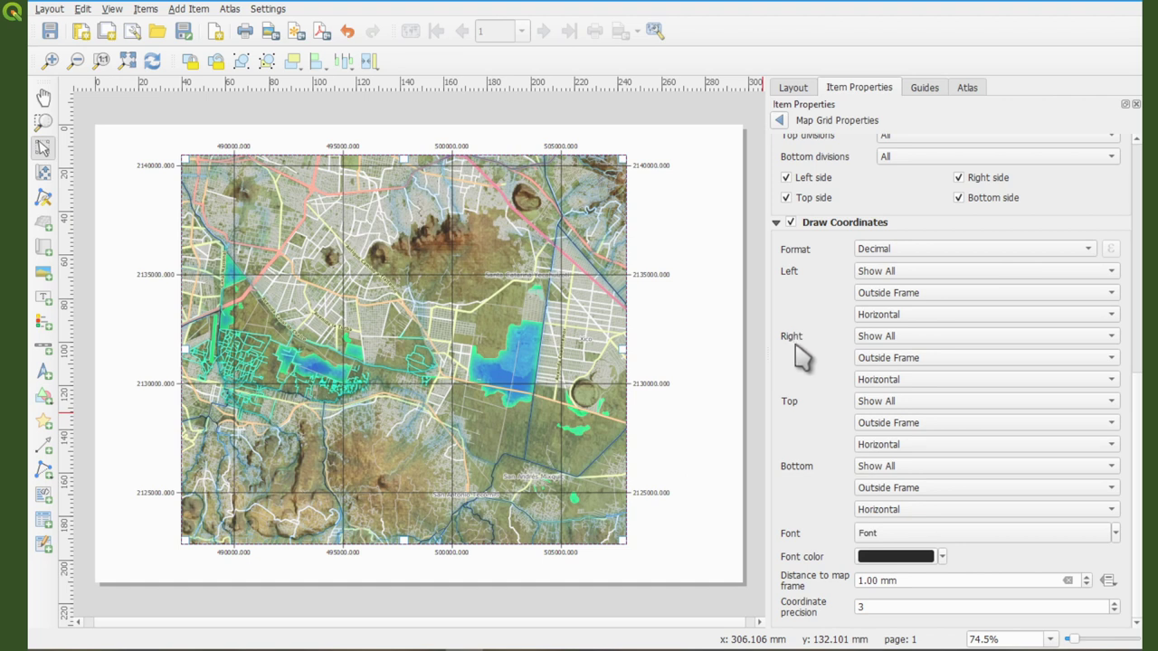
{"action": "left_click", "coordinate": [898, 336]}
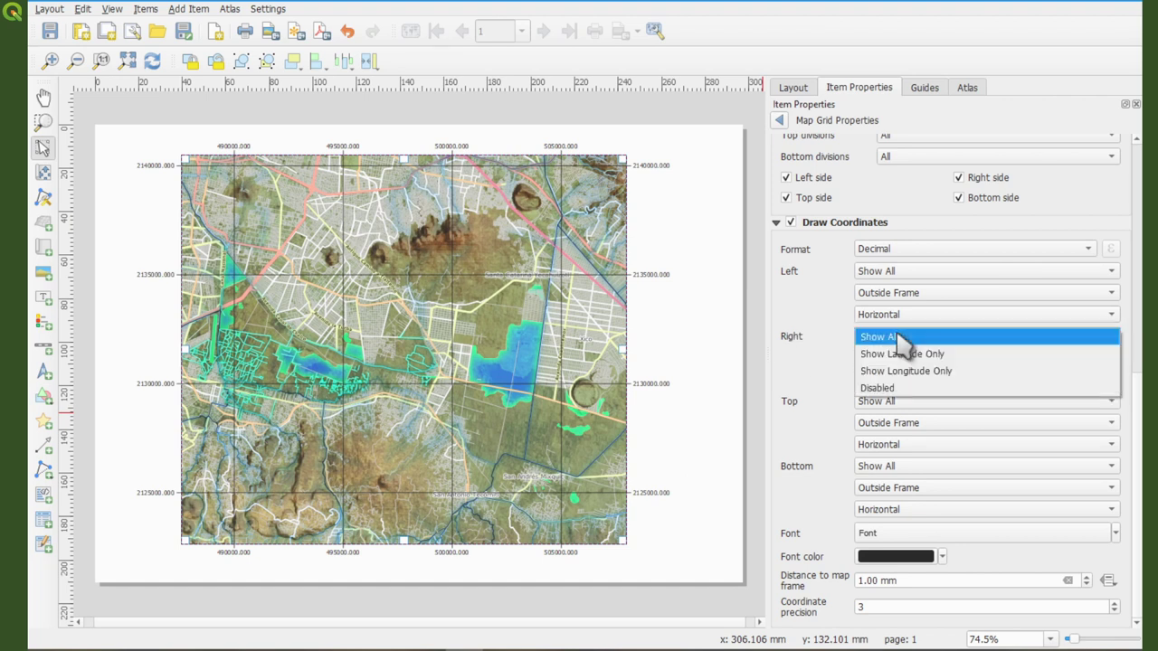
{"action": "left_click", "coordinate": [903, 388]}
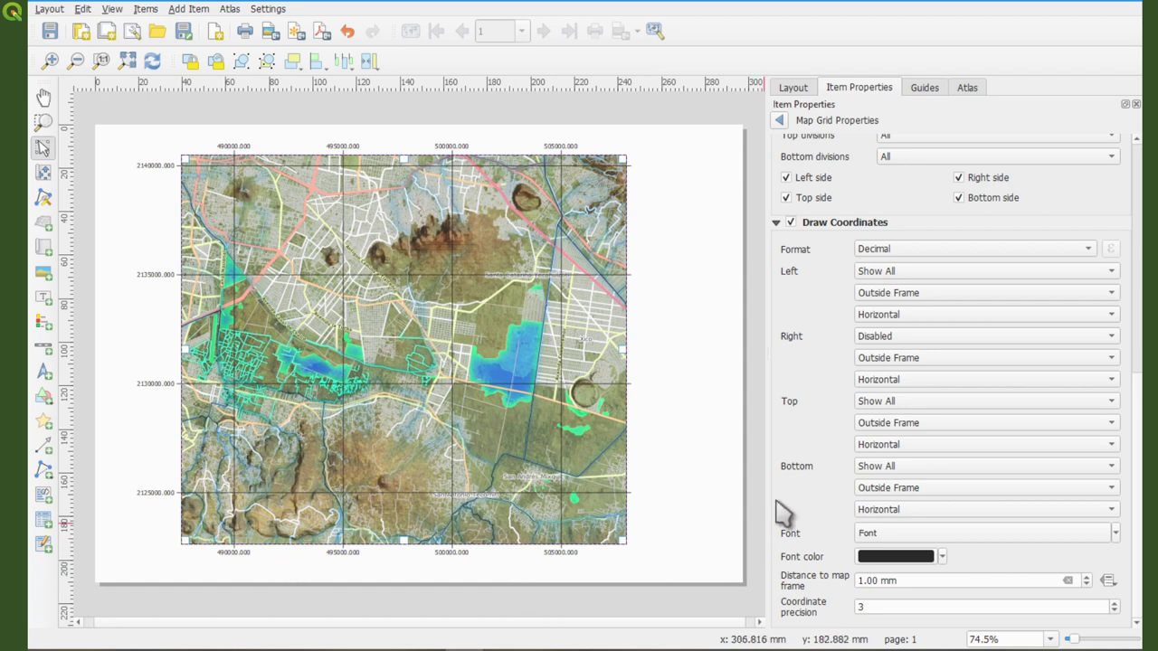
{"action": "left_click", "coordinate": [905, 467]}
{"action": "left_click", "coordinate": [905, 520]}
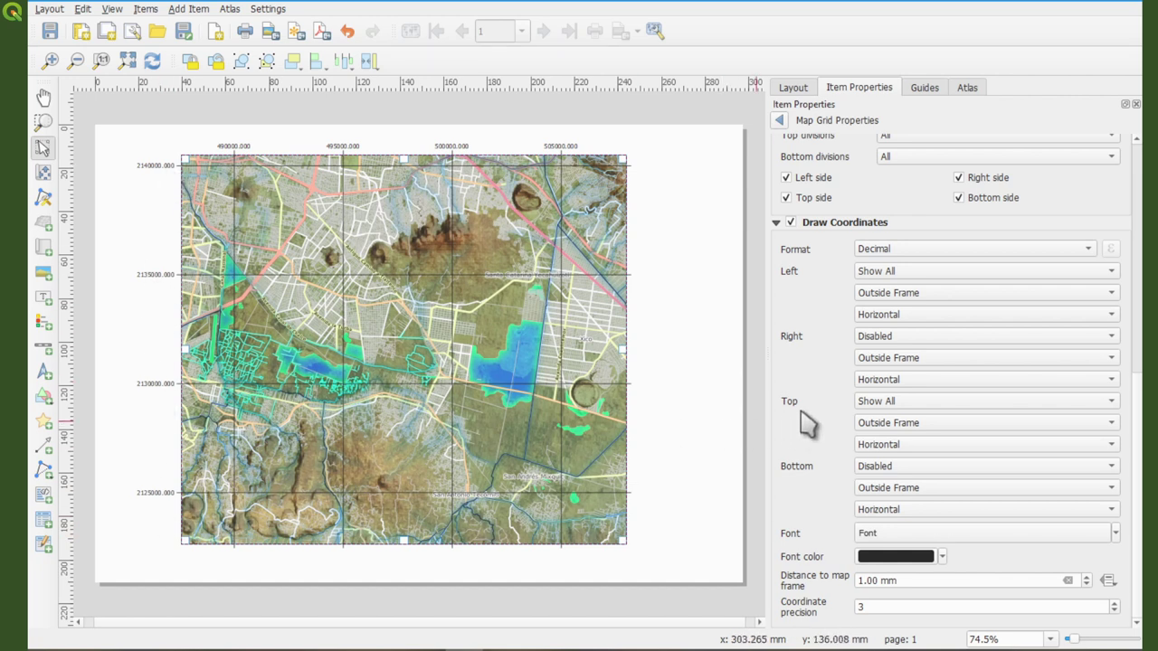
- Keep all left-side coordinates shown, orient them Vertical Ascending, and return to the Main map item's properties
{"action": "left_click", "coordinate": [905, 276]}
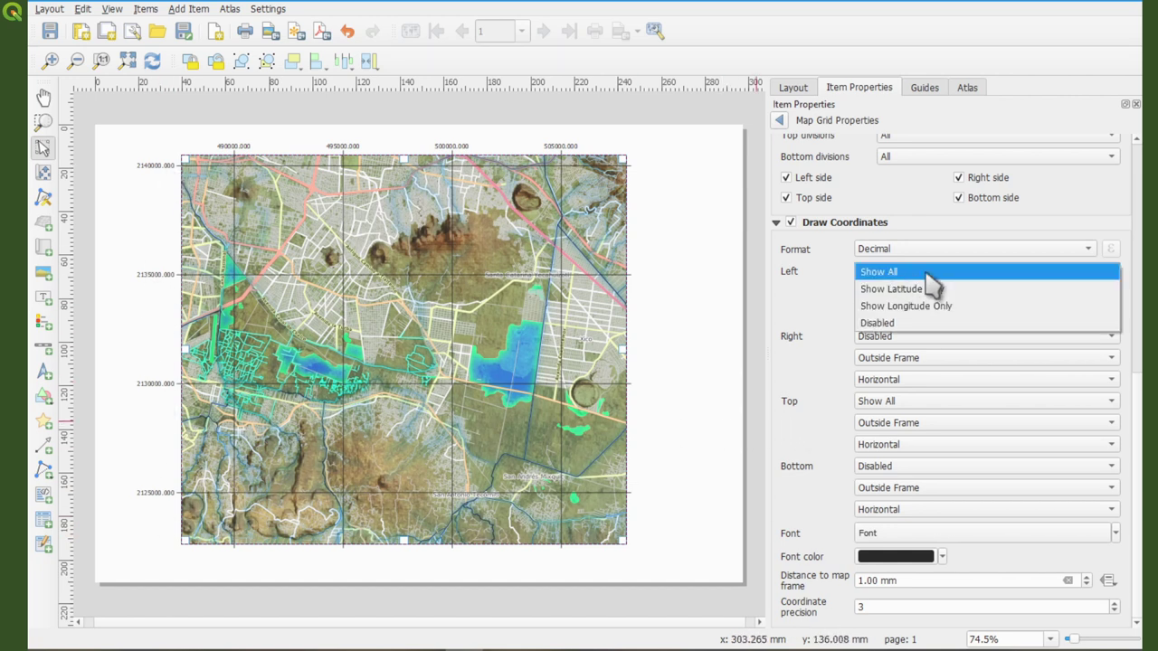
{"action": "left_click", "coordinate": [922, 273]}
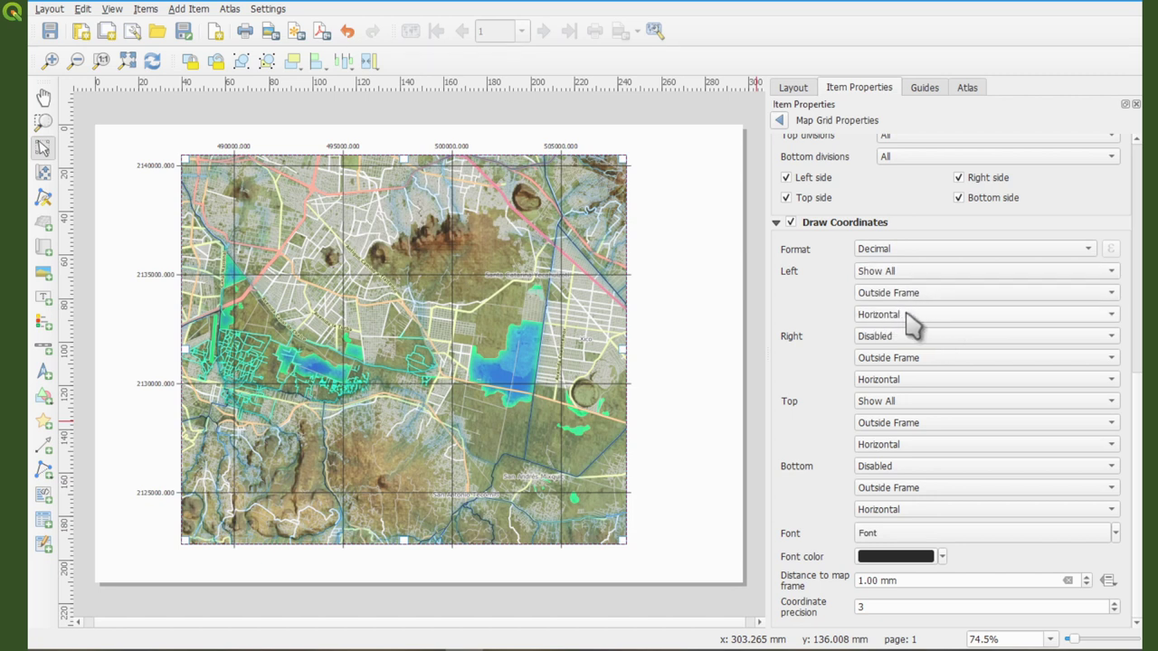
{"action": "left_click", "coordinate": [912, 318]}
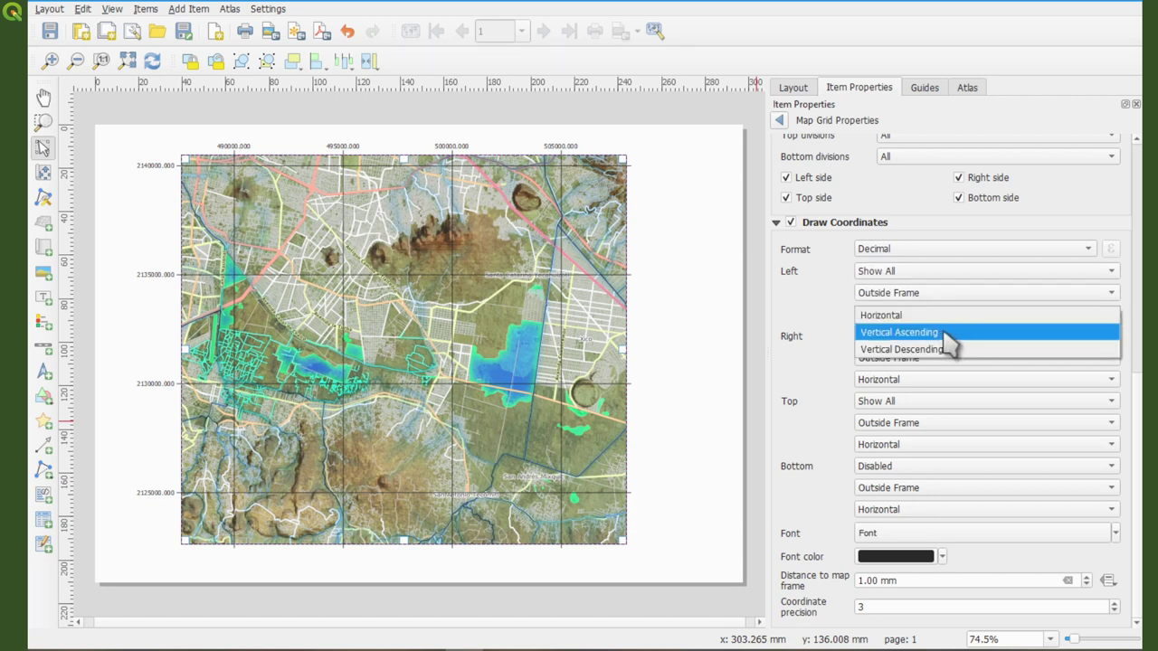
{"action": "left_click", "coordinate": [905, 332]}
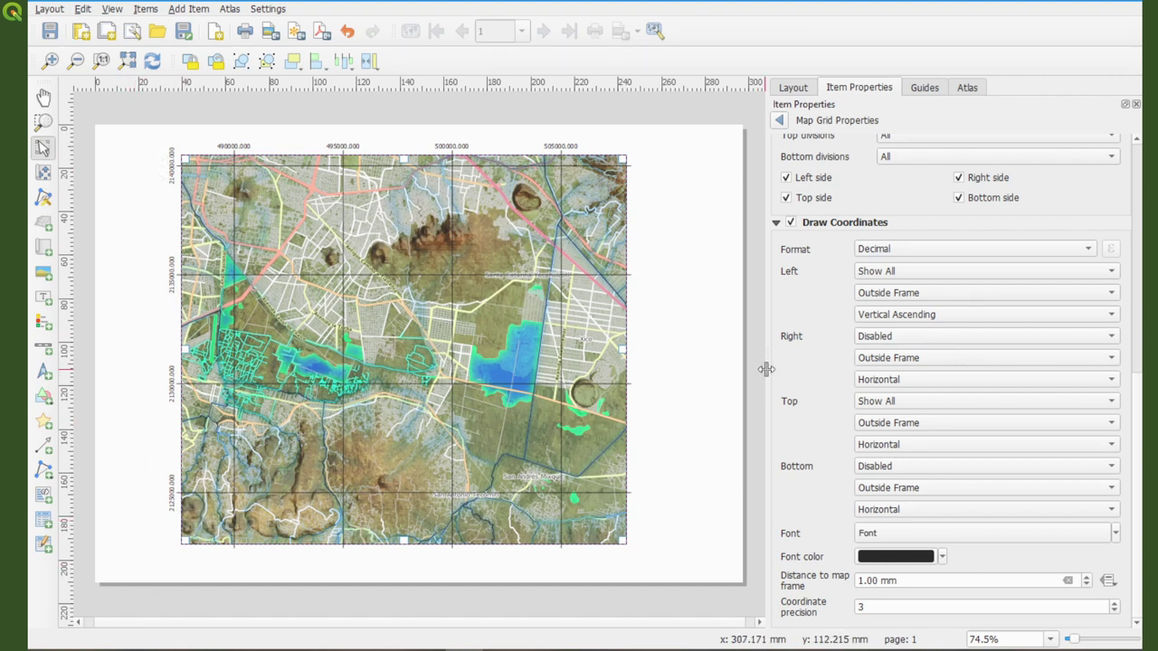
{"action": "left_click", "coordinate": [784, 197]}
{"action": "left_click", "coordinate": [780, 121]}
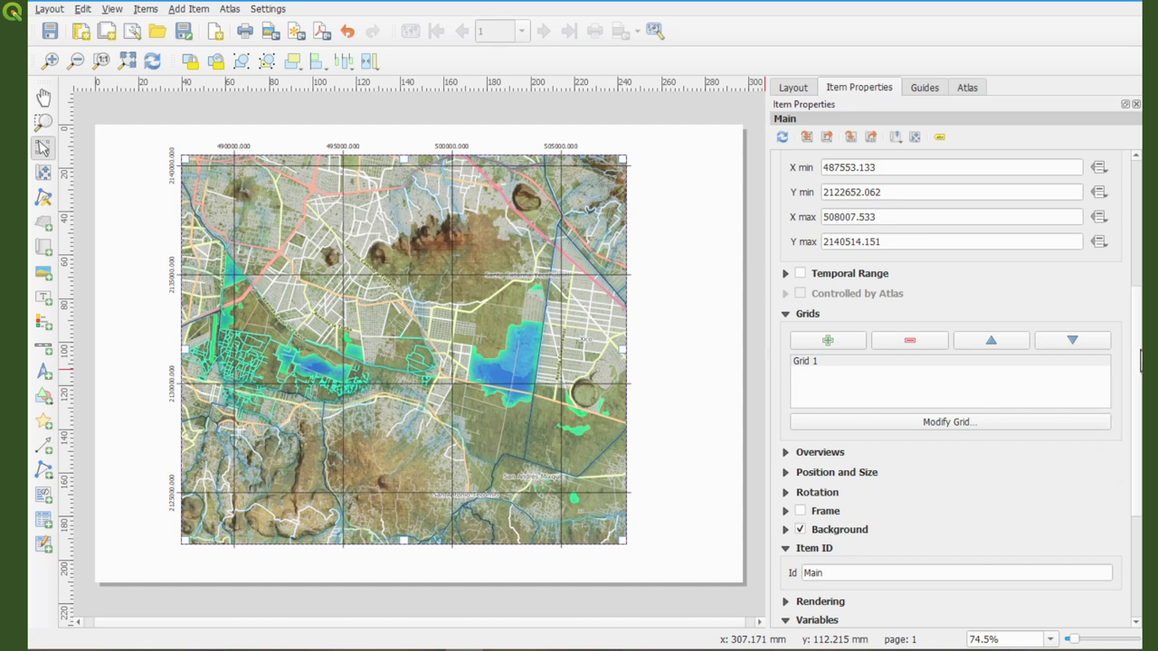
- Shift the Main map item toward the page's upper-left corner, resize it, and set its scale to 100000
{"action": "left_click_drag", "start_coordinate": [1140, 362], "coordinate": [1138, 410]}
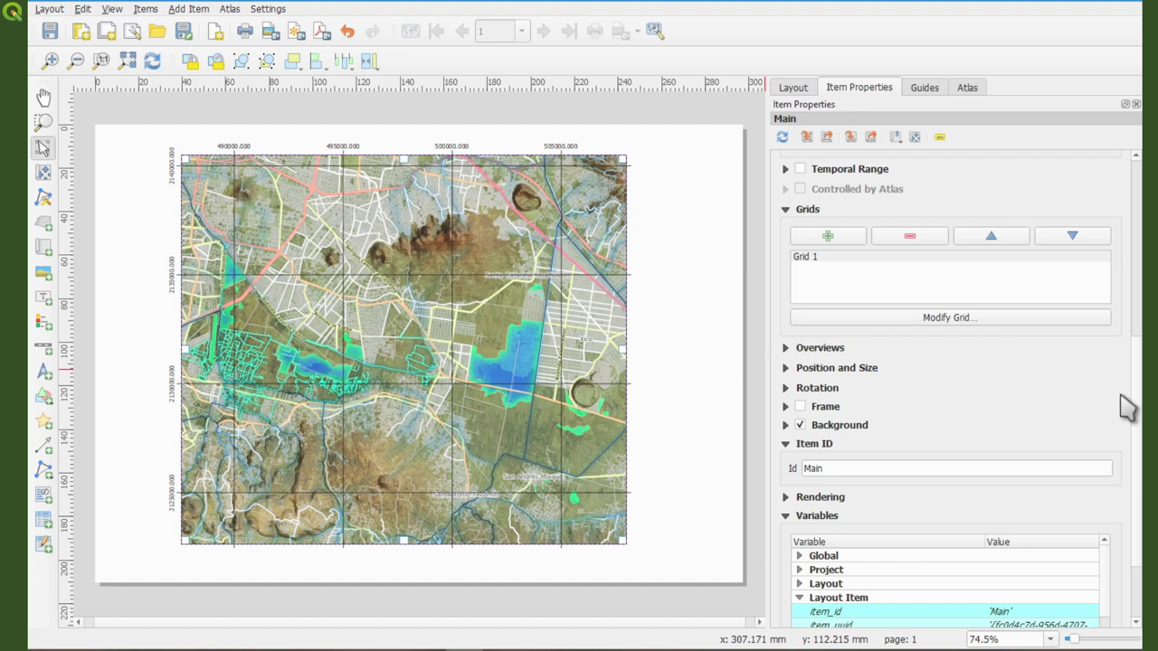
{"action": "key", "text": "ctrl+z"}
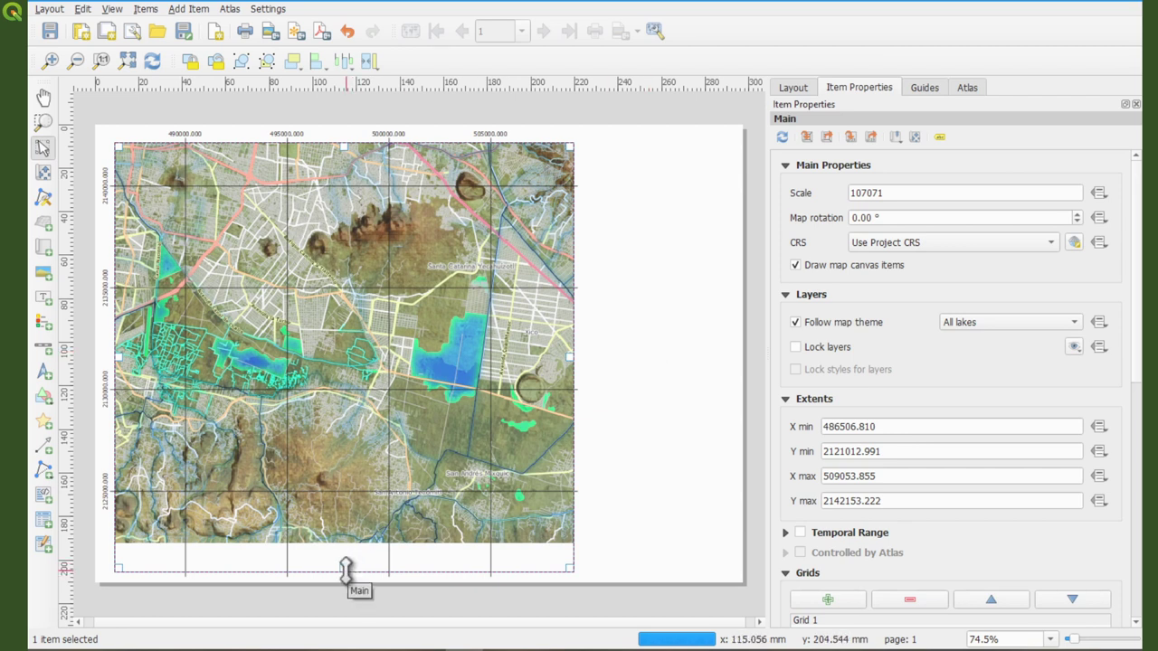
{"action": "left_click_drag", "start_coordinate": [345, 570], "coordinate": [348, 554]}
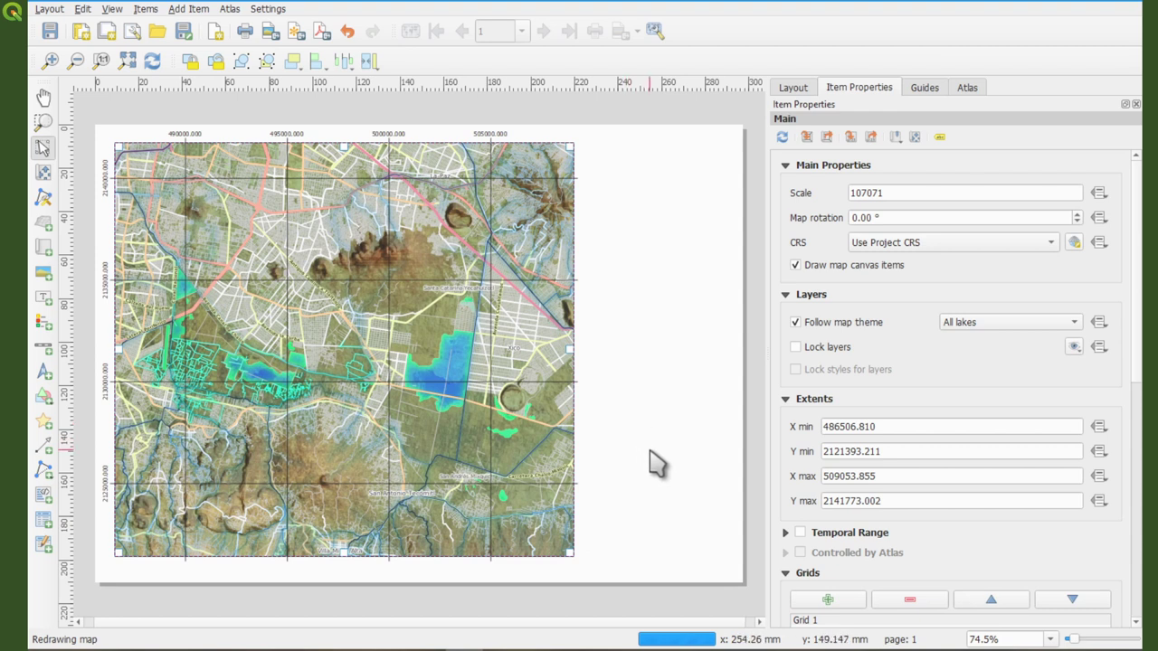
{"action": "left_click", "coordinate": [850, 137]}
{"action": "double_click", "coordinate": [866, 193]}
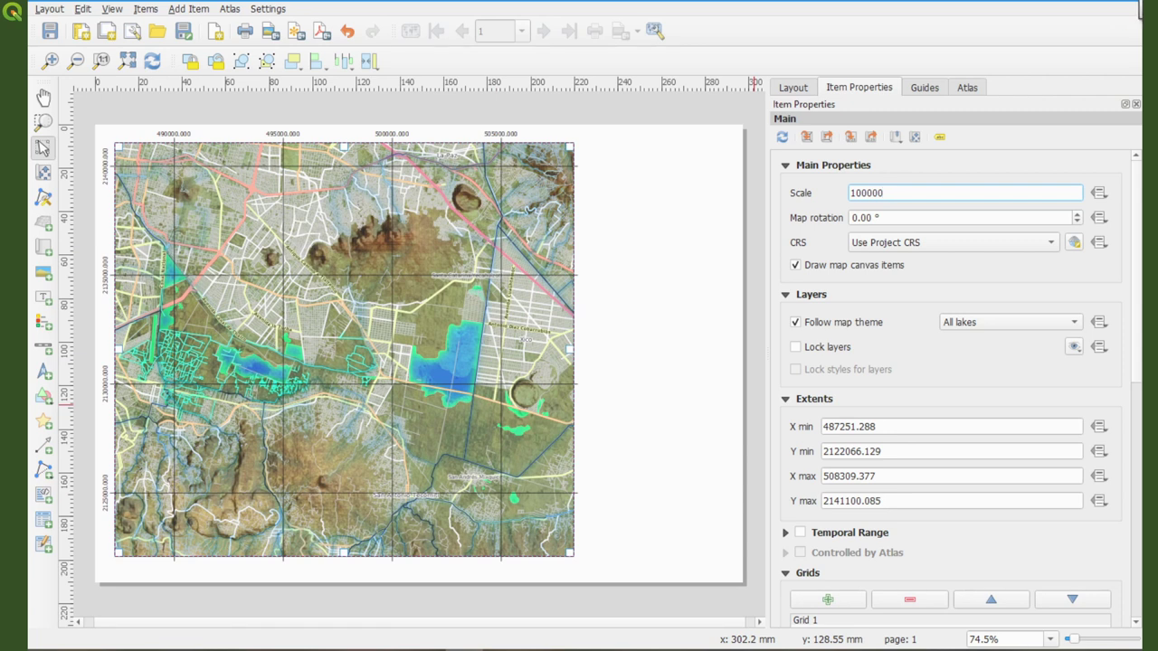
- Open Grid 1's properties on the Main map and reduce its line opacity to about 64%
{"action": "scroll", "coordinate": [854, 560], "scroll_direction": "down", "scroll_amount": 5}
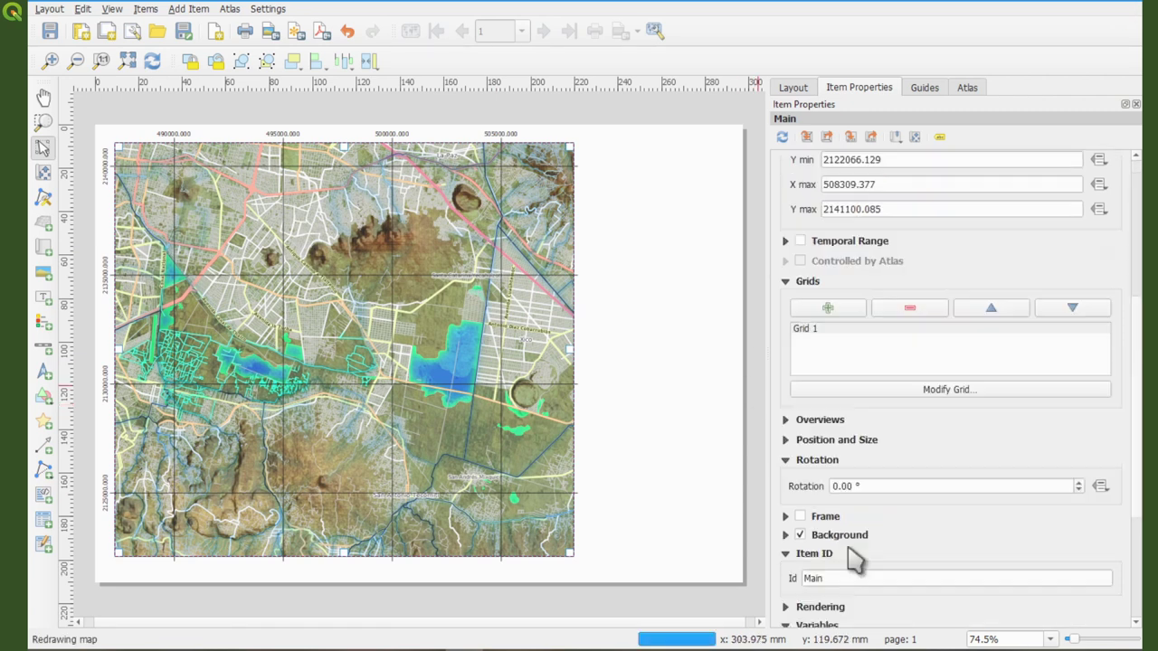
{"action": "left_click", "coordinate": [823, 331]}
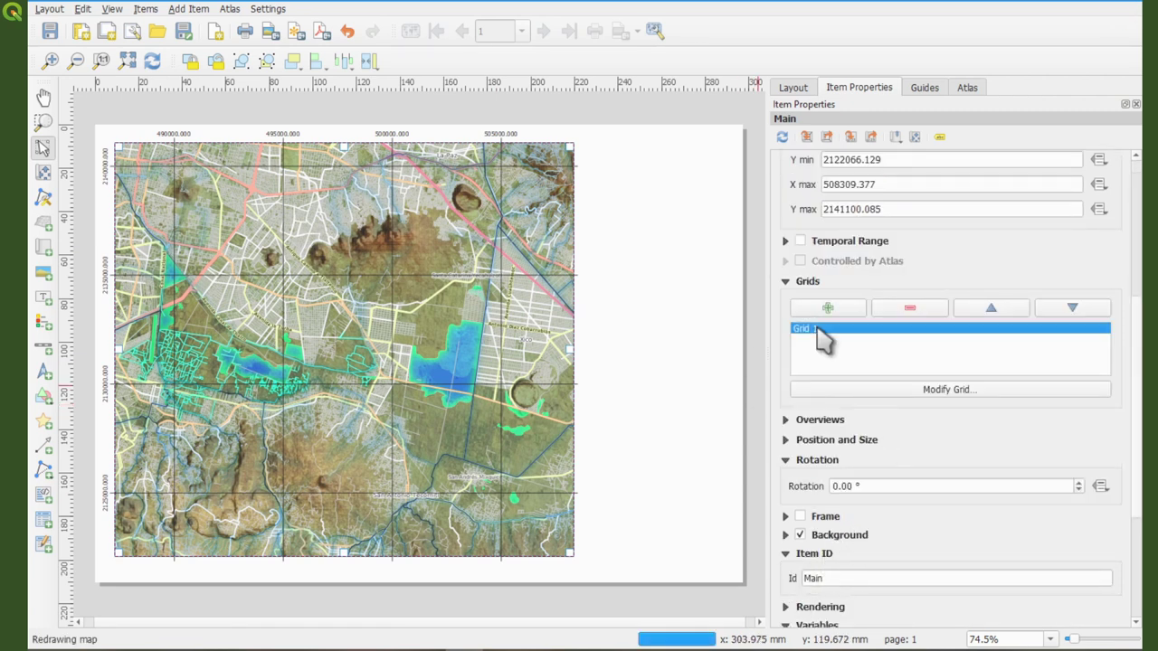
{"action": "left_click", "coordinate": [965, 398]}
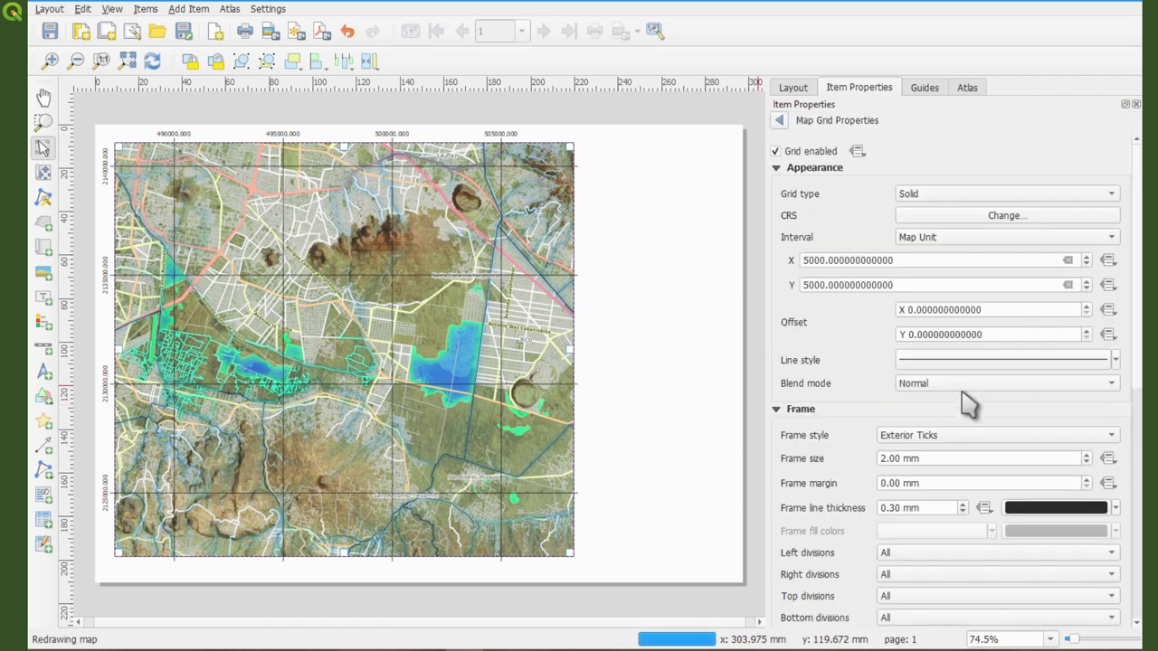
{"action": "left_click", "coordinate": [1116, 360]}
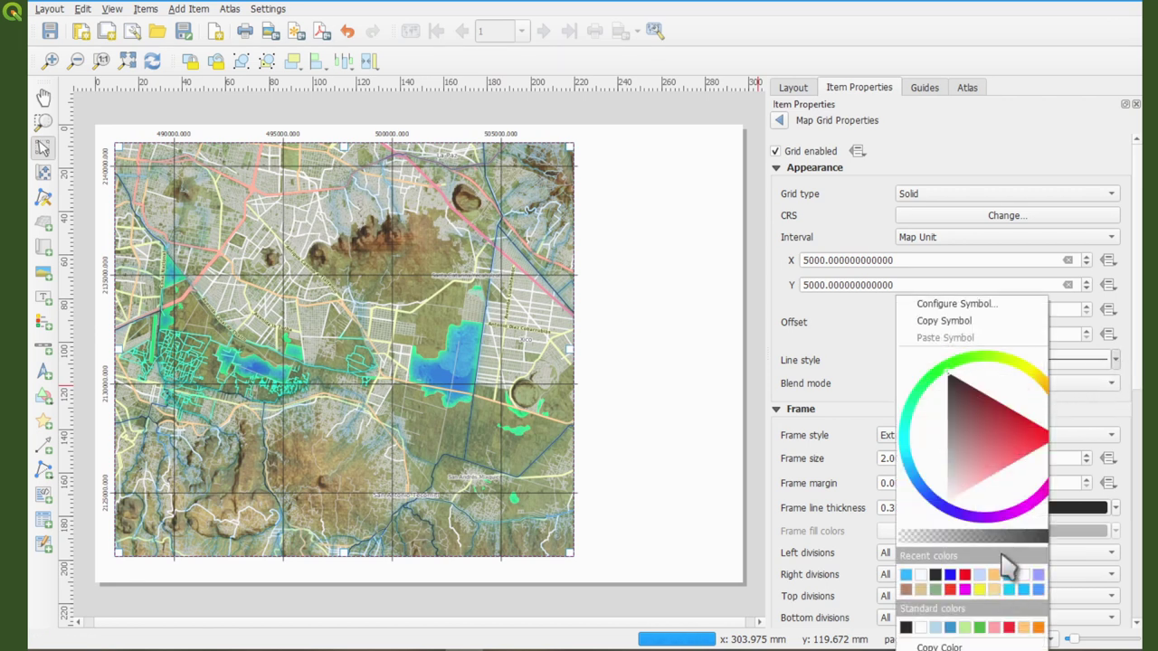
{"action": "left_click_drag", "start_coordinate": [999, 536], "coordinate": [1019, 539]}
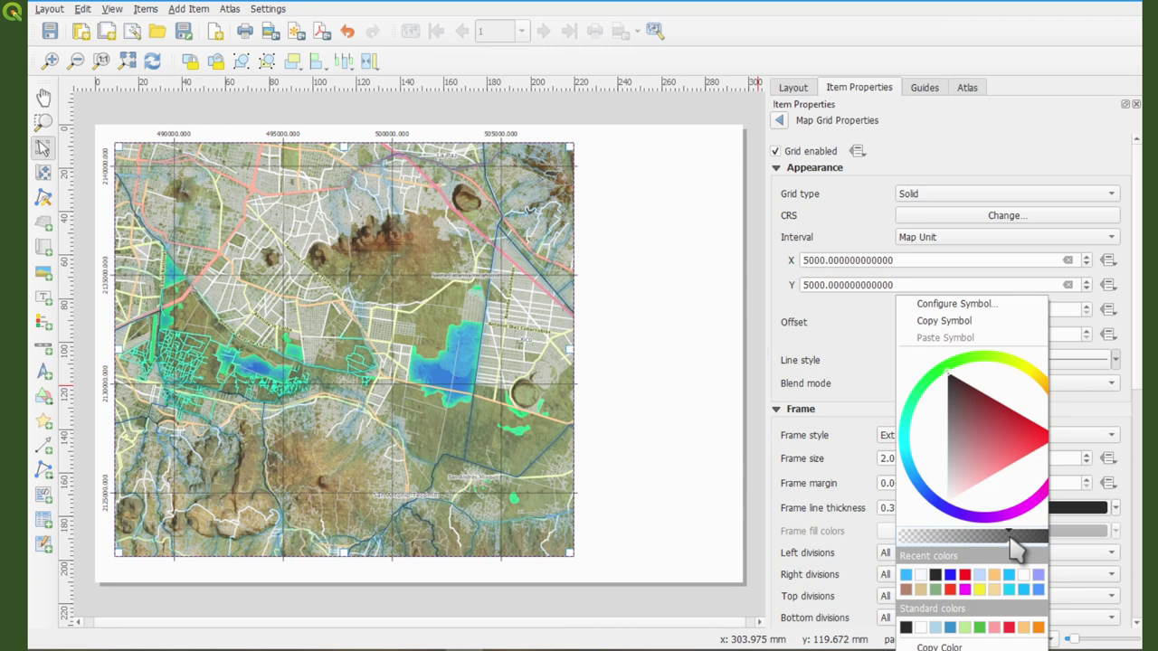
- Try the Dash Line and Dash Dot Dot Line stroke styles on the grid's simple line, and return it to Solid Line
{"action": "left_click", "coordinate": [956, 304]}
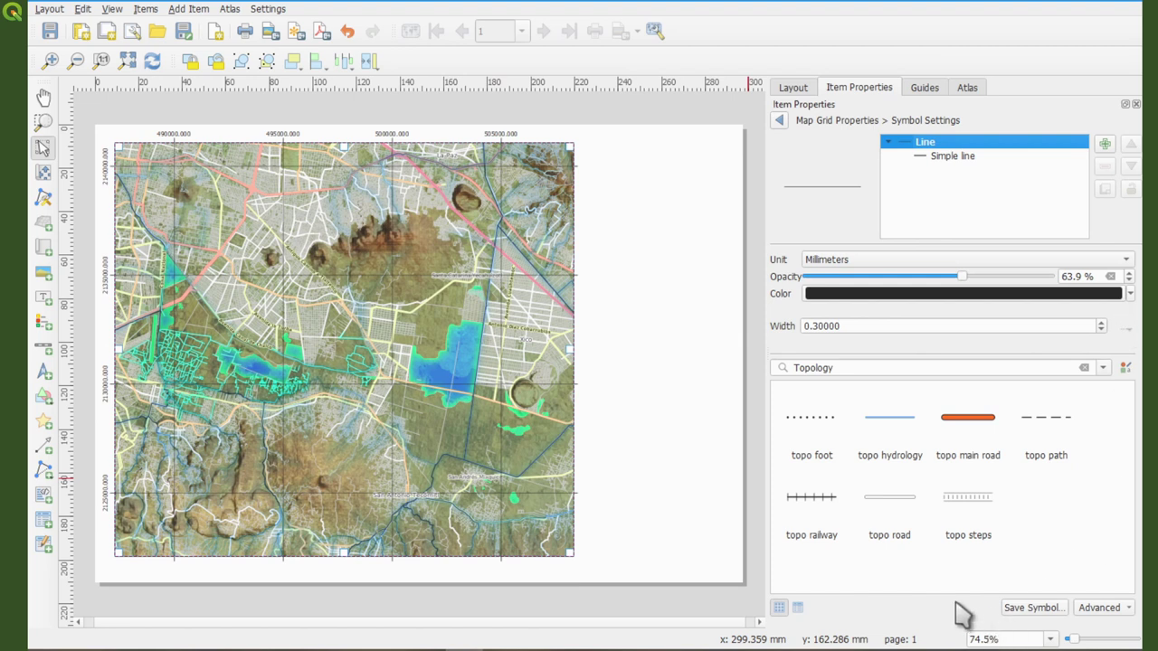
{"action": "left_click", "coordinate": [975, 158]}
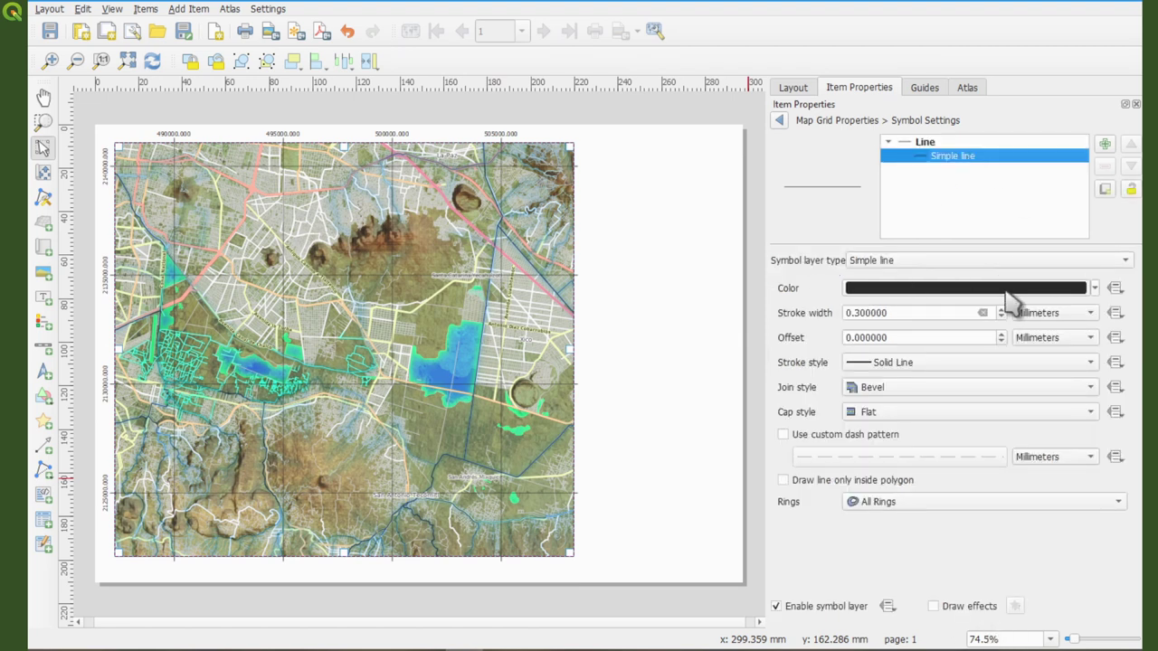
{"action": "left_click", "coordinate": [969, 362]}
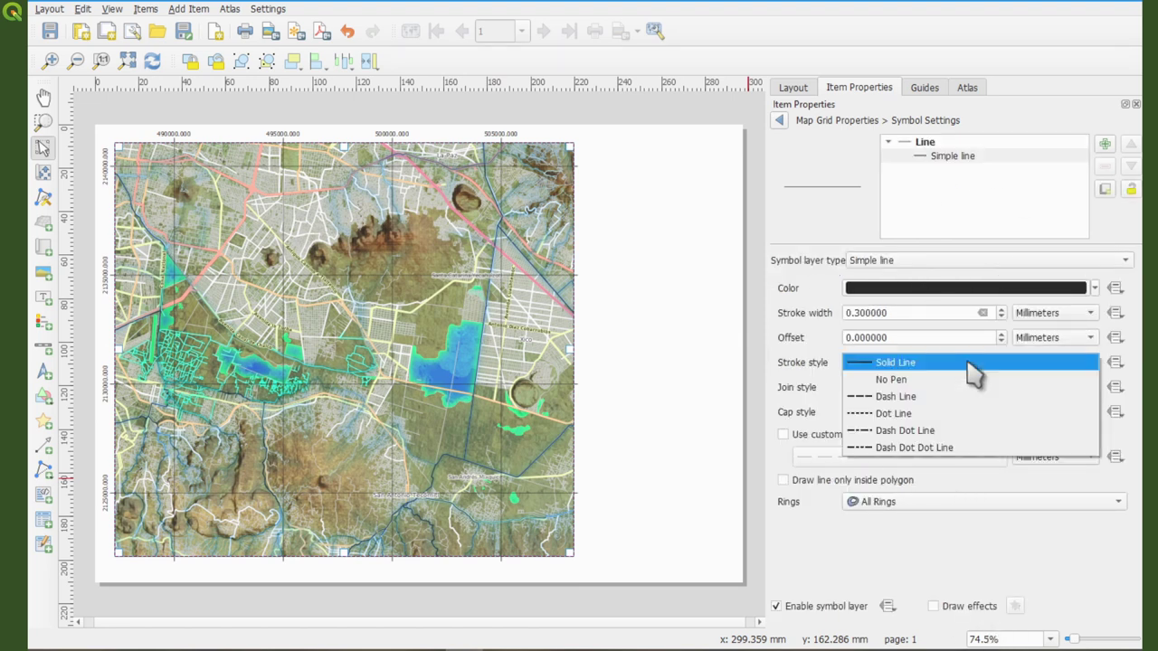
{"action": "left_click", "coordinate": [940, 396]}
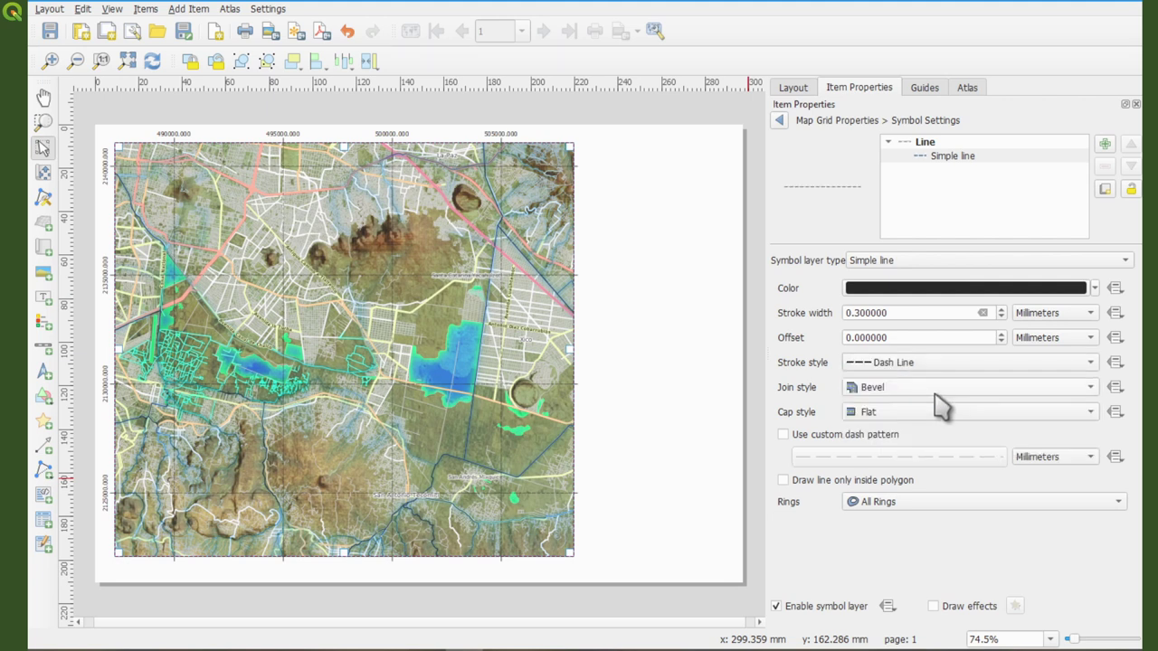
{"action": "left_click", "coordinate": [923, 363]}
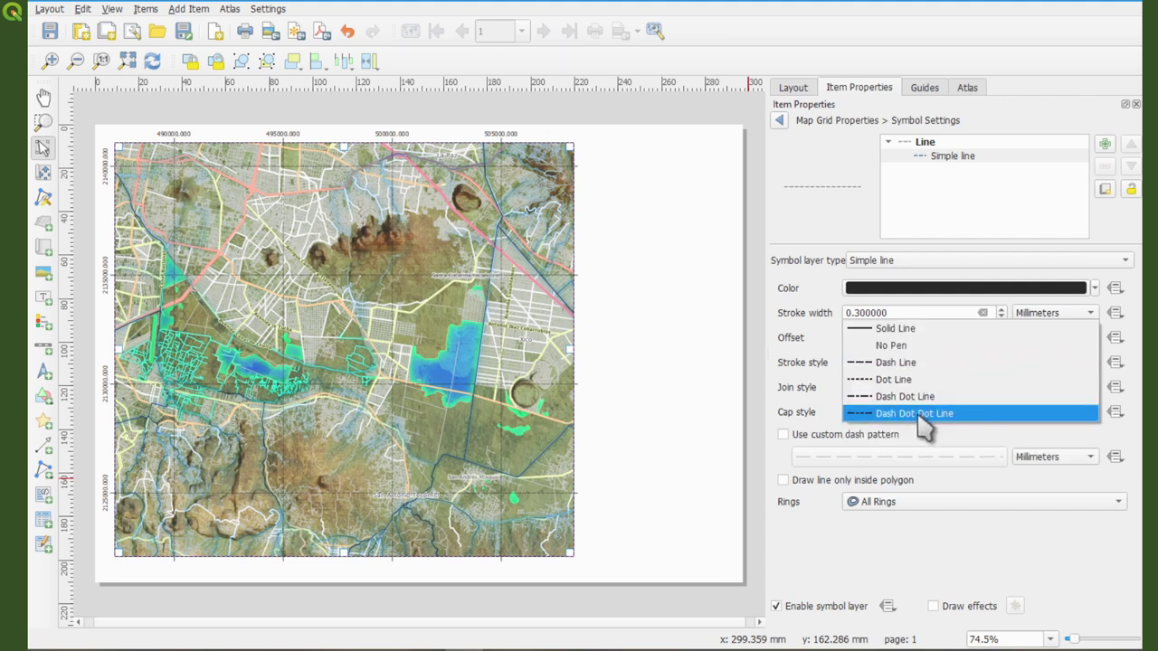
{"action": "left_click", "coordinate": [921, 409]}
{"action": "left_click", "coordinate": [938, 365]}
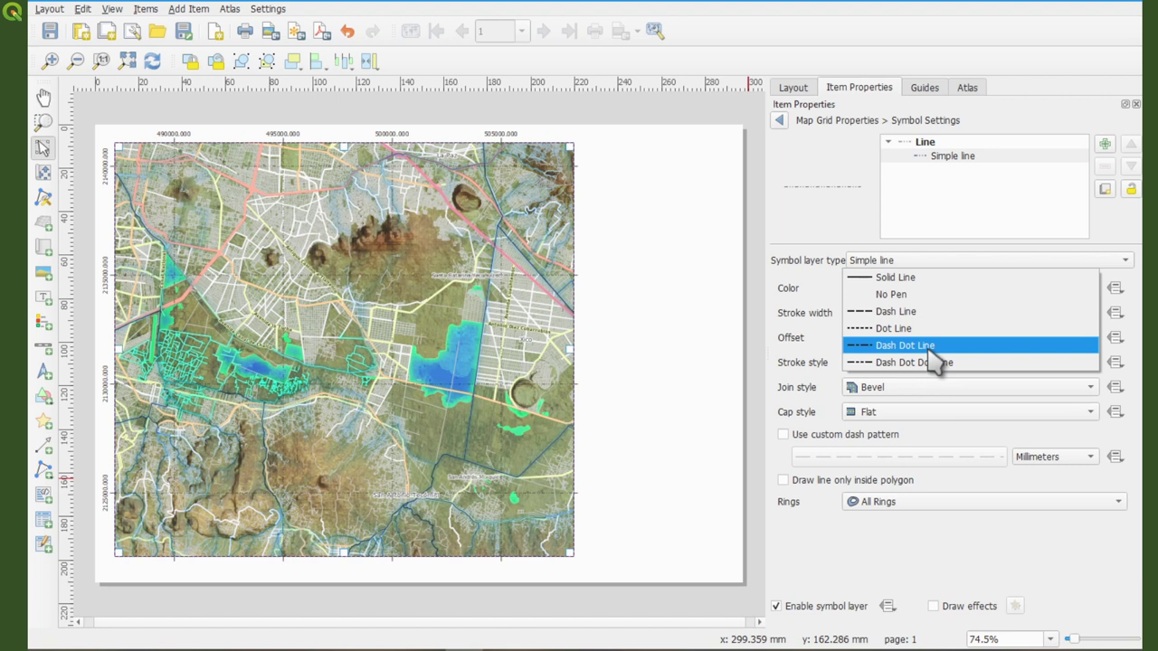
{"action": "left_click", "coordinate": [934, 280]}
{"action": "left_click", "coordinate": [932, 143]}
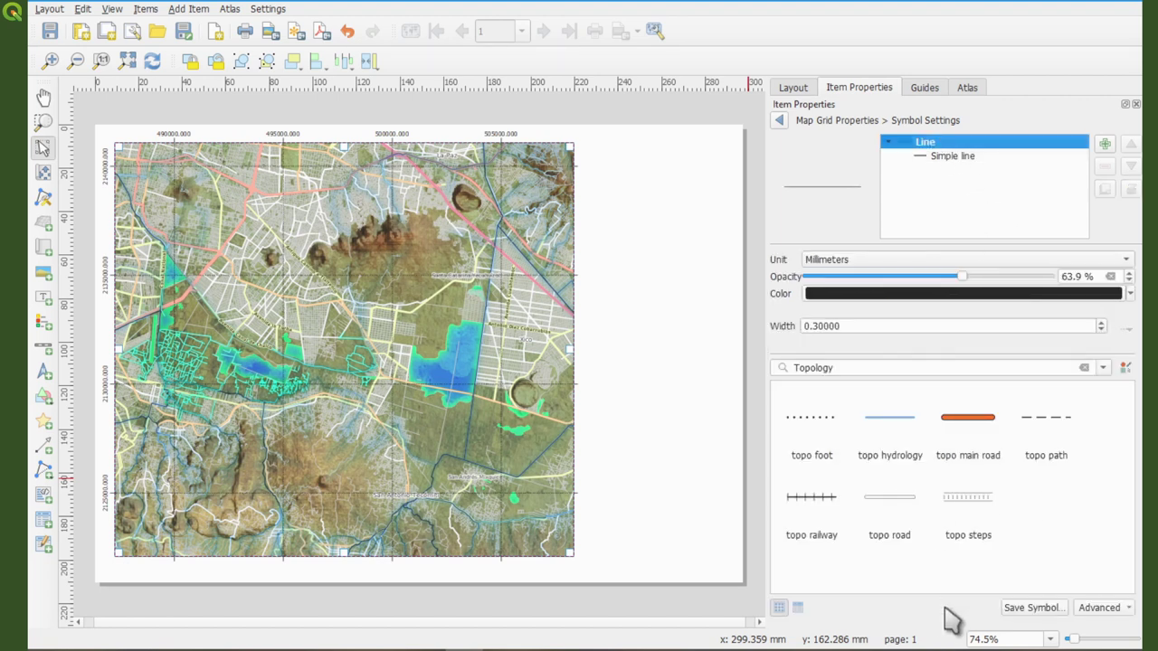
{"action": "left_click", "coordinate": [950, 155]}
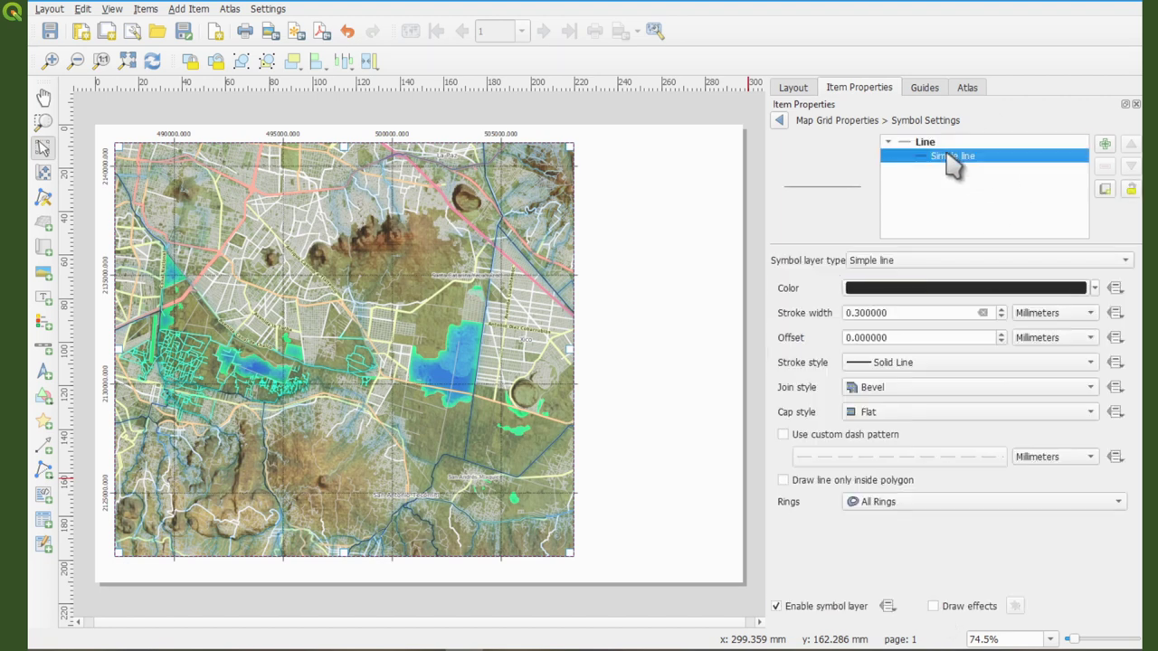
- Add a second map item in the right half of the page, overlapping the Main map's right edge
{"action": "left_click", "coordinate": [612, 278]}
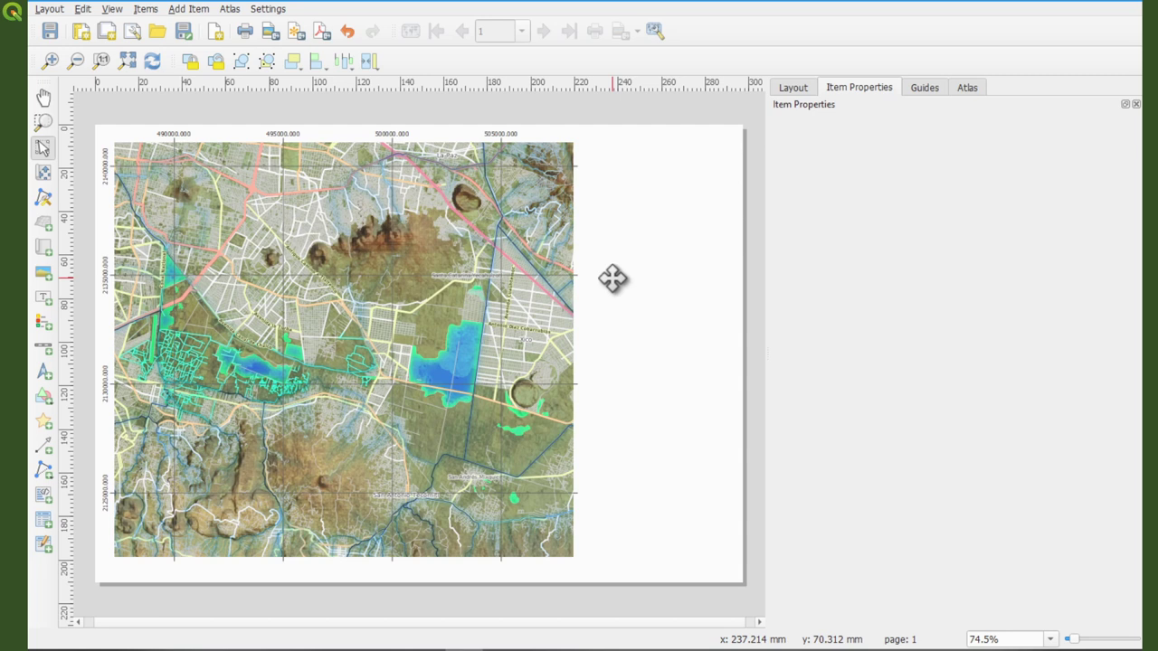
{"action": "left_click", "coordinate": [43, 248]}
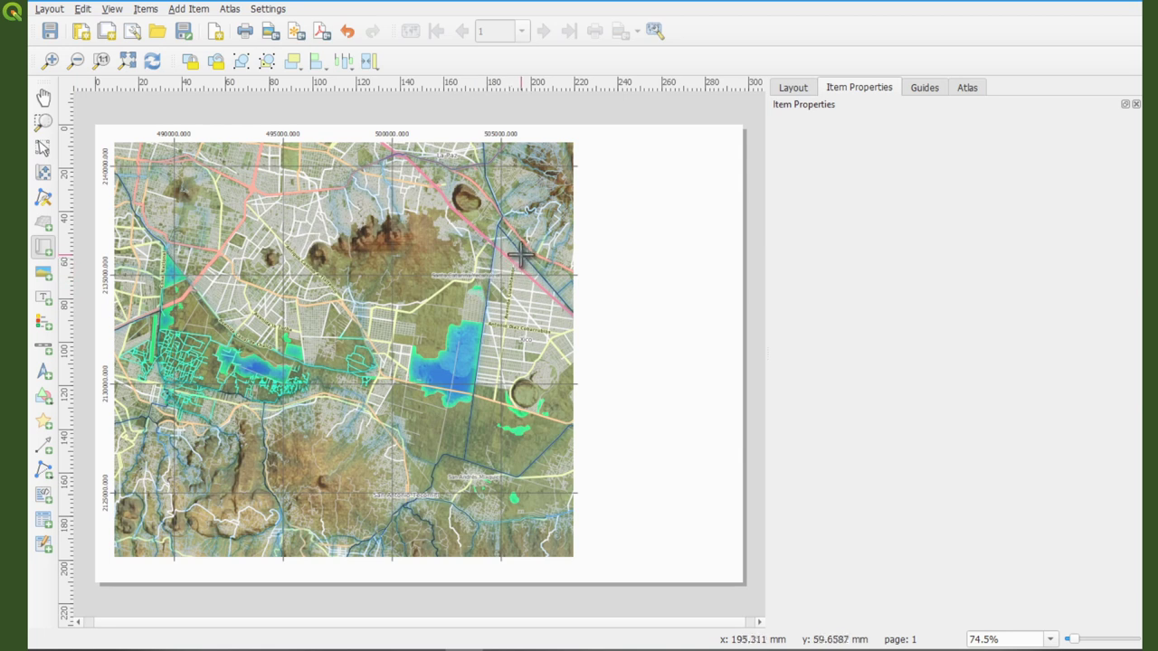
{"action": "left_click_drag", "start_coordinate": [518, 252], "coordinate": [740, 443]}
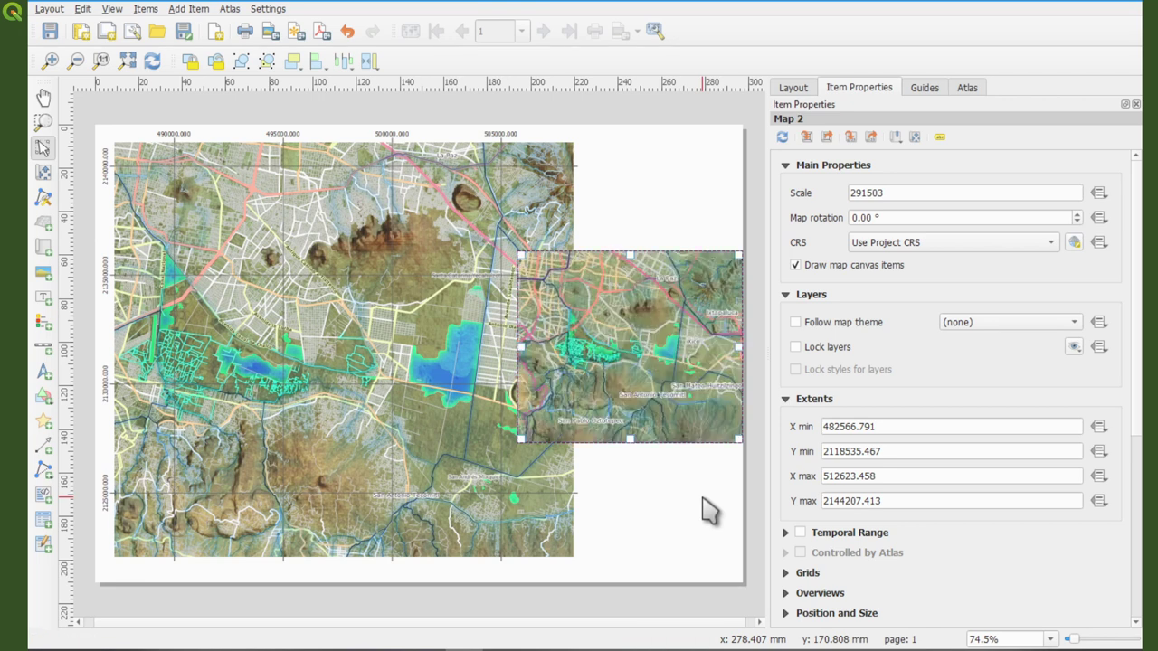
- Switch to the main QGIS window and hide the Lagos de Xochimilco, HydroNet, Canales de Xochimilco and Satellite layers
{"action": "left_click", "coordinate": [316, 648]}
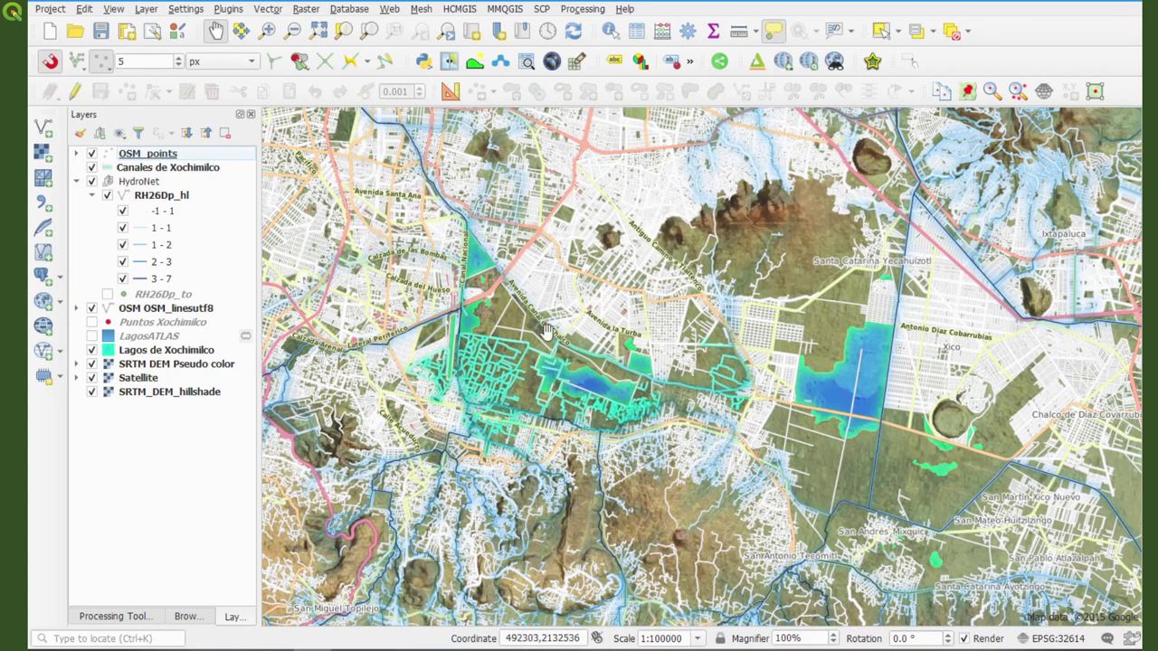
{"action": "left_click", "coordinate": [91, 378]}
{"action": "left_click", "coordinate": [91, 350]}
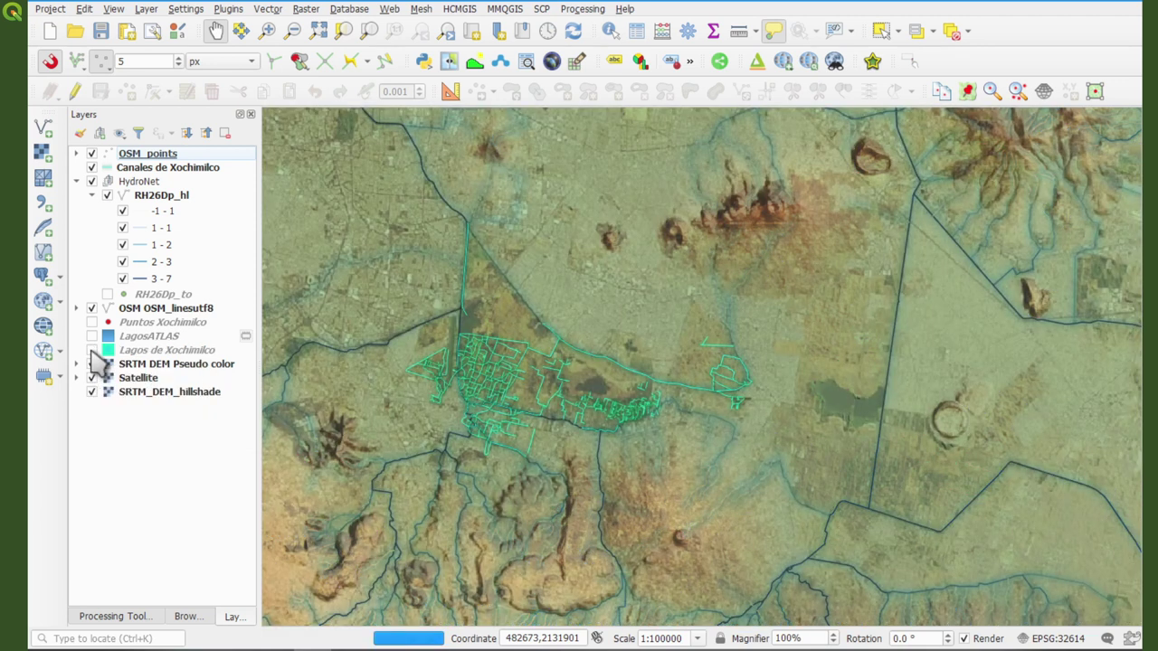
{"action": "left_click", "coordinate": [91, 181]}
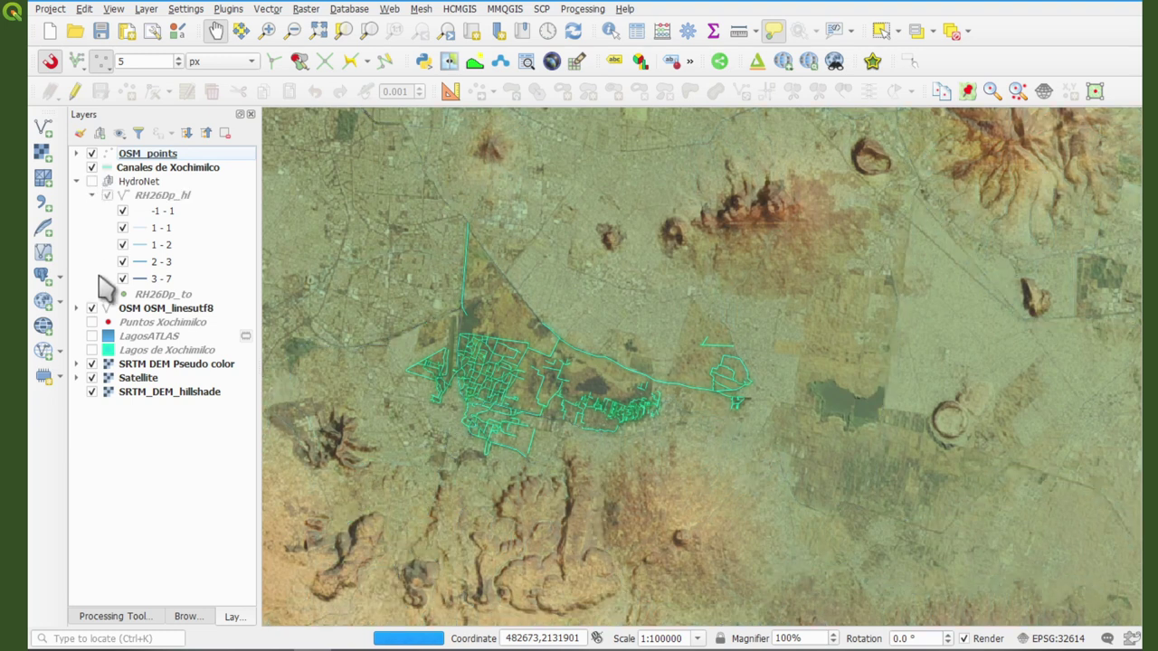
{"action": "left_click", "coordinate": [92, 168]}
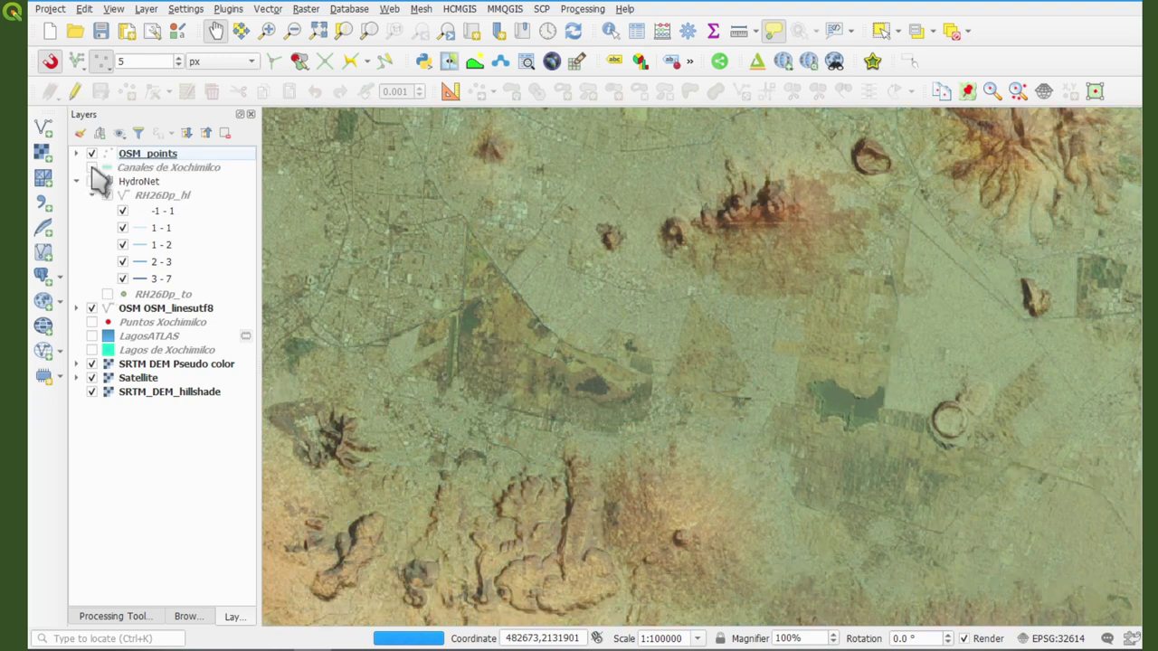
{"action": "scroll", "coordinate": [622, 266], "scroll_direction": "down", "scroll_amount": 1}
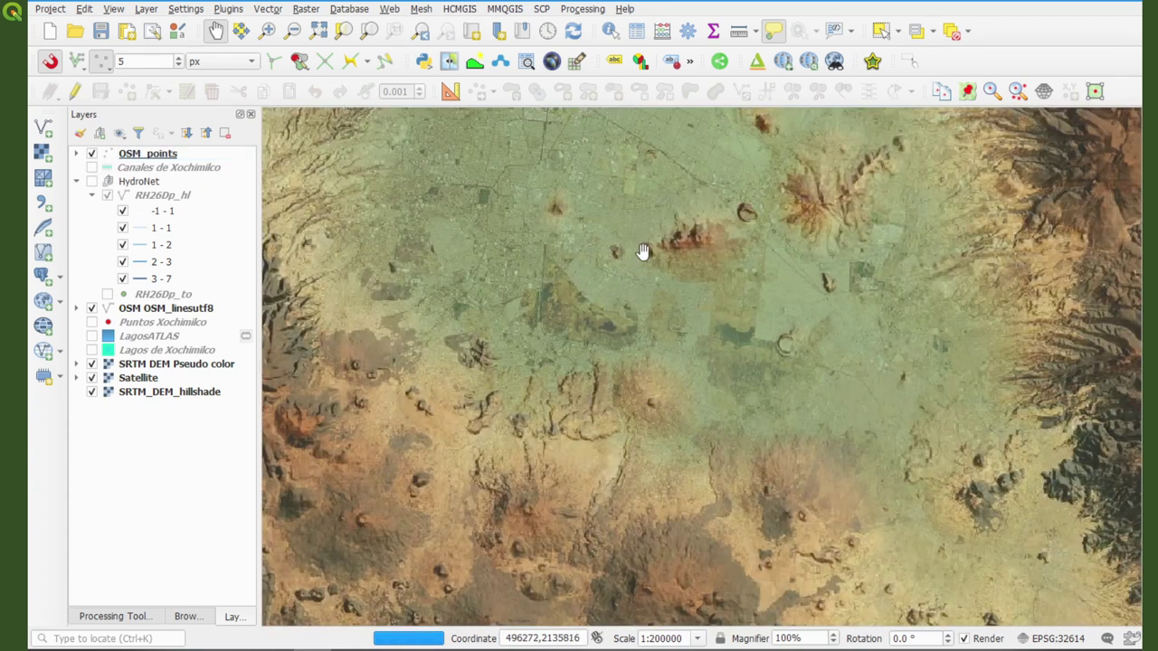
{"action": "left_click_drag", "start_coordinate": [643, 250], "coordinate": [630, 342]}
{"action": "left_click", "coordinate": [91, 377]}
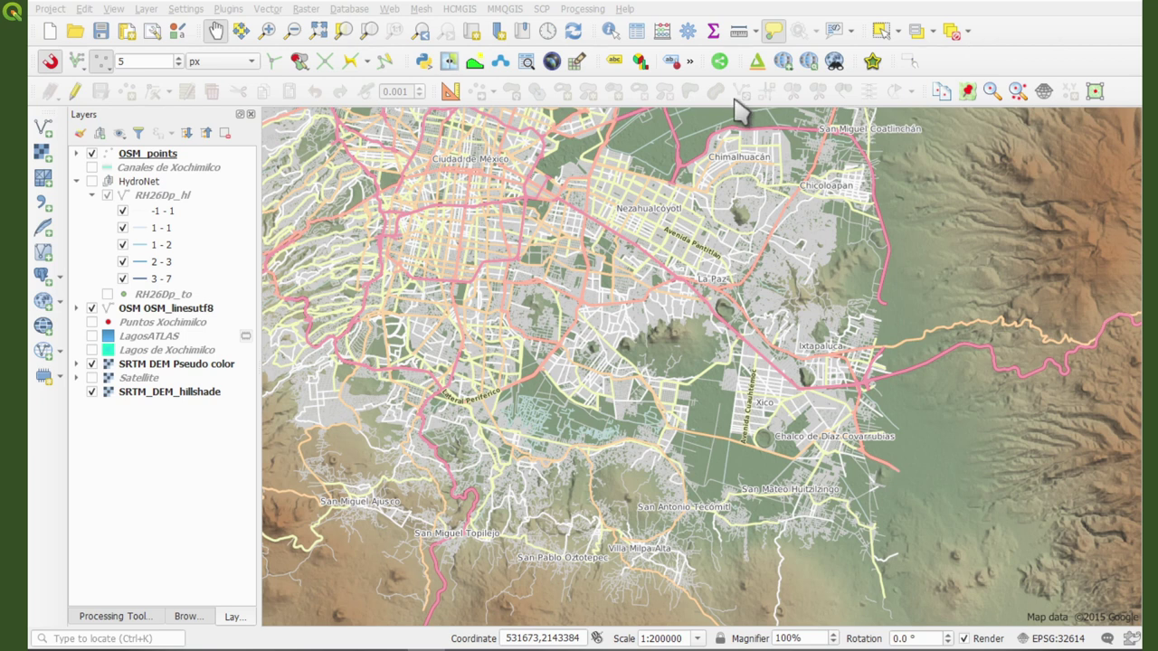
- Save the current layer visibility as a new map theme named Overview
{"action": "left_click", "coordinate": [122, 133]}
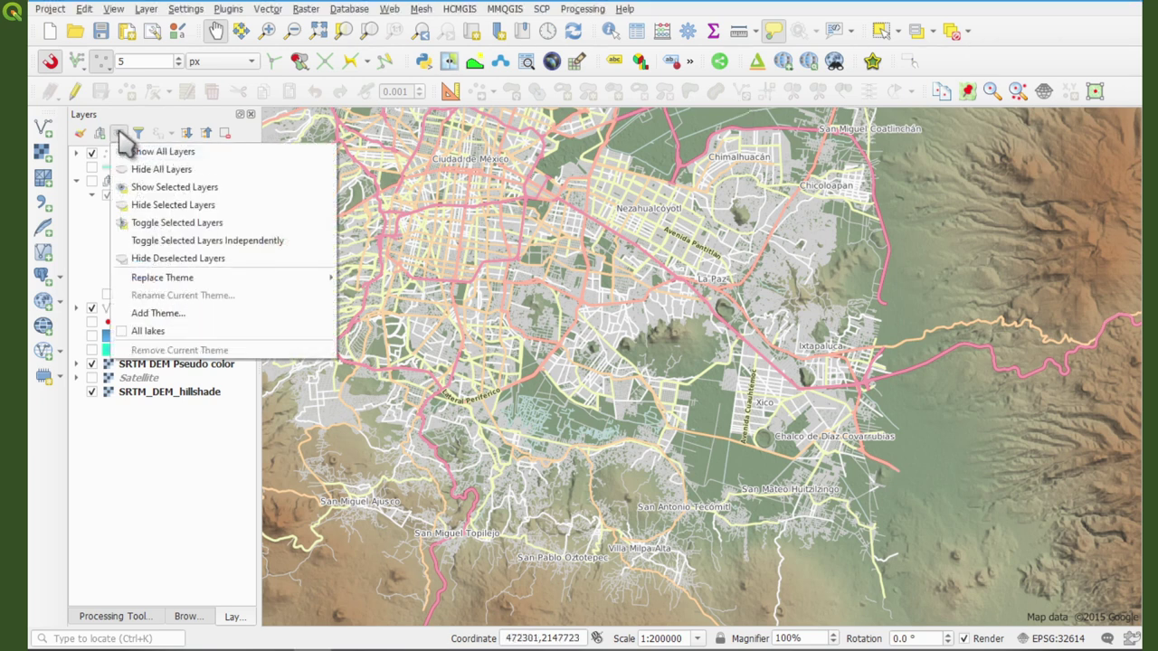
{"action": "left_click", "coordinate": [156, 310]}
{"action": "type", "text": "Overview"}
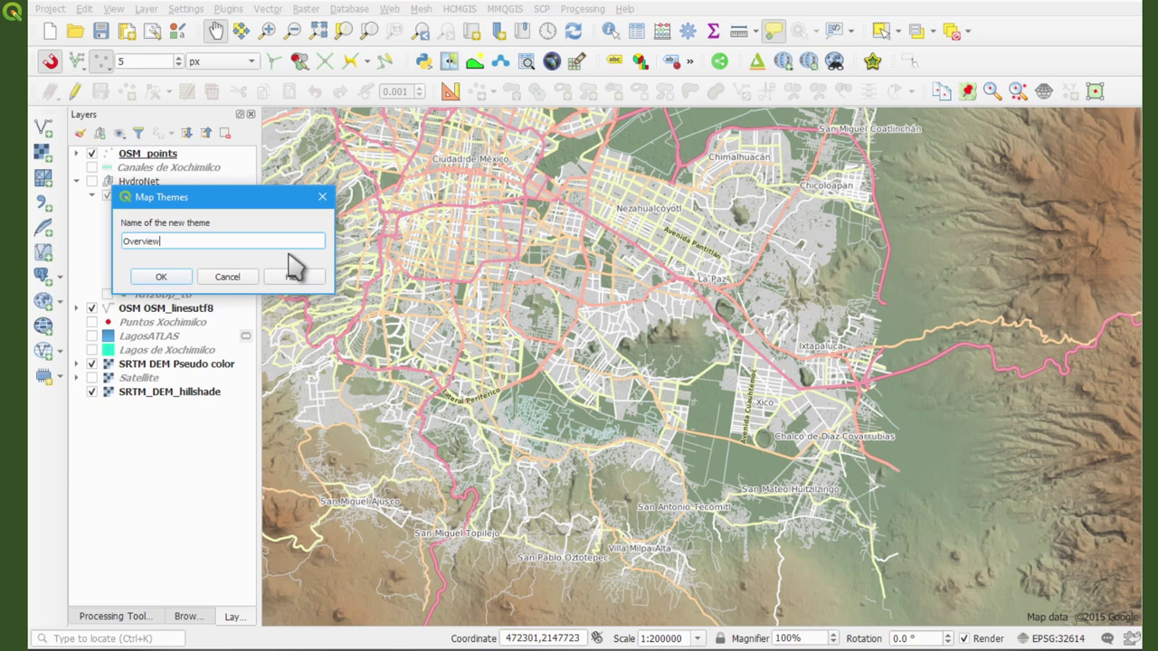
{"action": "key", "text": "Return"}
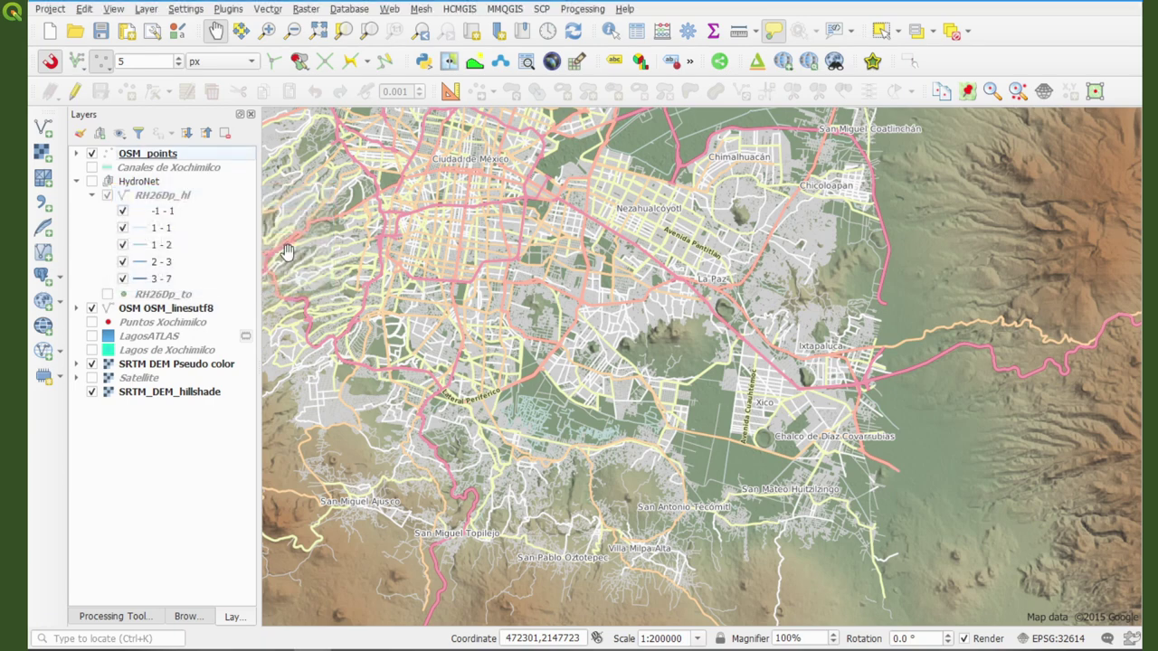
- Return to the print layout and set the second map's item ID to Overview
{"action": "key", "text": "alt+Tab"}
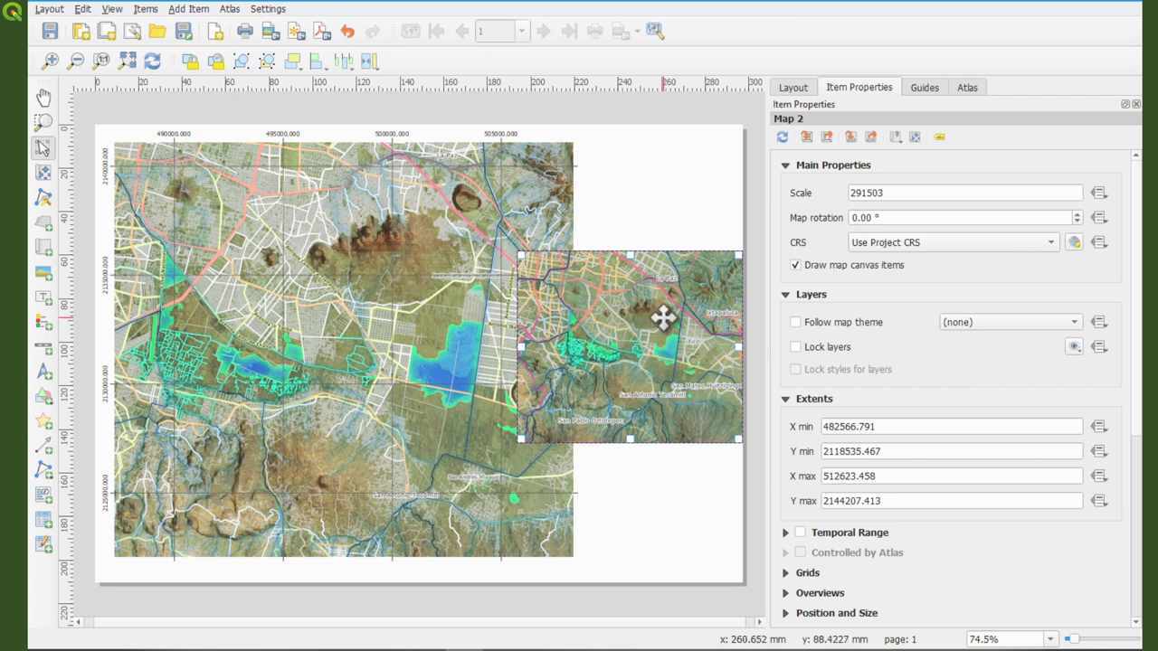
{"action": "scroll", "coordinate": [948, 361], "scroll_direction": "down", "scroll_amount": 5}
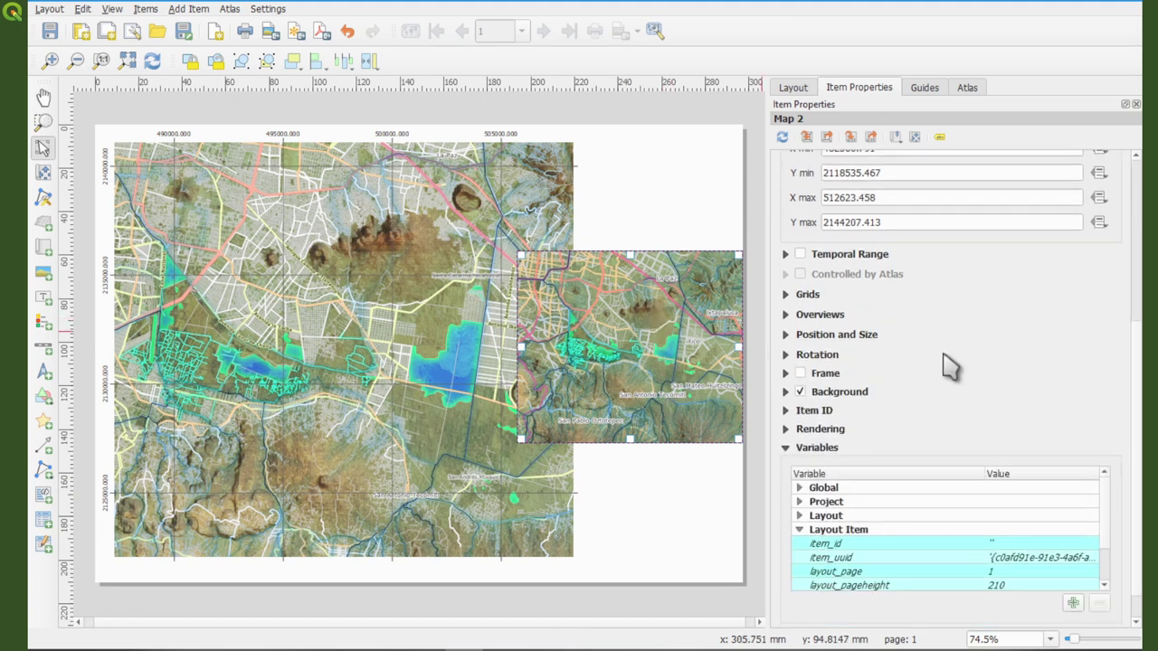
{"action": "left_click", "coordinate": [787, 412]}
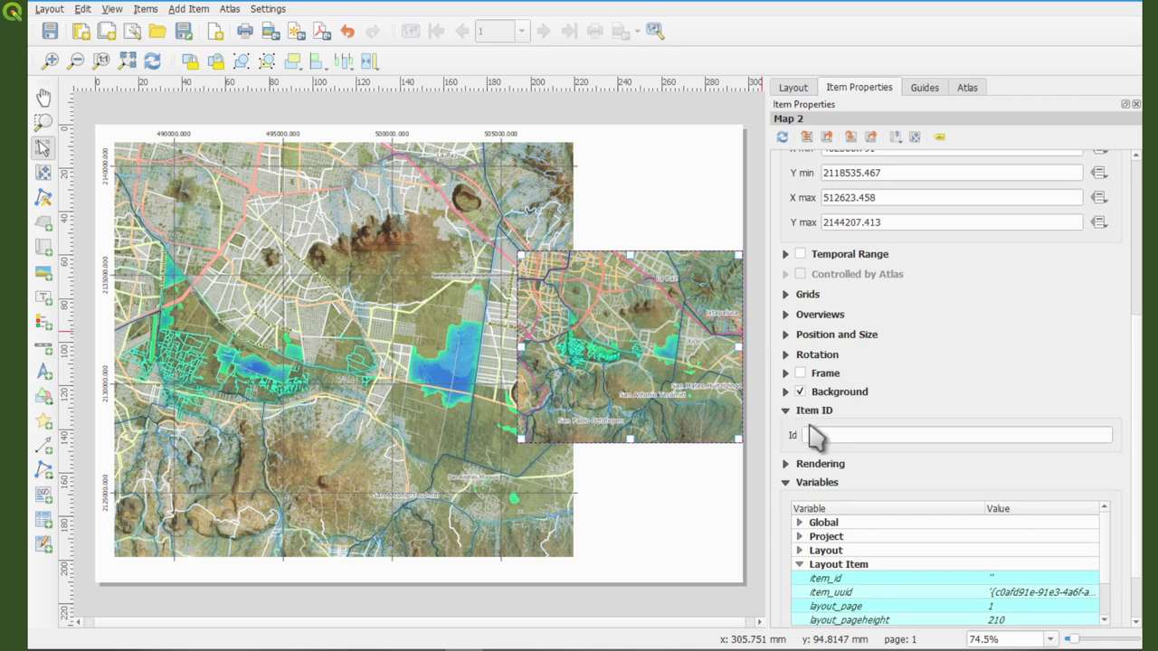
{"action": "left_click", "coordinate": [813, 436]}
{"action": "type", "text": "Ove"}
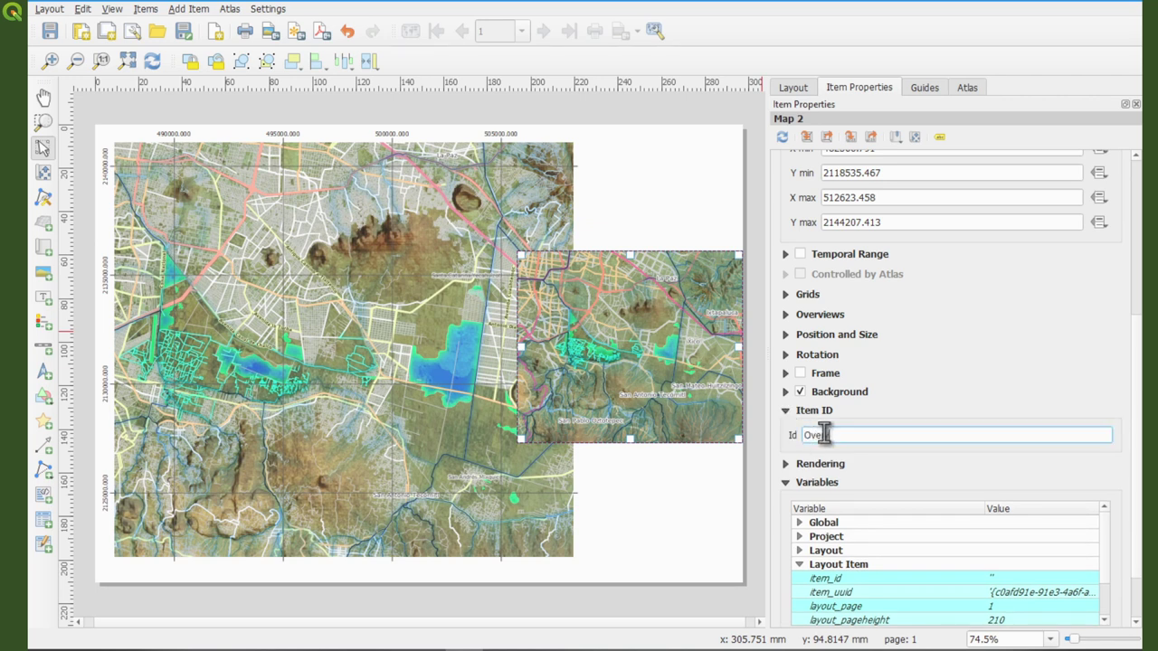
{"action": "type", "text": "rview"}
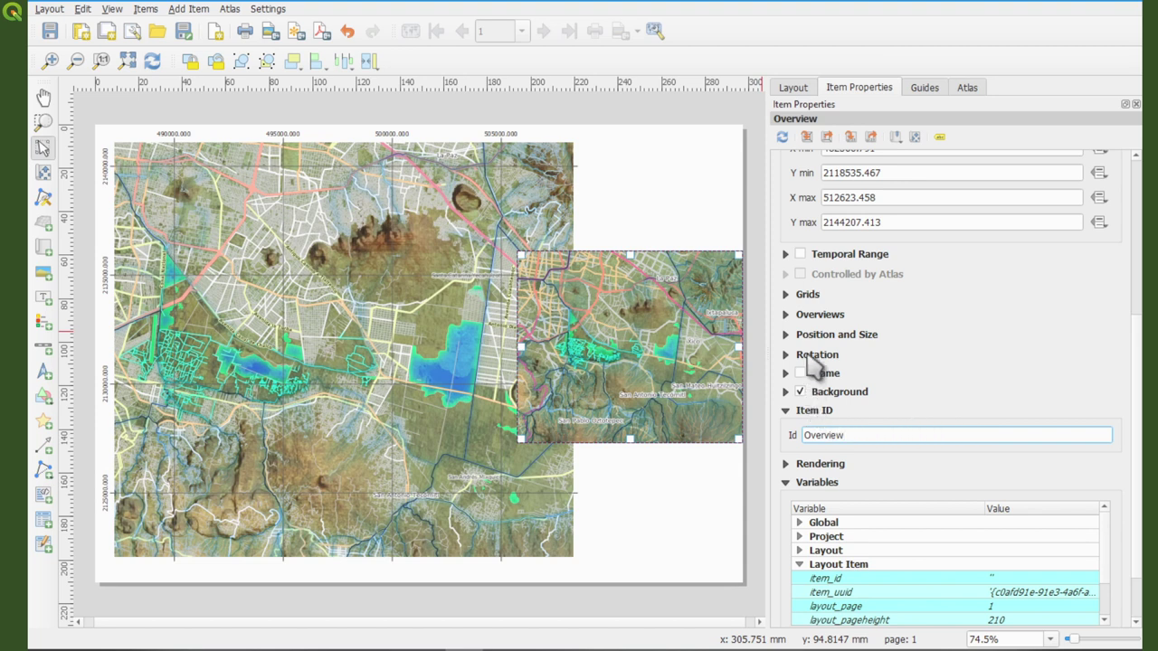
- Add an overview entry to the Overview map item and rename the entry Overview
{"action": "left_click", "coordinate": [820, 315]}
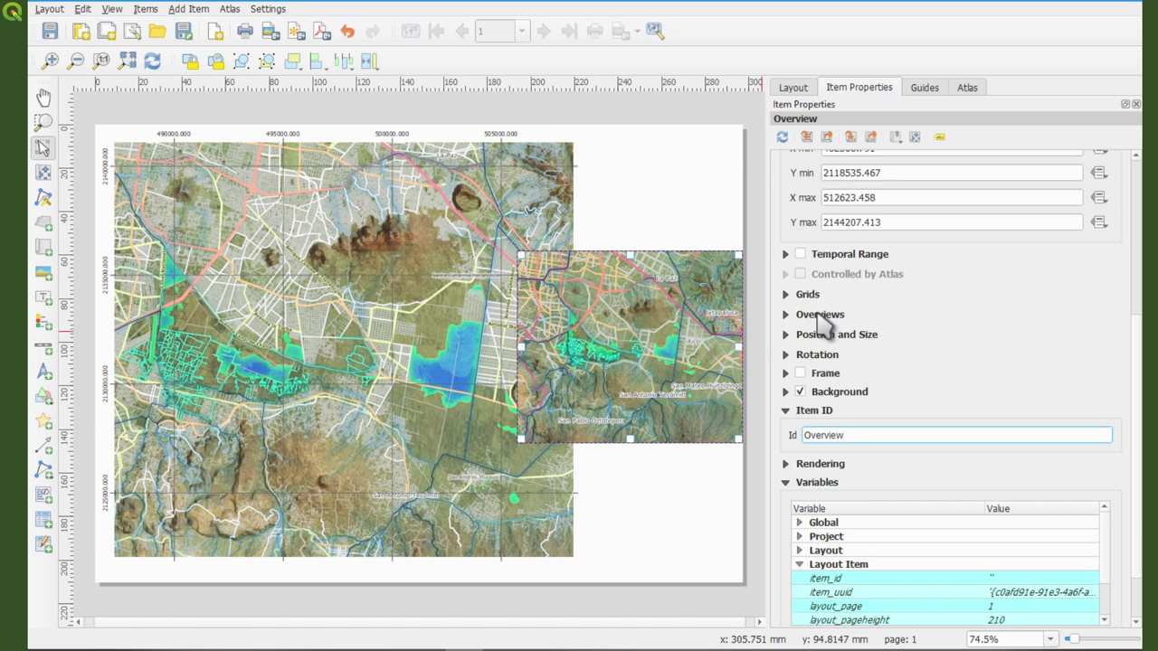
{"action": "left_click", "coordinate": [786, 316]}
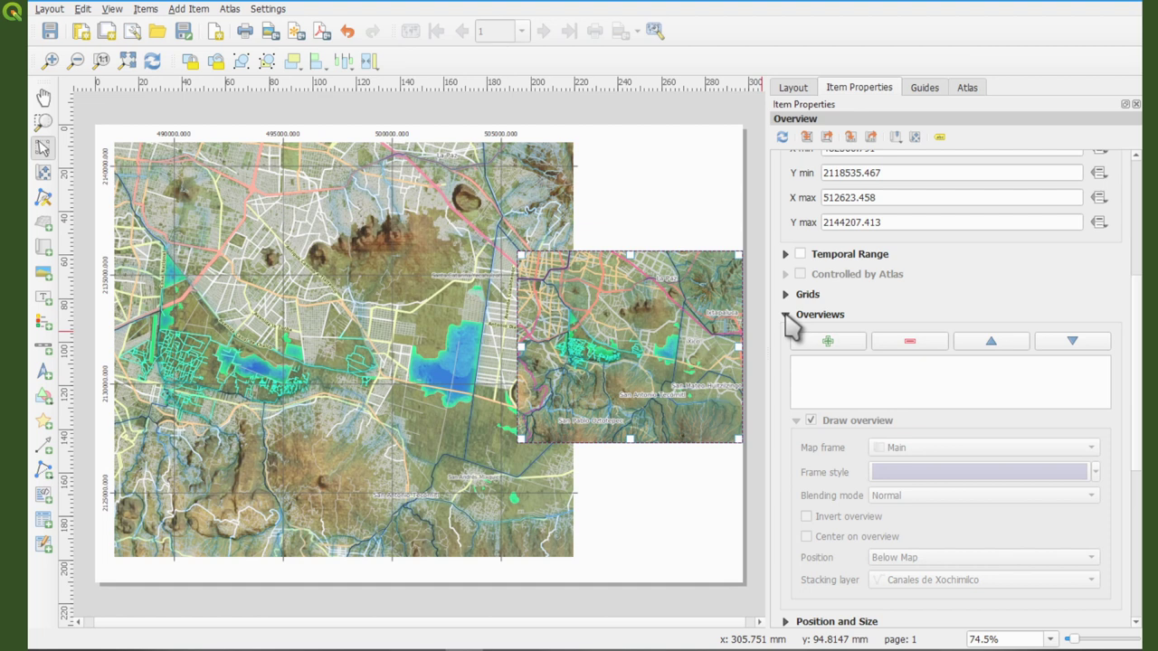
{"action": "left_click", "coordinate": [837, 344]}
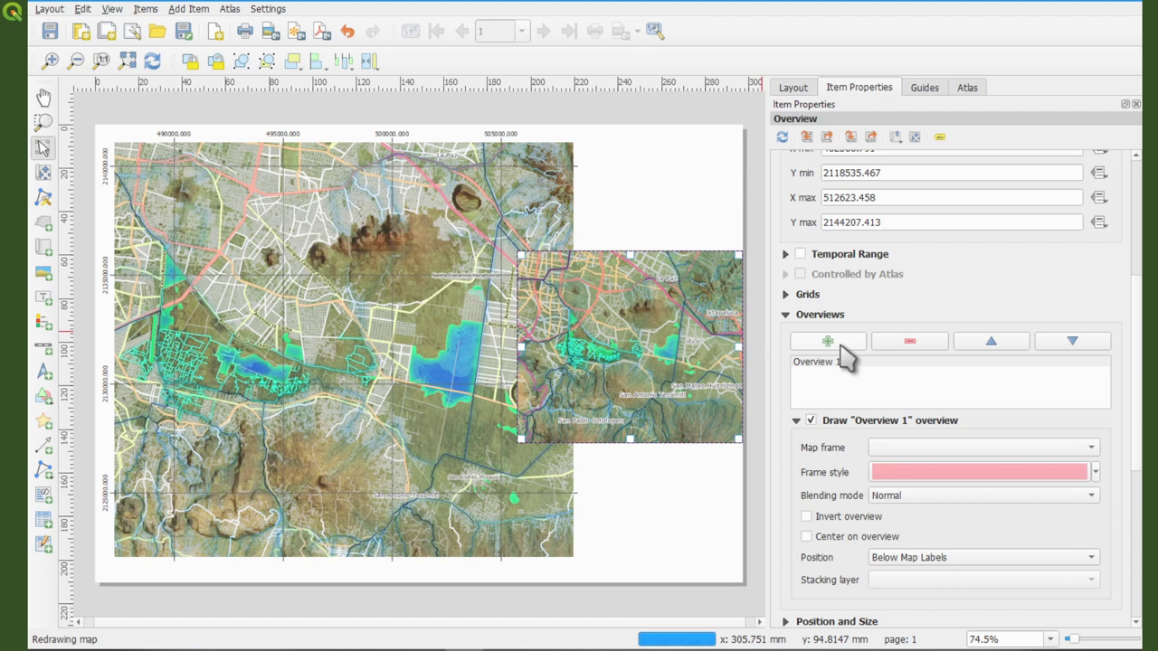
{"action": "double_click", "coordinate": [833, 362]}
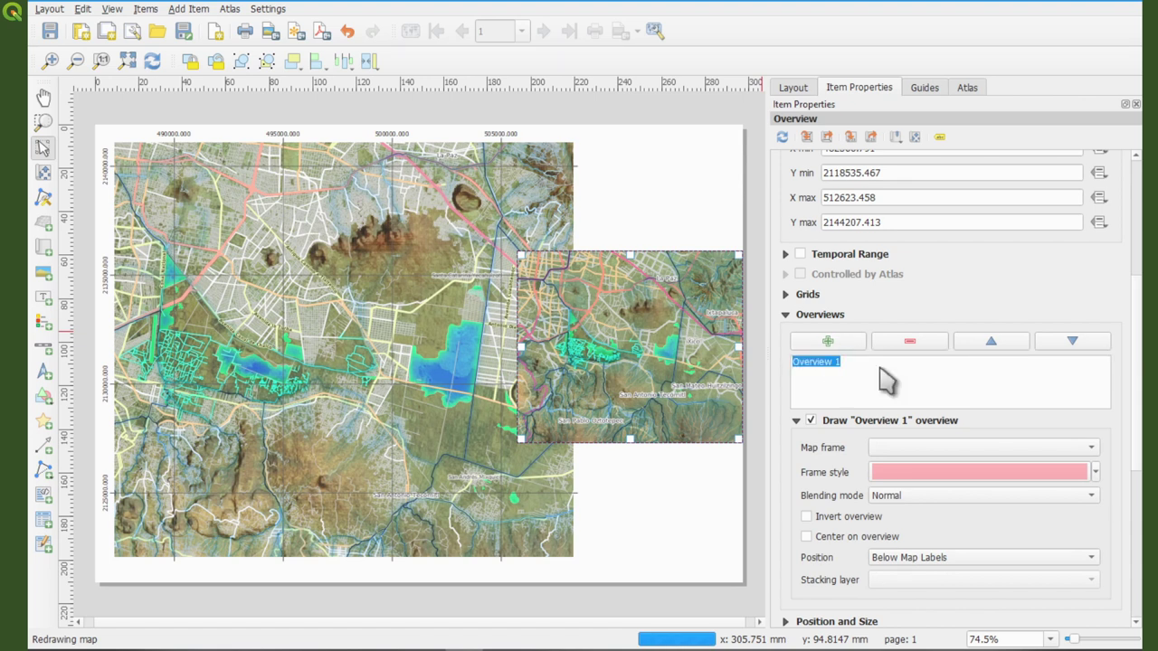
{"action": "type", "text": "Overview"}
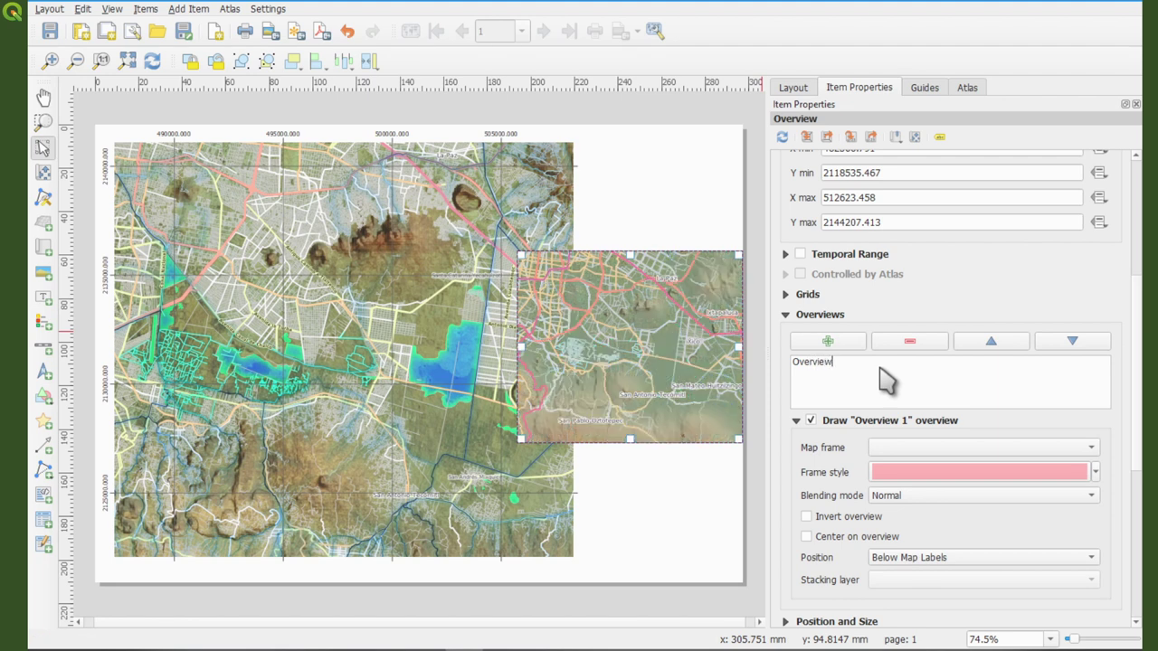
- Name the overview entry Overview Main and set its map frame to the Main map
{"action": "type", "text": " Main"}
{"action": "key", "text": "Return"}
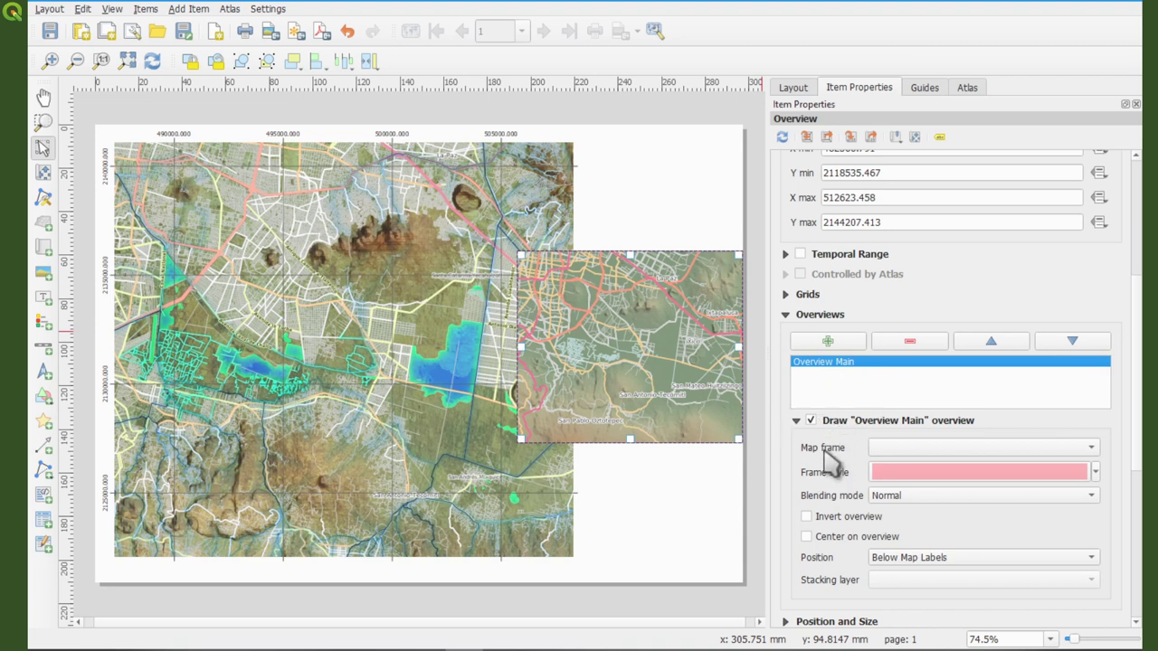
{"action": "left_click", "coordinate": [1089, 450]}
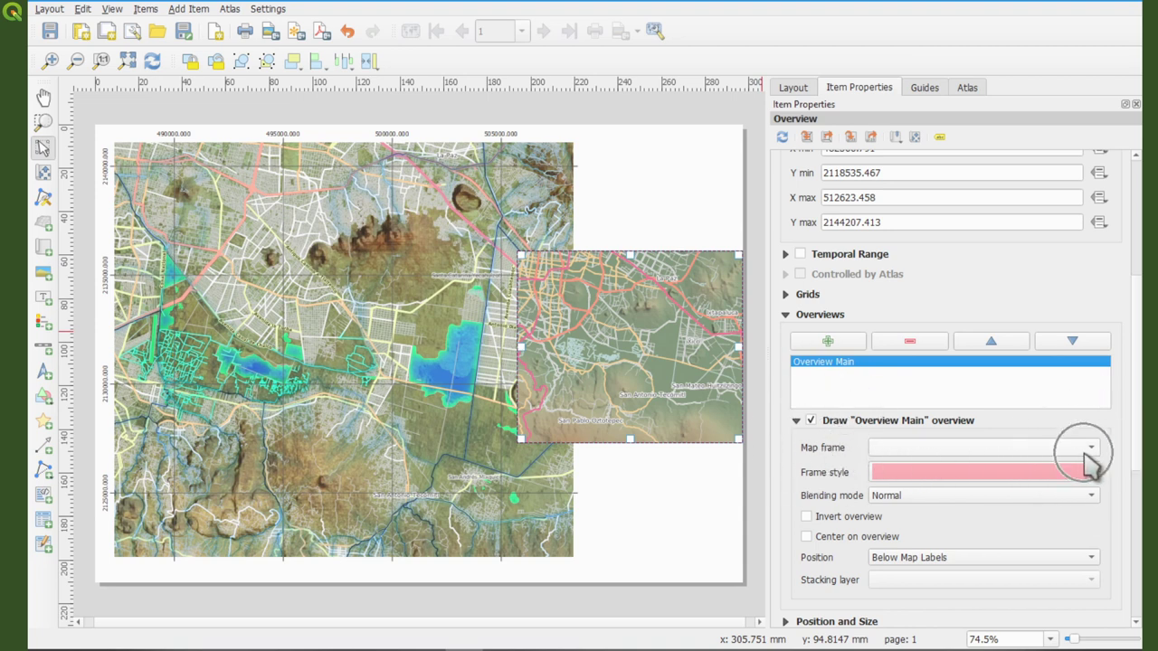
{"action": "left_click", "coordinate": [898, 448]}
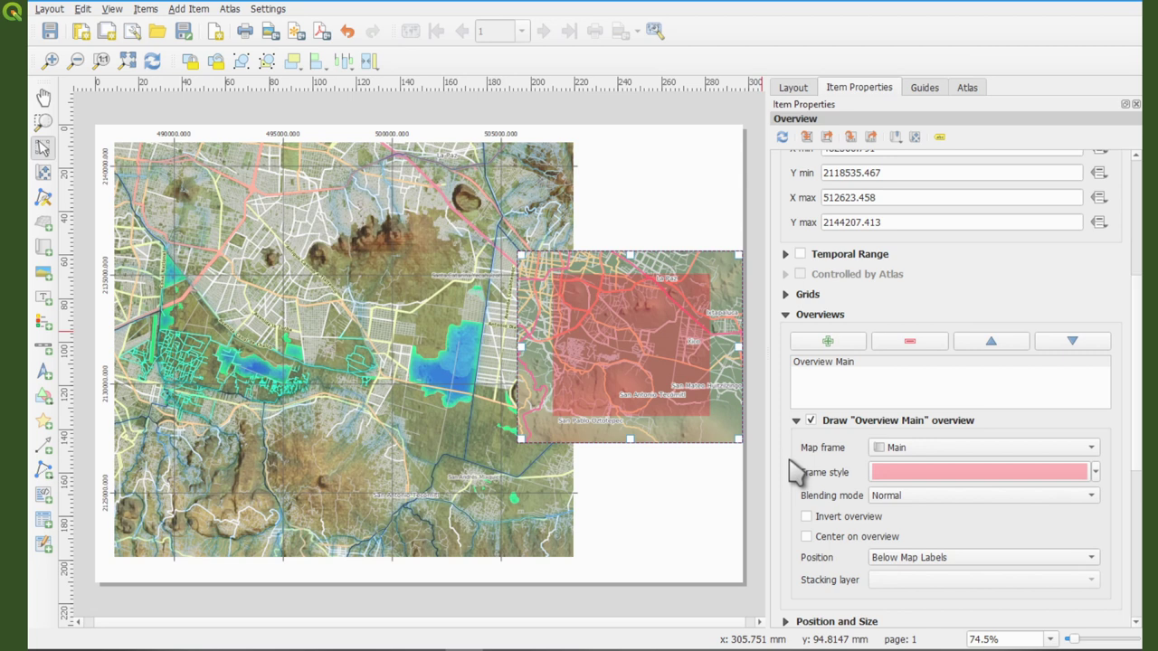
- Match the Overview map's extent to the main canvas extent and make it follow the Overview map theme
{"action": "scroll", "coordinate": [784, 470], "scroll_direction": "up", "scroll_amount": 6}
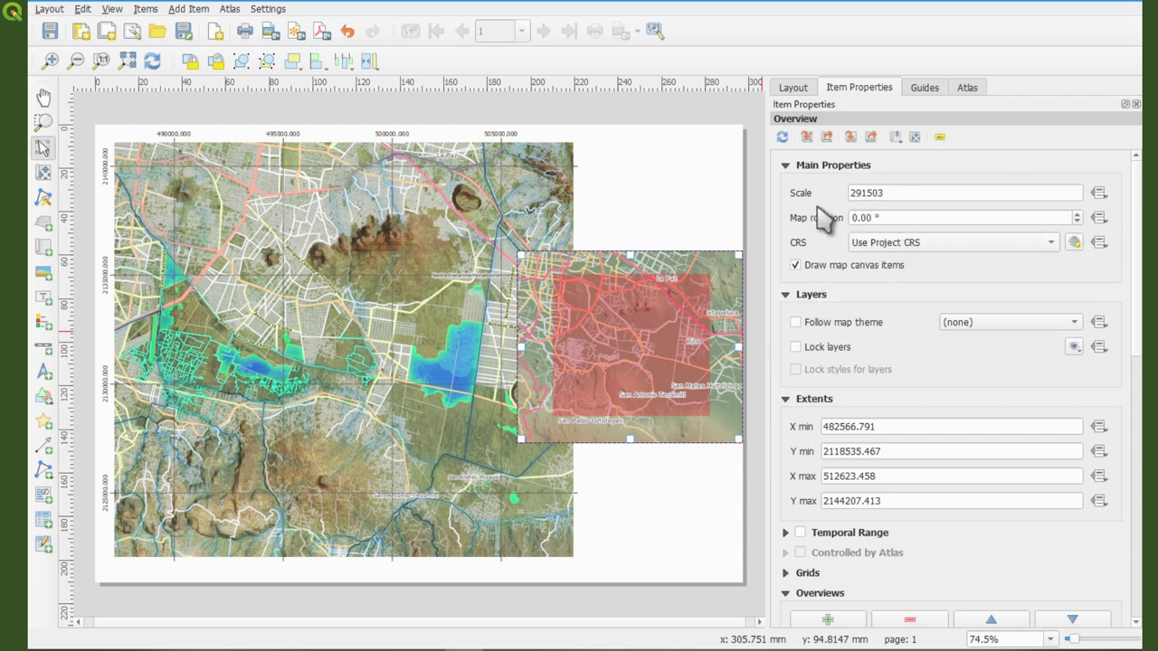
{"action": "left_click", "coordinate": [805, 137]}
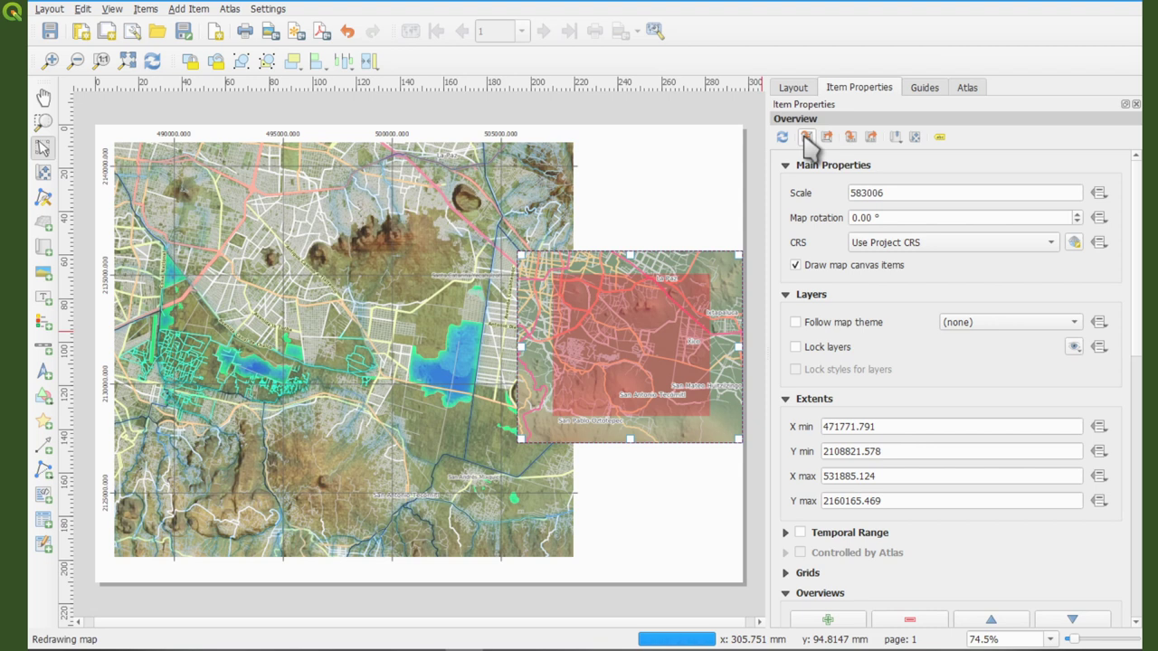
{"action": "left_click", "coordinate": [796, 323]}
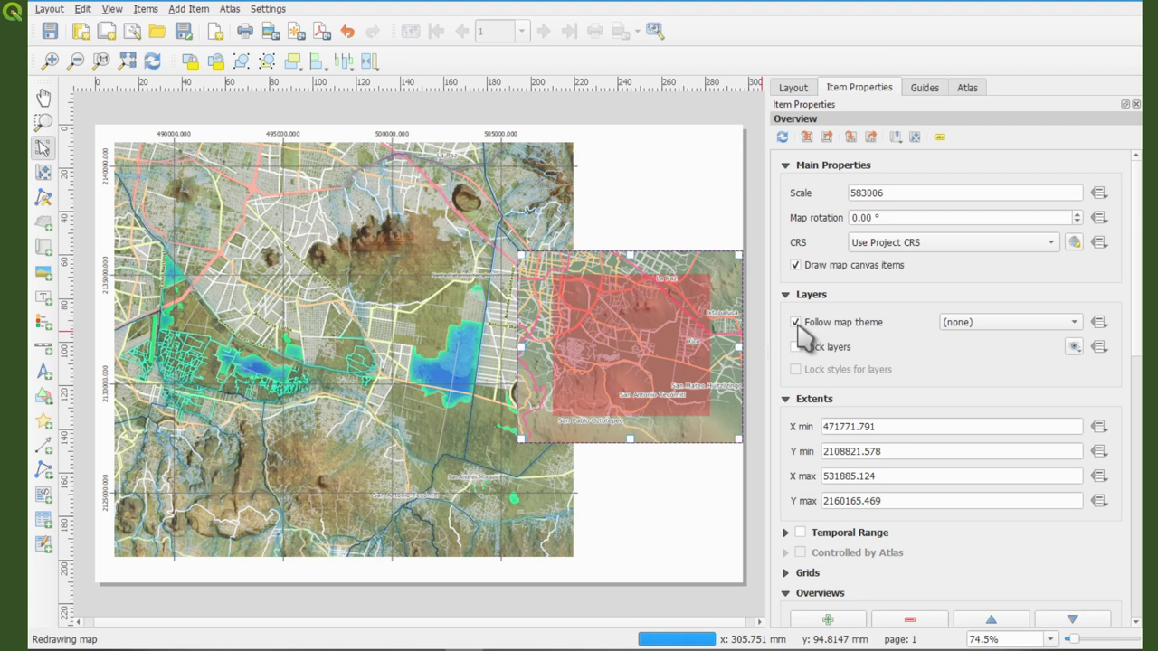
{"action": "left_click", "coordinate": [999, 326]}
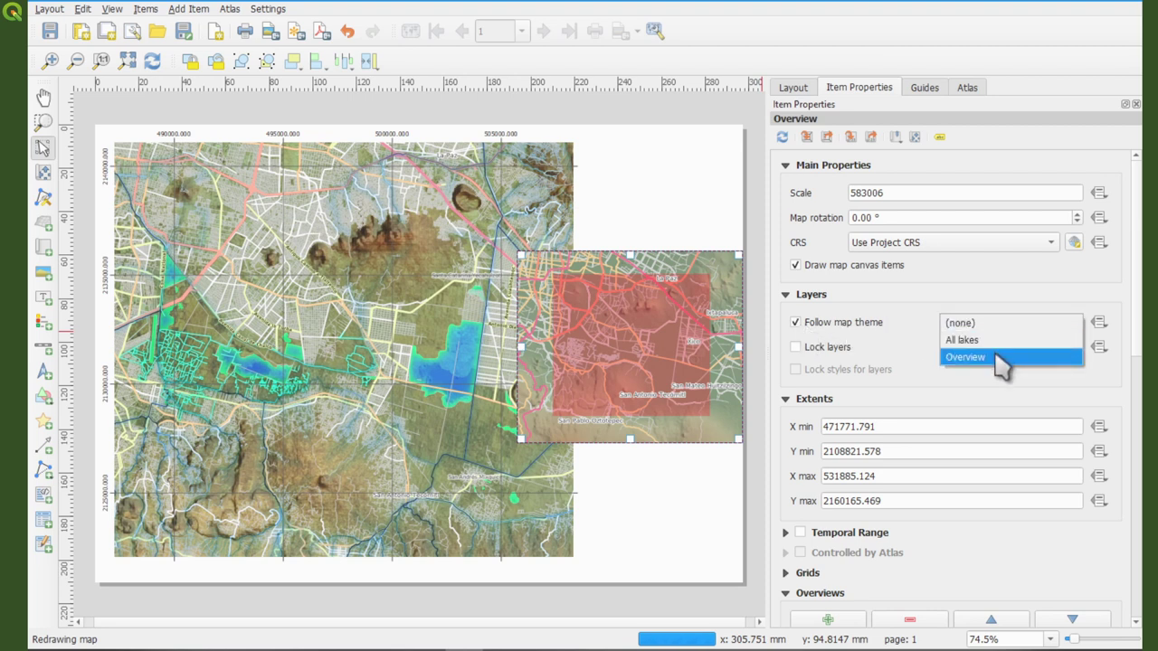
{"action": "left_click", "coordinate": [996, 356]}
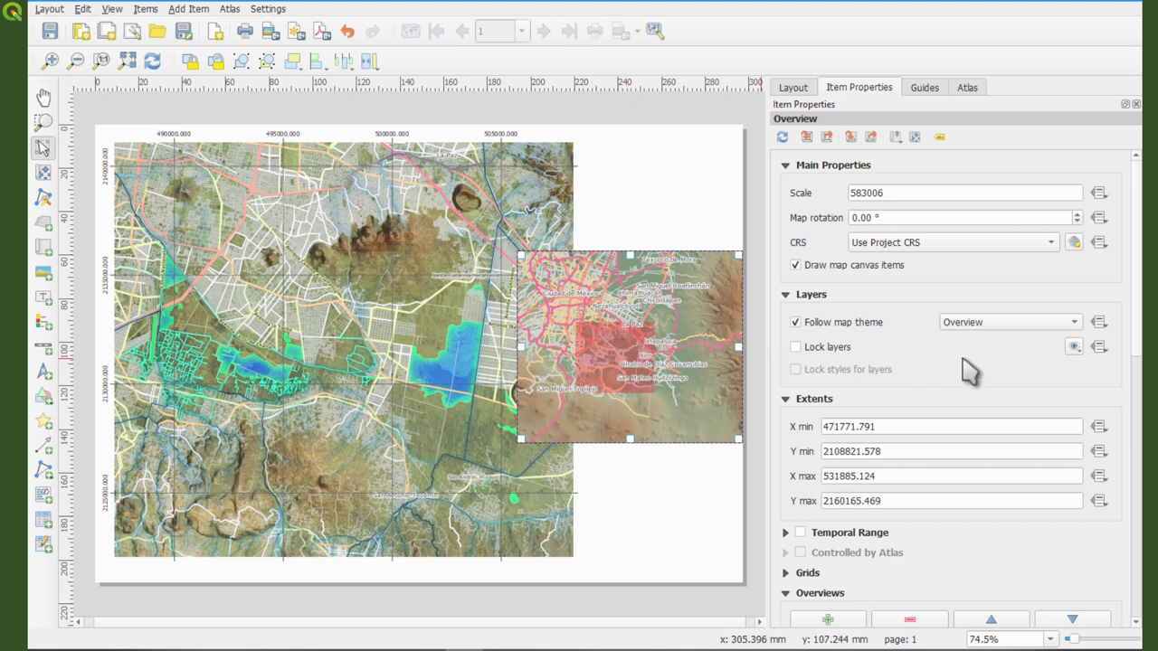
- Configure the Overview Main frame symbol, setting its simple fill's fill style to No Brush
{"action": "scroll", "coordinate": [959, 366], "scroll_direction": "down", "scroll_amount": 5}
{"action": "scroll", "coordinate": [866, 423], "scroll_direction": "down", "scroll_amount": 1}
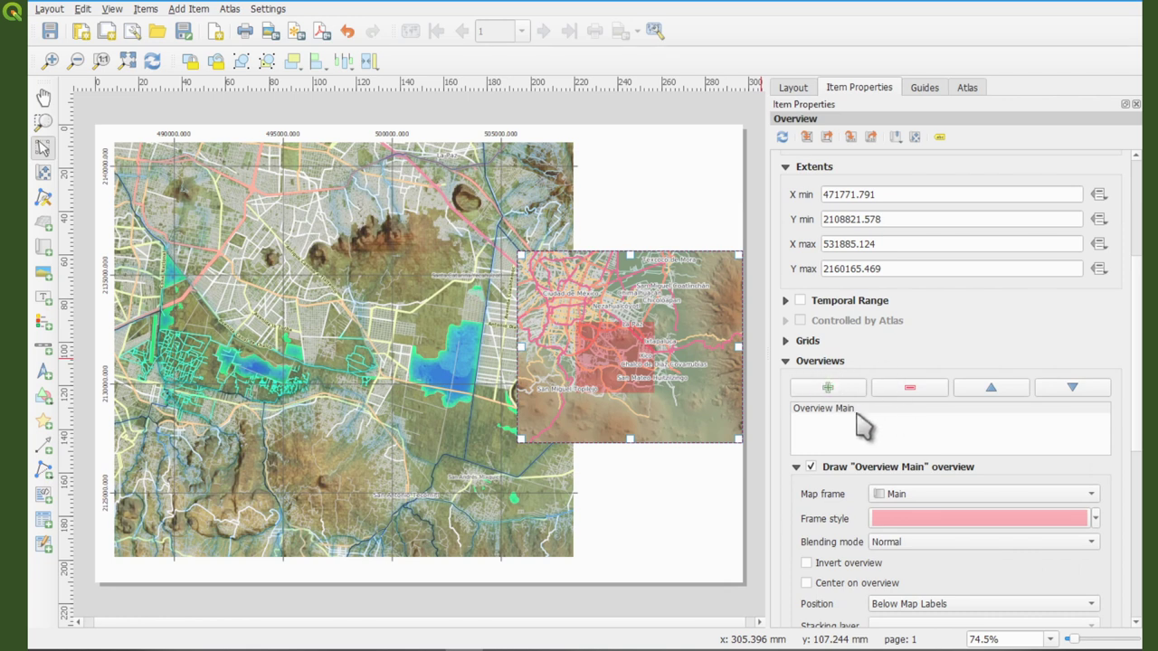
{"action": "scroll", "coordinate": [855, 398], "scroll_direction": "down", "scroll_amount": 1}
{"action": "left_click", "coordinate": [826, 362]}
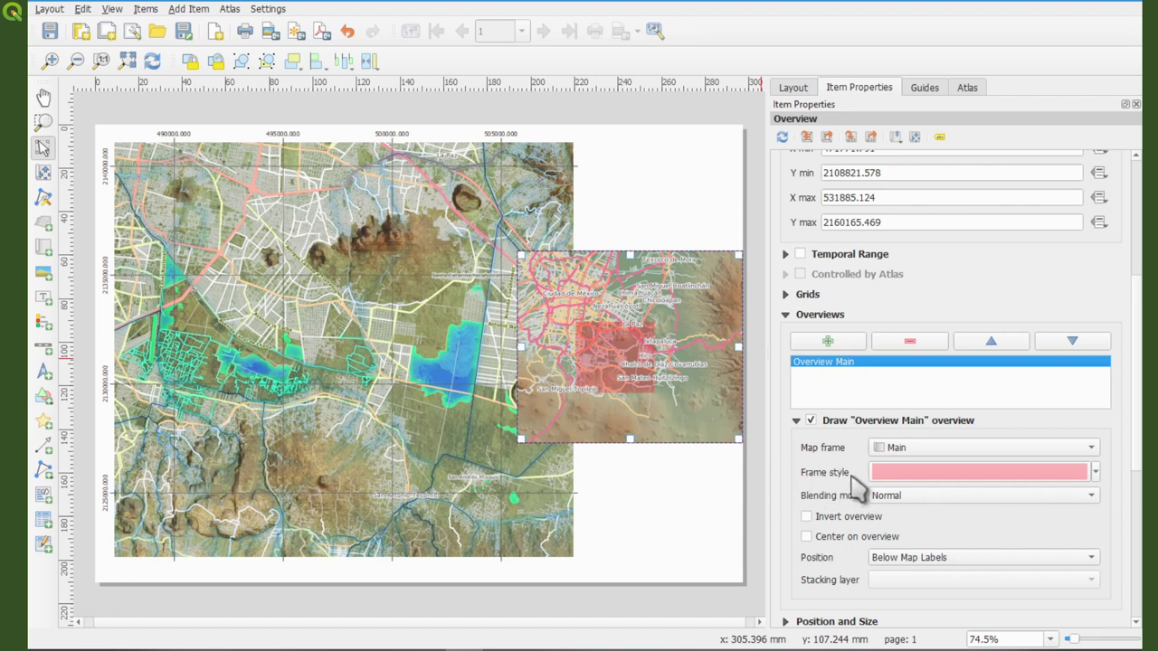
{"action": "left_click", "coordinate": [1096, 472]}
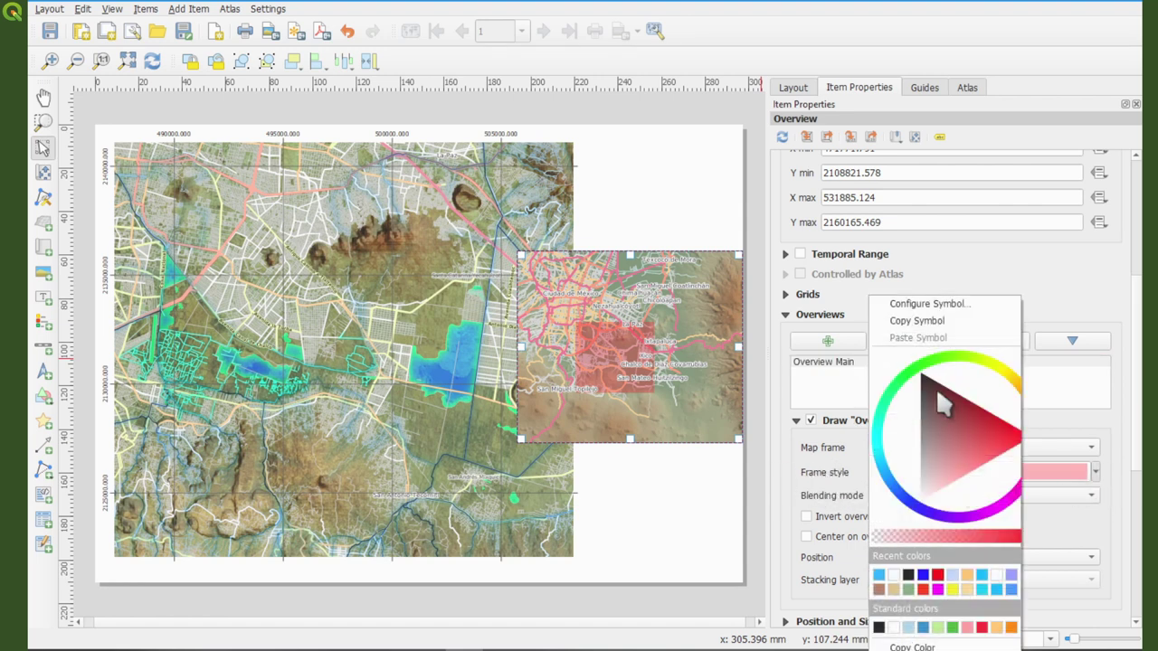
{"action": "left_click", "coordinate": [1095, 475]}
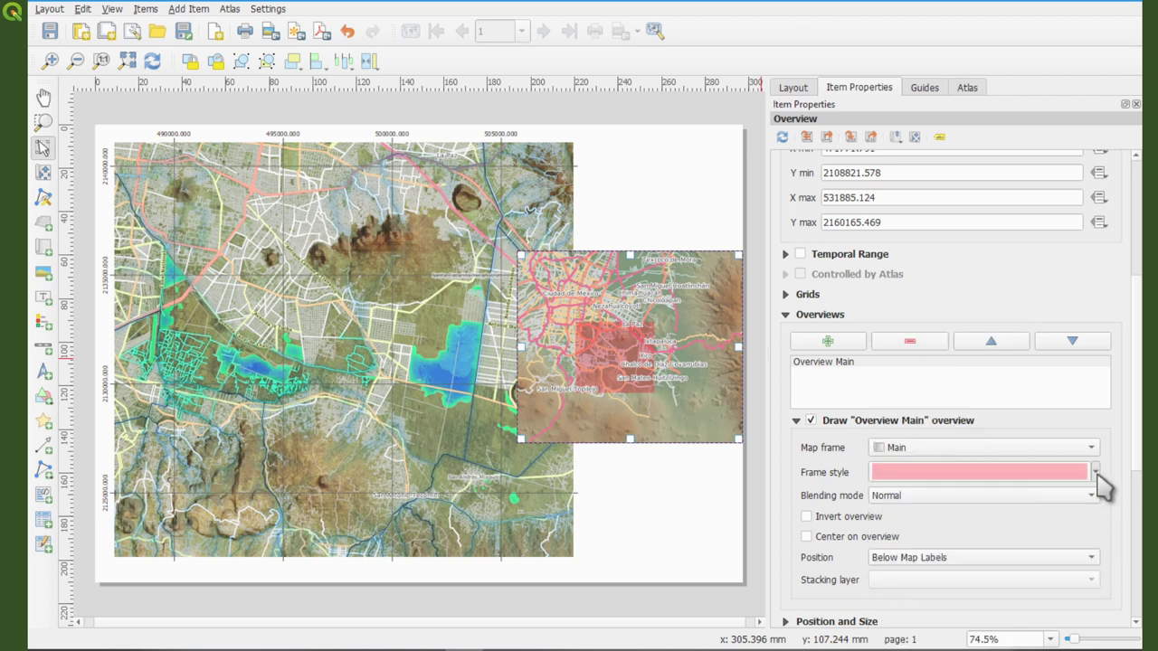
{"action": "left_click", "coordinate": [1095, 473]}
{"action": "left_click", "coordinate": [929, 304]}
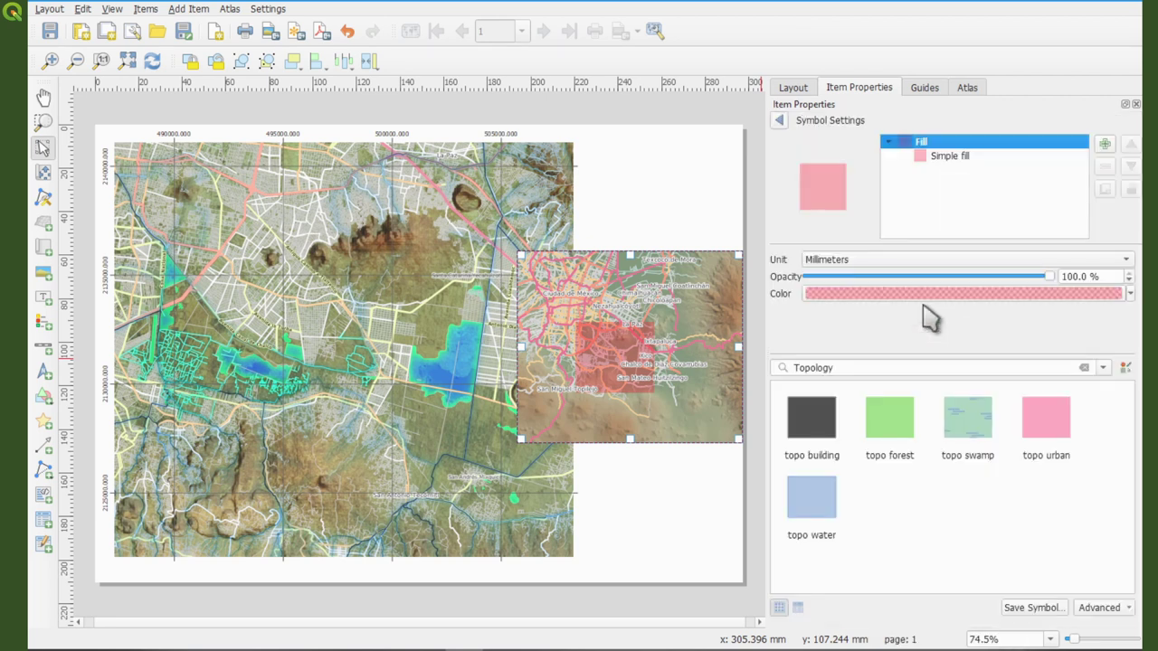
{"action": "left_click", "coordinate": [950, 157]}
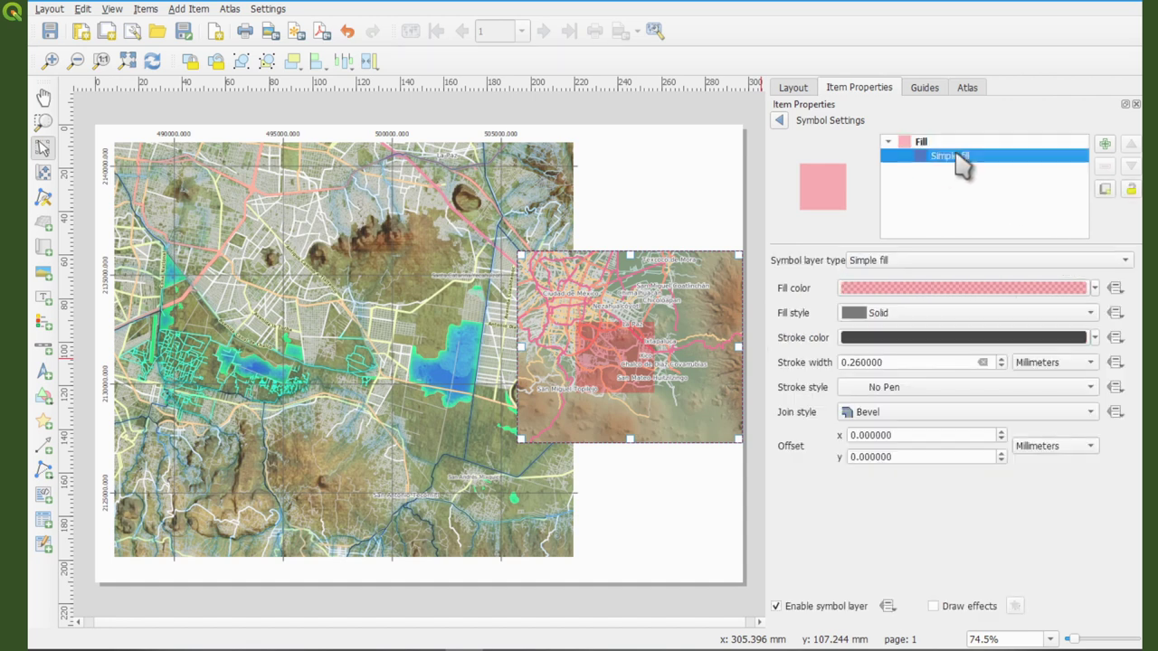
{"action": "left_click", "coordinate": [882, 317]}
{"action": "left_click", "coordinate": [924, 333]}
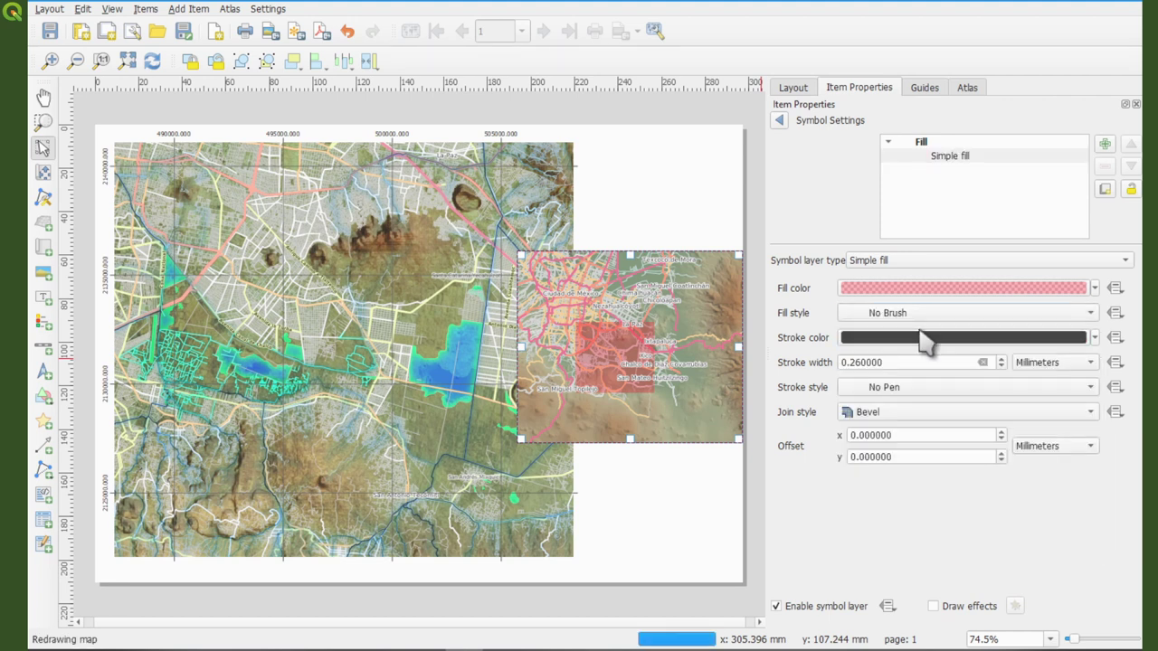
- Set the overview frame's stroke colour to red #ff0000 from the recent colours
{"action": "left_click", "coordinate": [975, 342]}
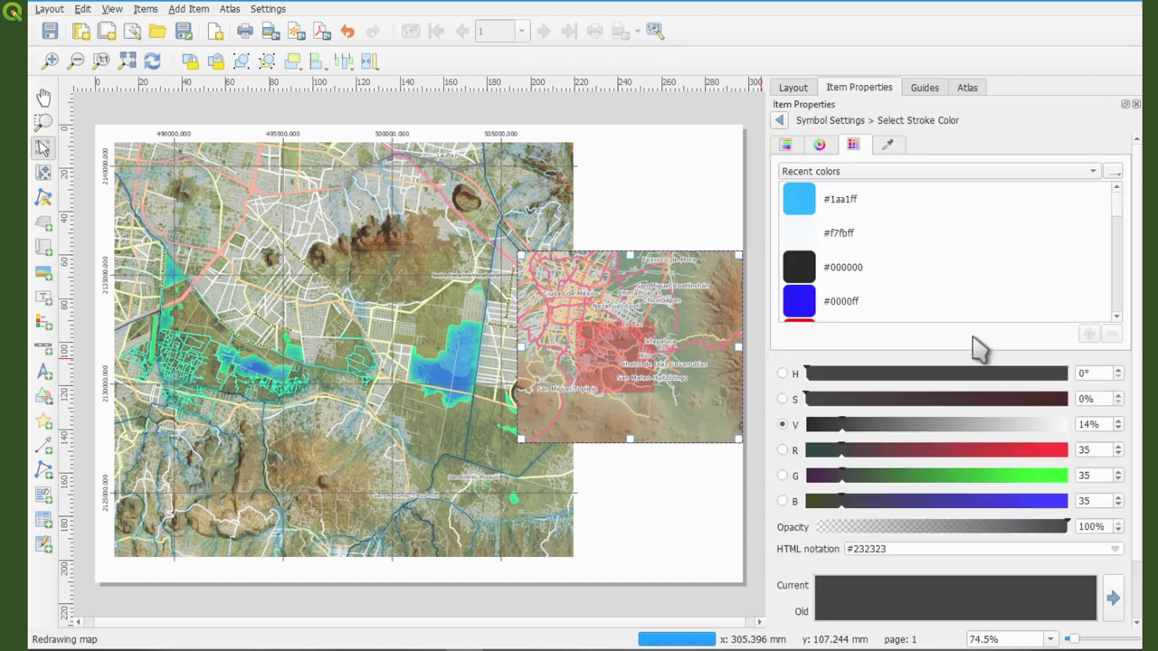
{"action": "scroll", "coordinate": [900, 281], "scroll_direction": "down", "scroll_amount": 1}
{"action": "left_click", "coordinate": [816, 235]}
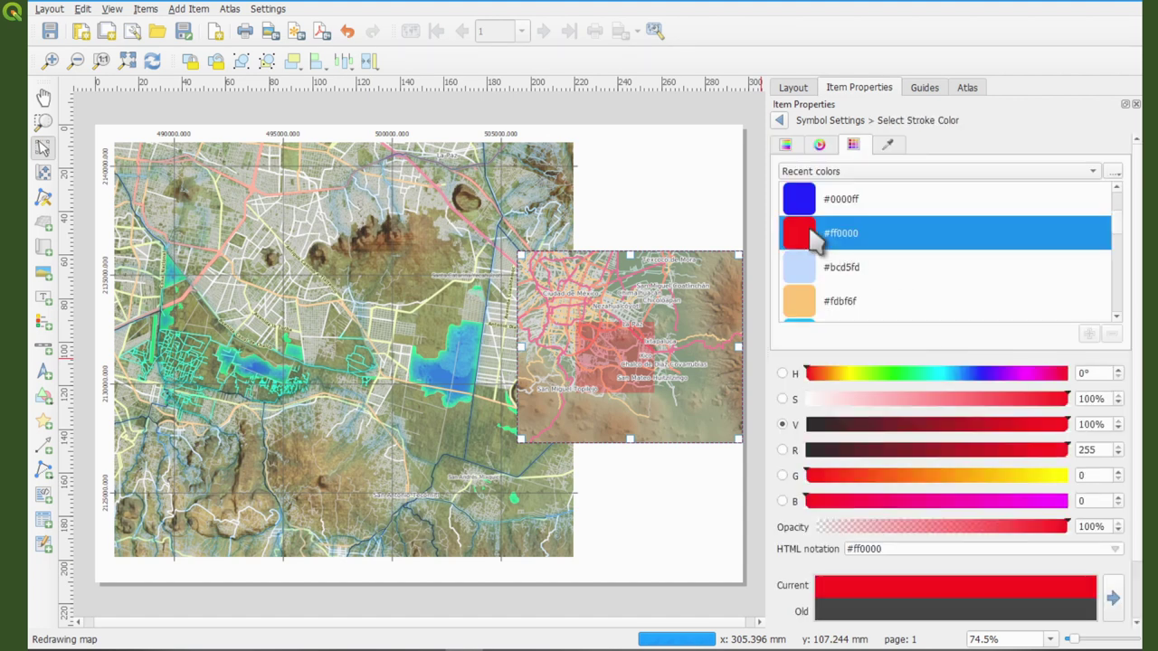
{"action": "scroll", "coordinate": [860, 251], "scroll_direction": "down", "scroll_amount": 2}
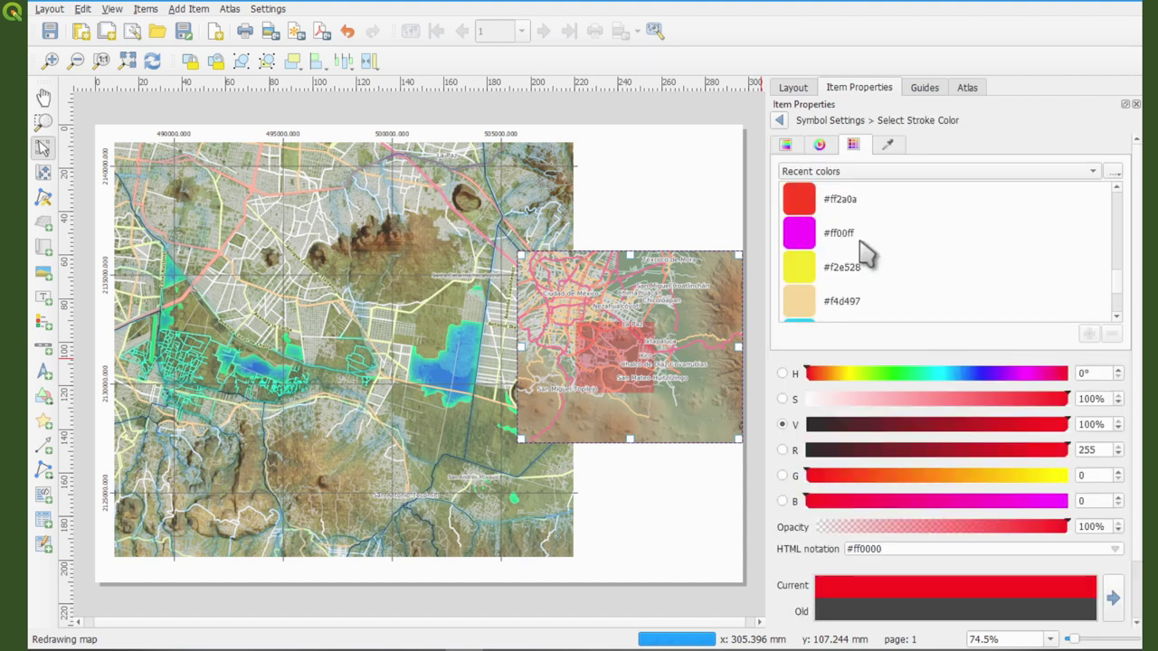
{"action": "scroll", "coordinate": [860, 251], "scroll_direction": "up", "scroll_amount": 1}
{"action": "scroll", "coordinate": [864, 256], "scroll_direction": "up", "scroll_amount": 1}
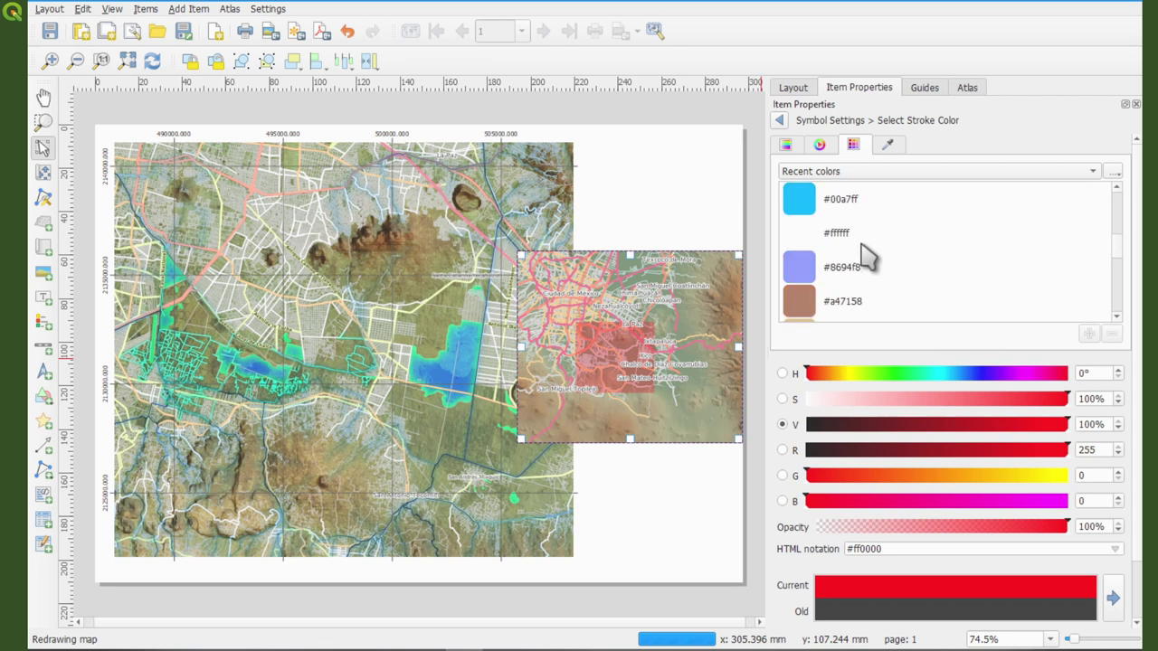
{"action": "scroll", "coordinate": [875, 259], "scroll_direction": "down", "scroll_amount": 1}
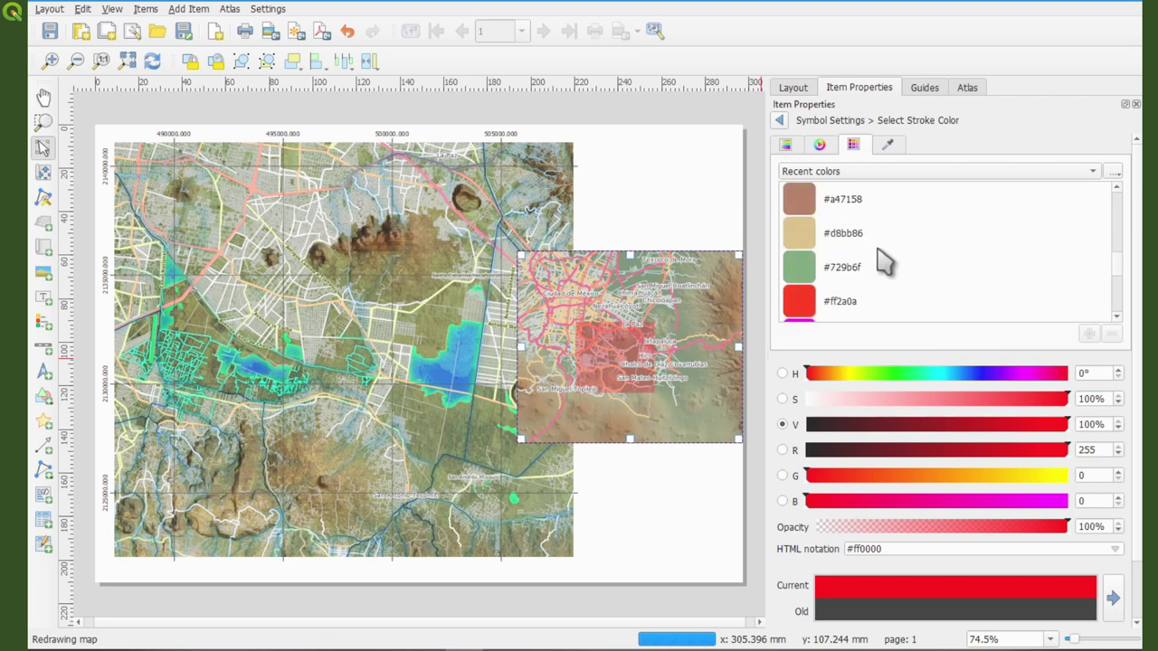
{"action": "scroll", "coordinate": [882, 261], "scroll_direction": "up", "scroll_amount": 1}
{"action": "left_click", "coordinate": [779, 120]}
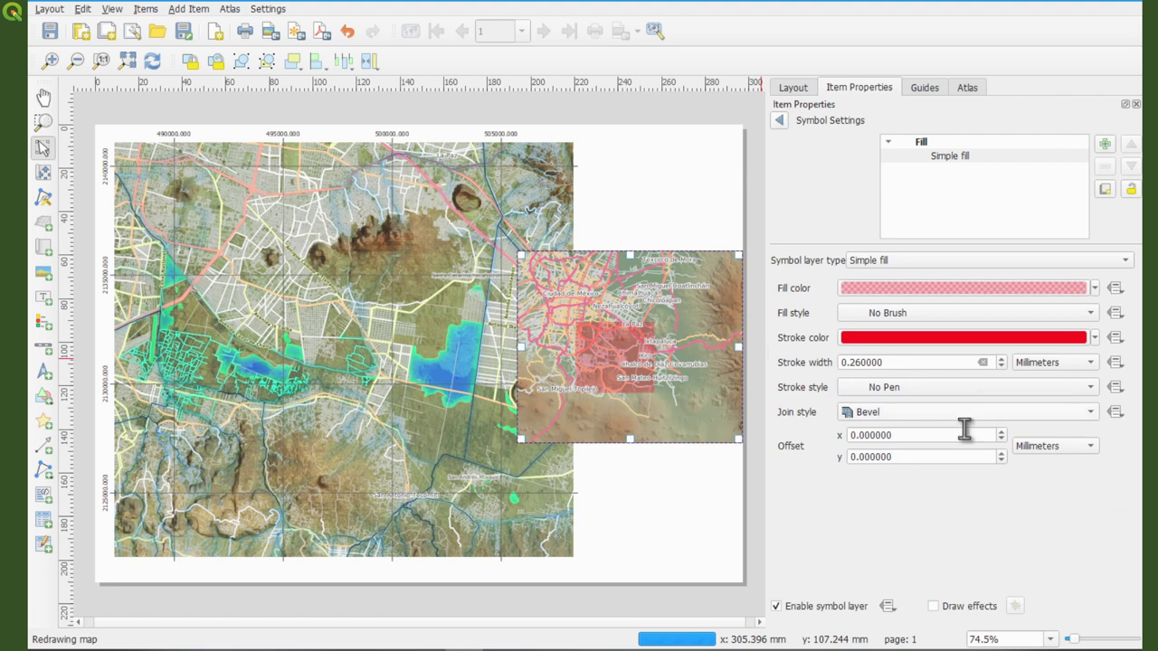
- Give the overview frame a Solid Line stroke style with a width of 0.66 millimetres
{"action": "left_click", "coordinate": [891, 388]}
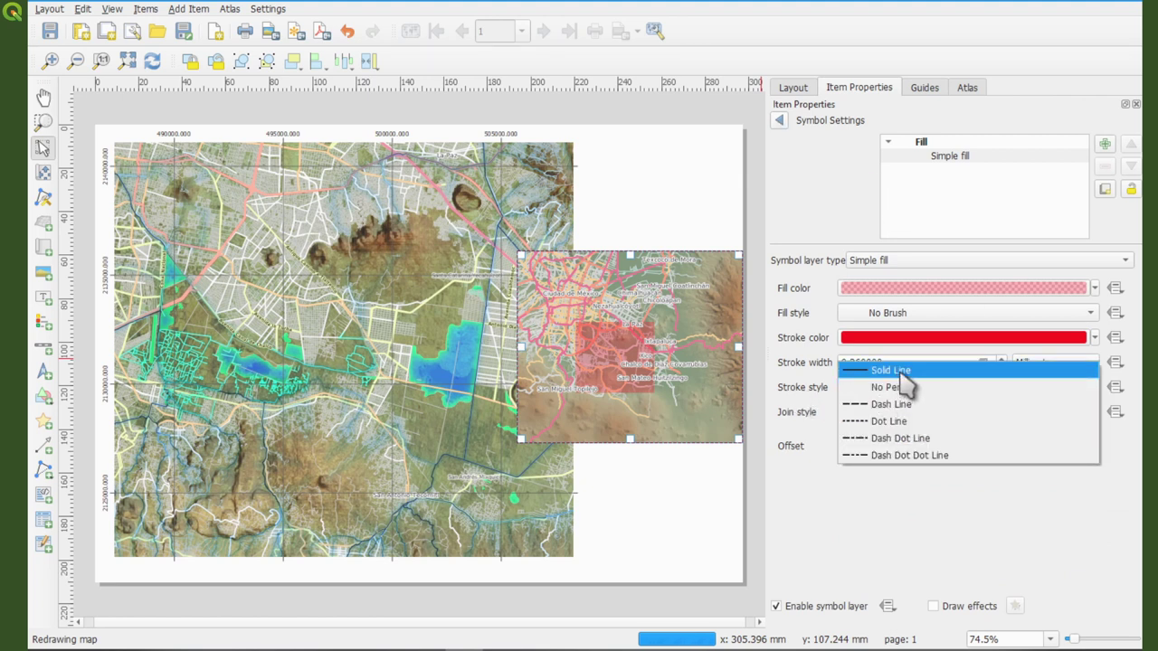
{"action": "left_click", "coordinate": [902, 377]}
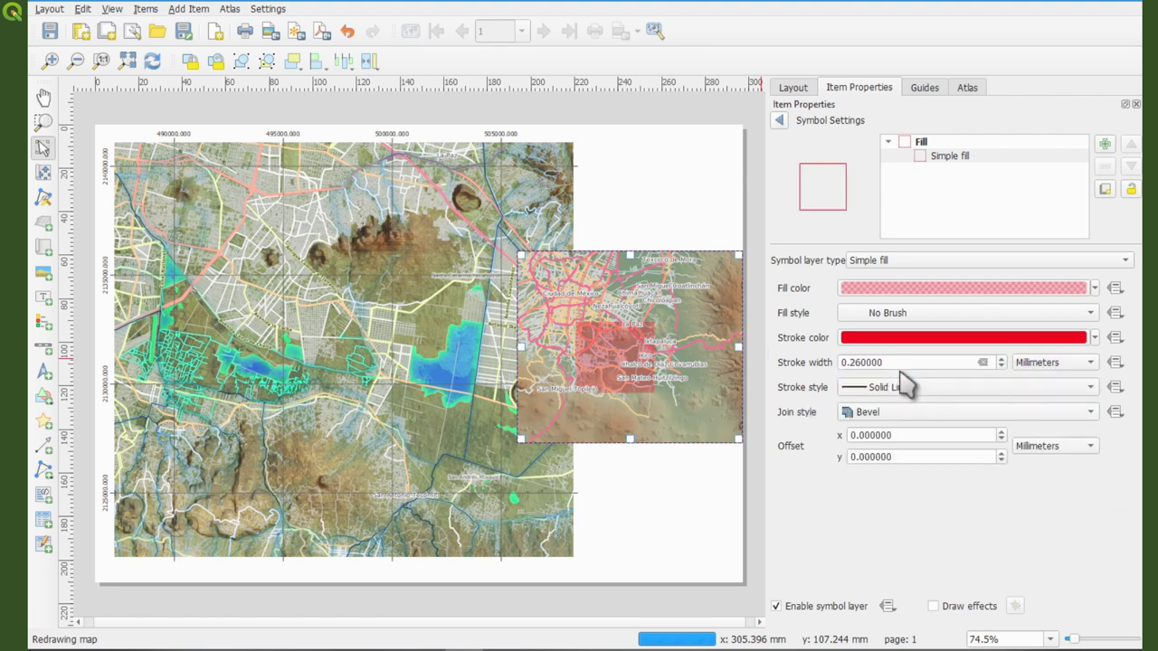
{"action": "left_click", "coordinate": [1002, 358]}
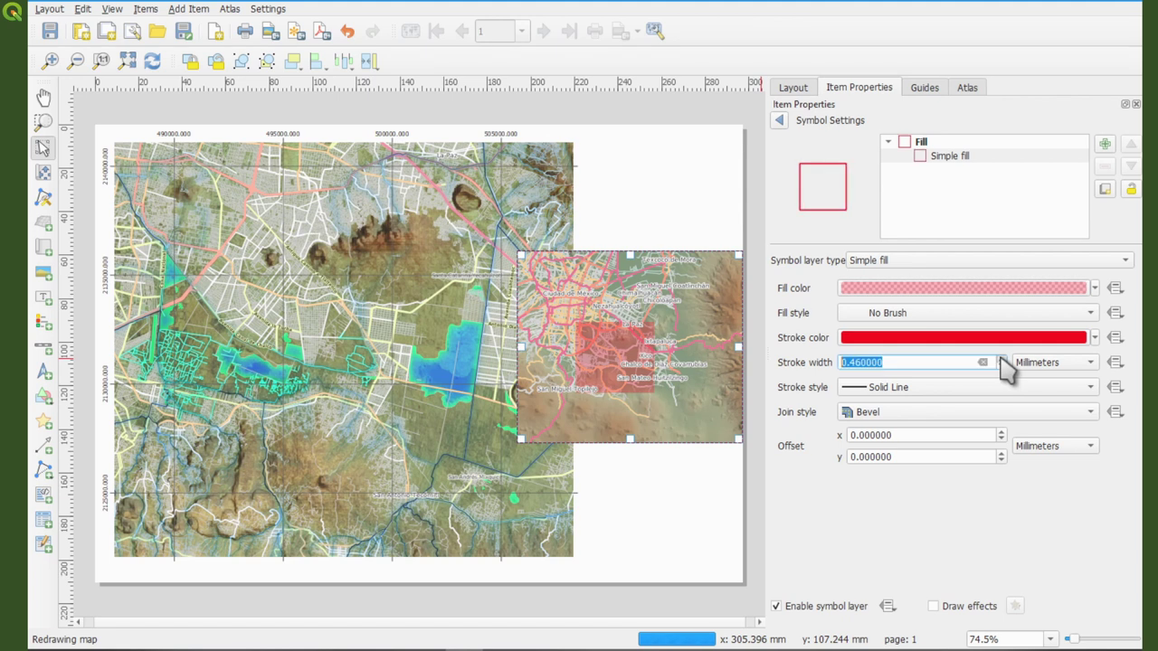
{"action": "left_click", "coordinate": [1001, 358]}
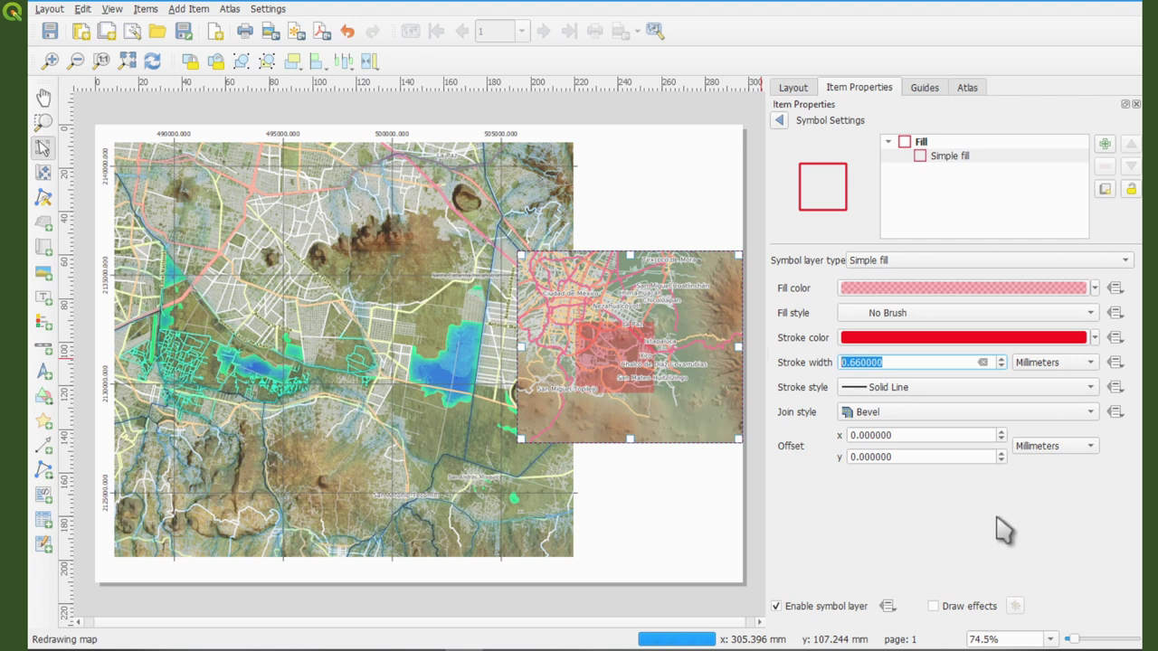
{"action": "left_click", "coordinate": [780, 123]}
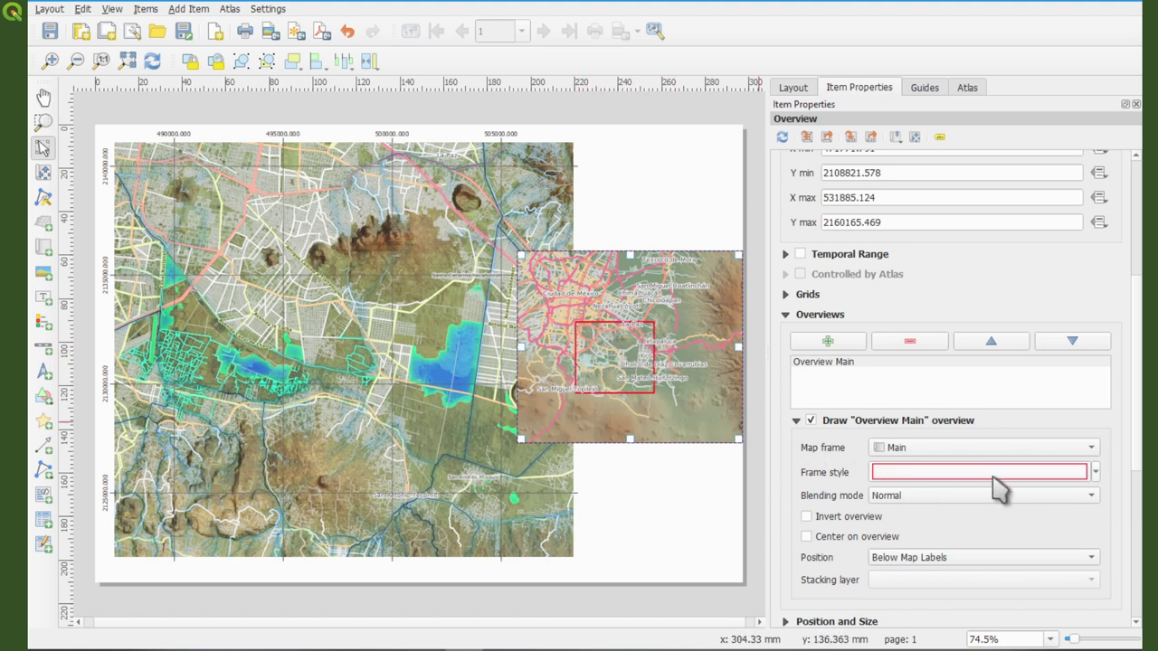
- Reopen the overview frame symbol and set its simple fill's fill style to Solid
{"action": "left_click", "coordinate": [1095, 472]}
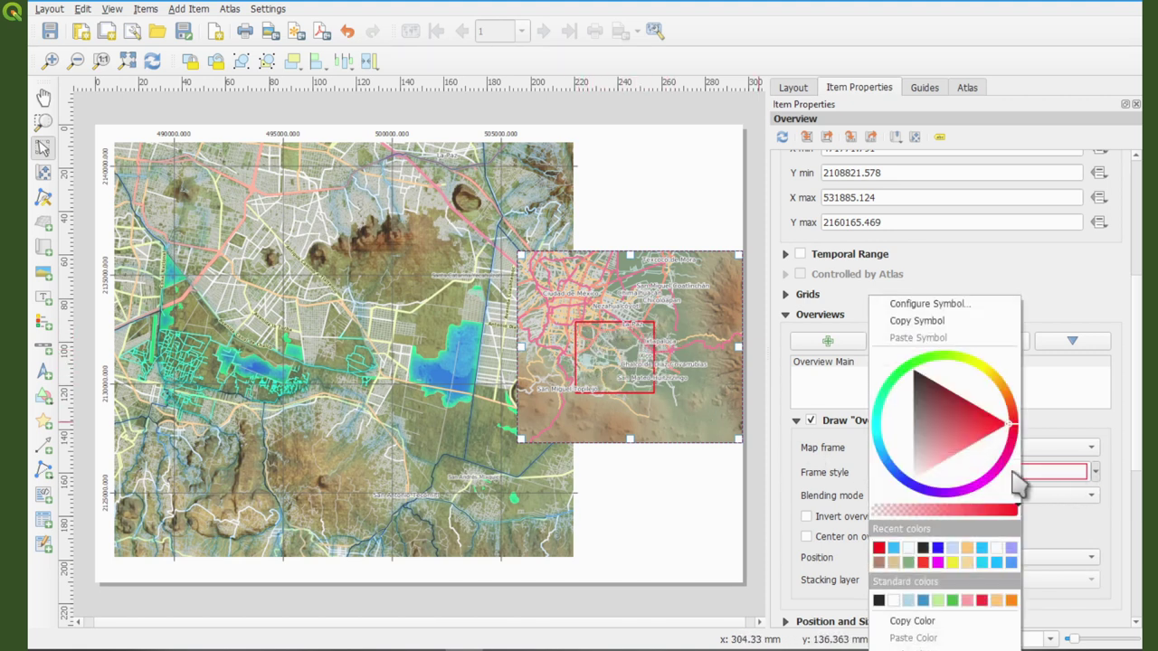
{"action": "left_click", "coordinate": [954, 305]}
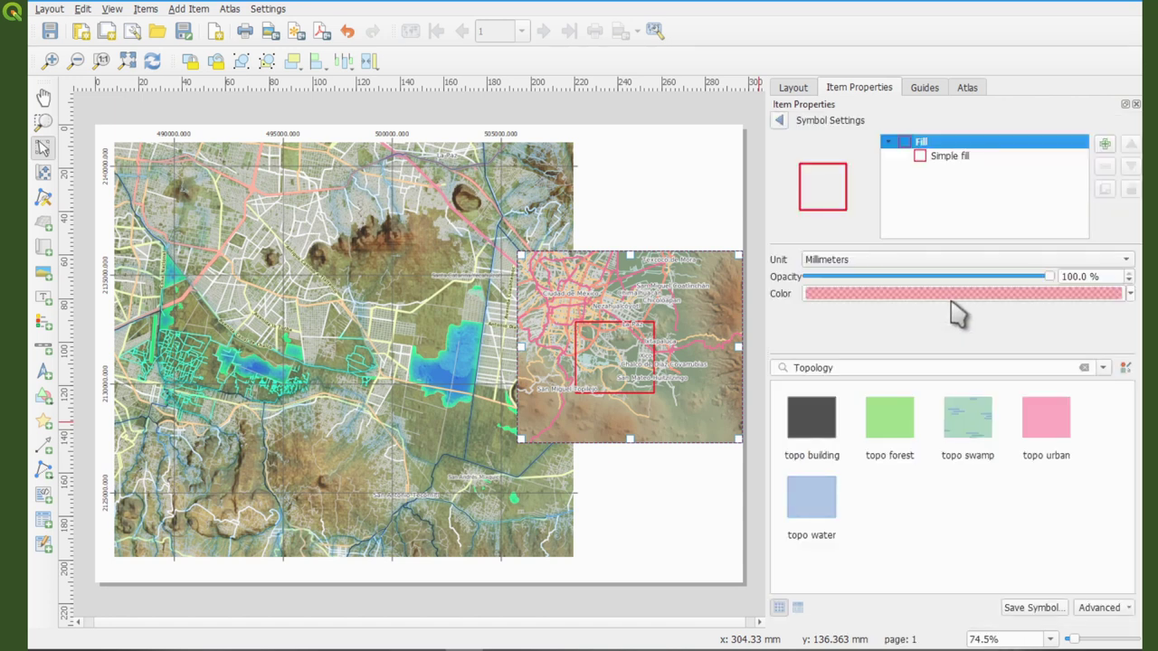
{"action": "left_click", "coordinate": [950, 157]}
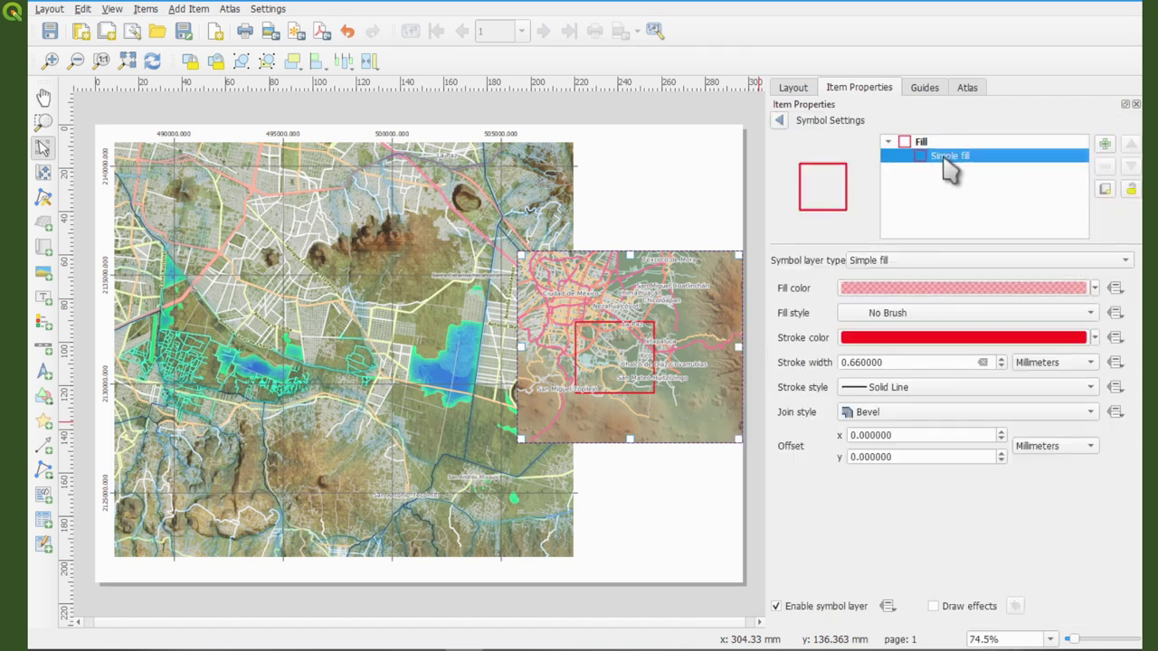
{"action": "left_click", "coordinate": [909, 316]}
{"action": "left_click", "coordinate": [903, 297]}
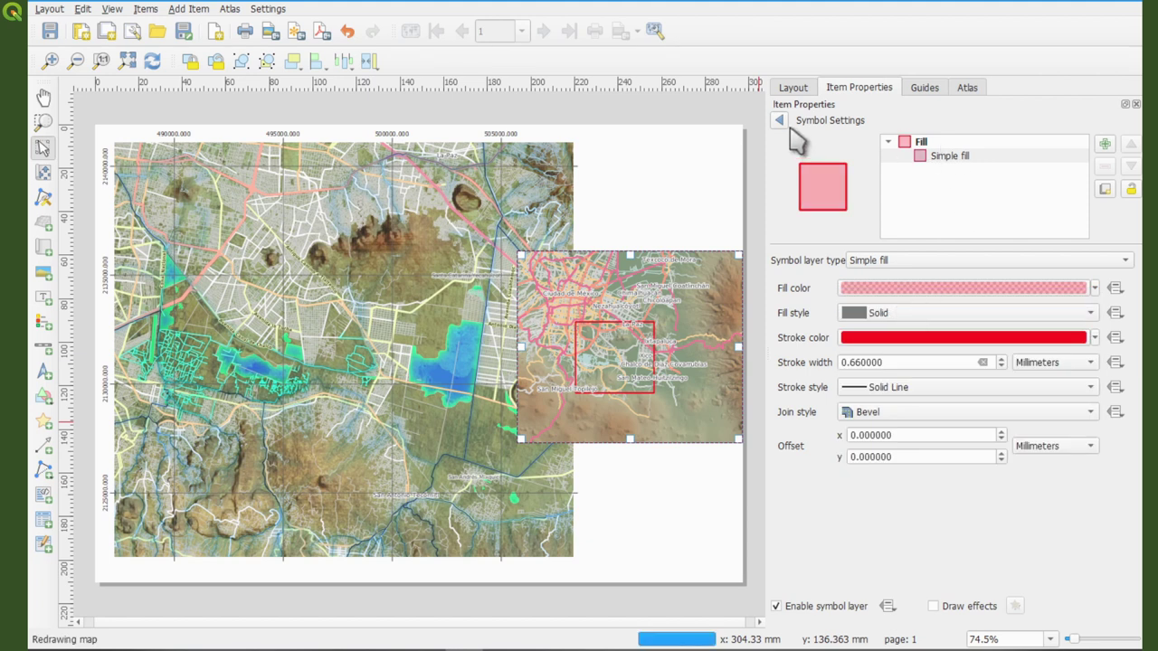
{"action": "left_click", "coordinate": [780, 121]}
- Try the Screen blending mode on the overview frame, set it to Multiply instead, and deselect the map
{"action": "left_click", "coordinate": [923, 498]}
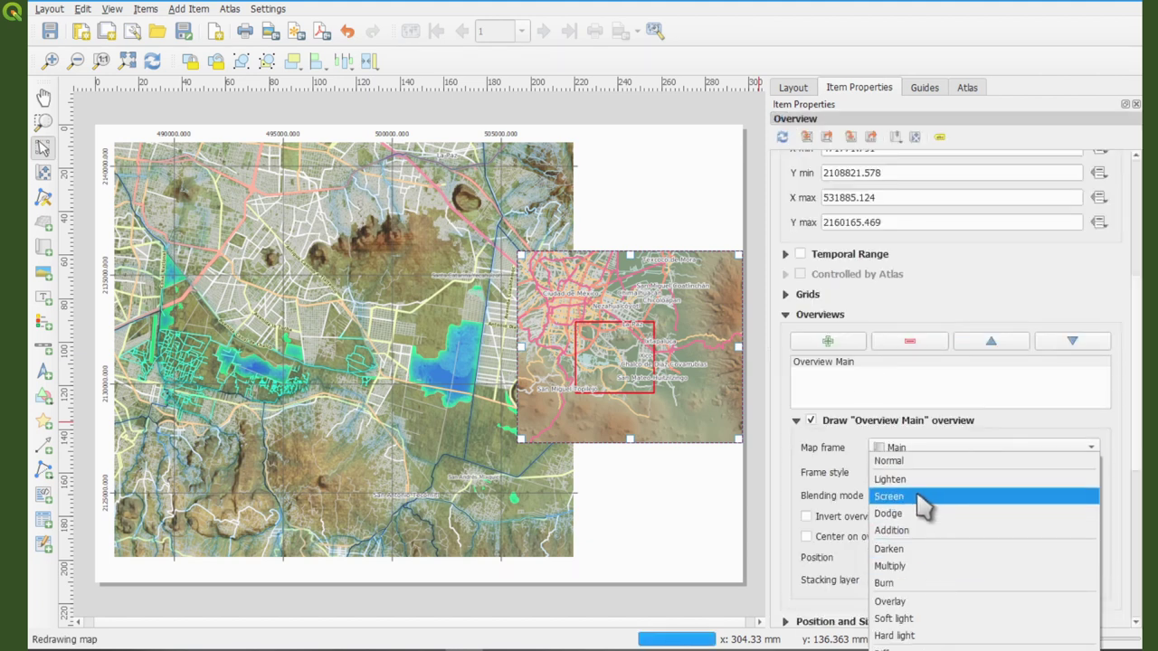
{"action": "left_click", "coordinate": [923, 497]}
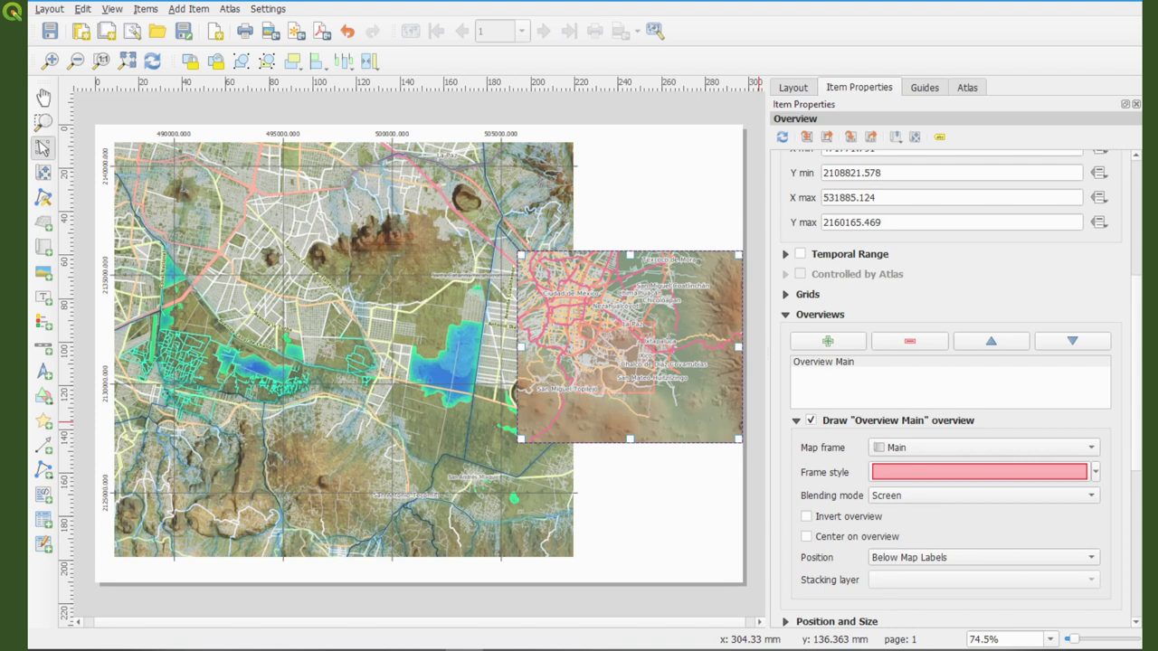
{"action": "left_click", "coordinate": [957, 498]}
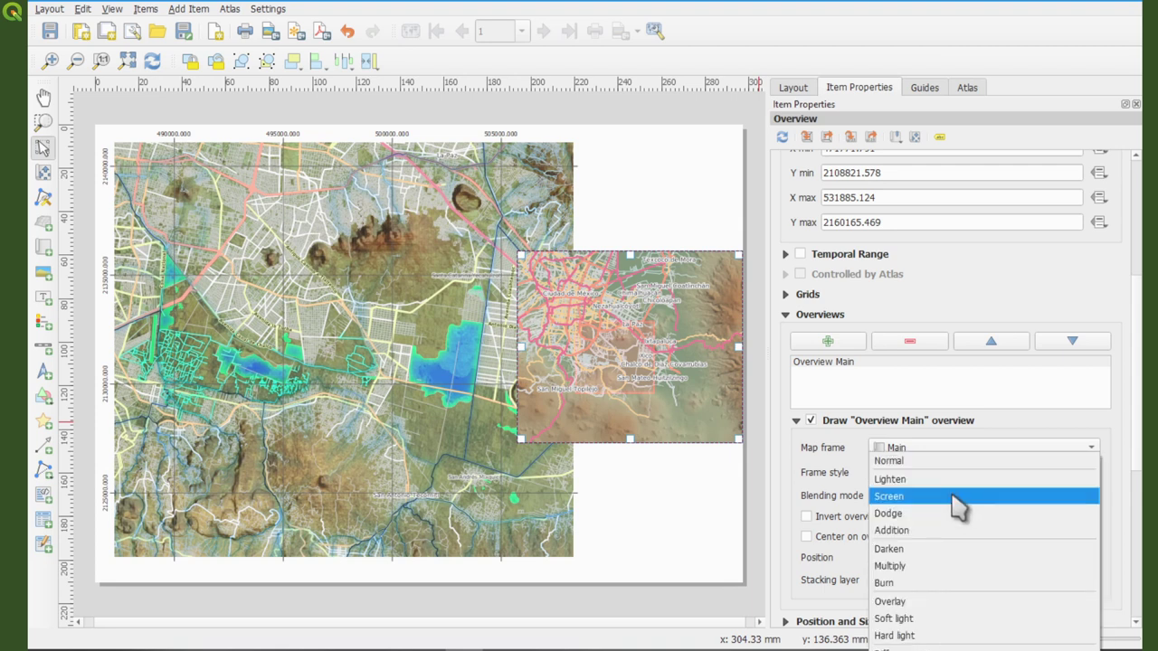
{"action": "left_click", "coordinate": [925, 567]}
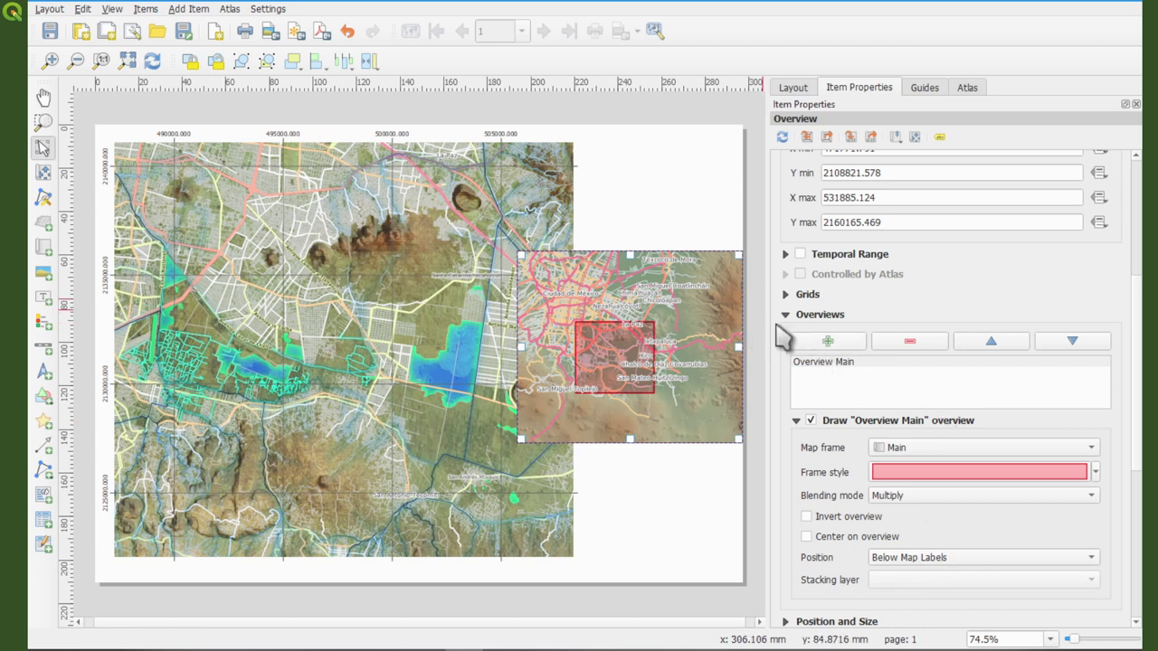
{"action": "left_click", "coordinate": [704, 219]}
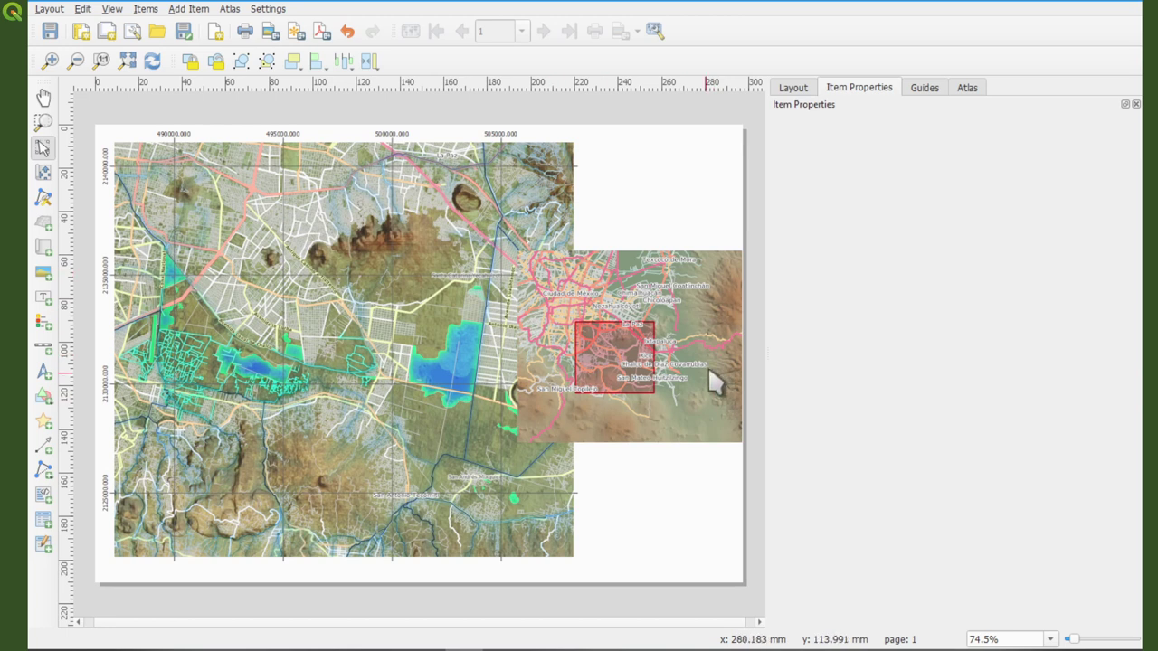
- Enable a frame around the overview map and deselect the map
{"action": "left_click", "coordinate": [695, 291]}
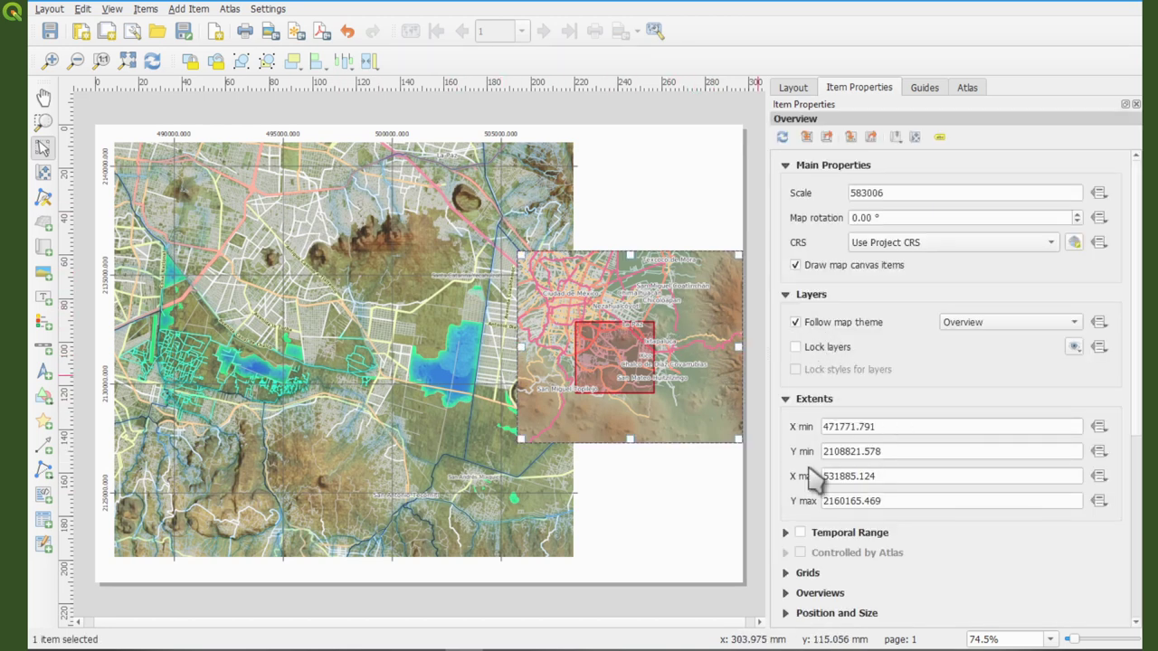
{"action": "scroll", "coordinate": [977, 567], "scroll_direction": "down", "scroll_amount": 3}
{"action": "scroll", "coordinate": [980, 561], "scroll_direction": "down", "scroll_amount": 3}
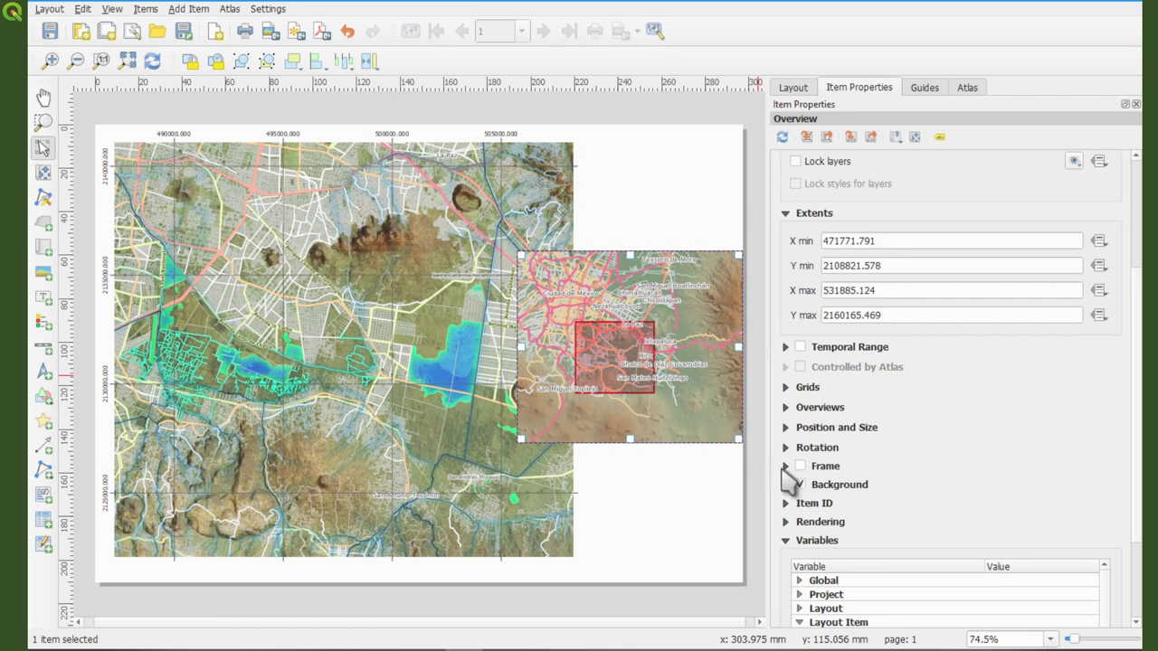
{"action": "left_click", "coordinate": [787, 466]}
{"action": "left_click", "coordinate": [799, 467]}
{"action": "left_click", "coordinate": [703, 528]}
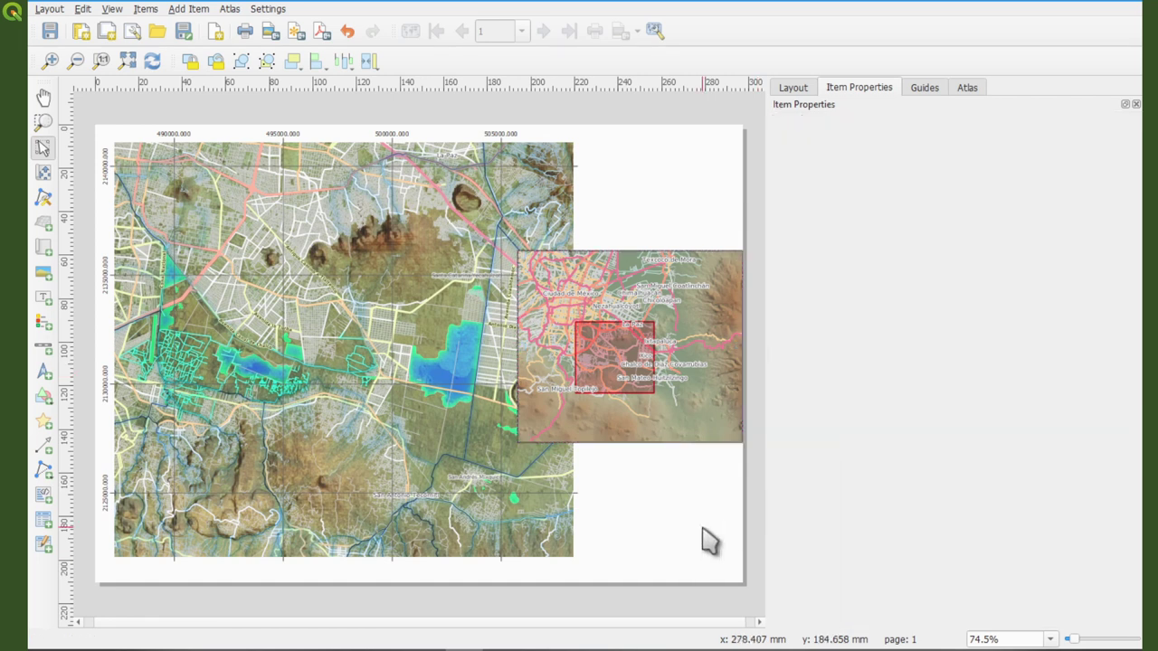
- Set the thickness of the overview map's frame to 0.50 mm and deselect the map
{"action": "left_click", "coordinate": [684, 435]}
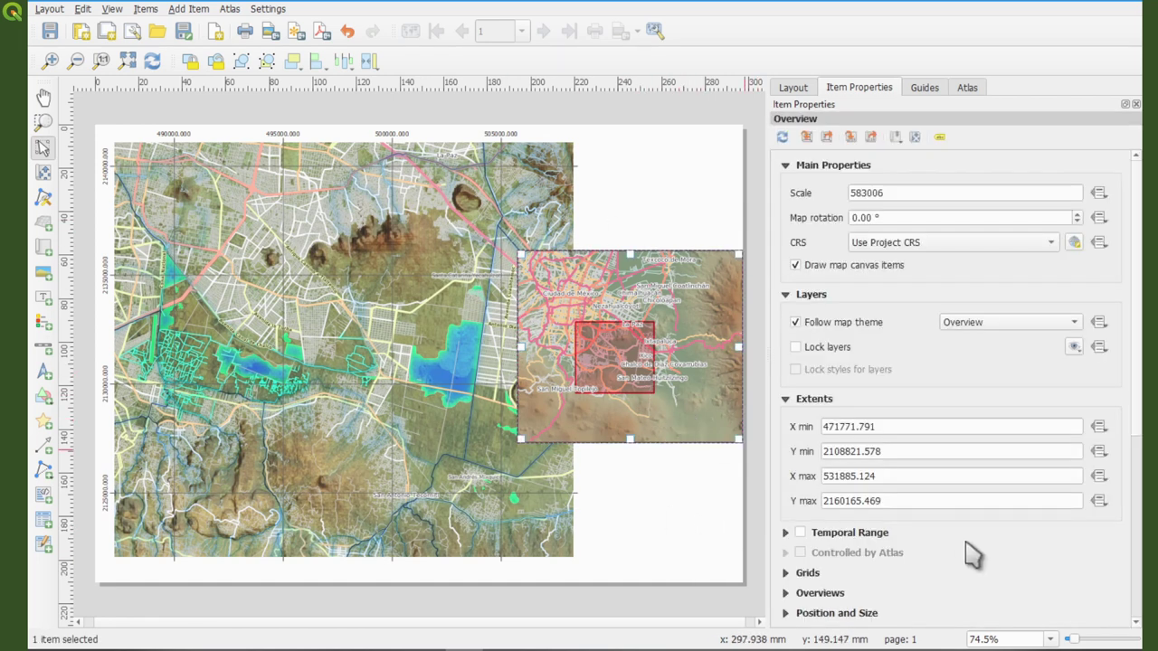
{"action": "scroll", "coordinate": [968, 551], "scroll_direction": "down", "scroll_amount": 3}
{"action": "left_click", "coordinate": [786, 513]}
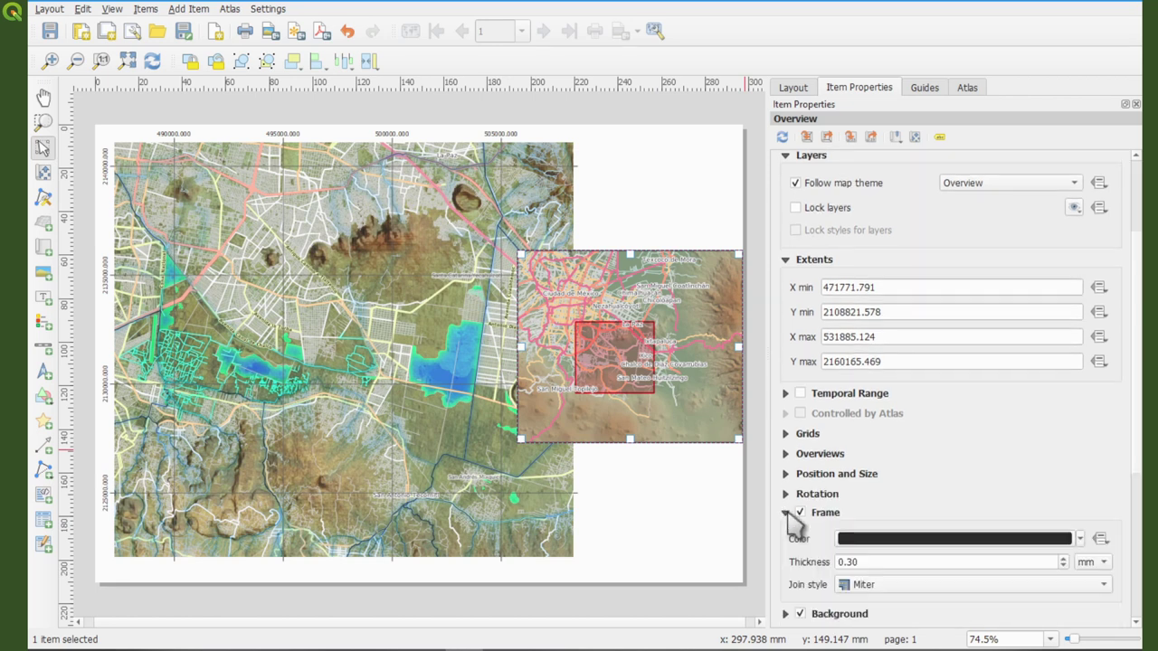
{"action": "scroll", "coordinate": [943, 505], "scroll_direction": "down", "scroll_amount": 2}
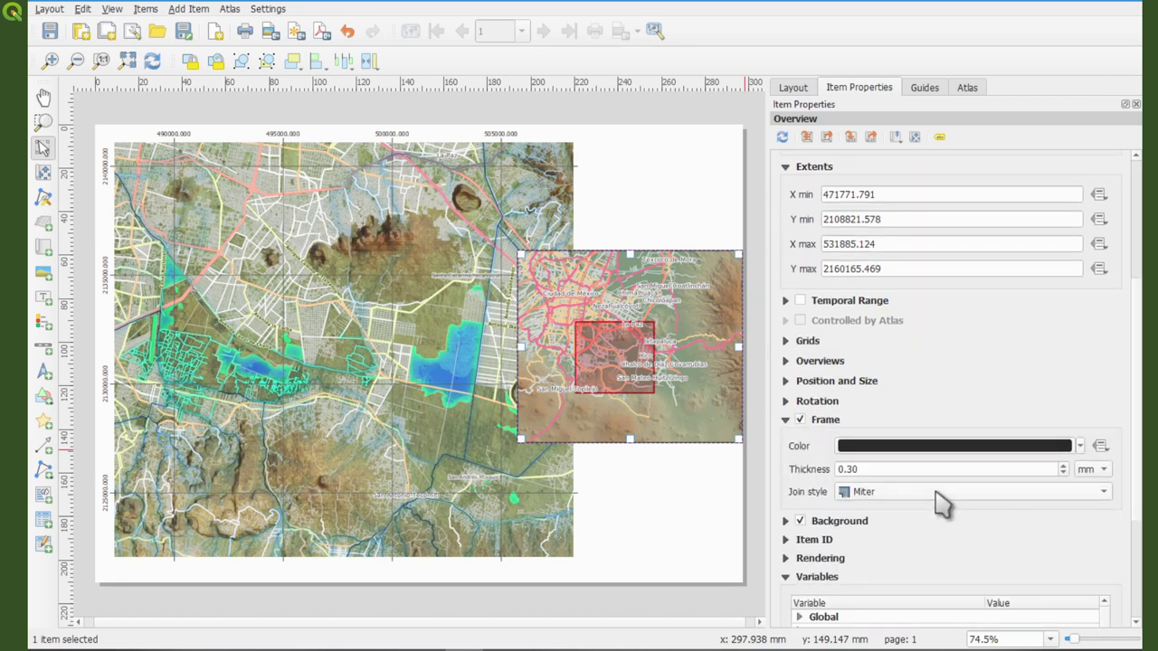
{"action": "left_click", "coordinate": [1065, 466]}
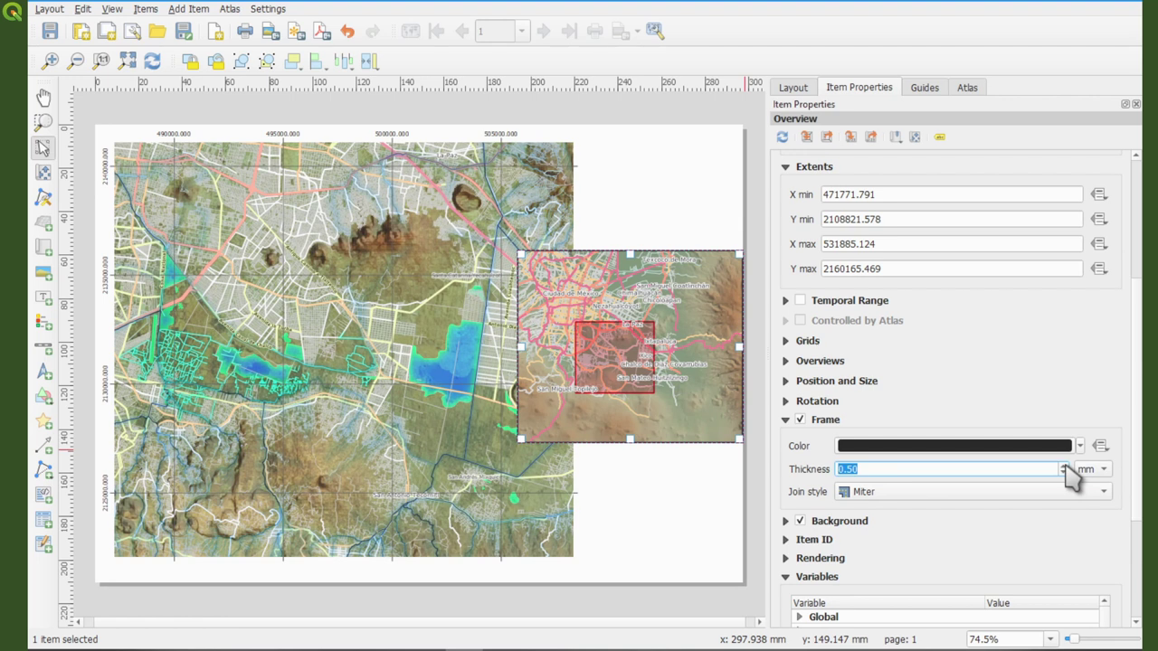
{"action": "left_click", "coordinate": [659, 509]}
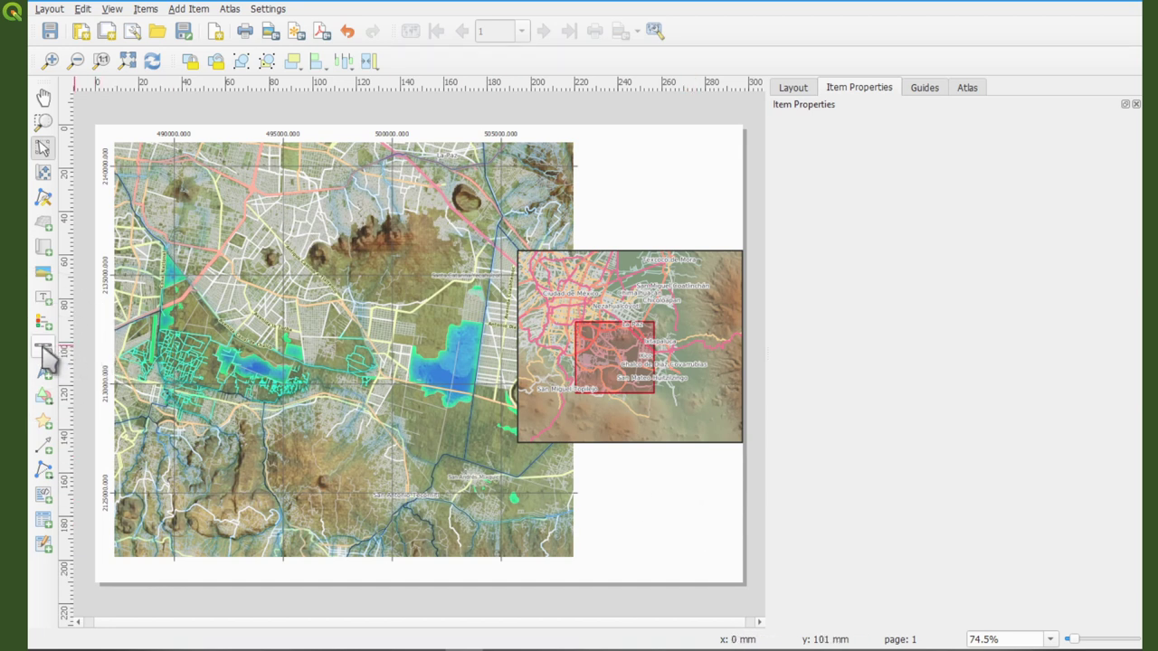
- Add a scale bar with a box about 58 mm wide and 13 mm high just below the overview map
{"action": "left_click", "coordinate": [195, 10]}
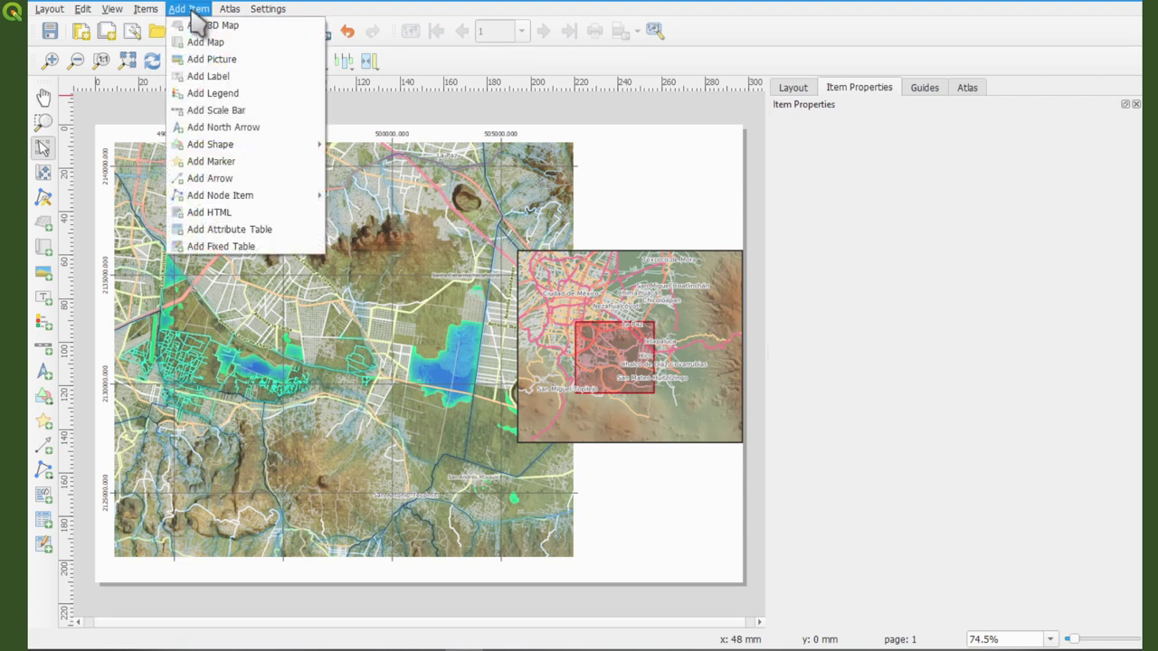
{"action": "left_click", "coordinate": [220, 110]}
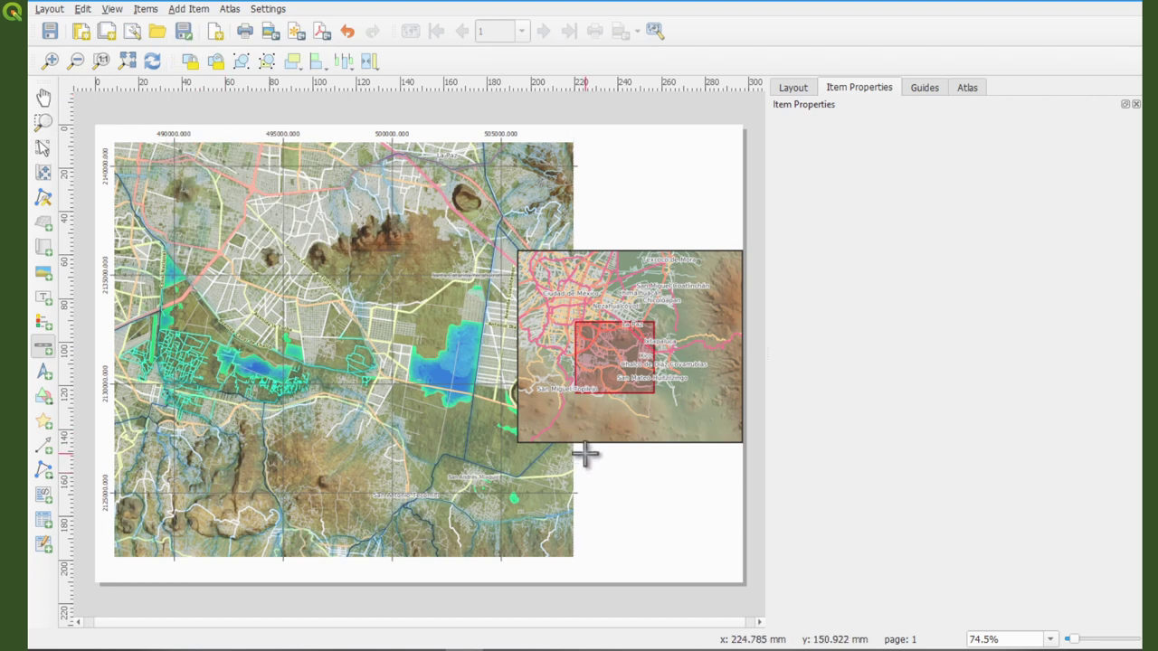
{"action": "left_click_drag", "start_coordinate": [584, 455], "coordinate": [711, 480]}
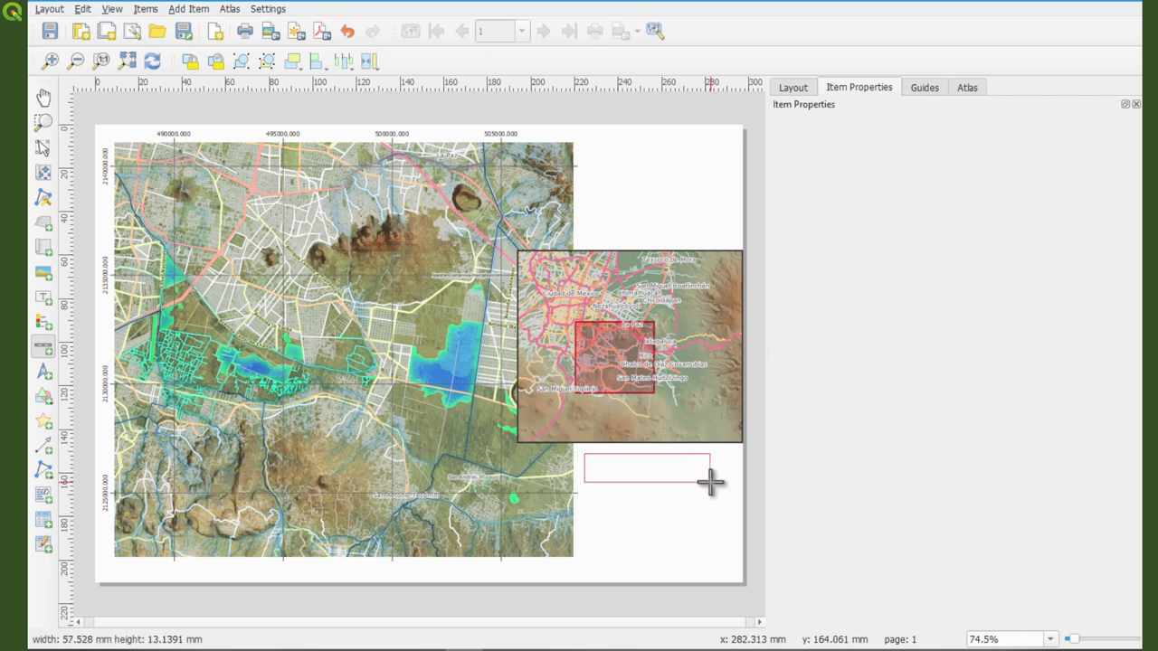
{"action": "left_click", "coordinate": [665, 525]}
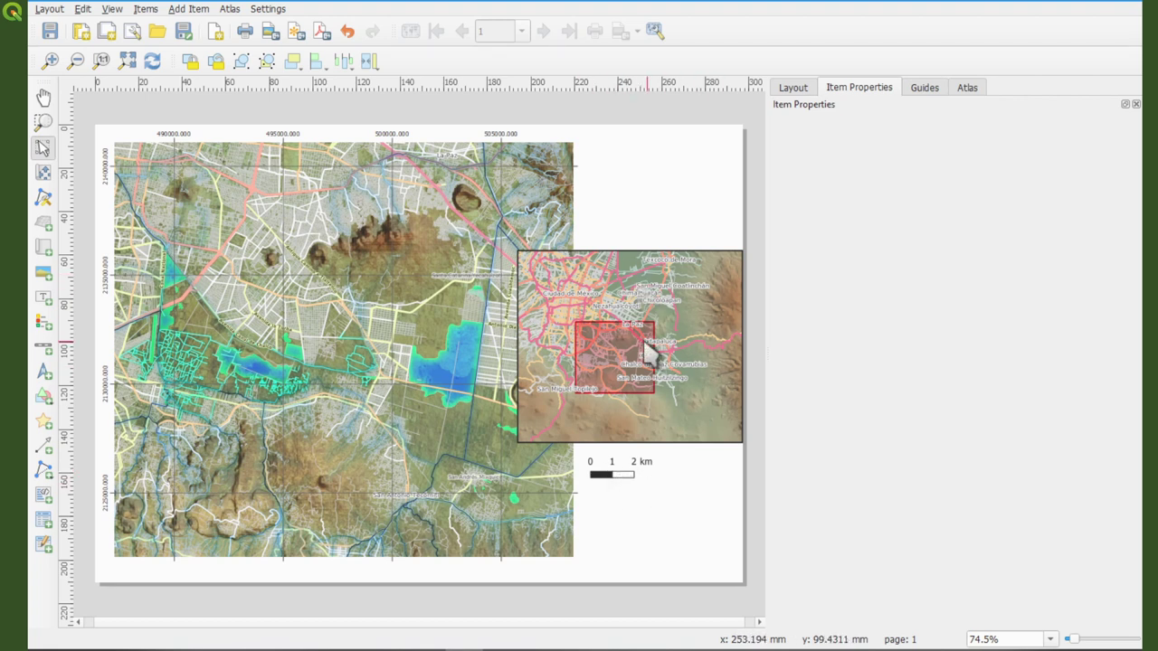
- Move the scale bar beneath the lower-left corner of the main map and deselect it
{"action": "left_click", "coordinate": [624, 480]}
{"action": "left_click_drag", "start_coordinate": [635, 468], "coordinate": [161, 571]}
{"action": "left_click", "coordinate": [246, 584]}
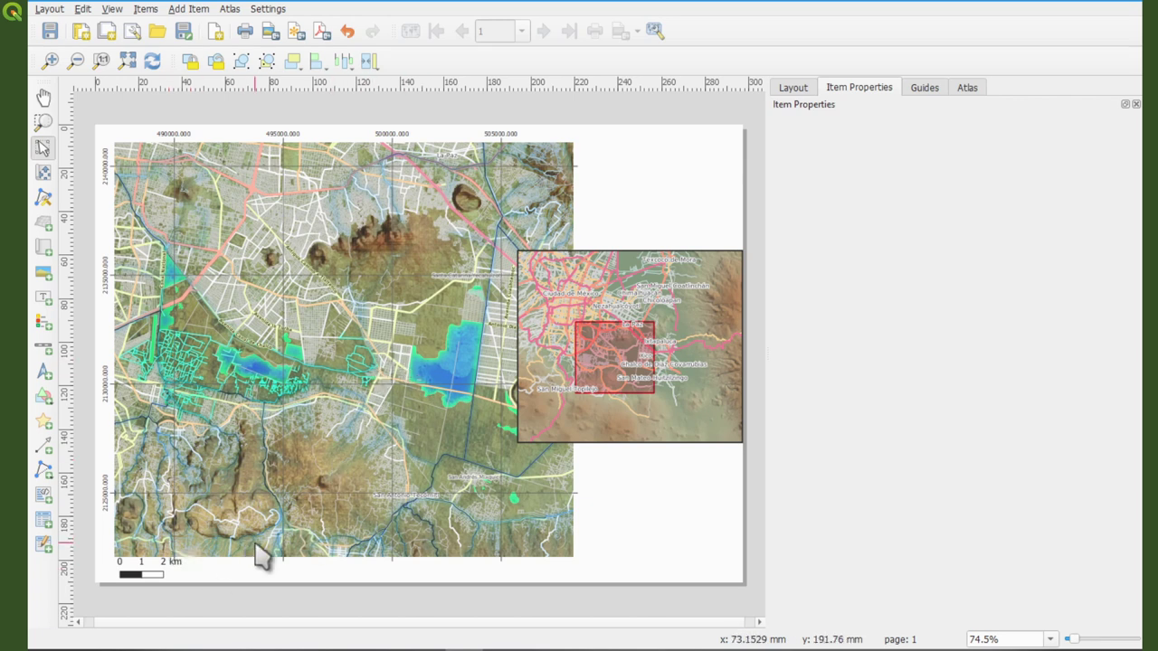
- Try the Double Box, Line Ticks Middle, Line Ticks Down and Line Ticks Up styles on the scale bar
{"action": "left_click", "coordinate": [152, 573]}
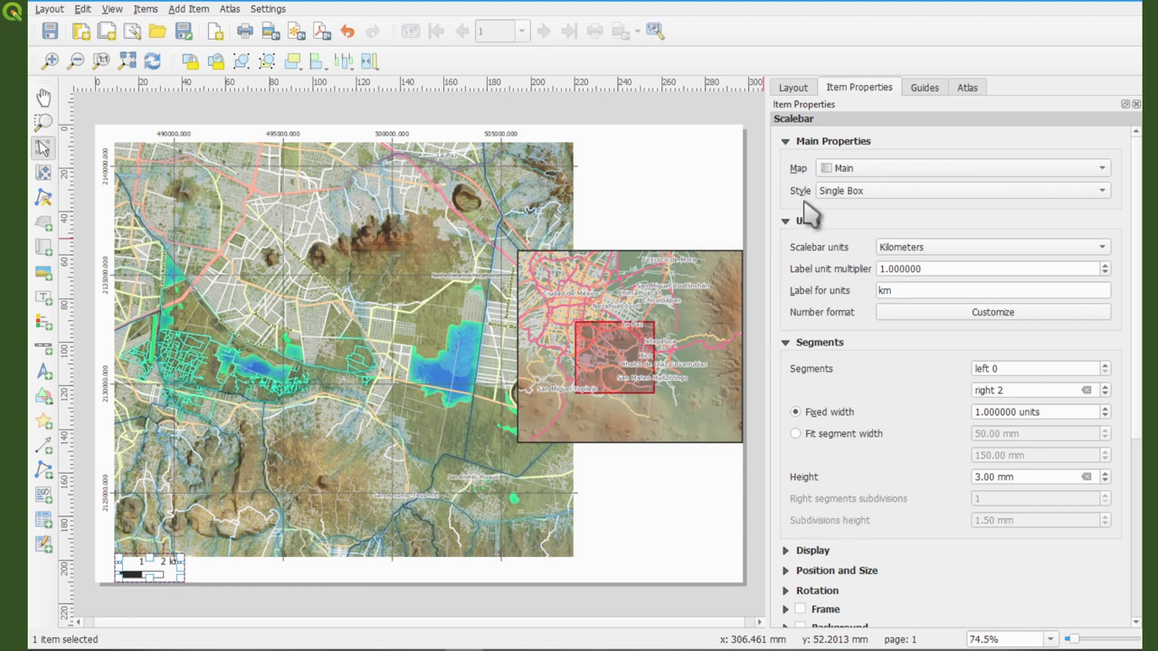
{"action": "left_click", "coordinate": [862, 195]}
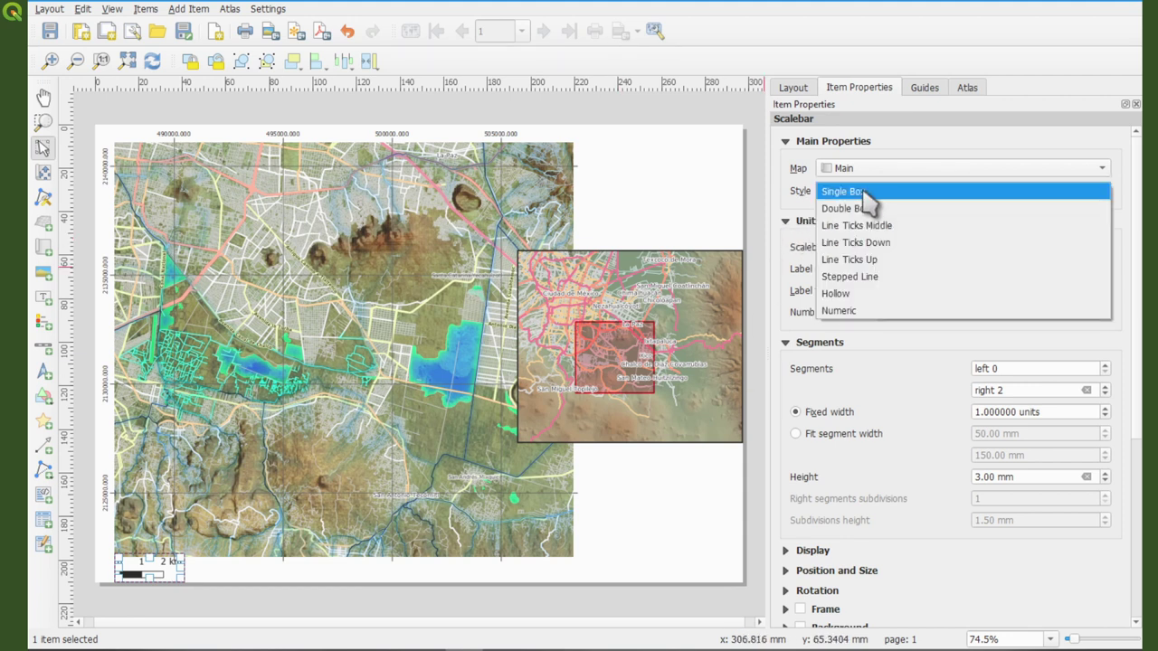
{"action": "left_click", "coordinate": [891, 210]}
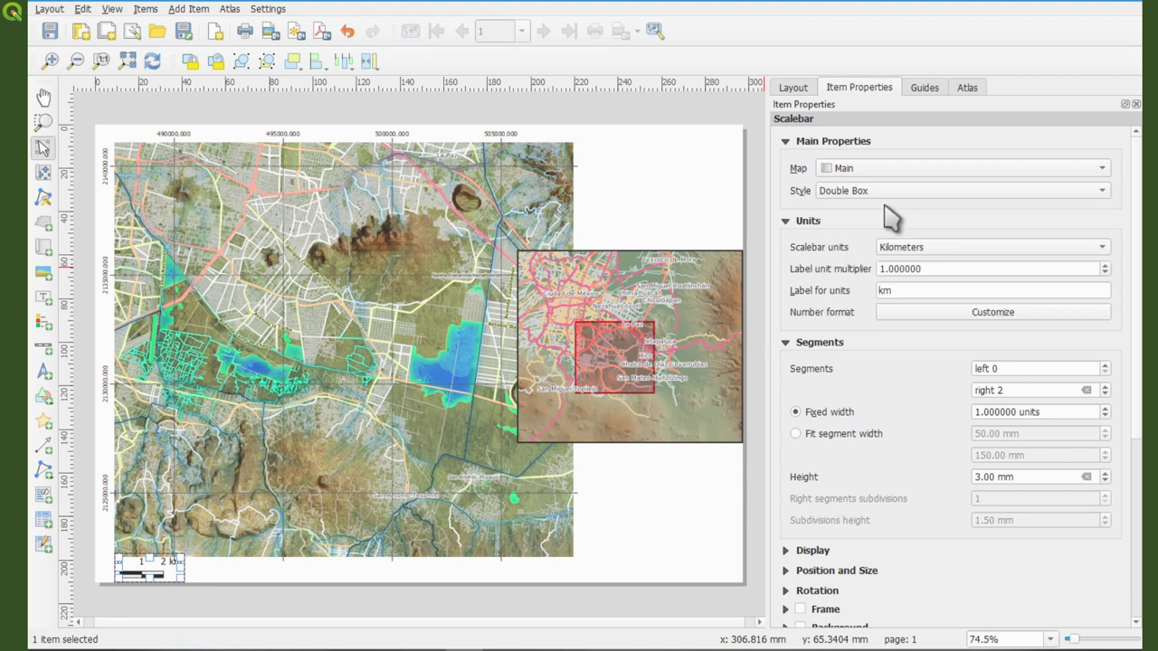
{"action": "left_click", "coordinate": [888, 192]}
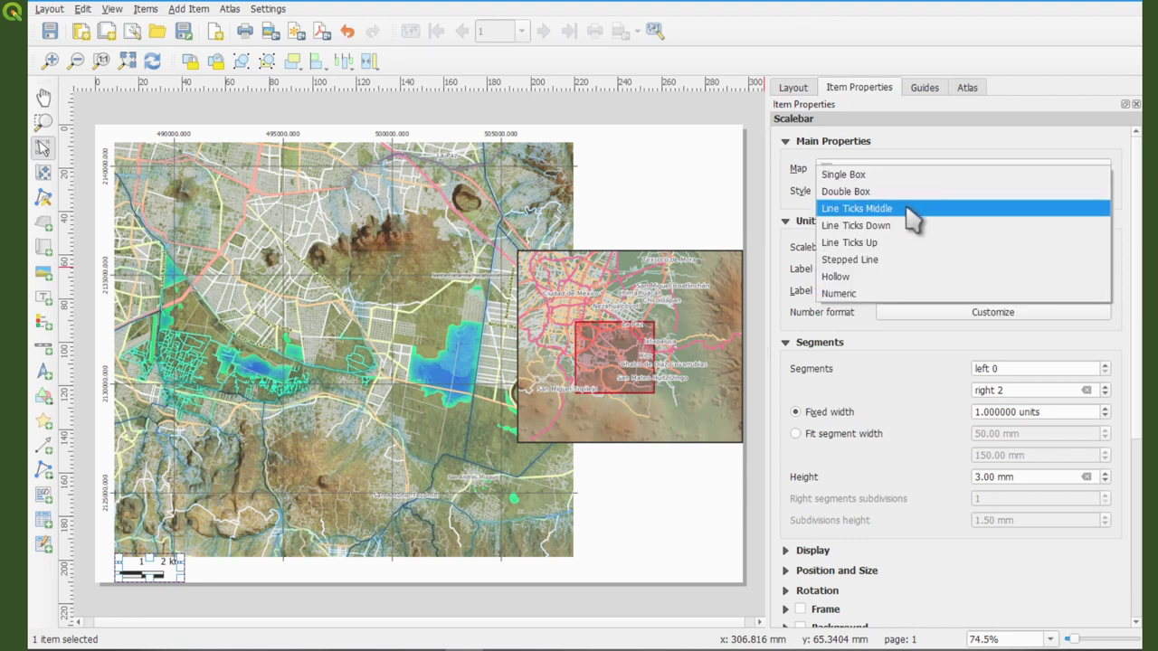
{"action": "left_click", "coordinate": [912, 214]}
{"action": "left_click", "coordinate": [894, 196]}
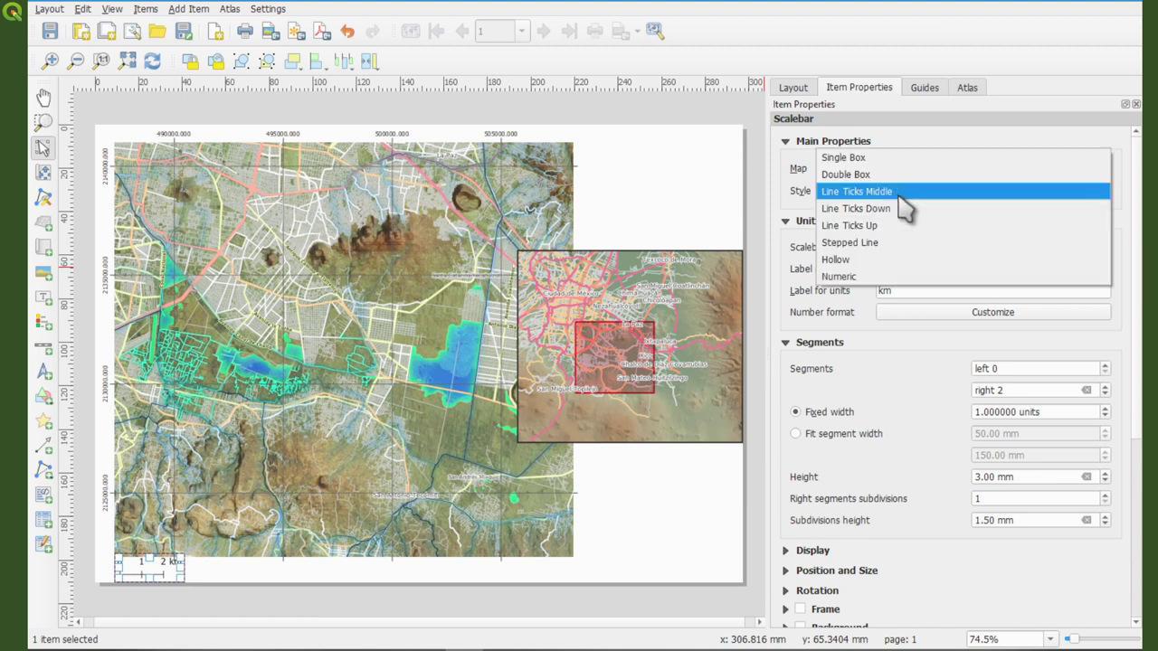
{"action": "left_click", "coordinate": [912, 209]}
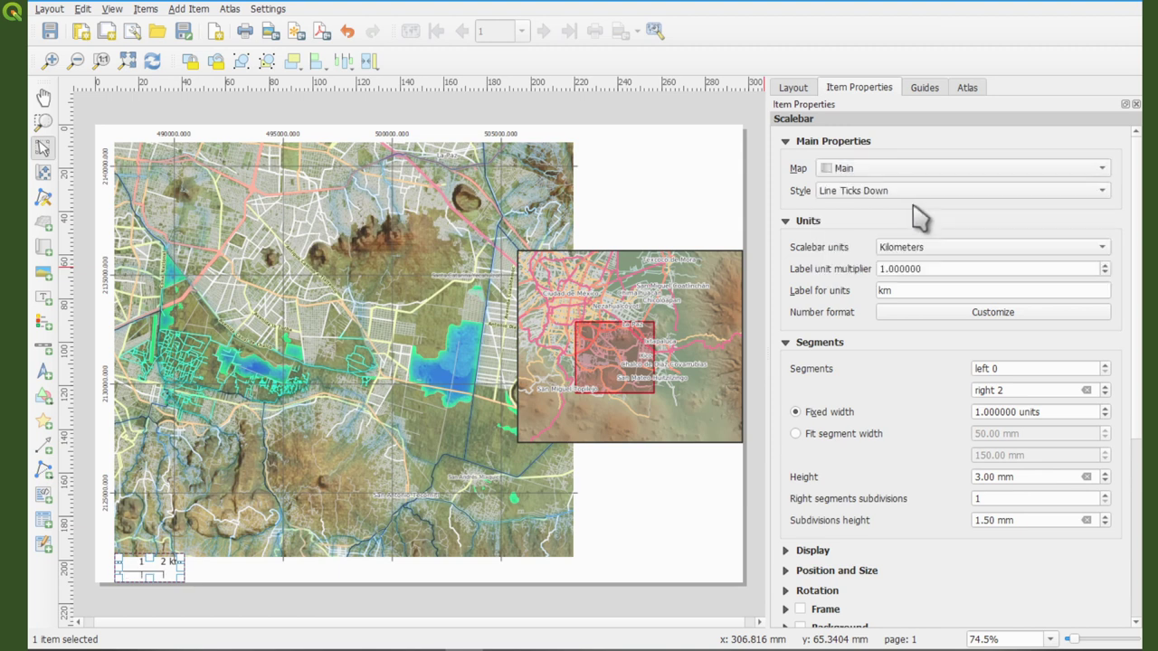
{"action": "left_click", "coordinate": [904, 191]}
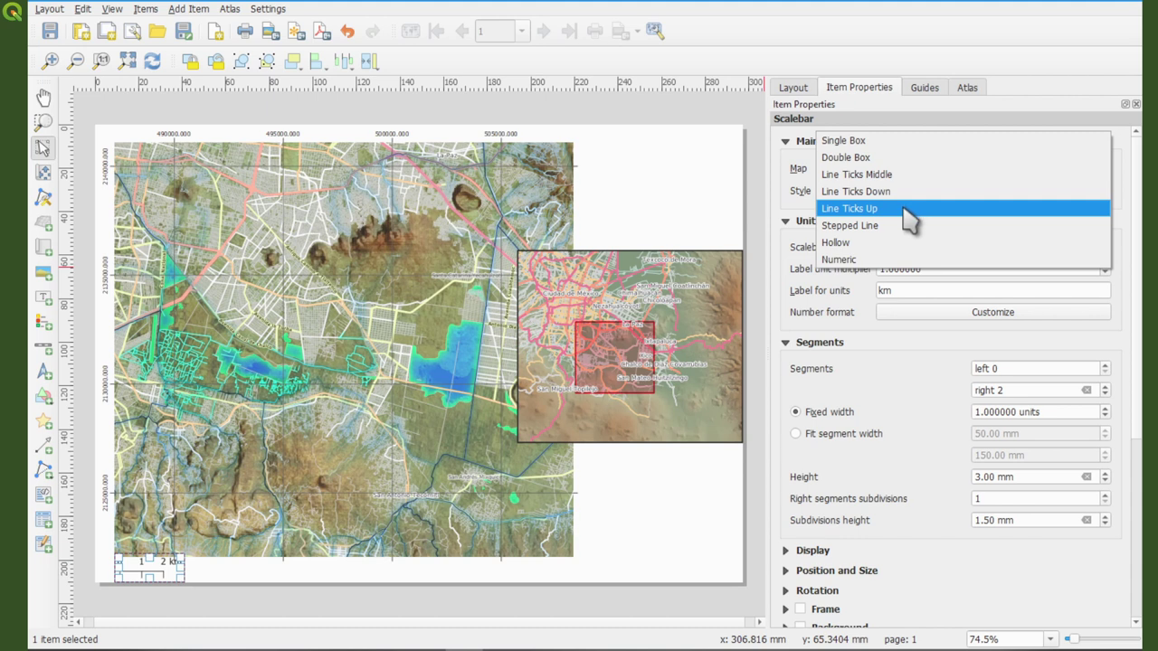
{"action": "left_click", "coordinate": [907, 212]}
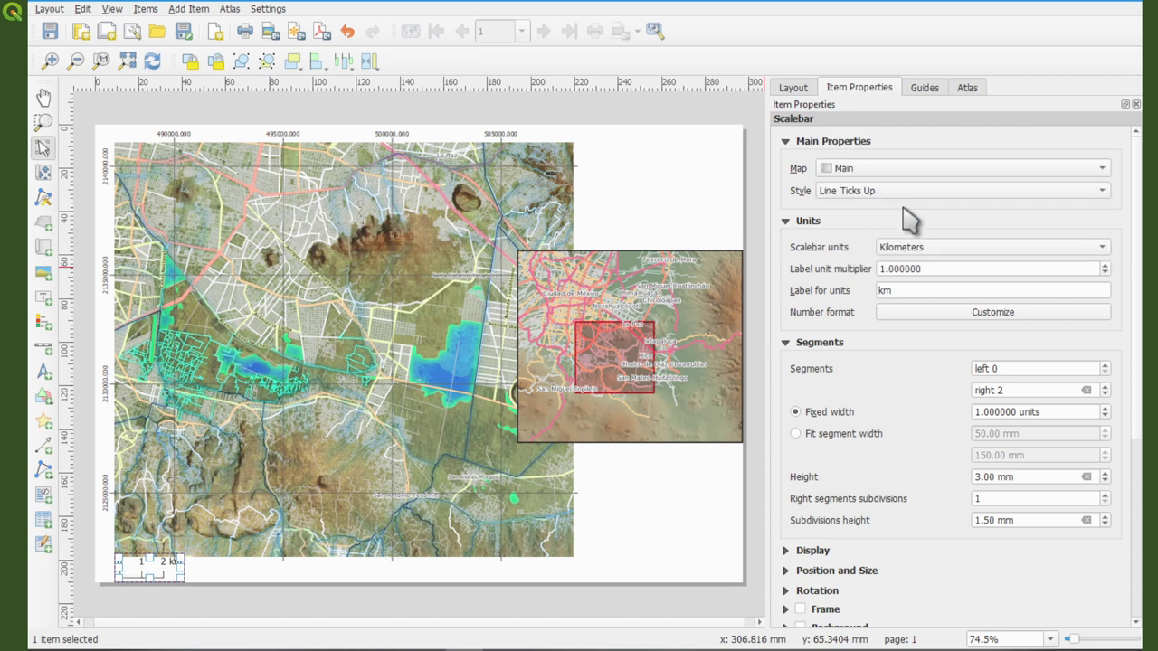
- Try the Stepped Line and Hollow styles on the scale bar and deselect it
{"action": "left_click", "coordinate": [907, 192]}
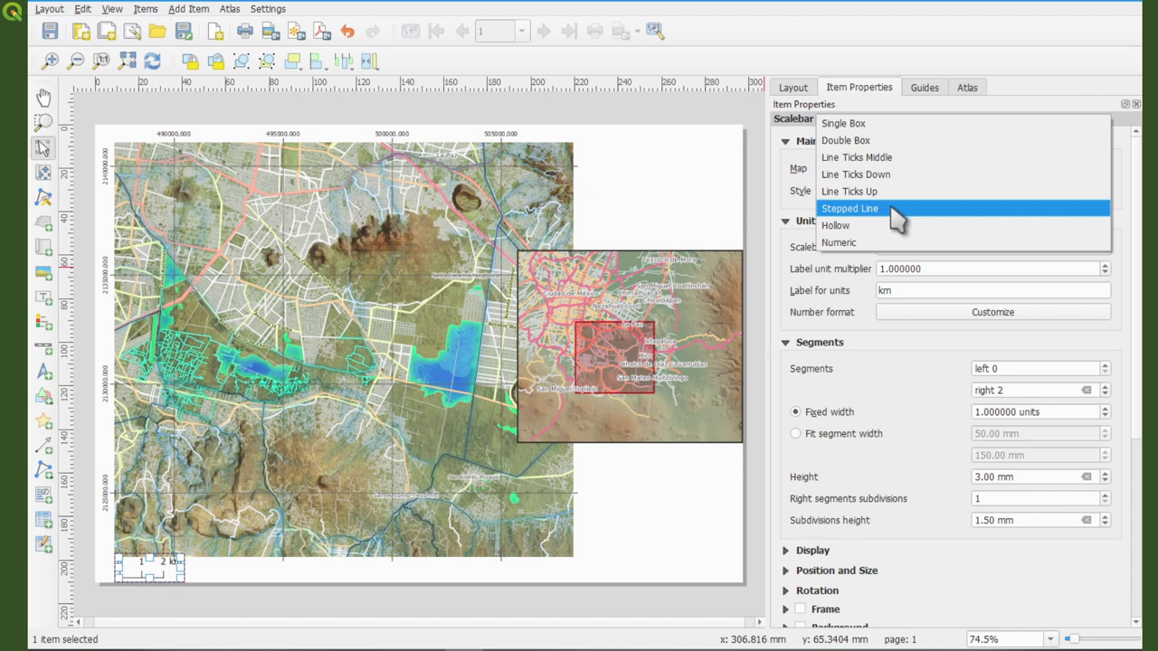
{"action": "left_click", "coordinate": [898, 213]}
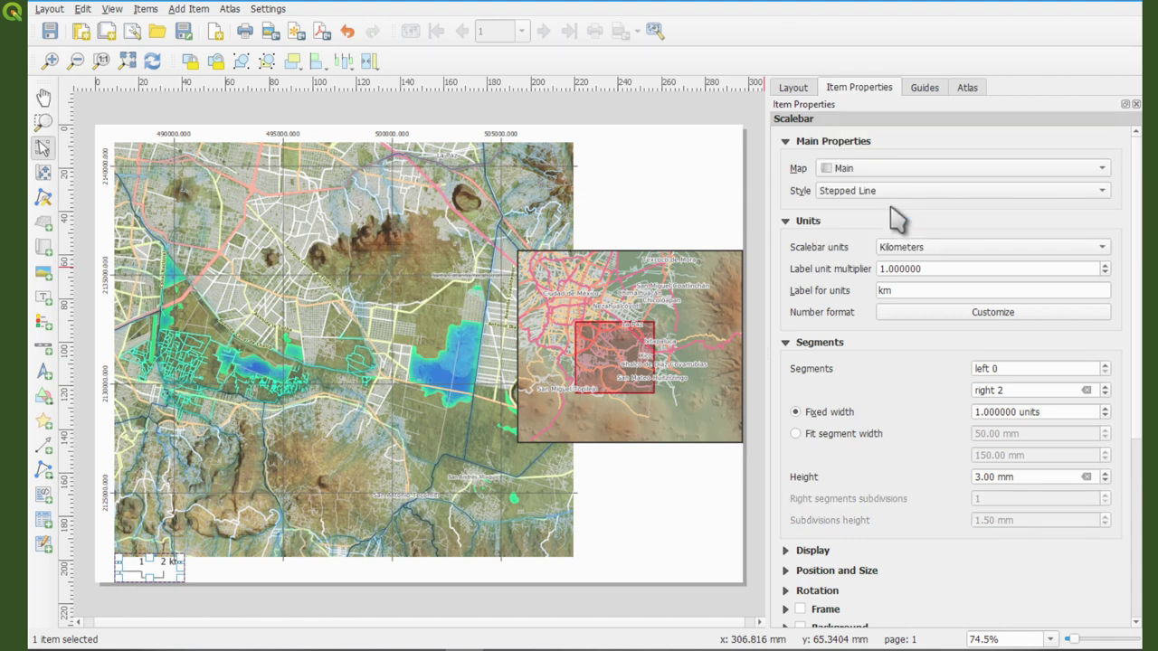
{"action": "left_click", "coordinate": [880, 201]}
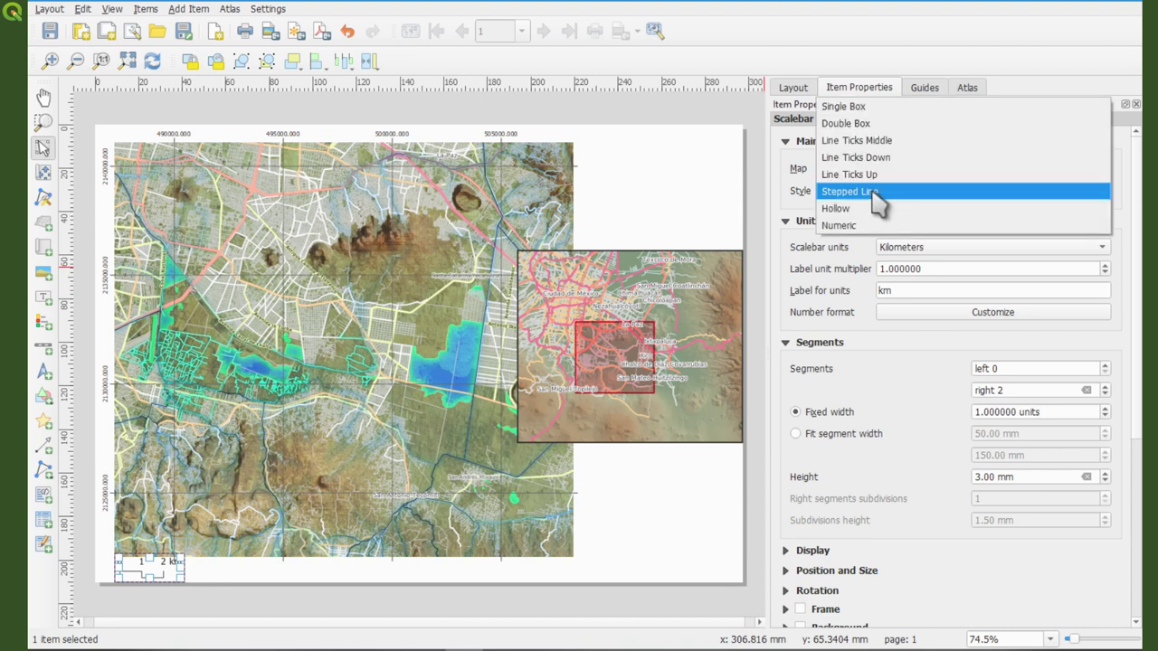
{"action": "left_click", "coordinate": [850, 208]}
{"action": "left_click", "coordinate": [227, 573]}
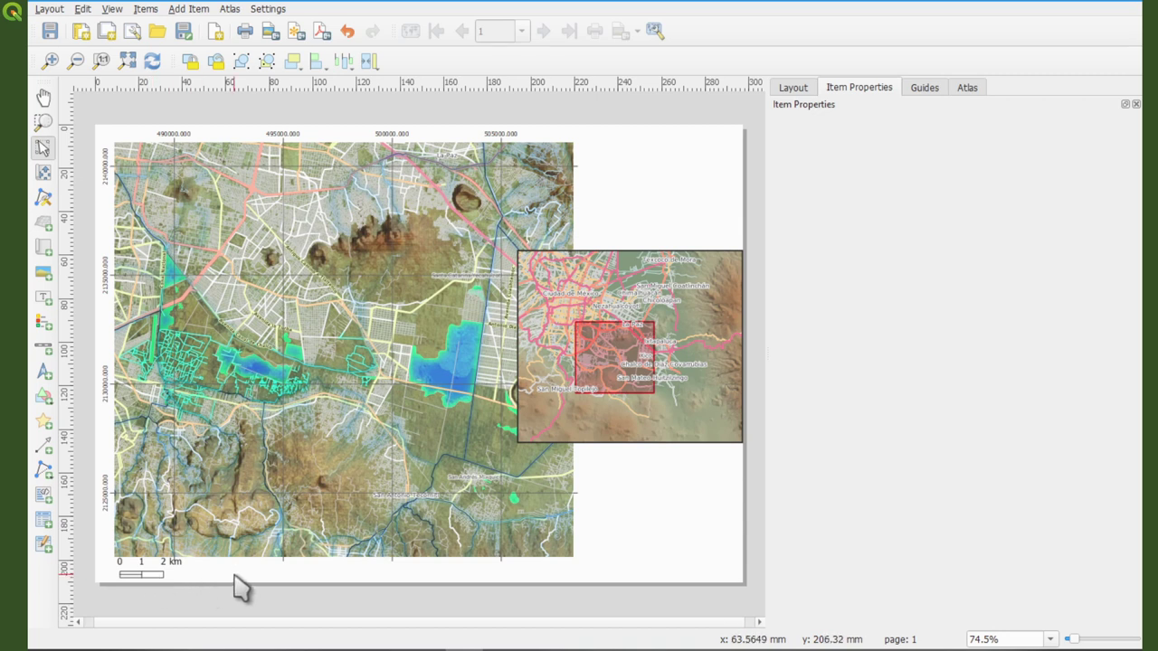
- Set the scale bar's style to Numeric and deselect it
{"action": "left_click", "coordinate": [154, 572]}
{"action": "left_click", "coordinate": [875, 191]}
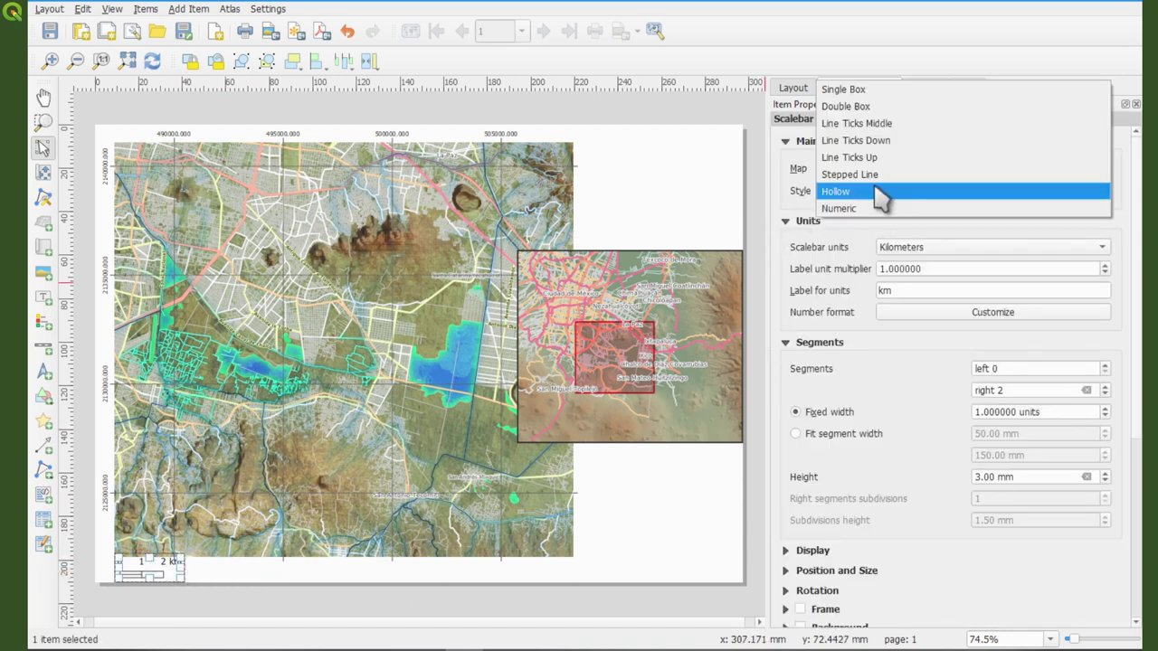
{"action": "left_click", "coordinate": [876, 209]}
{"action": "left_click", "coordinate": [265, 586]}
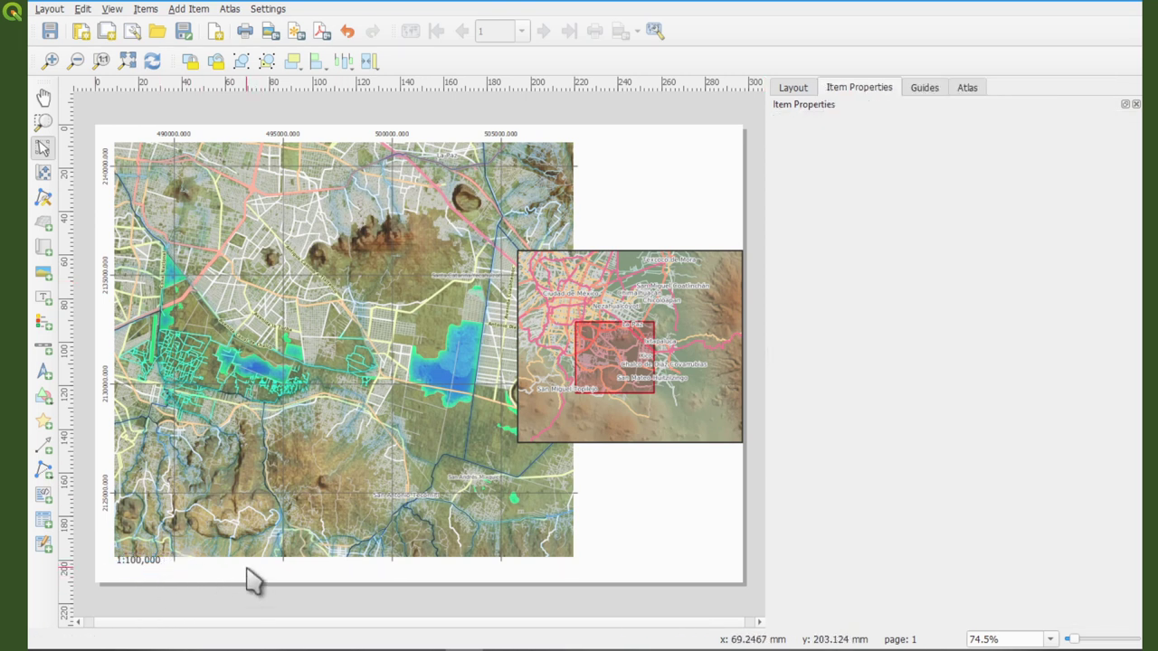
- Move the numeric scale beneath the lower-right corner of the main map, leaving a small gap below the map edge
{"action": "left_click", "coordinate": [138, 562]}
{"action": "left_click_drag", "start_coordinate": [135, 563], "coordinate": [528, 565]}
{"action": "left_click", "coordinate": [653, 573]}
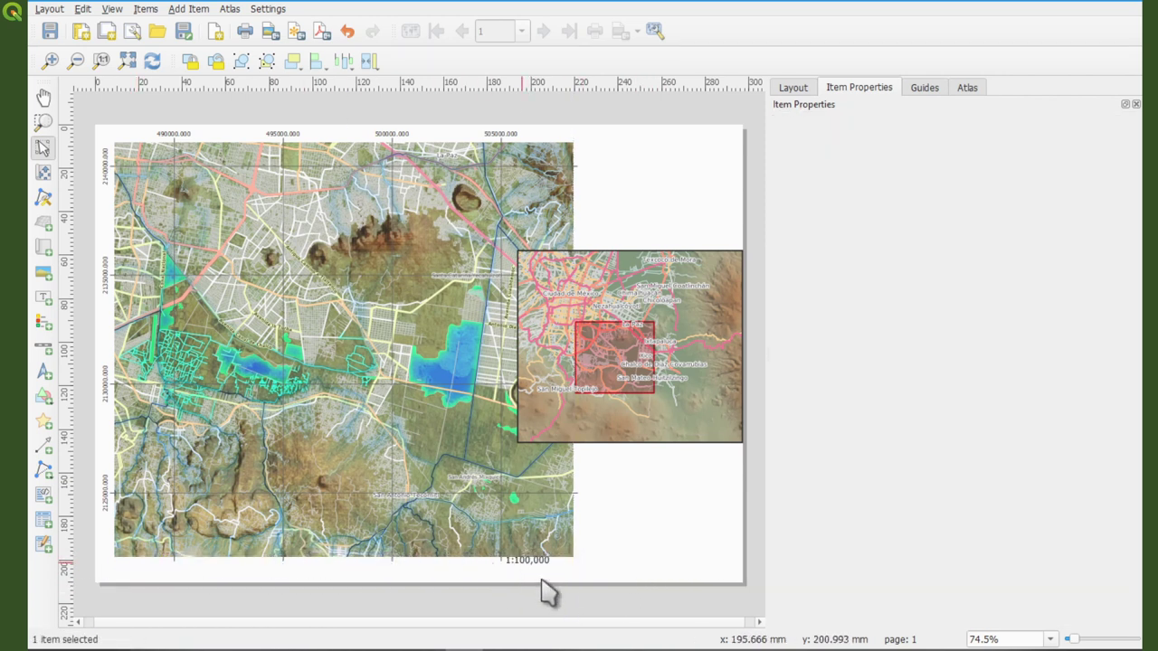
{"action": "left_click", "coordinate": [540, 568]}
{"action": "left_click_drag", "start_coordinate": [538, 580], "coordinate": [548, 564]}
{"action": "left_click", "coordinate": [630, 571]}
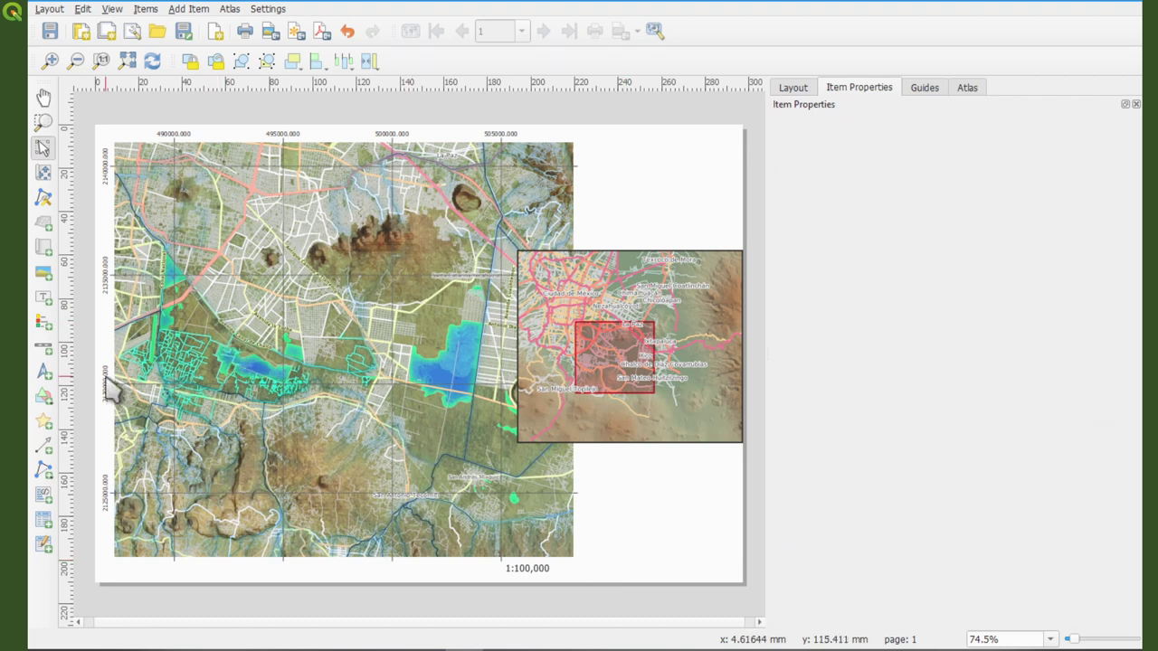
- Add a second scale bar beneath the lower-left corner of the main map
{"action": "left_click", "coordinate": [43, 351]}
{"action": "left_click_drag", "start_coordinate": [114, 563], "coordinate": [398, 580]}
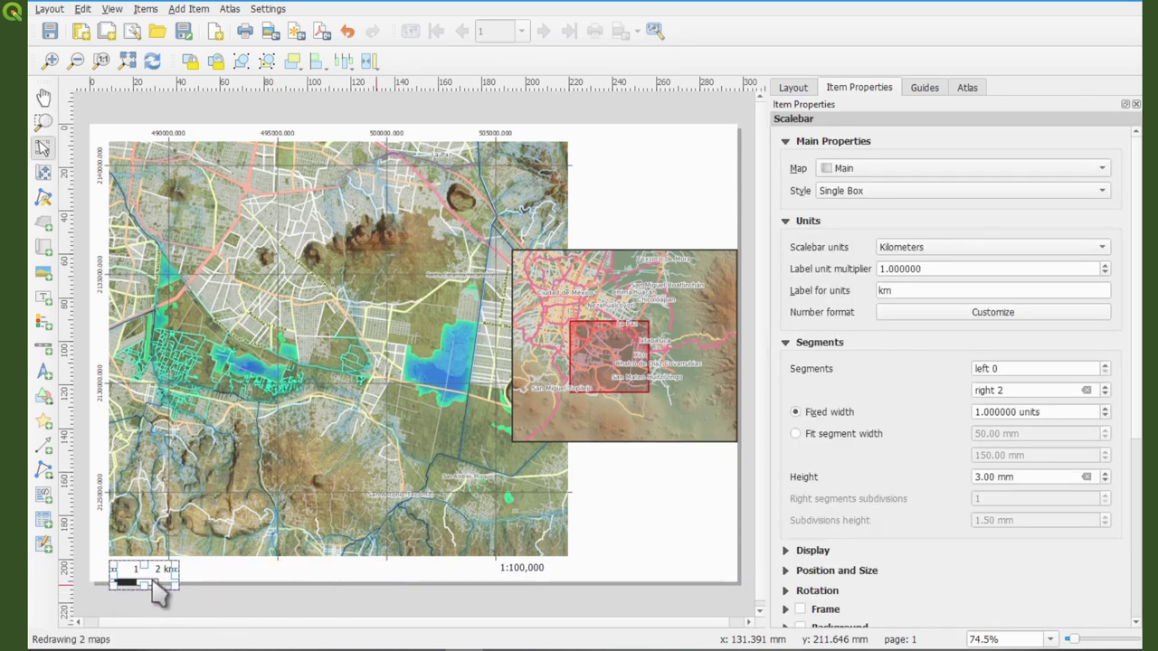
{"action": "left_click", "coordinate": [260, 575]}
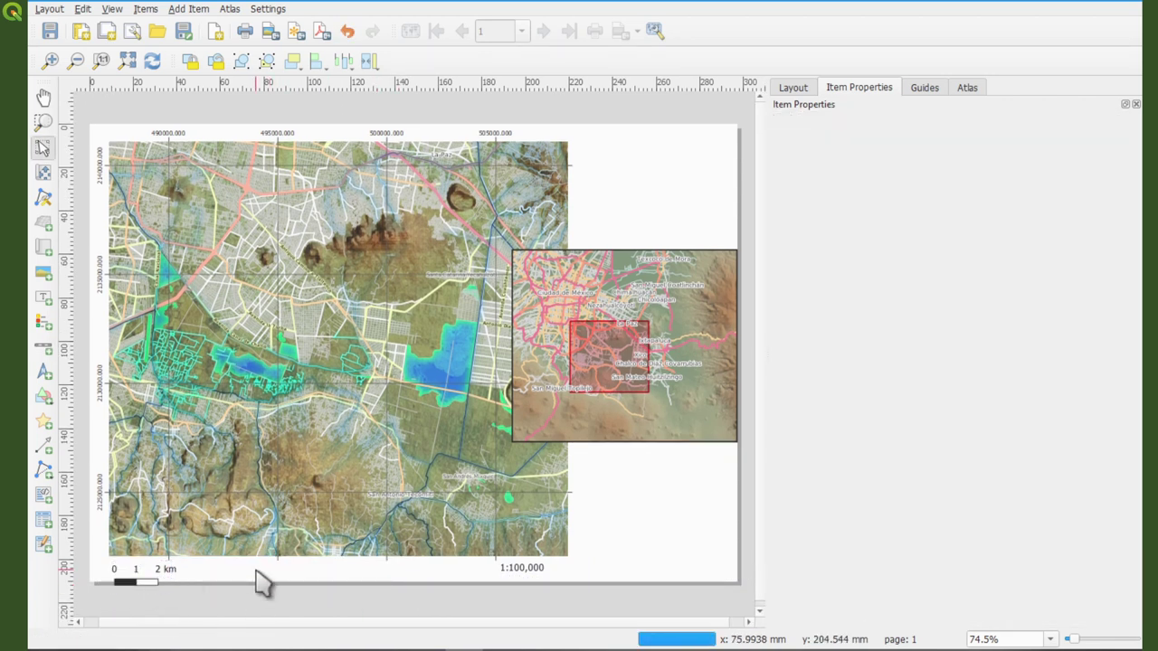
- Nudge the new scale bar upward so it sits within the page, directly below the main map's lower-left corner
{"action": "left_click", "coordinate": [156, 583]}
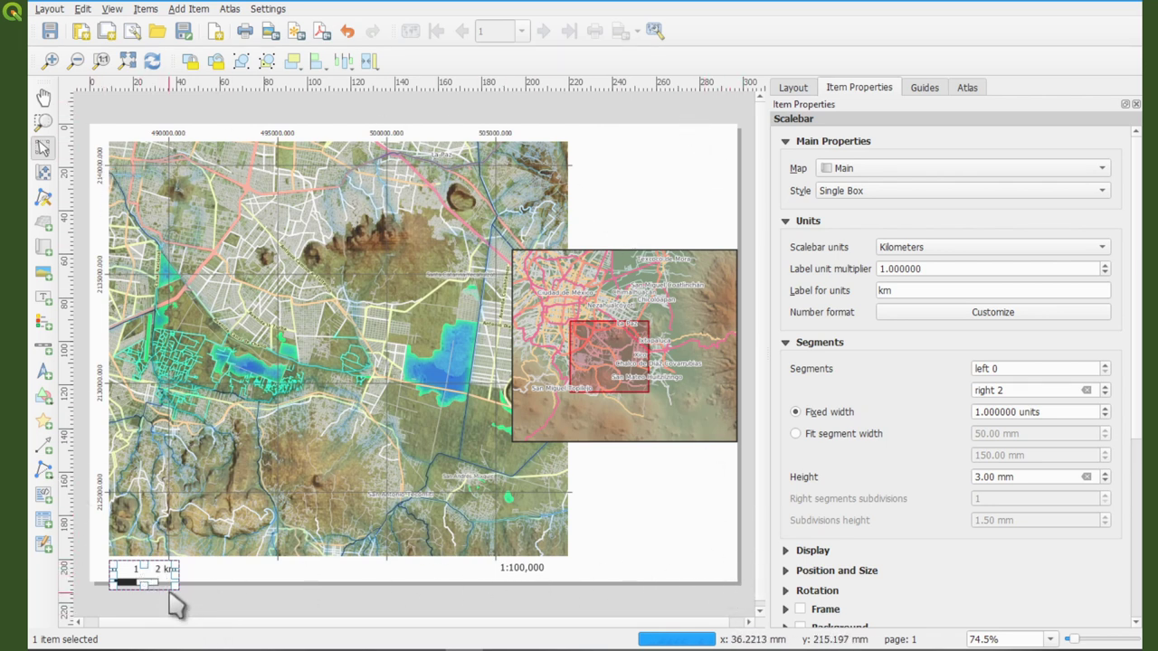
{"action": "left_click_drag", "start_coordinate": [158, 576], "coordinate": [155, 563]}
{"action": "left_click", "coordinate": [83, 586]}
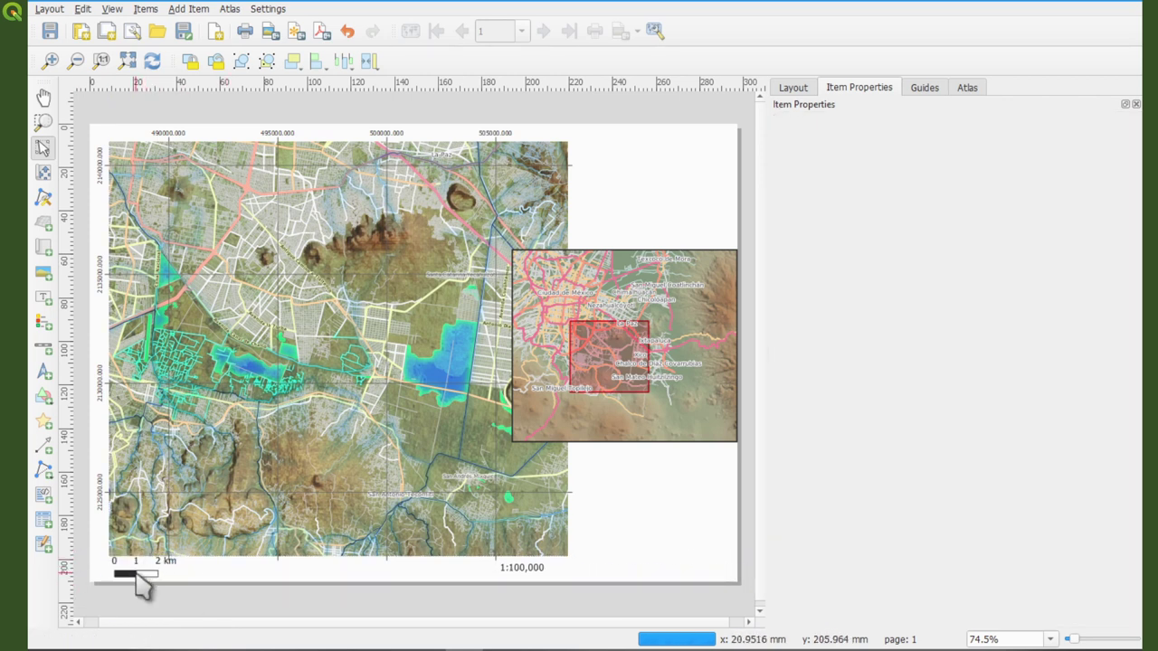
{"action": "left_click_drag", "start_coordinate": [143, 557], "coordinate": [162, 579]}
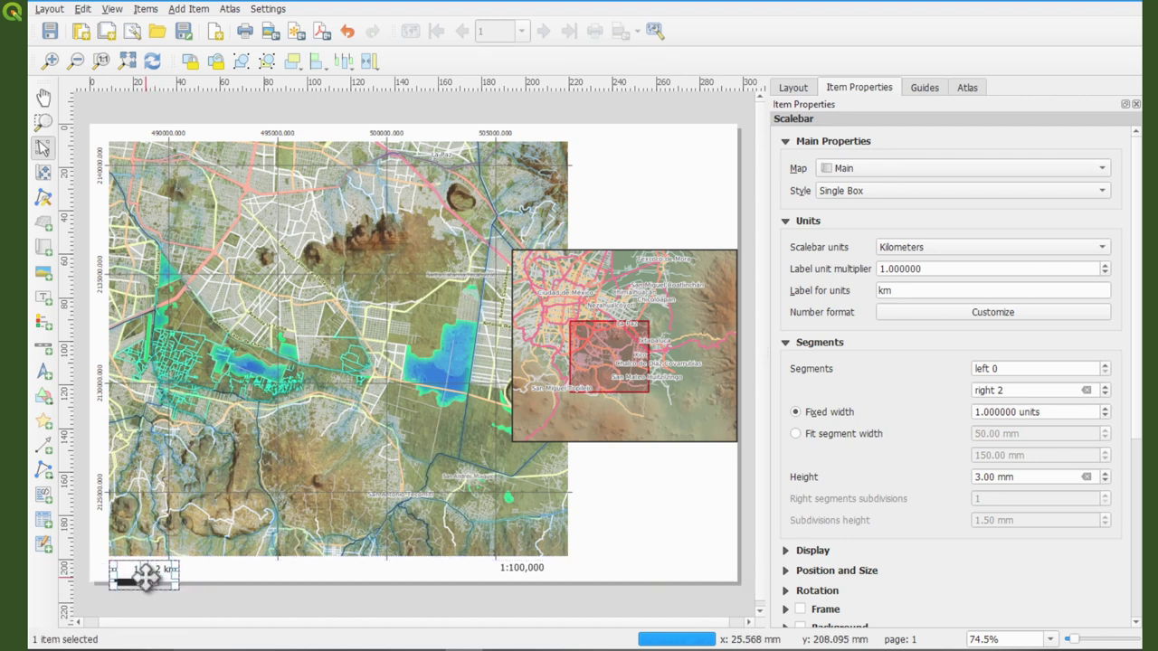
{"action": "left_click_drag", "start_coordinate": [155, 576], "coordinate": [156, 567]}
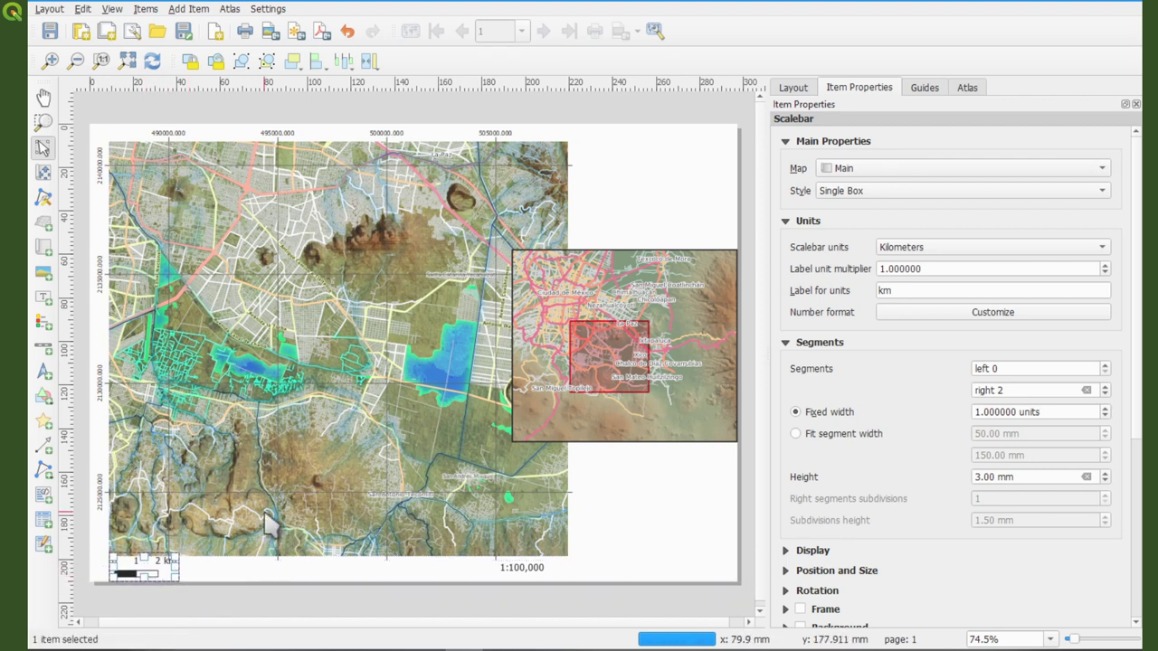
- Set the segment height of the graphic scale bar beneath the main map's lower-left corner to 2 mm
{"action": "left_click", "coordinate": [331, 419]}
{"action": "left_click", "coordinate": [158, 603]}
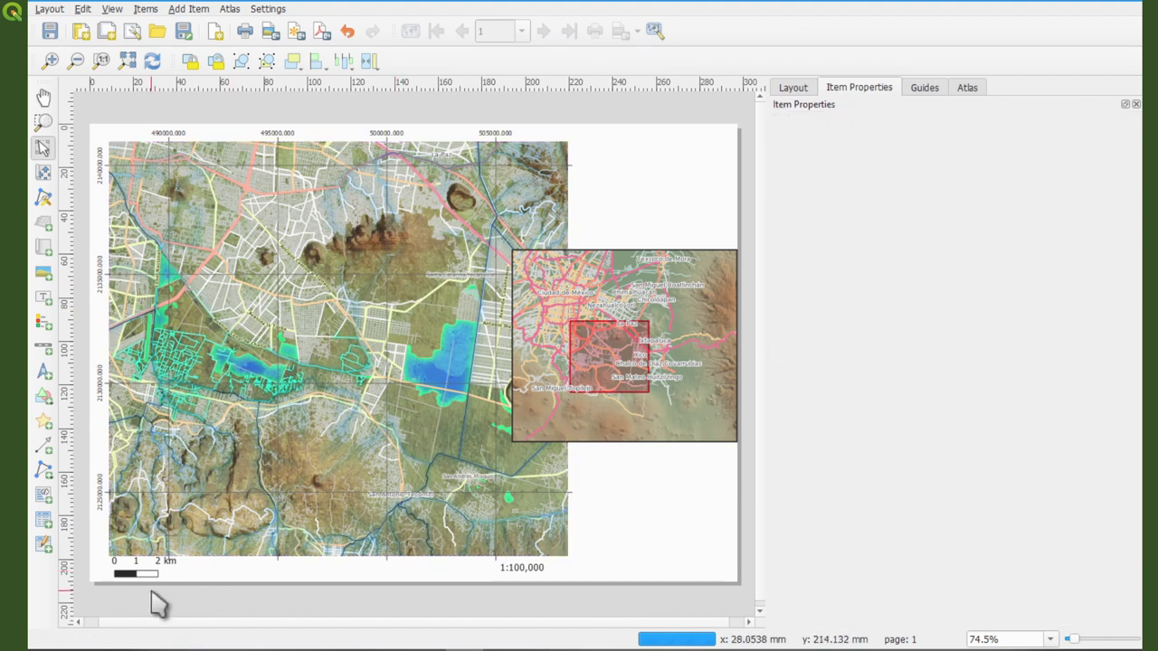
{"action": "left_click", "coordinate": [148, 577]}
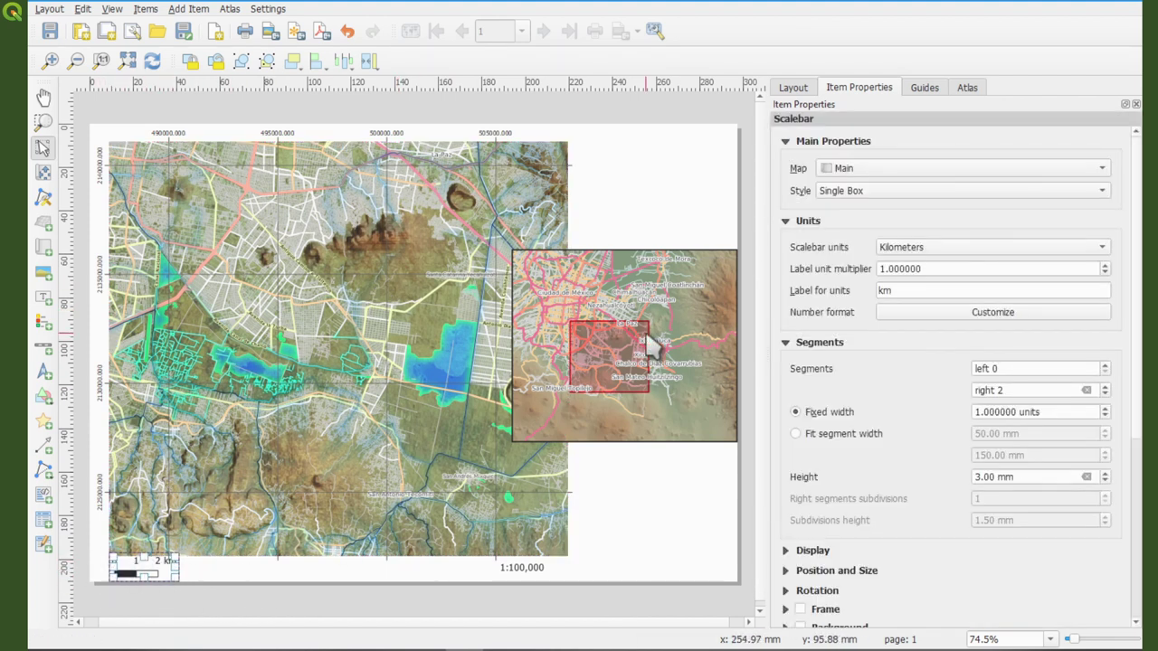
{"action": "scroll", "coordinate": [1137, 369], "scroll_direction": "down", "scroll_amount": 2}
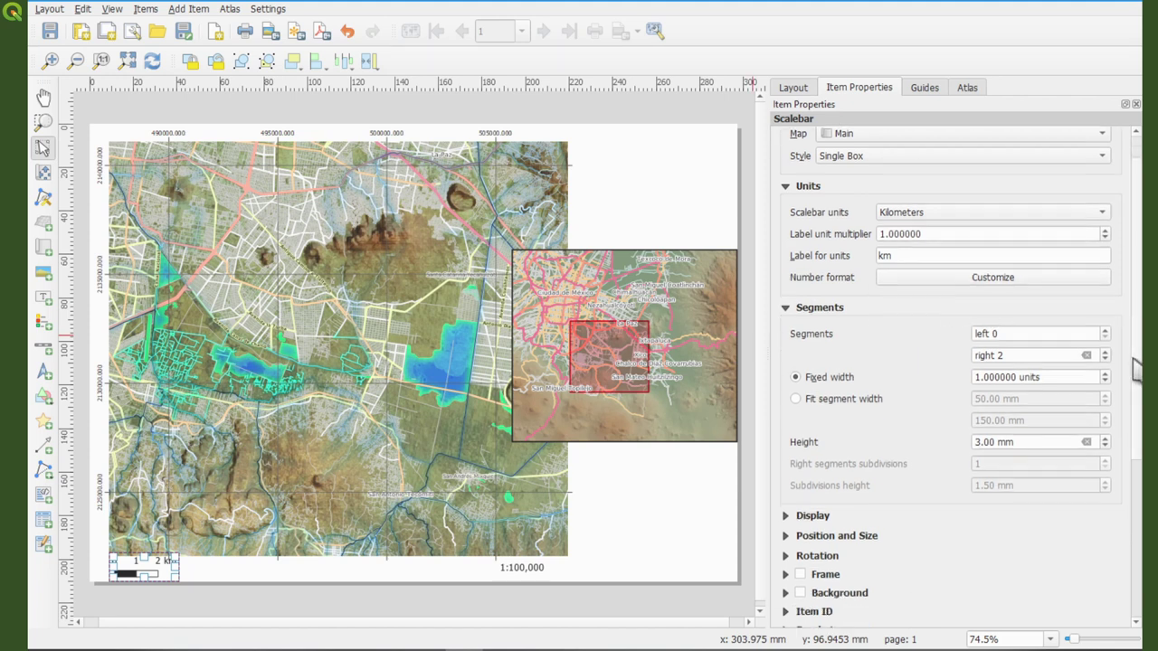
{"action": "scroll", "coordinate": [1135, 398], "scroll_direction": "down", "scroll_amount": 6}
{"action": "scroll", "coordinate": [1134, 414], "scroll_direction": "up", "scroll_amount": 2}
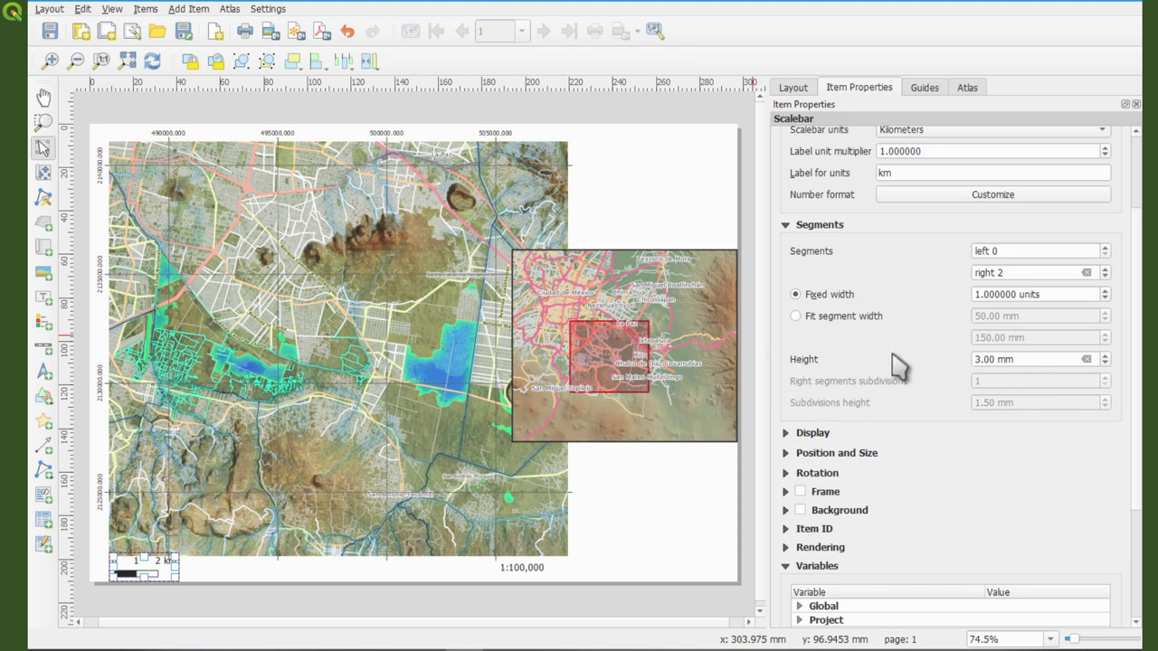
{"action": "left_click", "coordinate": [1105, 363]}
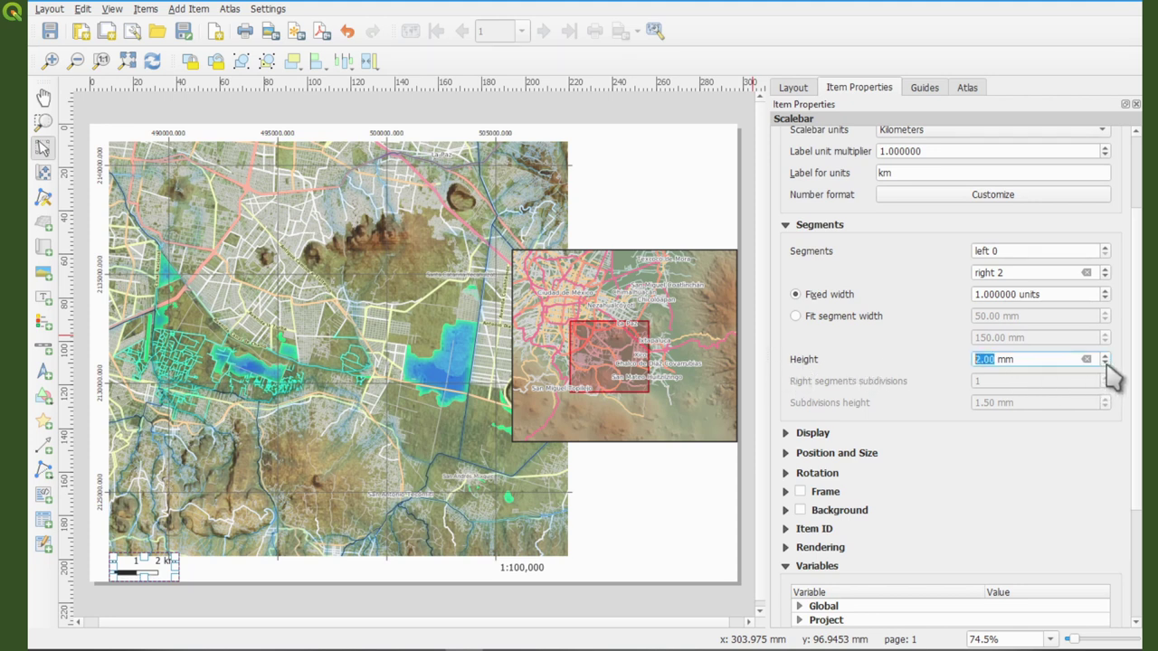
{"action": "left_click", "coordinate": [218, 572]}
- Shift the graphic scale bar slightly downward, keeping it aligned with the main map's left edge, and deselect it
{"action": "left_click", "coordinate": [145, 573]}
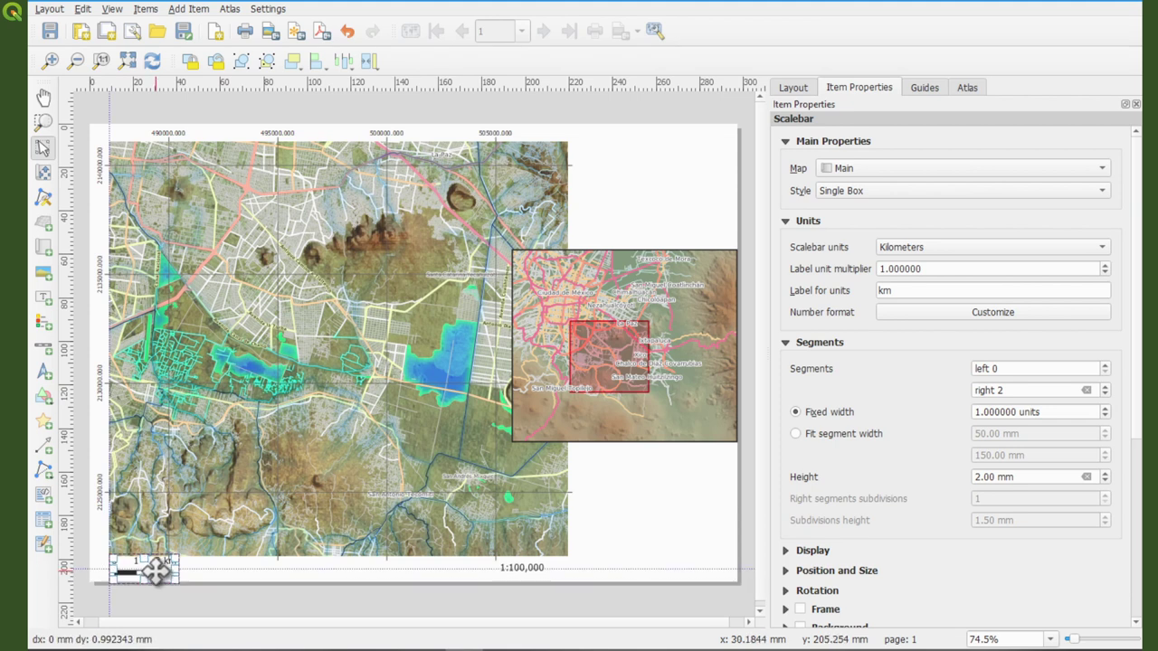
{"action": "left_click", "coordinate": [237, 584]}
{"action": "left_click", "coordinate": [152, 571]}
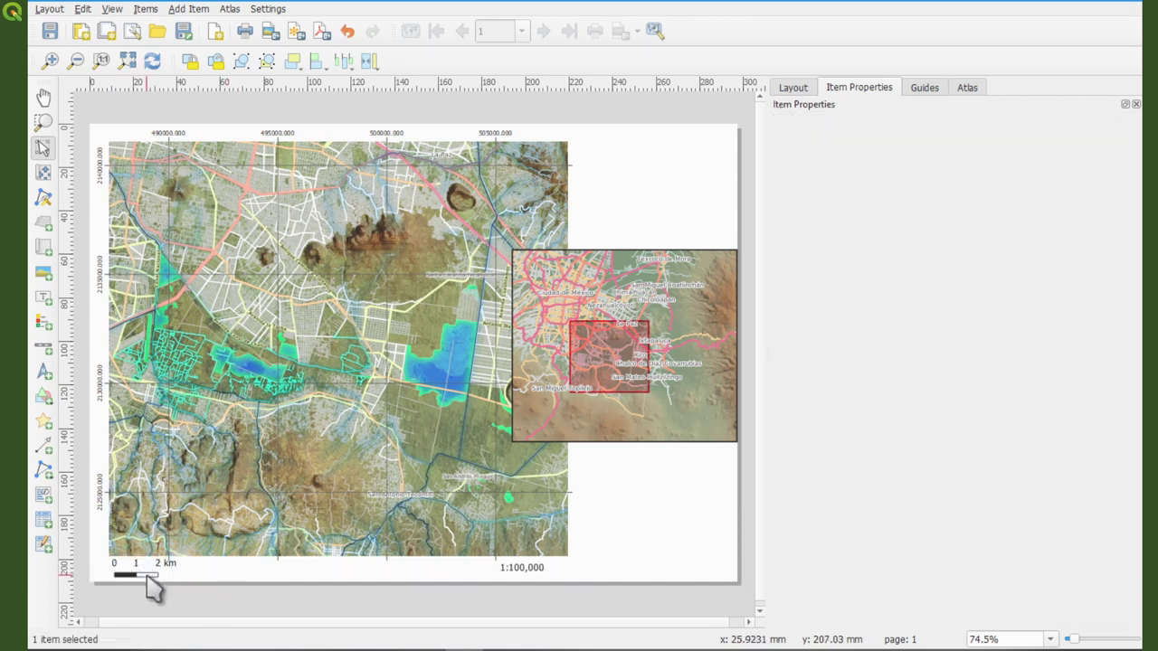
{"action": "left_click", "coordinate": [211, 589]}
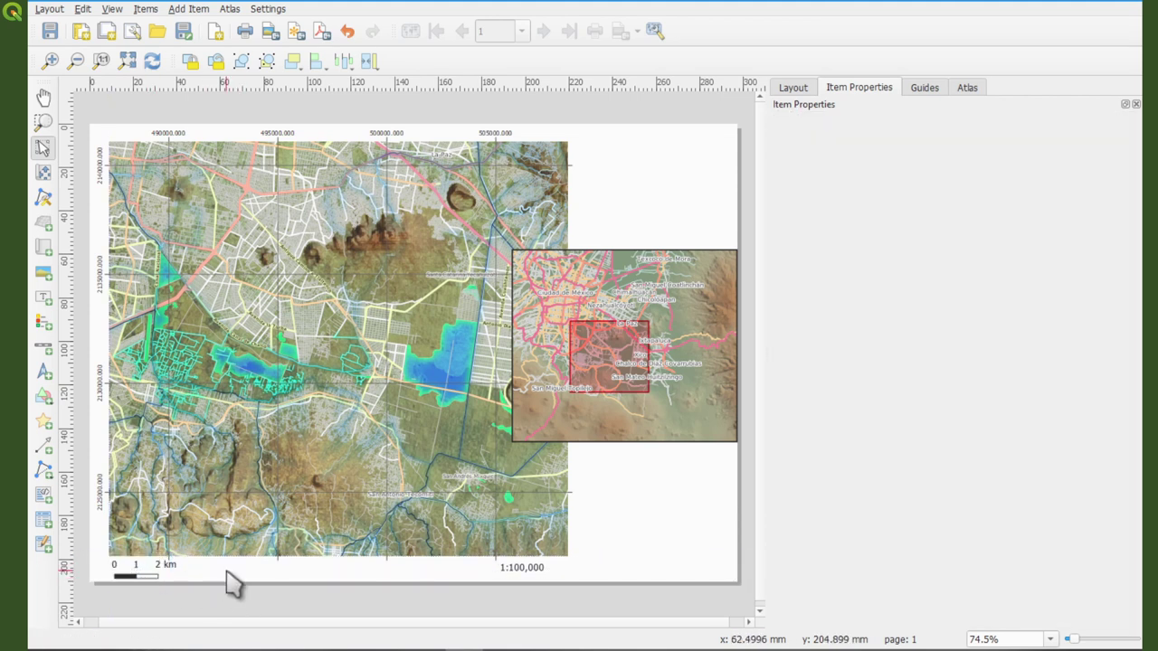
- Check the graphic scale bar's number format options and set its label margin to 2 mm
{"action": "left_click", "coordinate": [170, 576]}
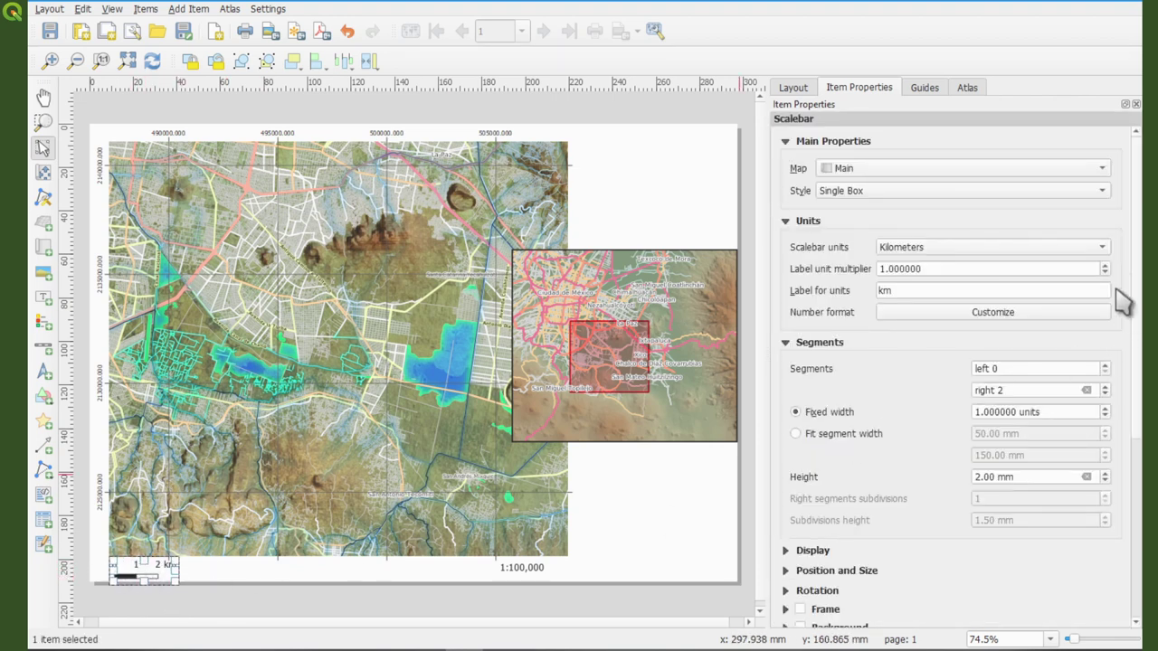
{"action": "left_click", "coordinate": [1009, 313]}
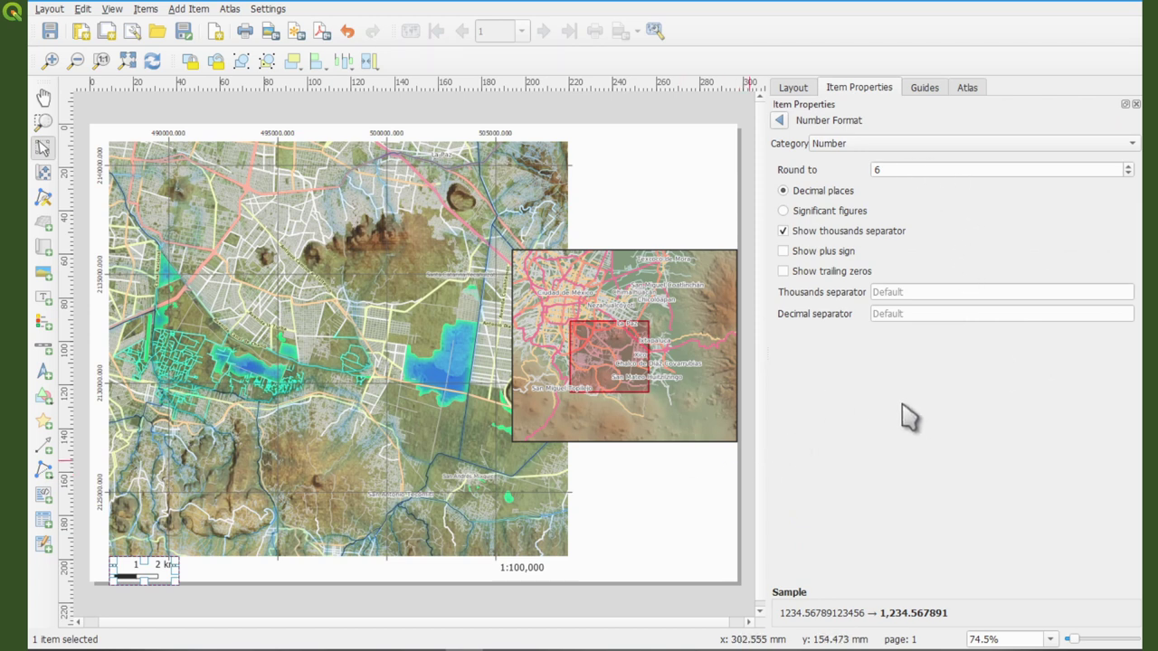
{"action": "left_click", "coordinate": [779, 120]}
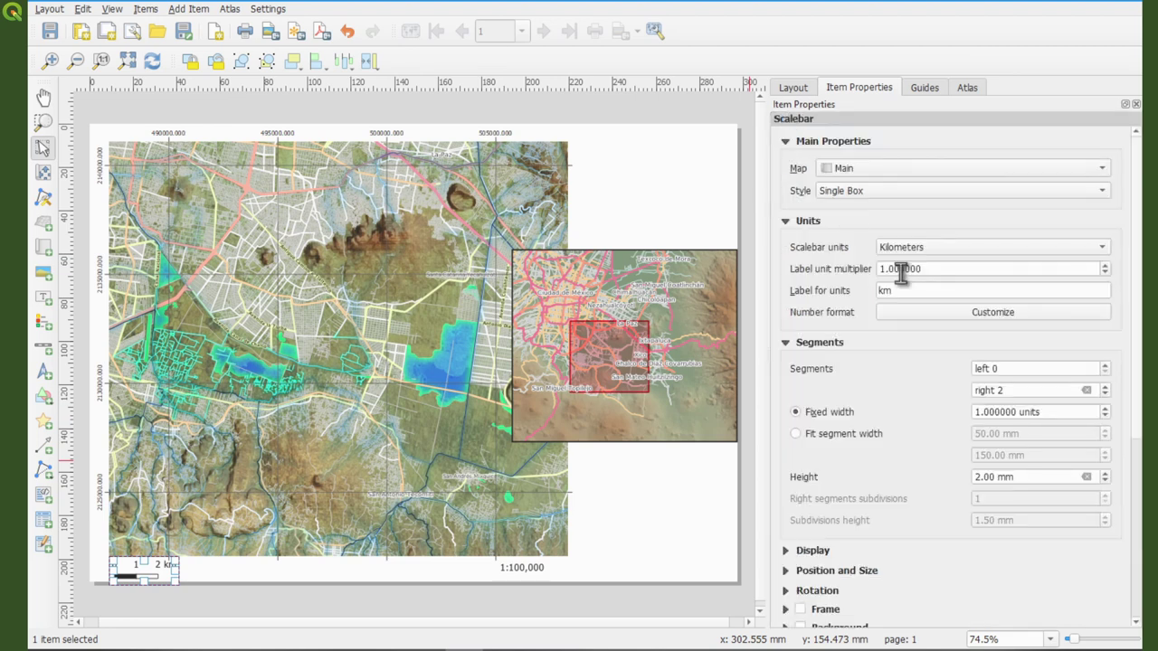
{"action": "left_click", "coordinate": [786, 551]}
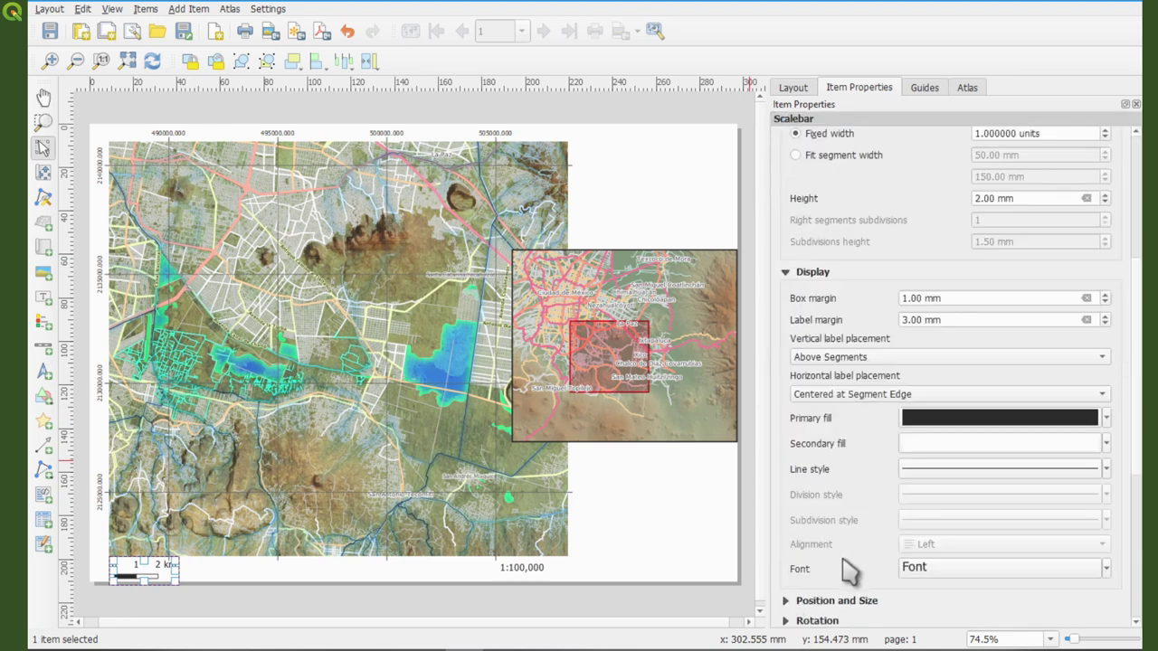
{"action": "left_click", "coordinate": [1105, 324]}
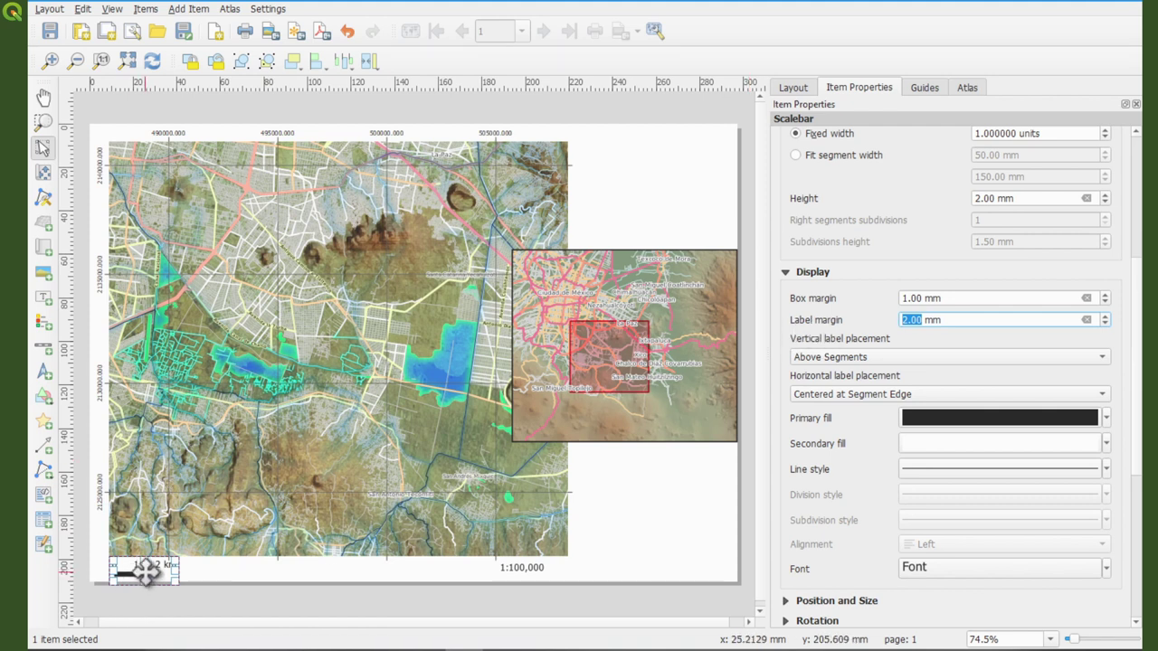
- Nudge the graphic scale bar a little lower to leave a small gap between its labels and the main map
{"action": "left_click_drag", "start_coordinate": [148, 571], "coordinate": [154, 574]}
{"action": "left_click", "coordinate": [231, 587]}
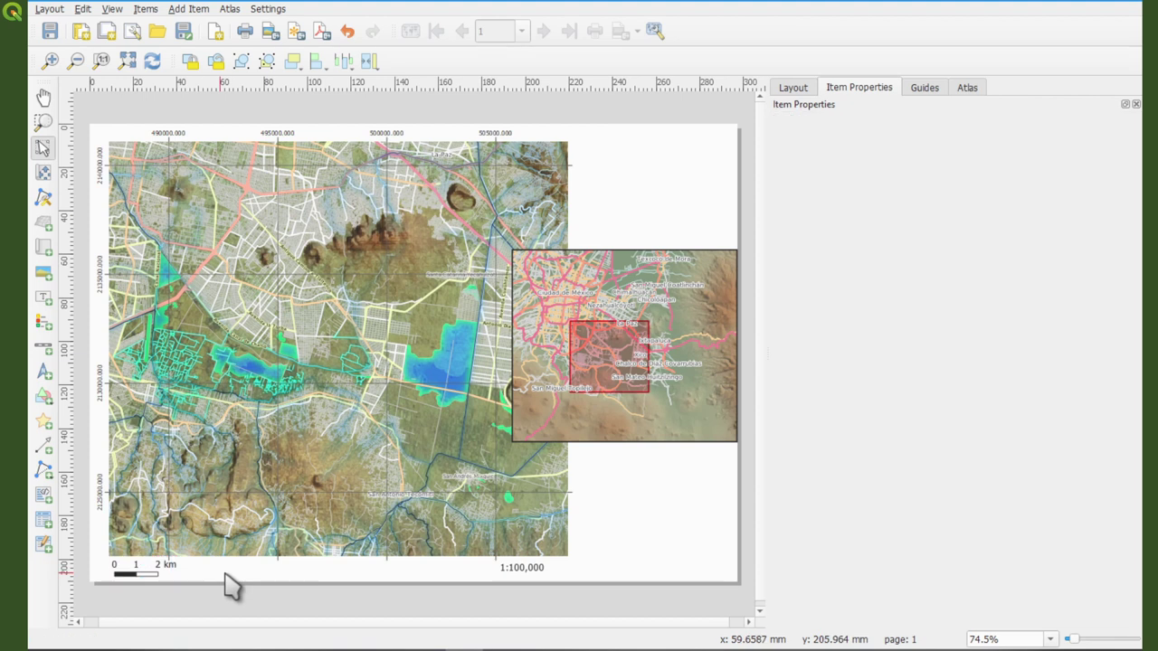
{"action": "left_click", "coordinate": [165, 576]}
{"action": "key", "text": "Down"}
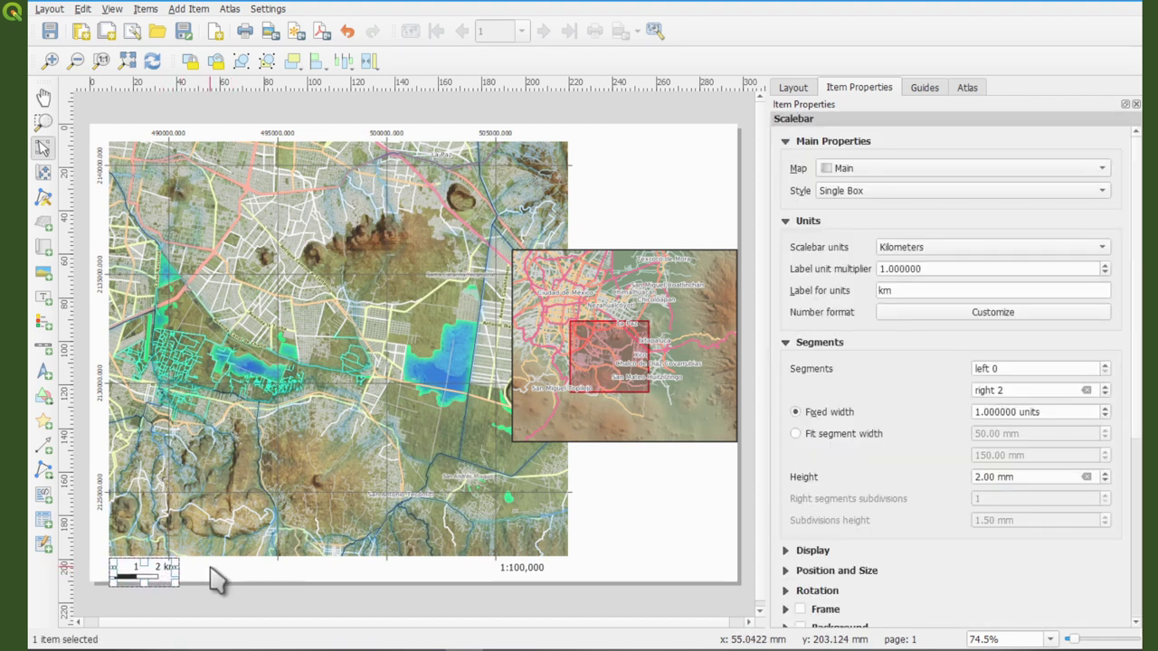
- Set the scale bar's label font size to 11 points
{"action": "left_click", "coordinate": [216, 579]}
{"action": "left_click", "coordinate": [155, 573]}
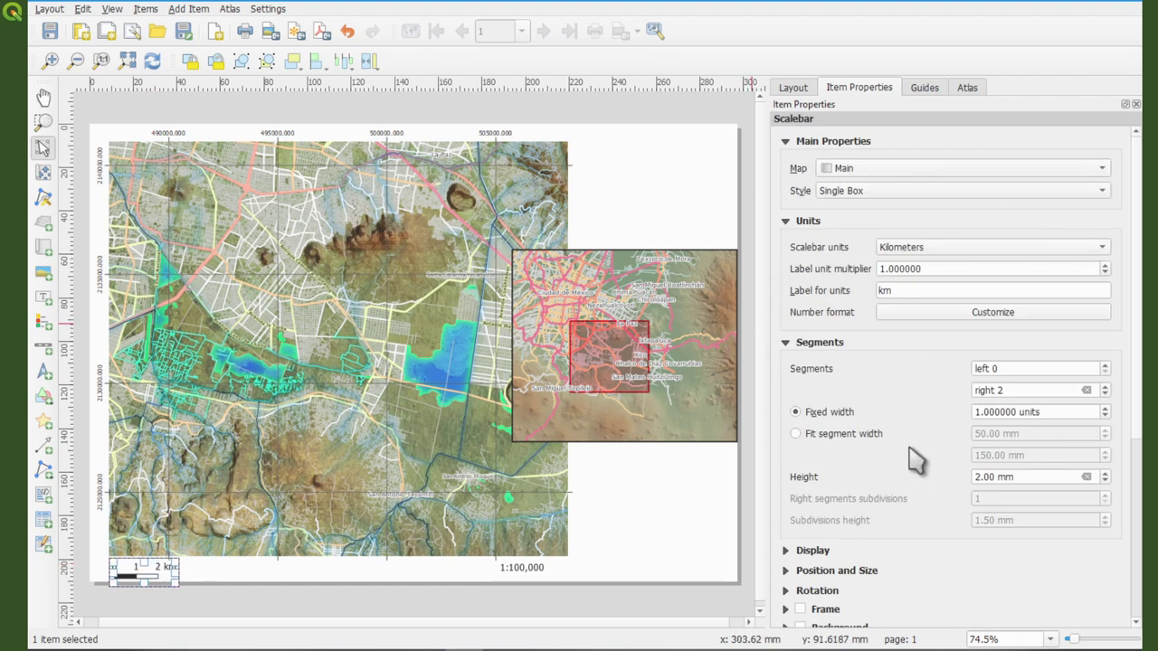
{"action": "scroll", "coordinate": [905, 470], "scroll_direction": "down", "scroll_amount": 1}
{"action": "left_click", "coordinate": [789, 505]}
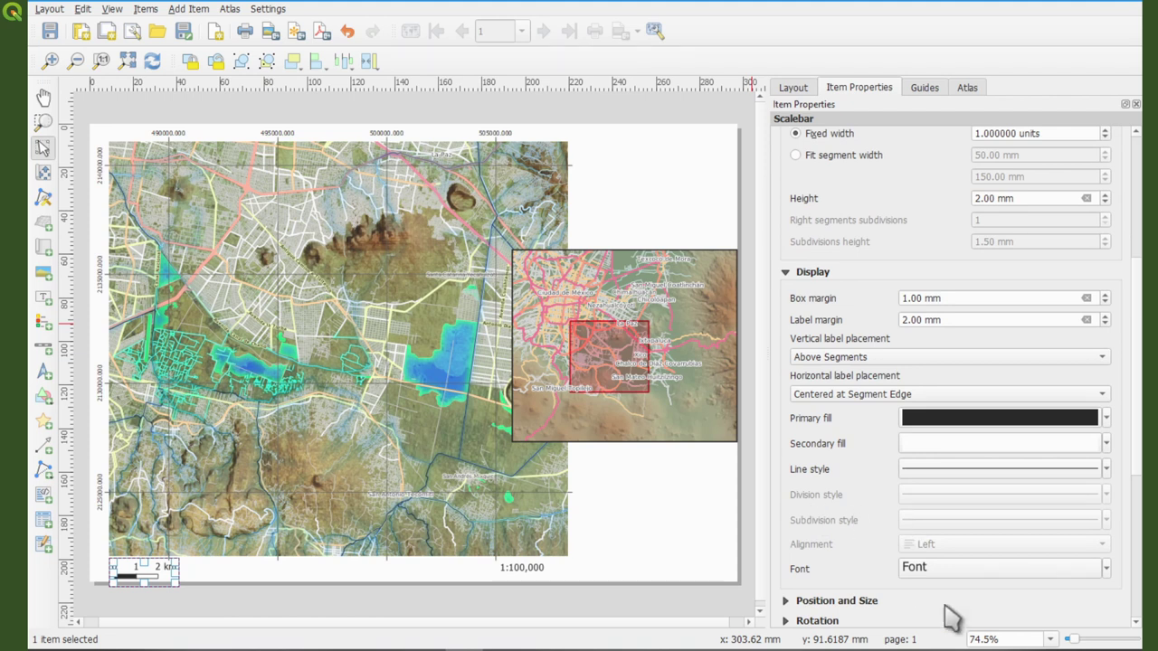
{"action": "left_click", "coordinate": [1065, 568]}
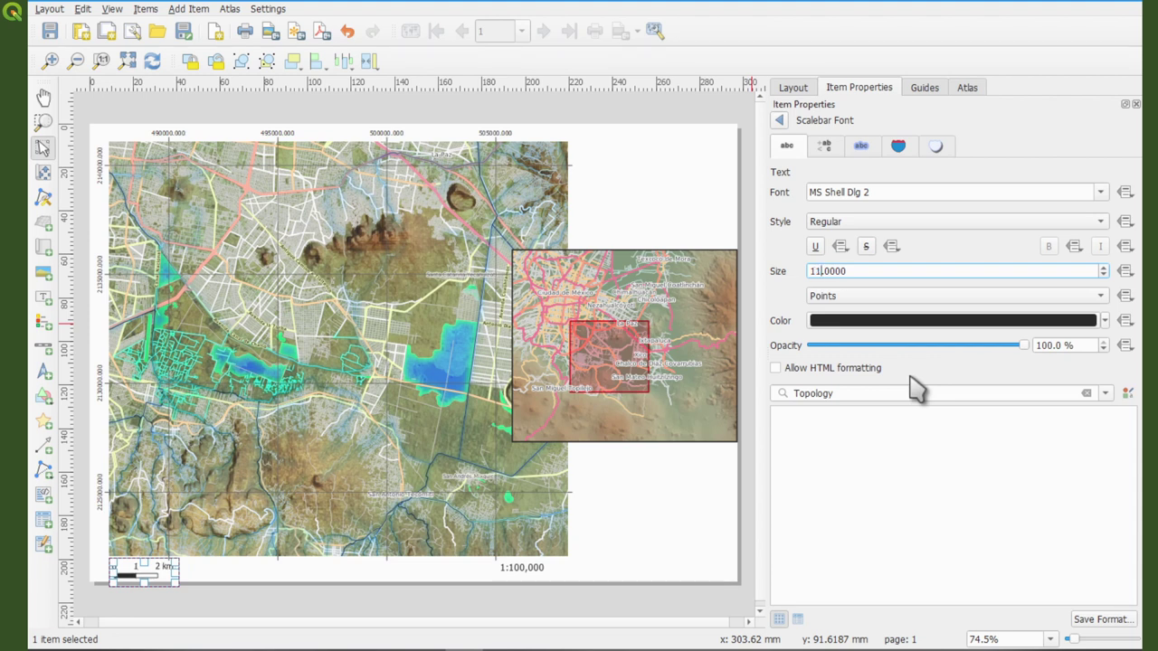
{"action": "left_click", "coordinate": [362, 588]}
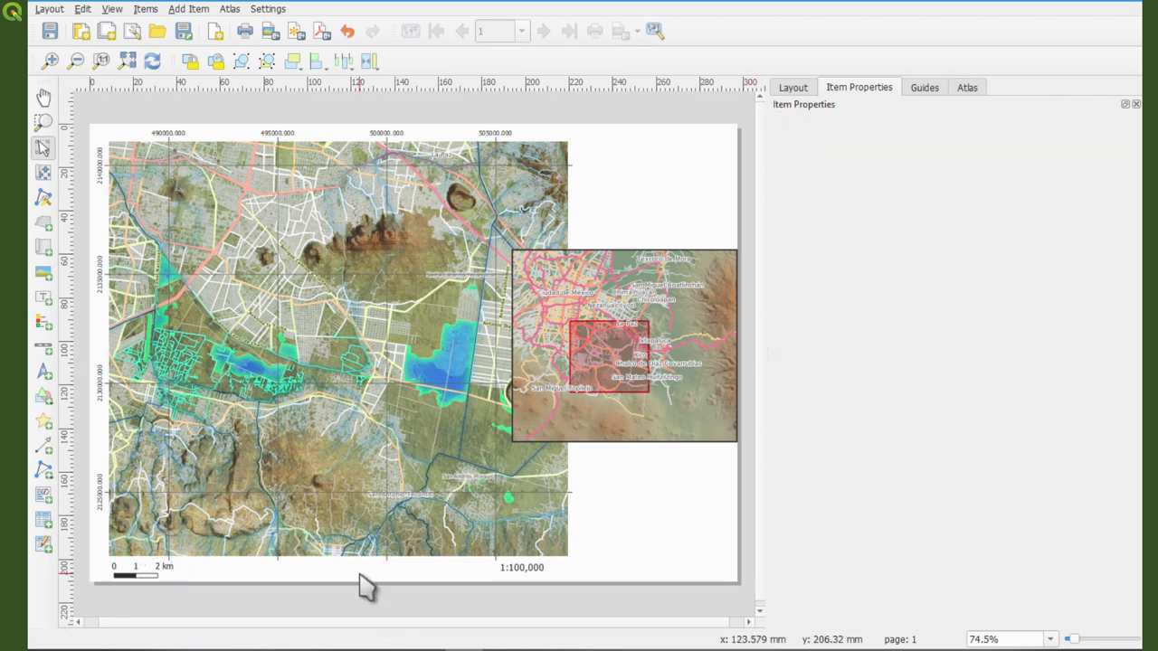
- Move the scale bar about 55 mm to the right, keeping it beneath the main map
{"action": "left_click", "coordinate": [149, 587]}
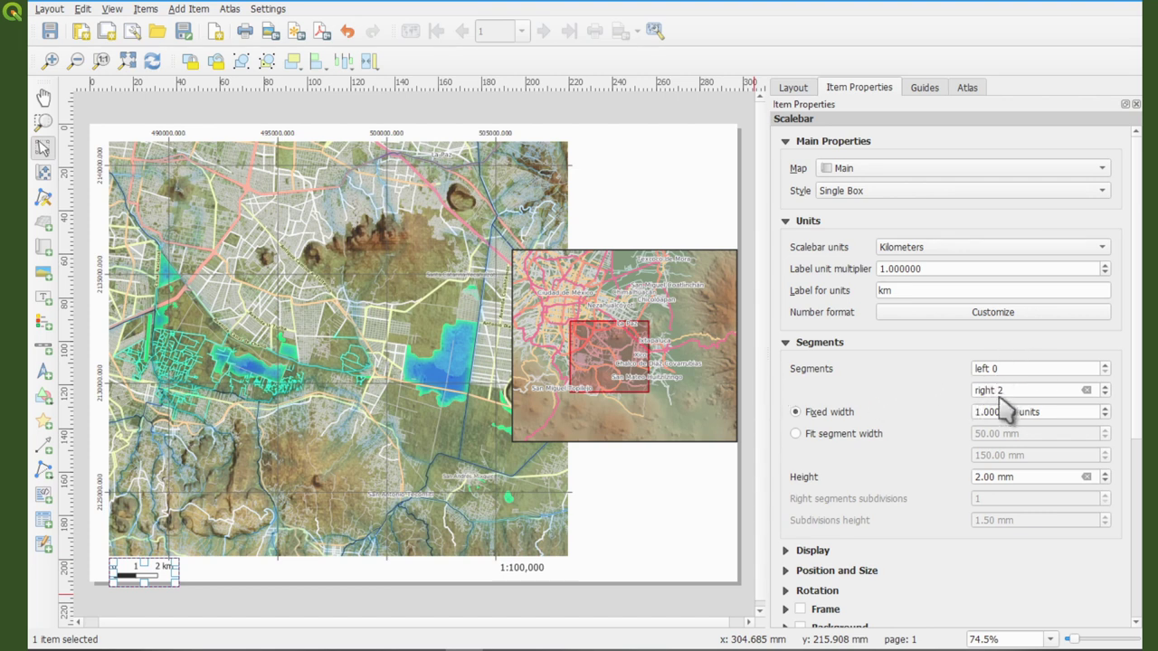
{"action": "left_click_drag", "start_coordinate": [155, 569], "coordinate": [273, 568]}
{"action": "left_click", "coordinate": [323, 576]}
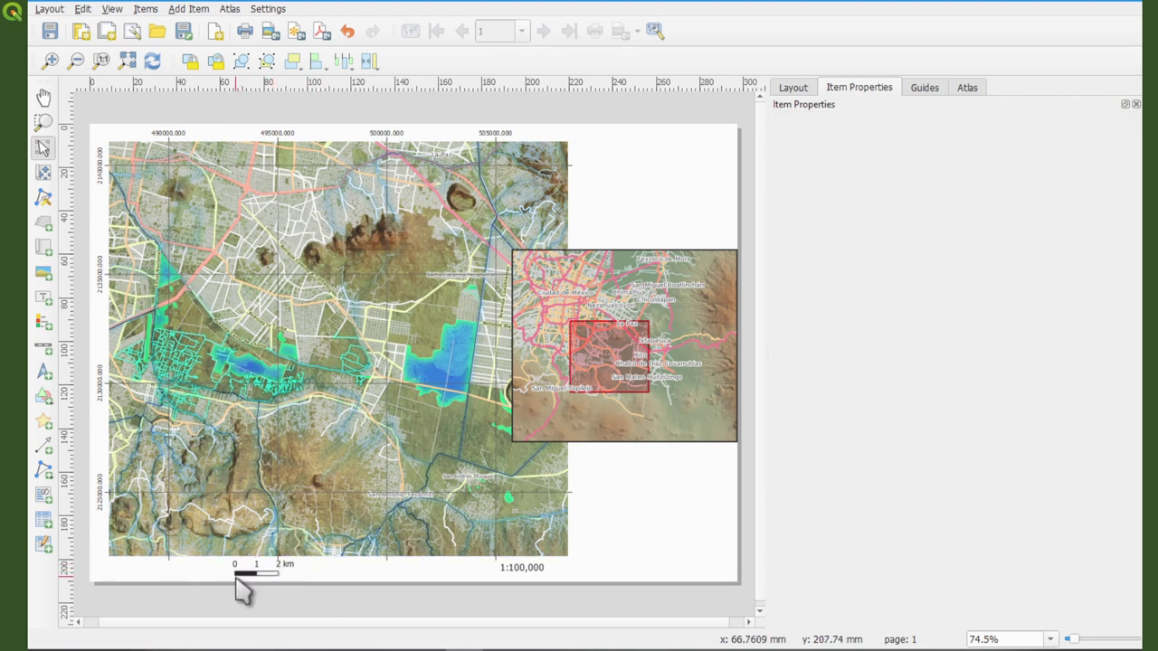
- Set the scale bar's left segments to 2 and check how it looks beneath the map
{"action": "left_click", "coordinate": [258, 579]}
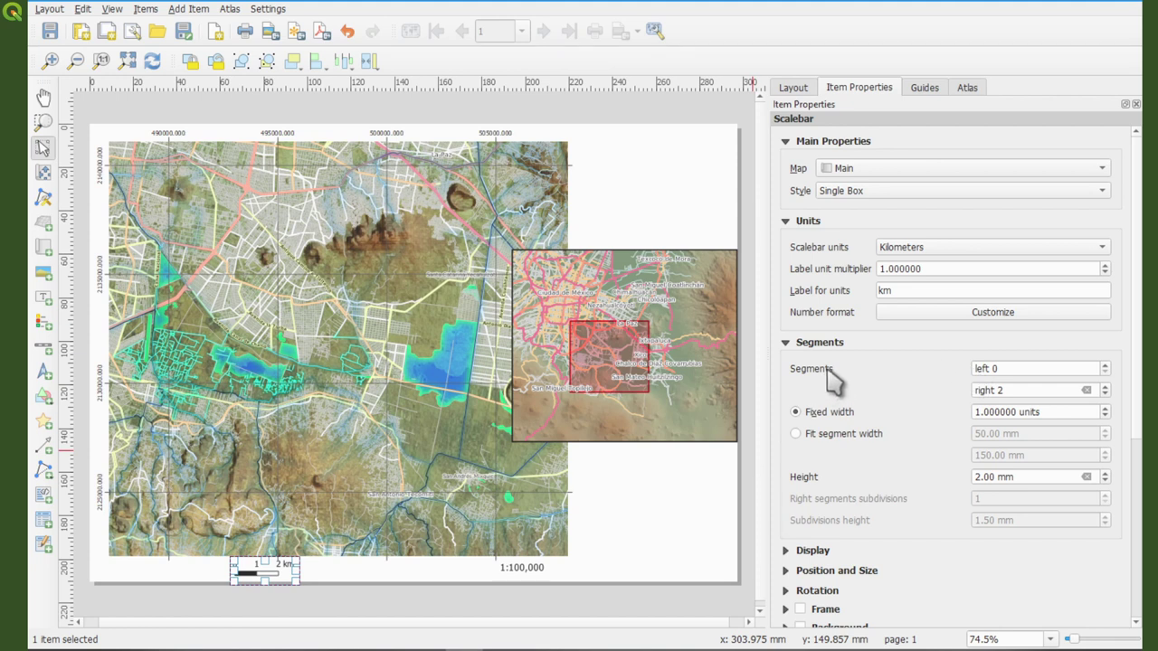
{"action": "left_click", "coordinate": [1105, 365]}
{"action": "left_click", "coordinate": [366, 589]}
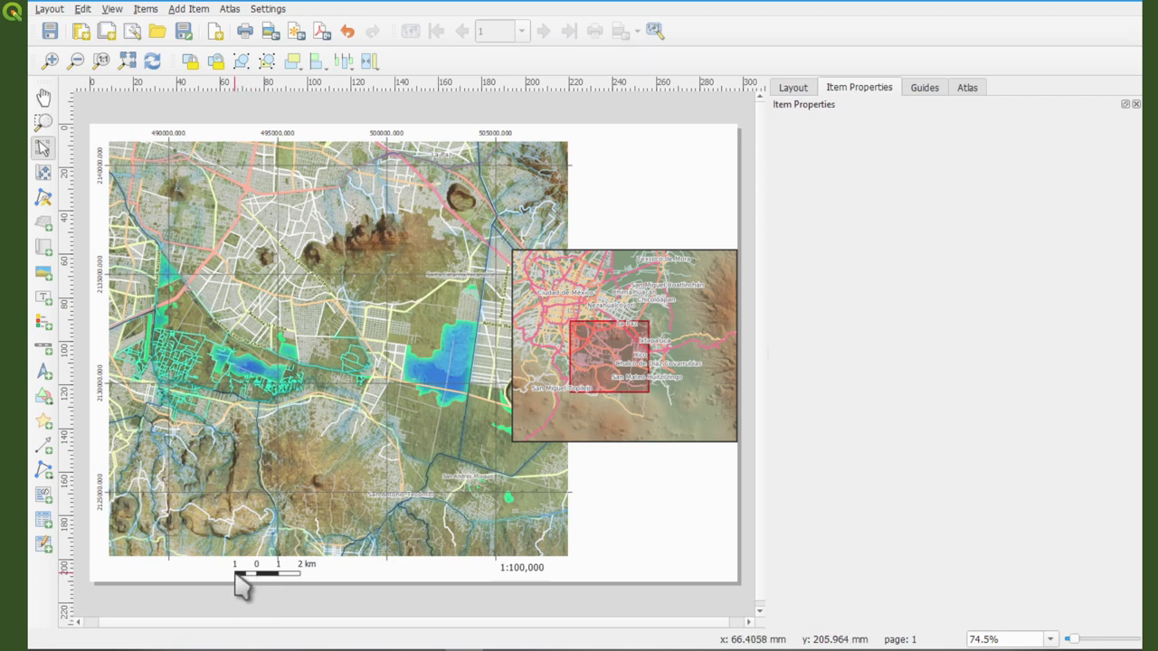
{"action": "left_click", "coordinate": [276, 588]}
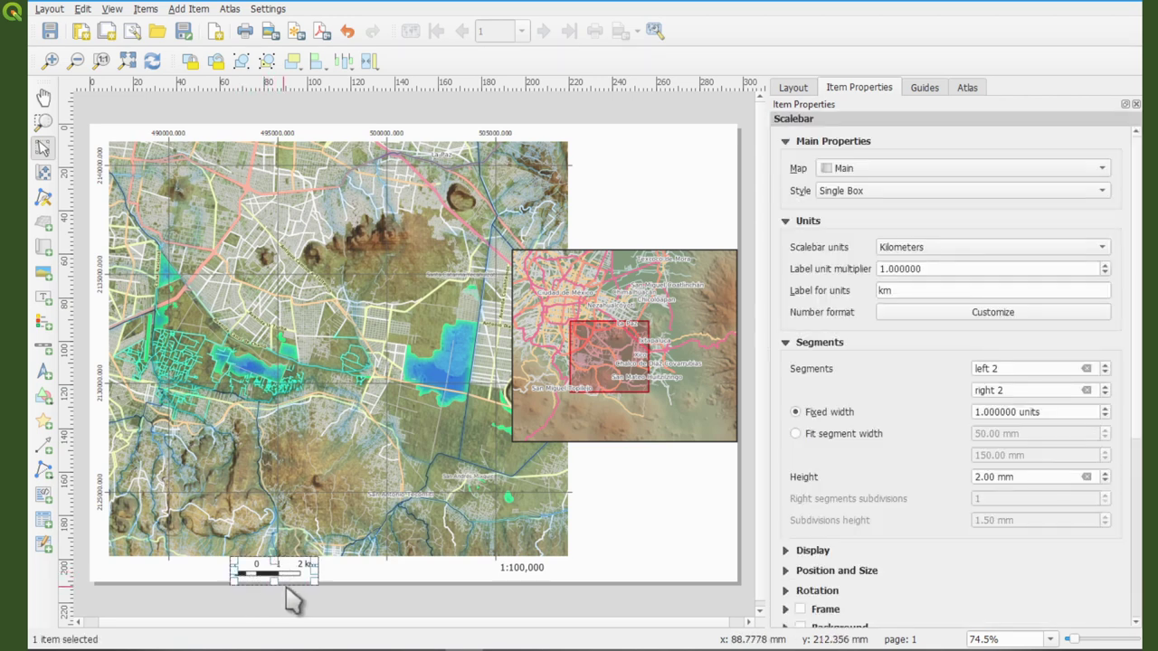
{"action": "left_click", "coordinate": [285, 588]}
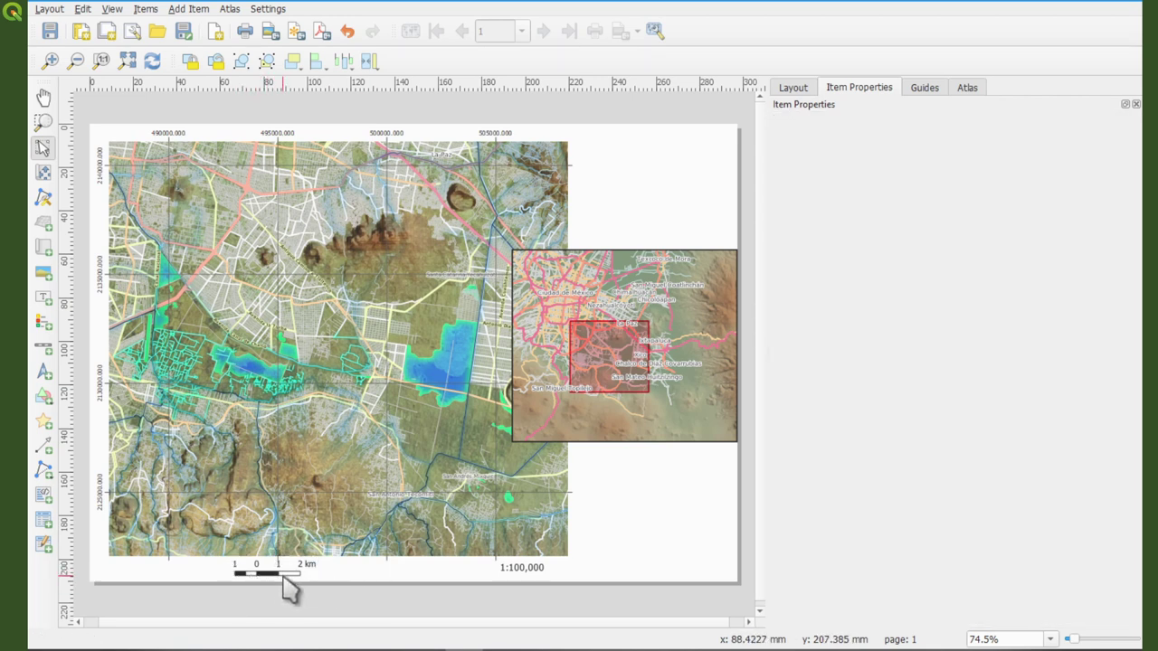
{"action": "left_click", "coordinate": [291, 586]}
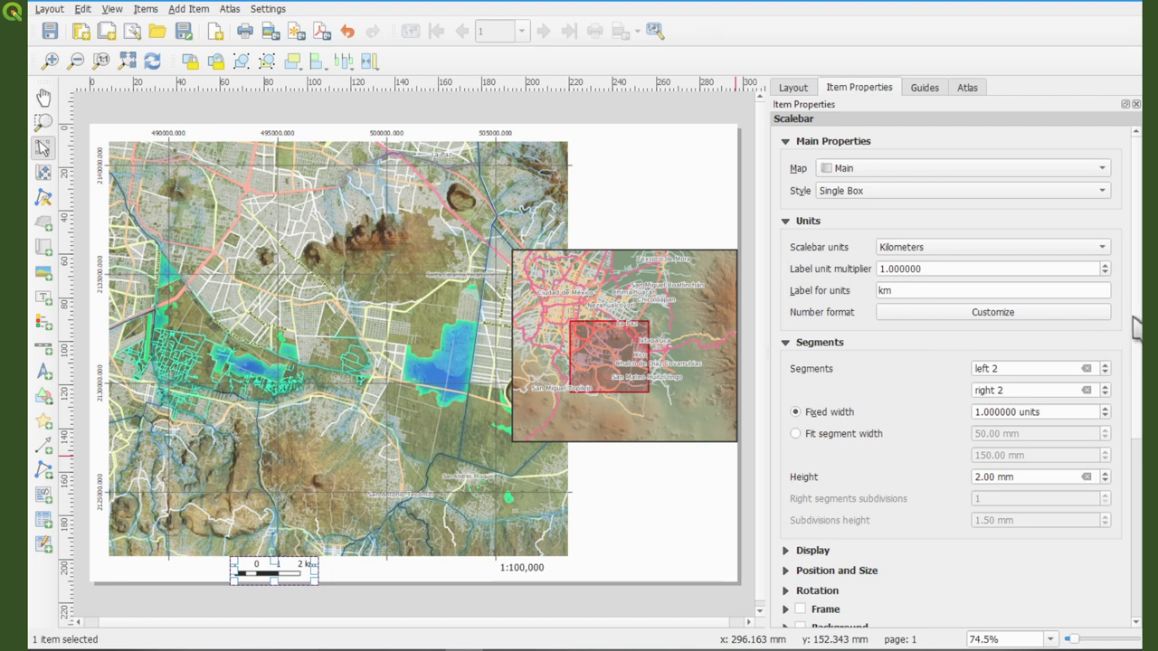
{"action": "scroll", "coordinate": [1136, 335], "scroll_direction": "down", "scroll_amount": 2}
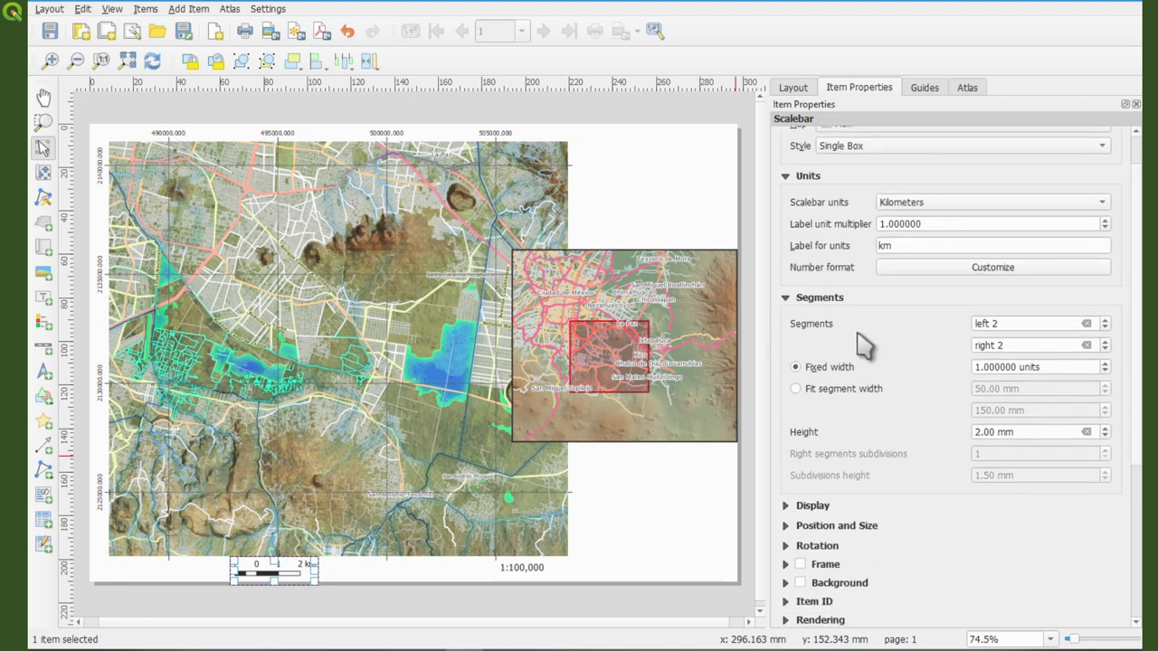
{"action": "scroll", "coordinate": [932, 358], "scroll_direction": "up", "scroll_amount": 2}
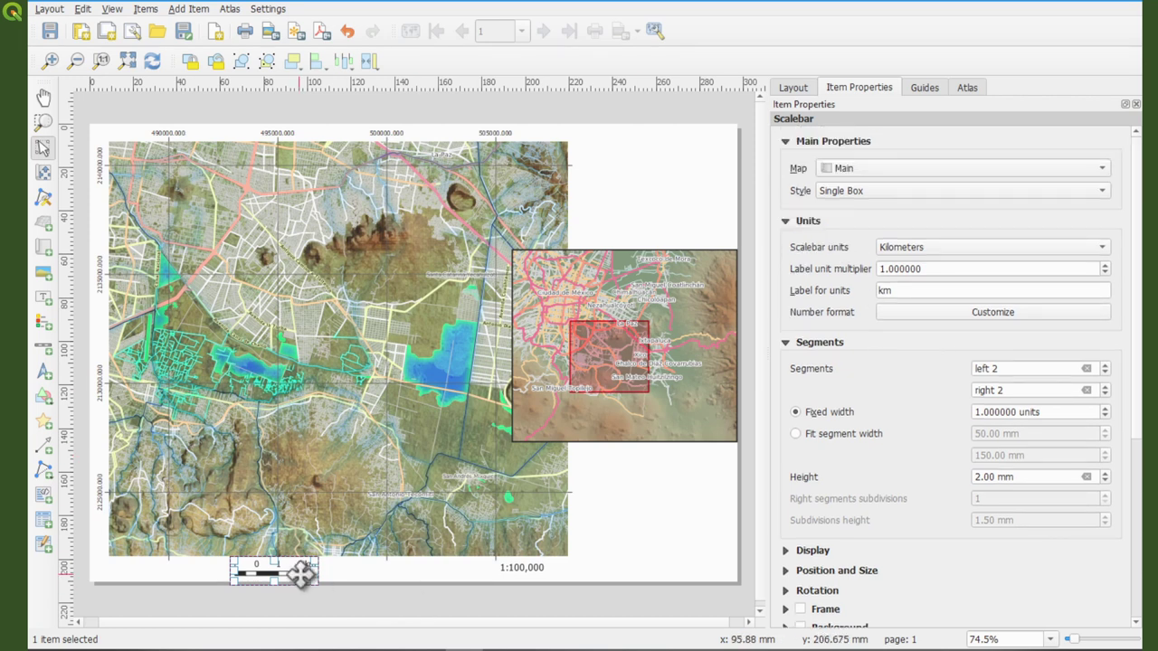
- Try the Double Box and Line Ticks Middle styles on the scale bar and return it to Single Box
{"action": "left_click", "coordinate": [873, 193]}
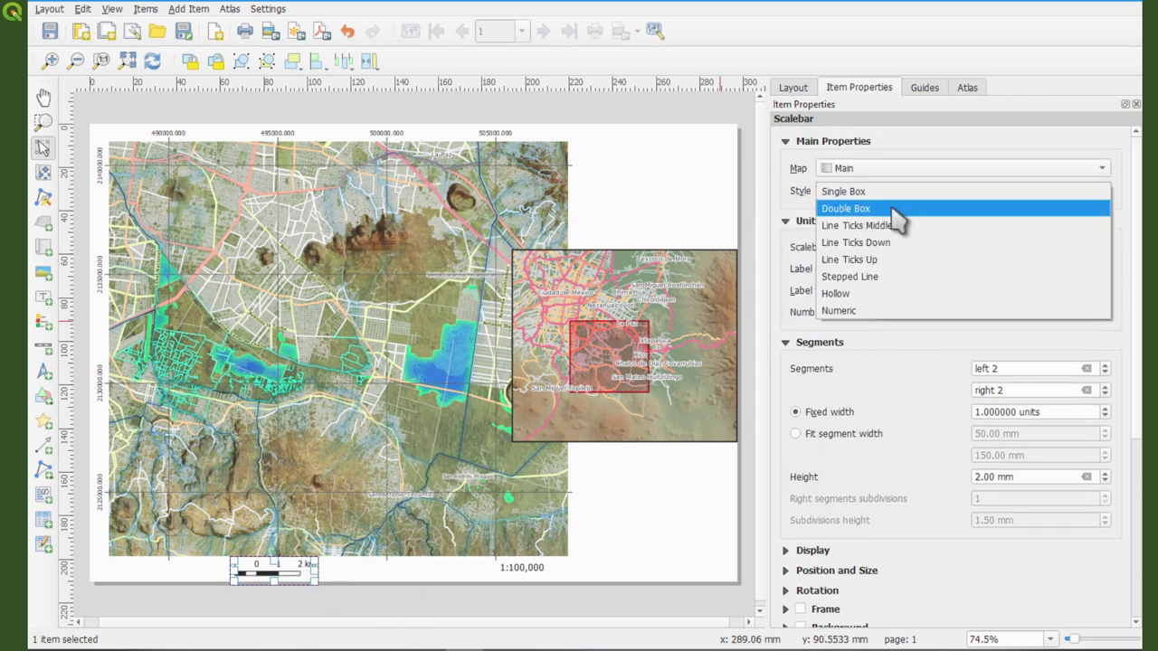
{"action": "left_click", "coordinate": [892, 210]}
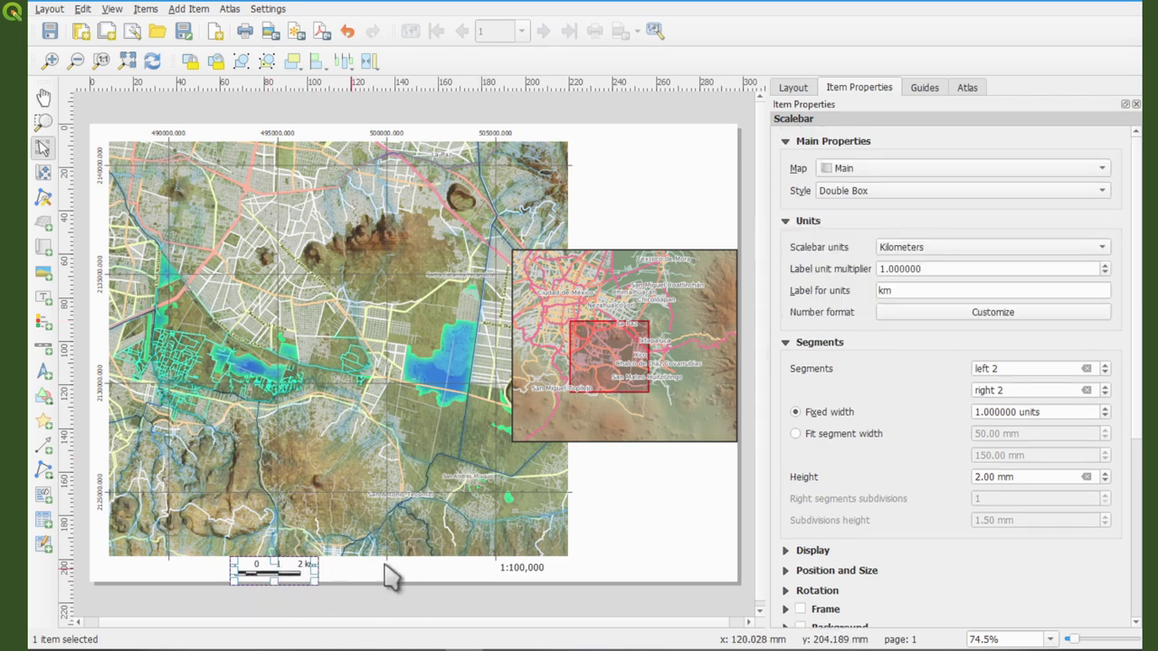
{"action": "left_click", "coordinate": [856, 192]}
{"action": "left_click", "coordinate": [912, 215]}
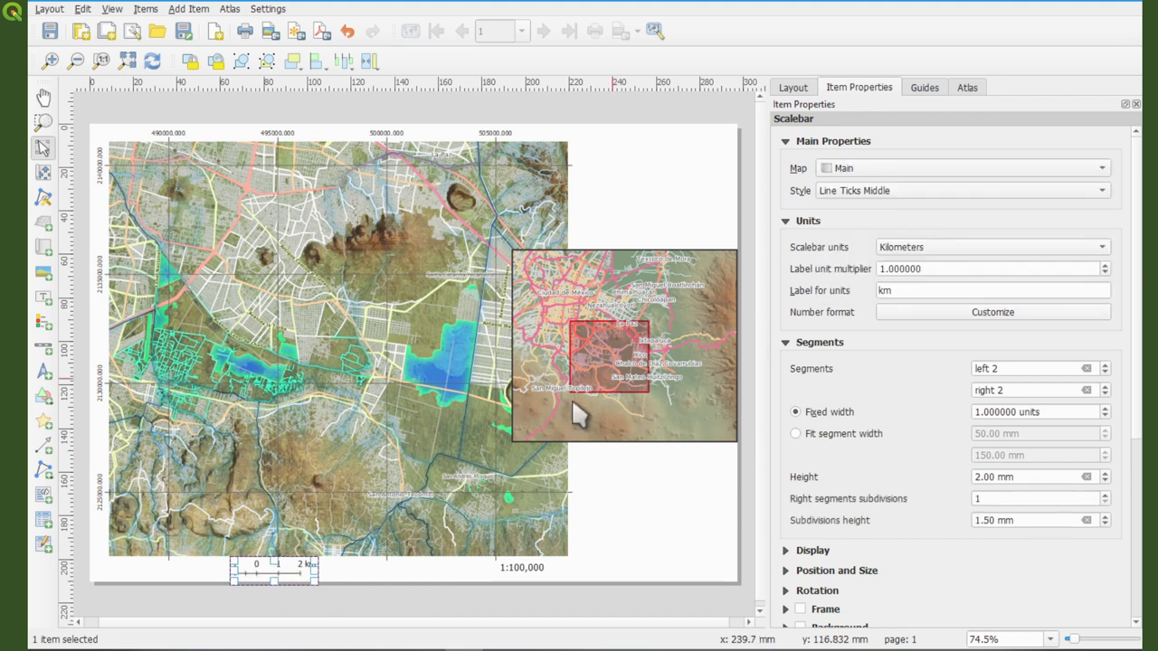
{"action": "left_click", "coordinate": [889, 192]}
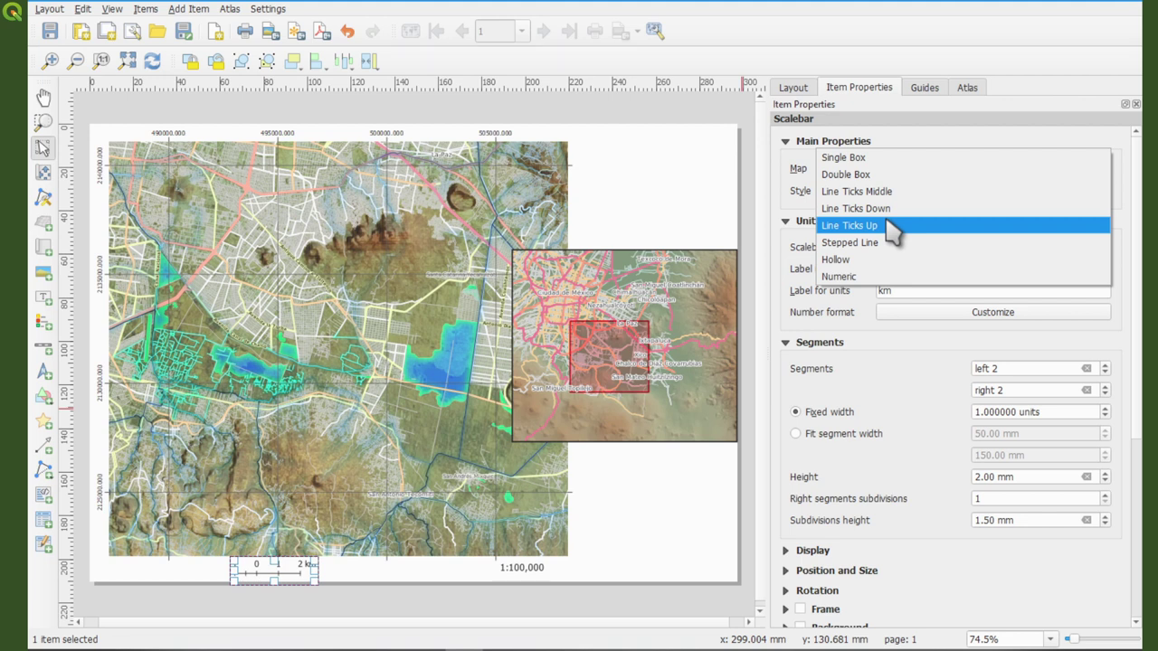
{"action": "left_click", "coordinate": [891, 159]}
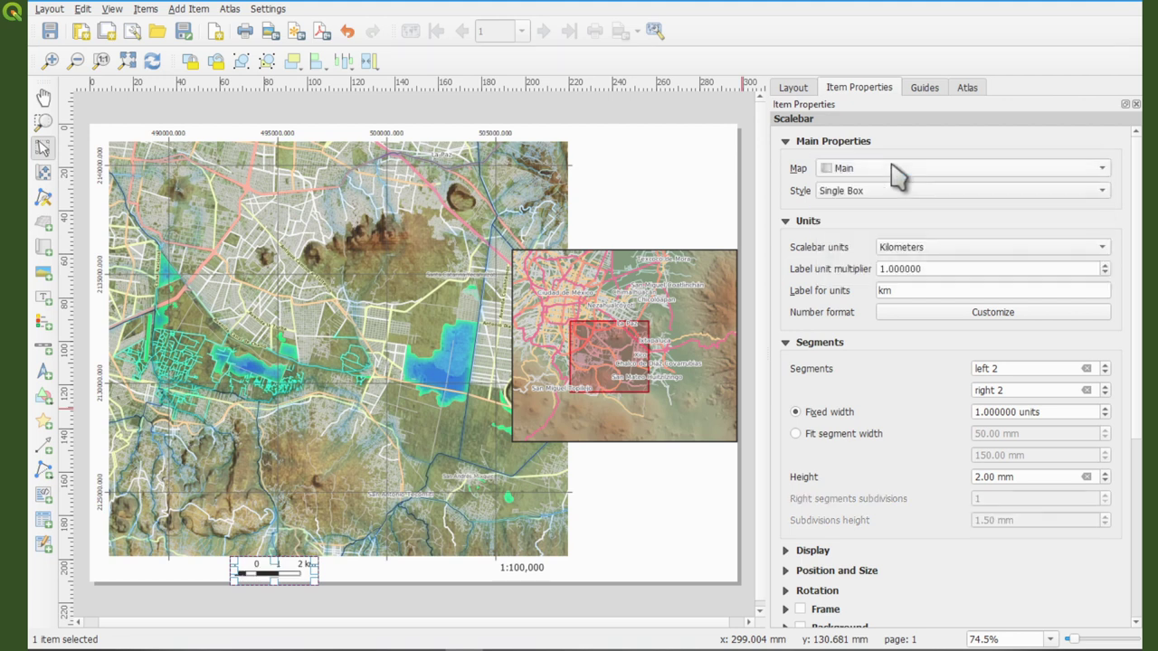
- Change the scale bar's style to Line Ticks Up
{"action": "left_click", "coordinate": [355, 575]}
{"action": "left_click", "coordinate": [286, 575]}
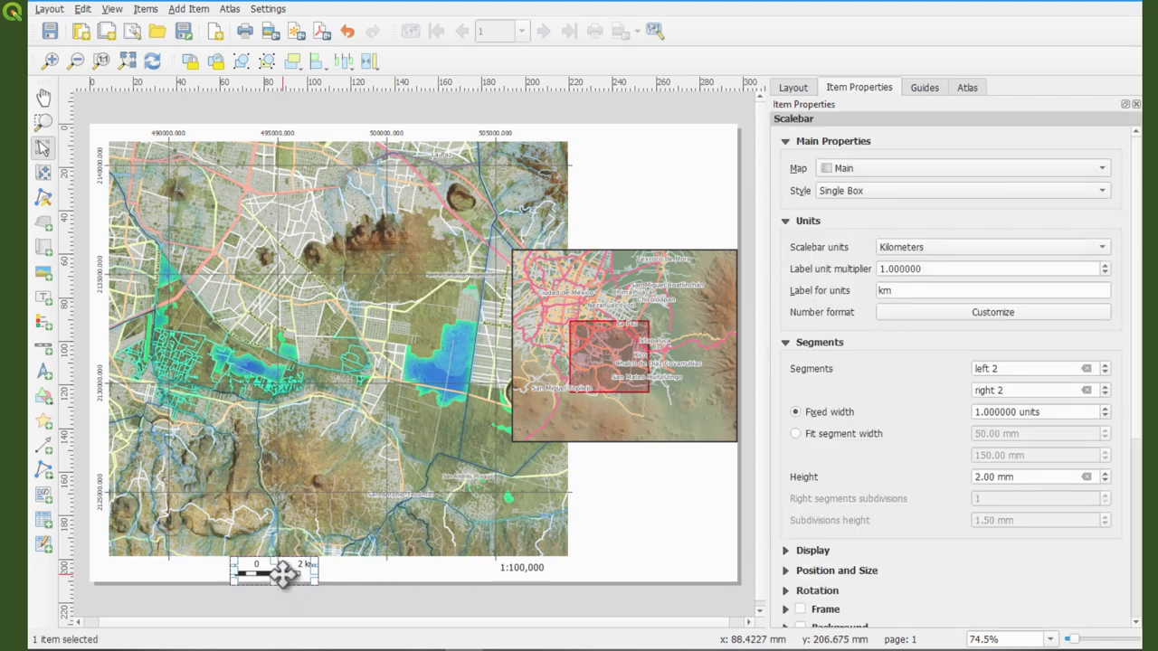
{"action": "left_click", "coordinate": [855, 193]}
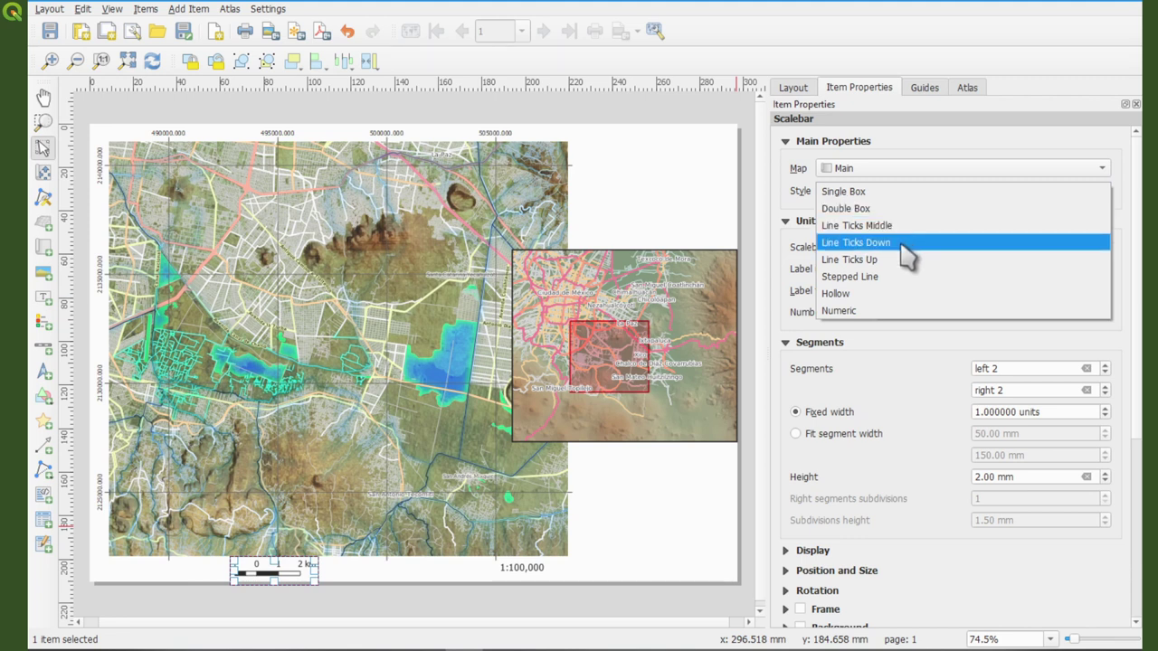
{"action": "left_click", "coordinate": [909, 260]}
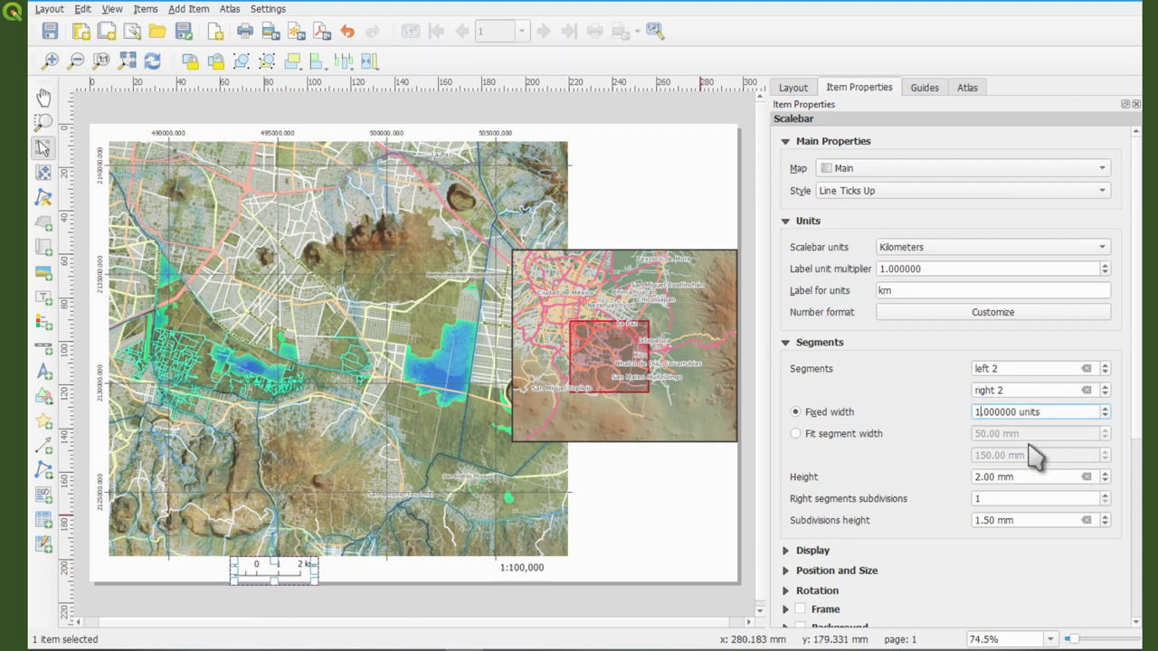
- Set the scale bar's fixed segment width to 5 units and move it under the main map, starting at the map's left edge
{"action": "type", "text": "5"}
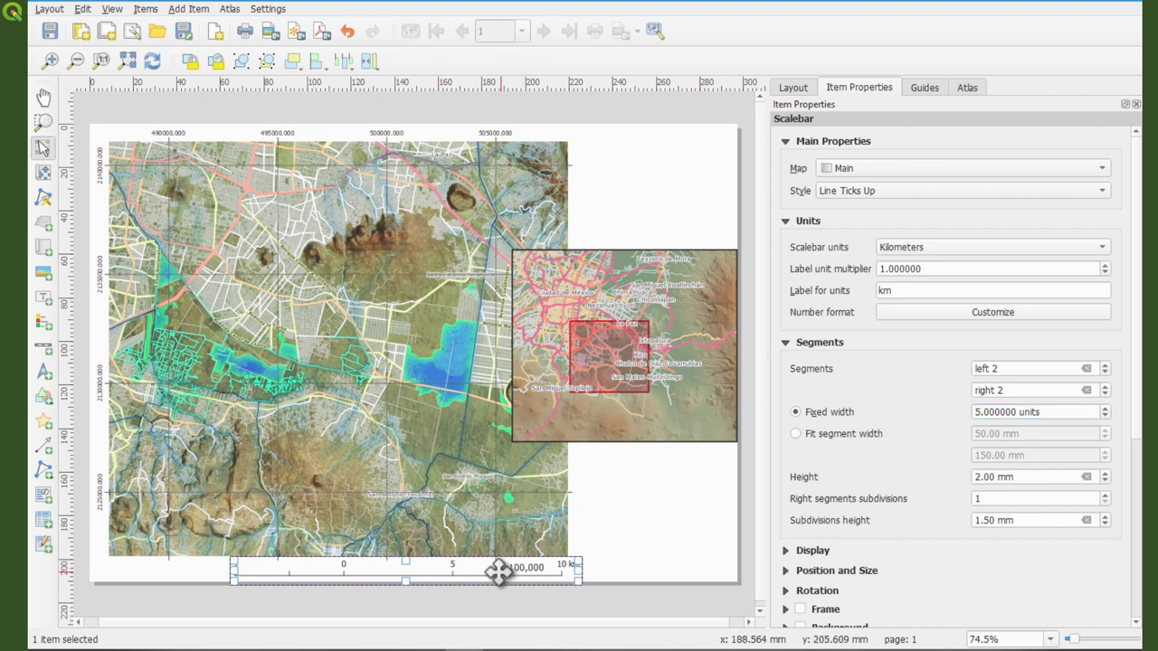
{"action": "left_click_drag", "start_coordinate": [496, 568], "coordinate": [376, 576]}
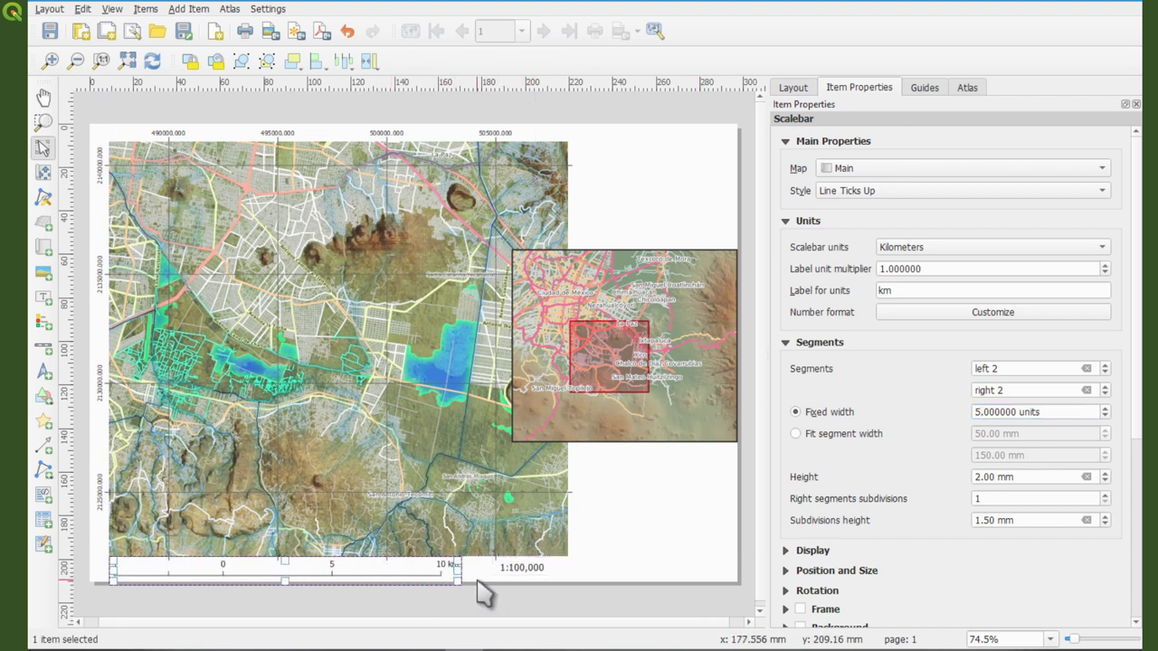
{"action": "left_click", "coordinate": [479, 592]}
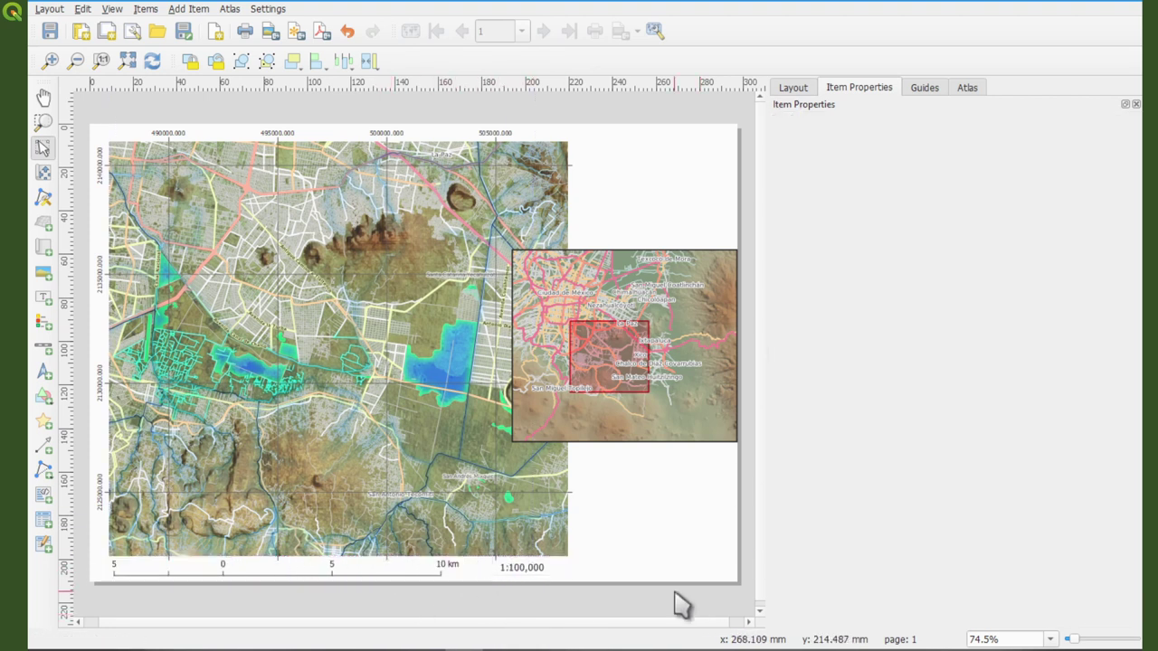
- Set the scale bar's right segments subdivisions to 2, with a subdivisions height of 1.50 mm
{"action": "left_click", "coordinate": [342, 587]}
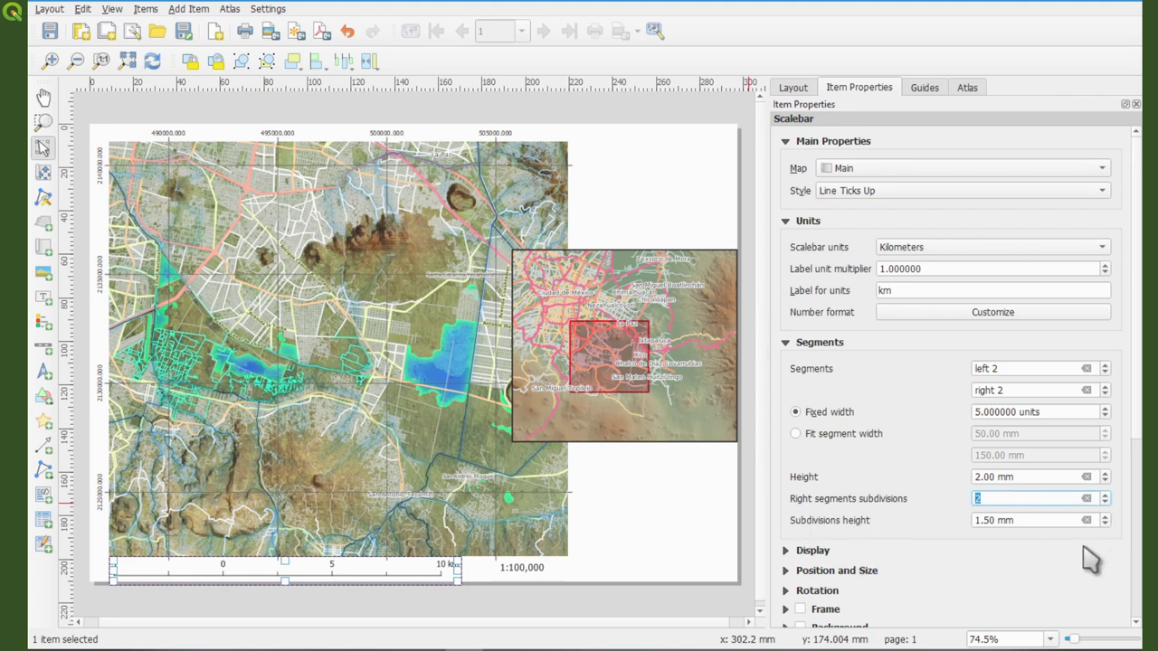
{"action": "key", "text": "Tab"}
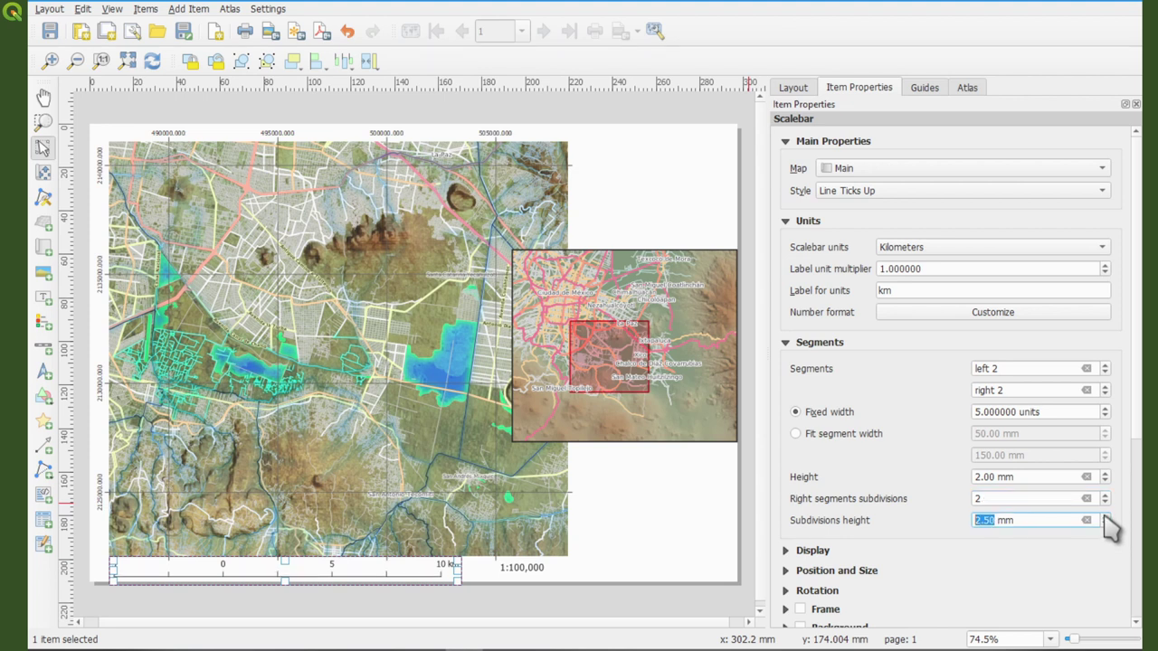
{"action": "scroll", "coordinate": [1105, 525], "scroll_direction": "down", "scroll_amount": 3}
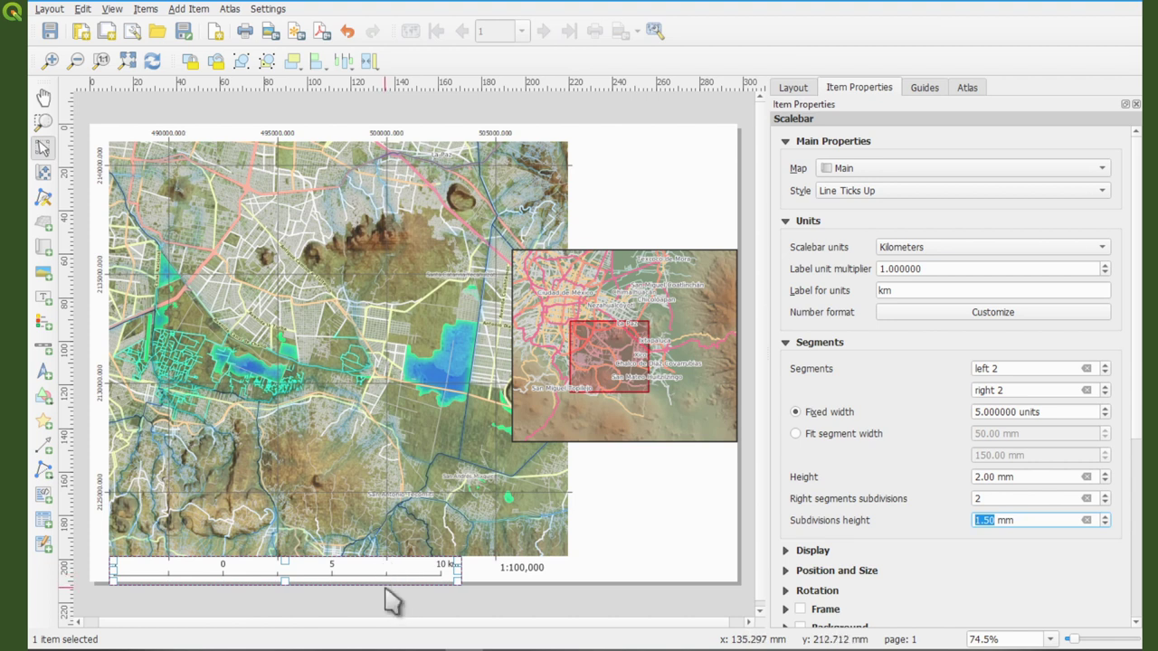
{"action": "left_click", "coordinate": [597, 570]}
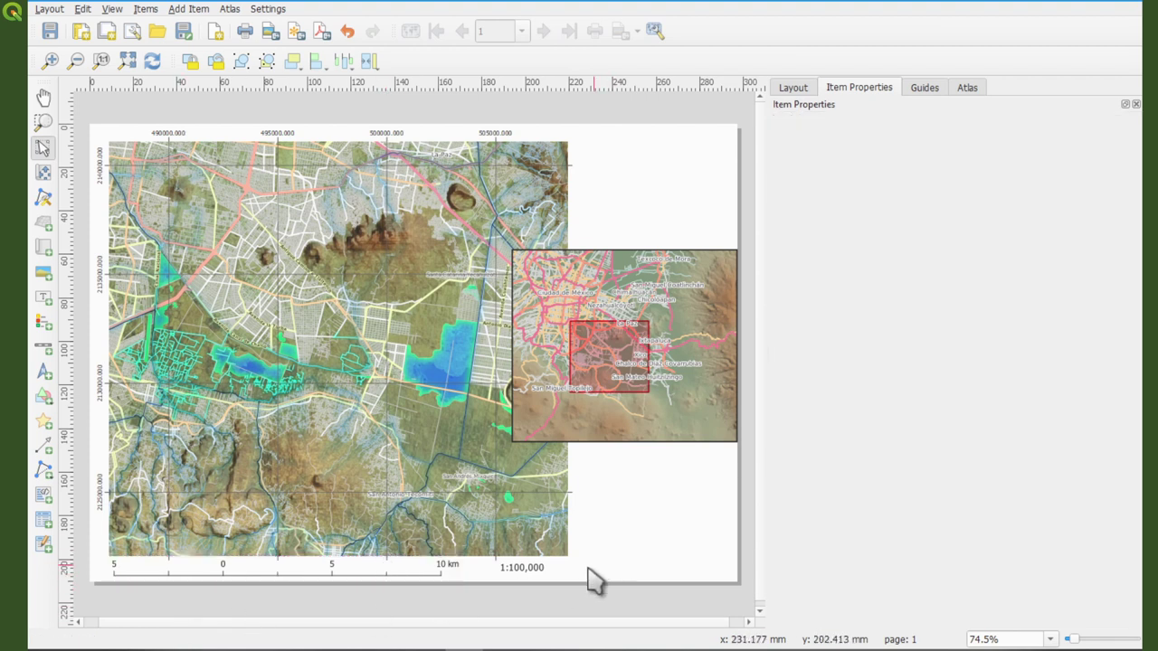
{"action": "left_click", "coordinate": [350, 576]}
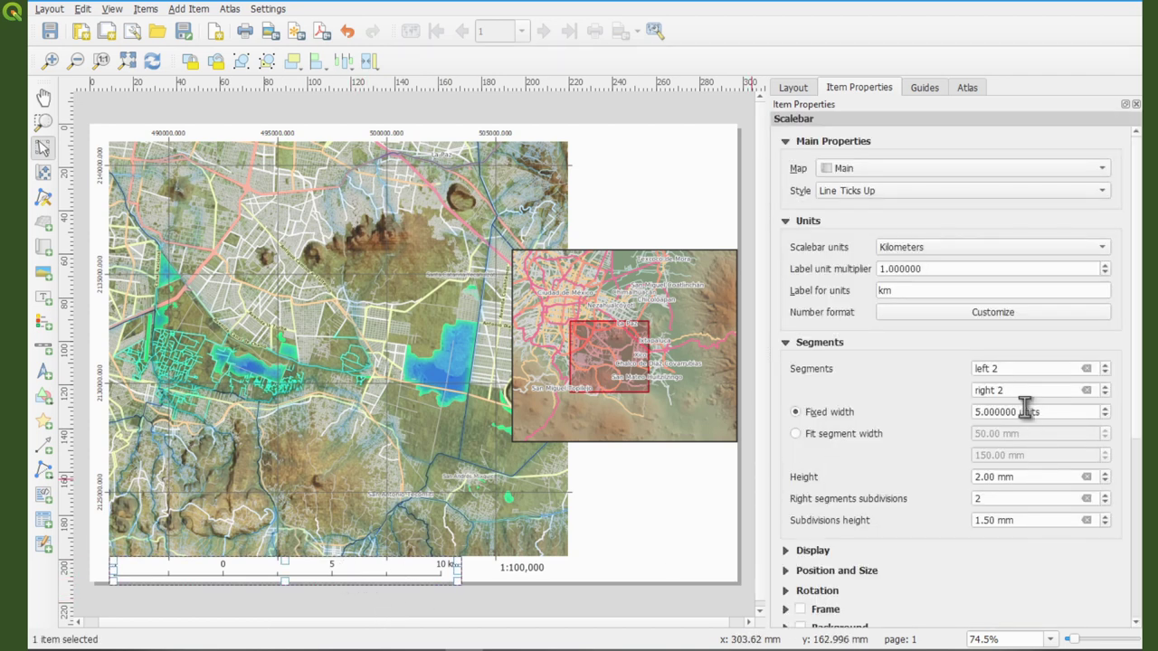
{"action": "left_click", "coordinate": [753, 403]}
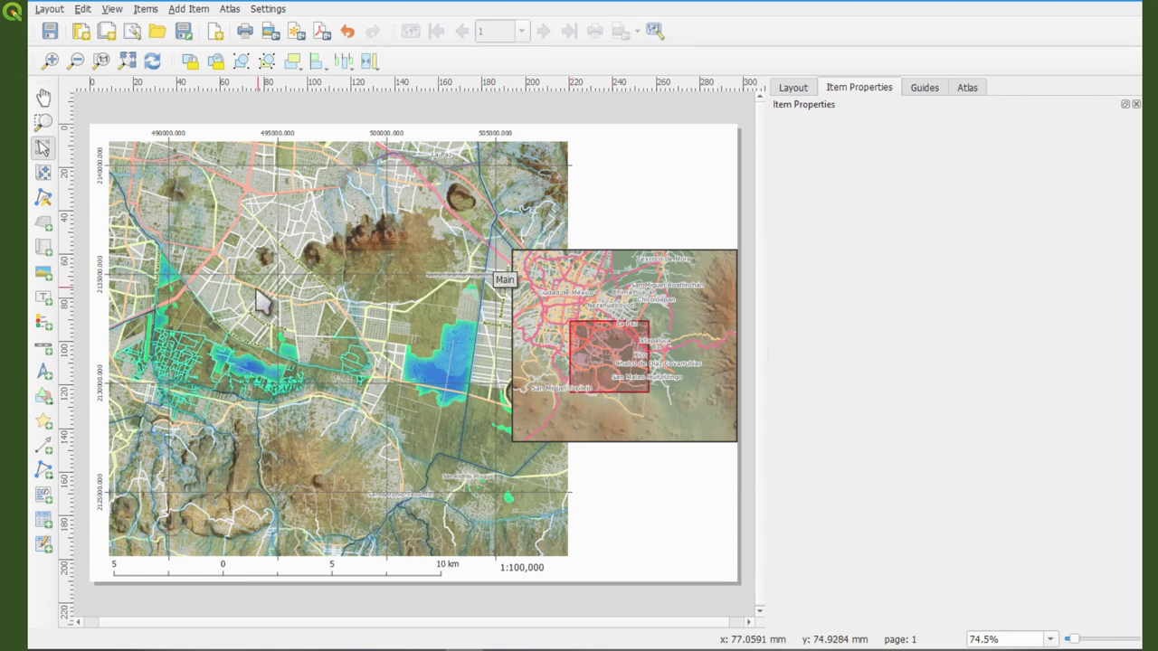
- Add a north arrow about 35 mm wide in the blank area above the overview map
{"action": "left_click", "coordinate": [43, 372]}
{"action": "left_click_drag", "start_coordinate": [602, 142], "coordinate": [679, 215]}
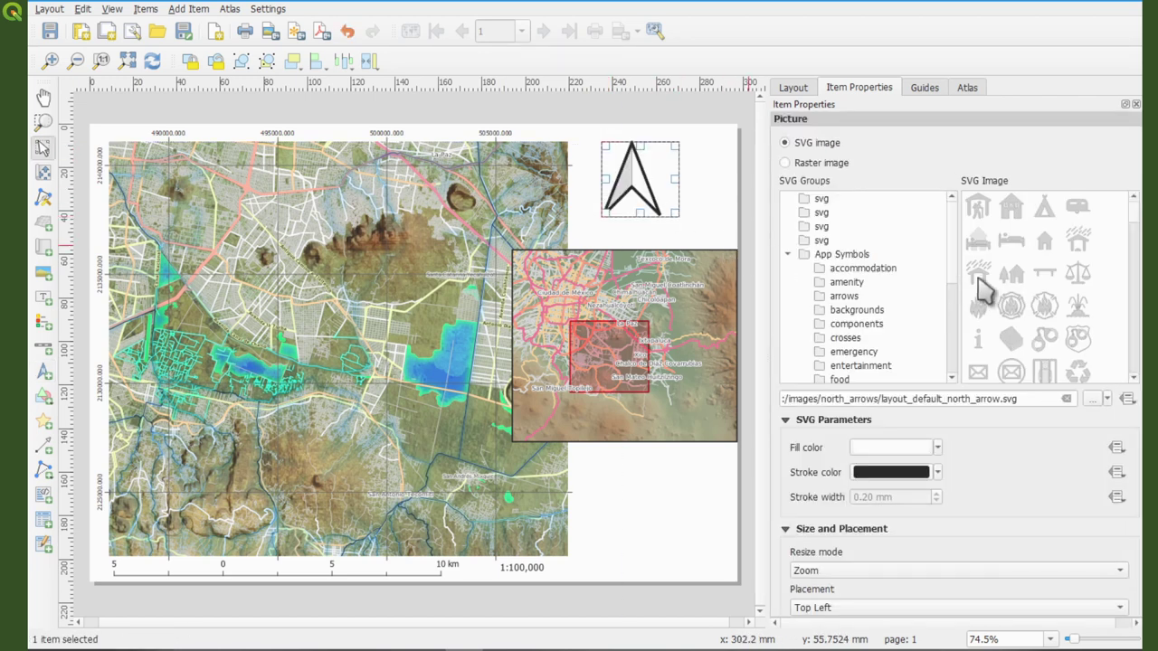
- Browse the arrows and wind_roses SVG symbol groups for alternative north arrow images
{"action": "scroll", "coordinate": [1139, 220], "scroll_direction": "down", "scroll_amount": 10}
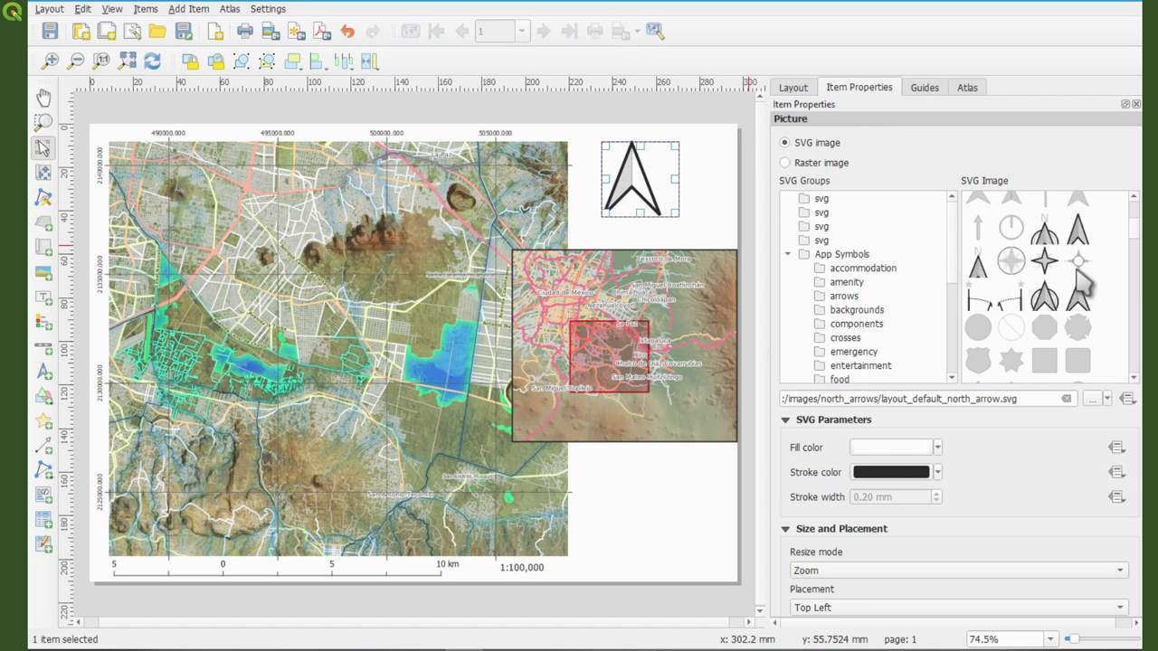
{"action": "left_click", "coordinate": [844, 298]}
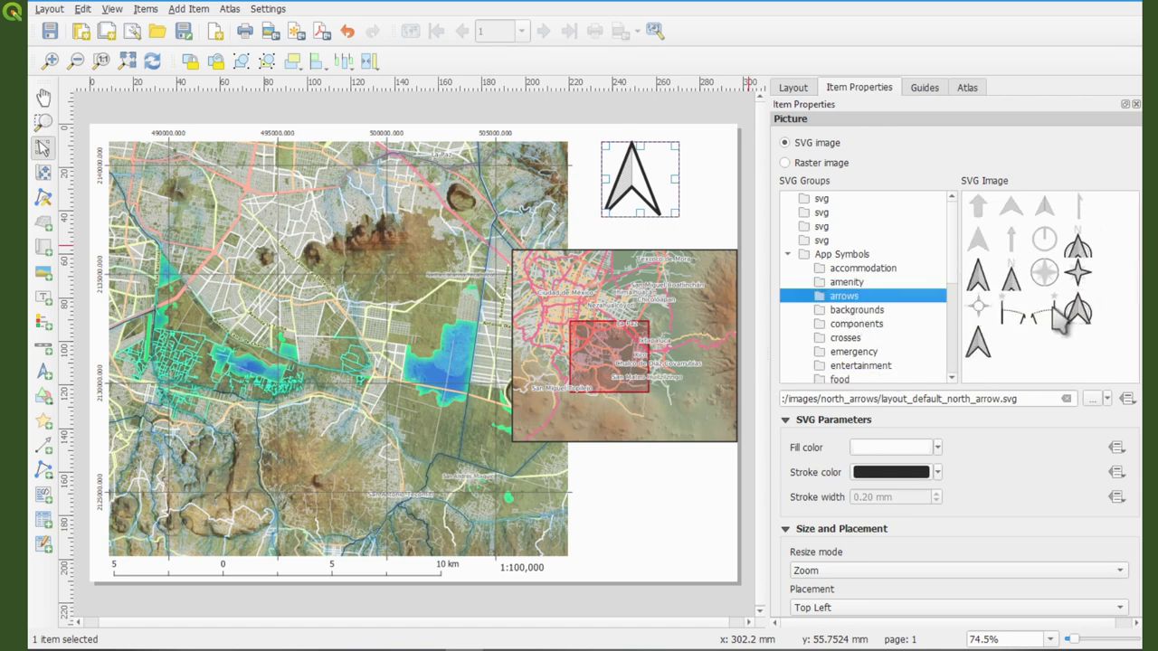
{"action": "scroll", "coordinate": [878, 308], "scroll_direction": "down", "scroll_amount": 6}
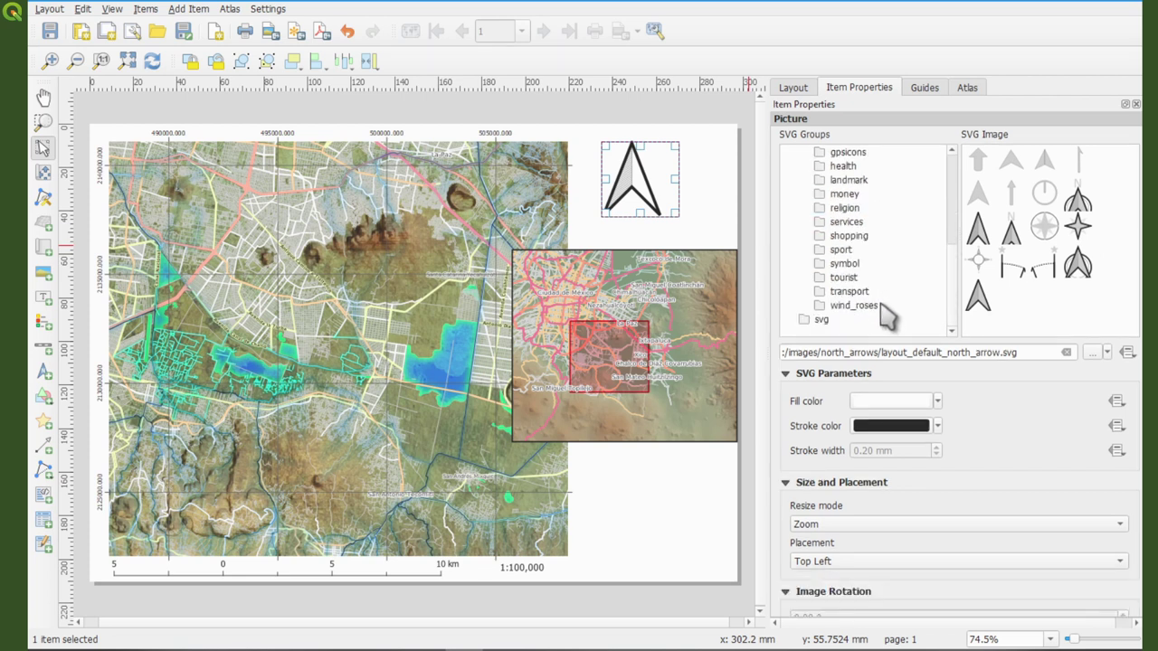
{"action": "left_click", "coordinate": [854, 306]}
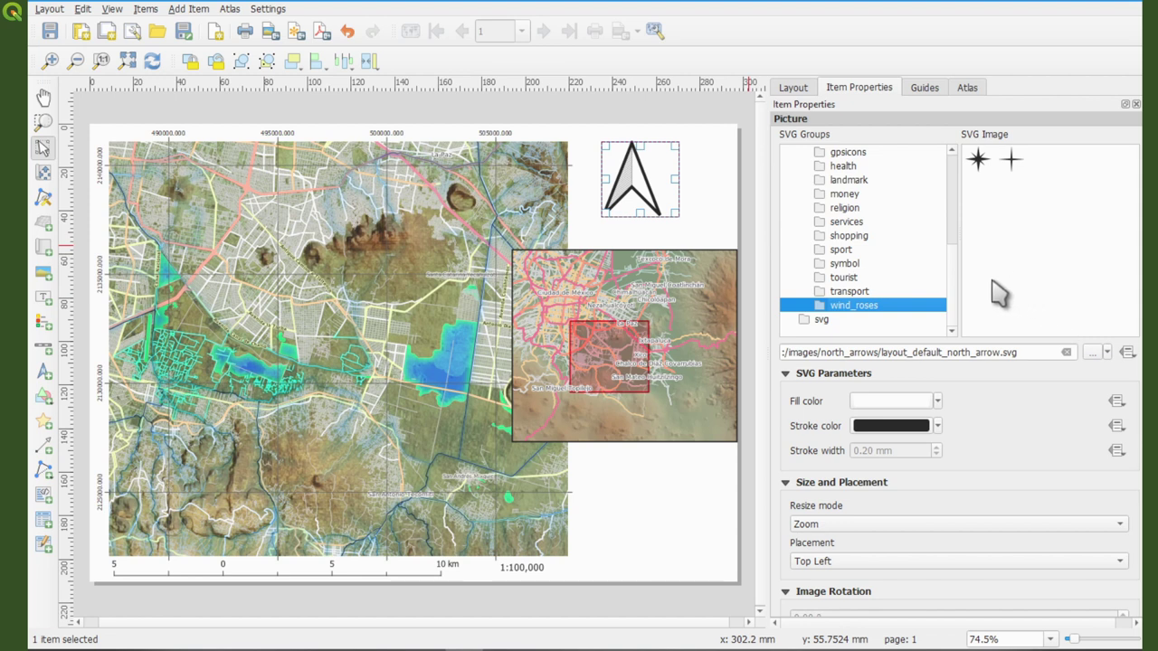
{"action": "scroll", "coordinate": [833, 285], "scroll_direction": "up", "scroll_amount": 2}
{"action": "left_click", "coordinate": [708, 188]}
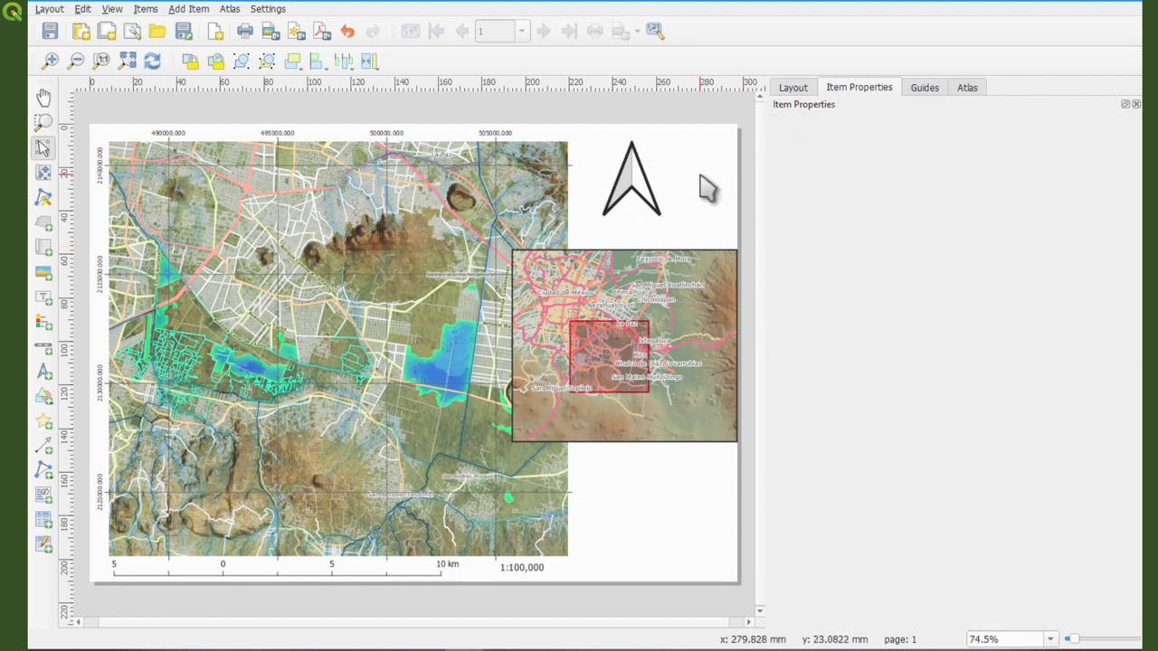
- Try several symbols from the arrows group on the north arrow and settle on the four-pointer compass NorthArrow_07.svg
{"action": "left_click", "coordinate": [634, 180]}
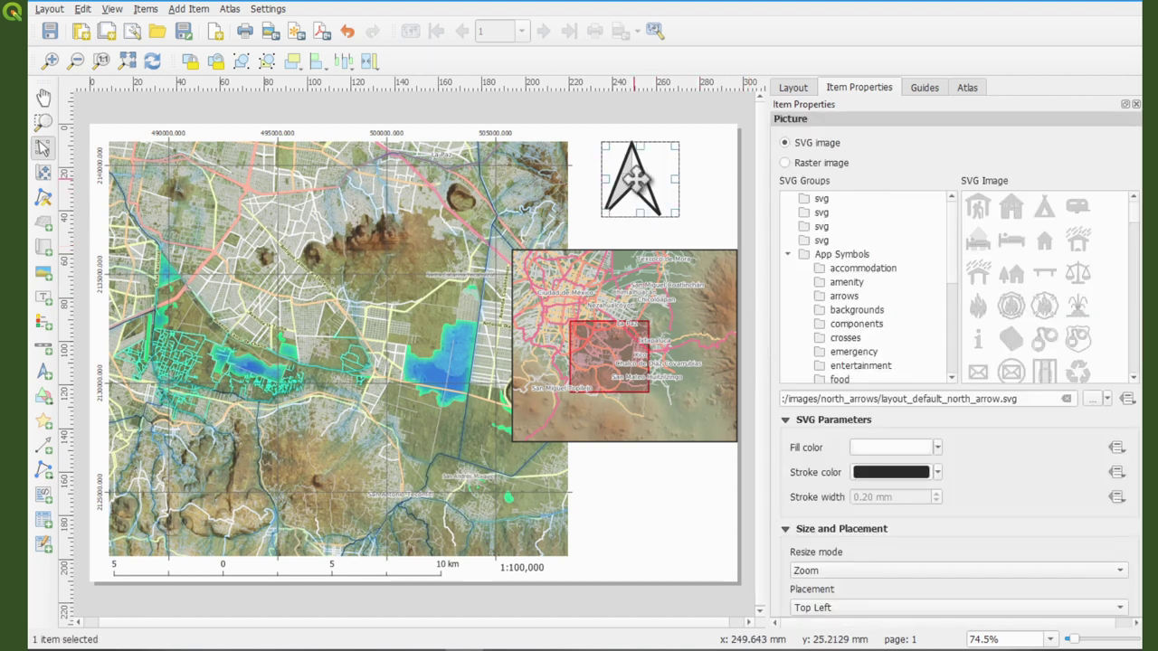
{"action": "left_click", "coordinate": [845, 297]}
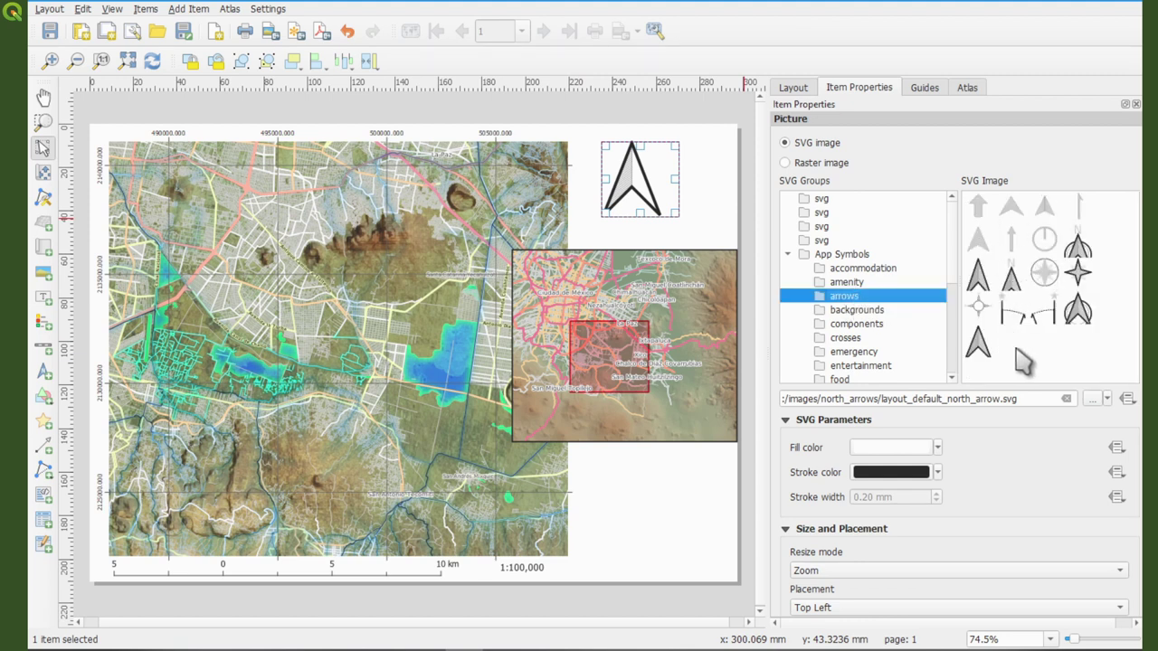
{"action": "left_click", "coordinate": [983, 347]}
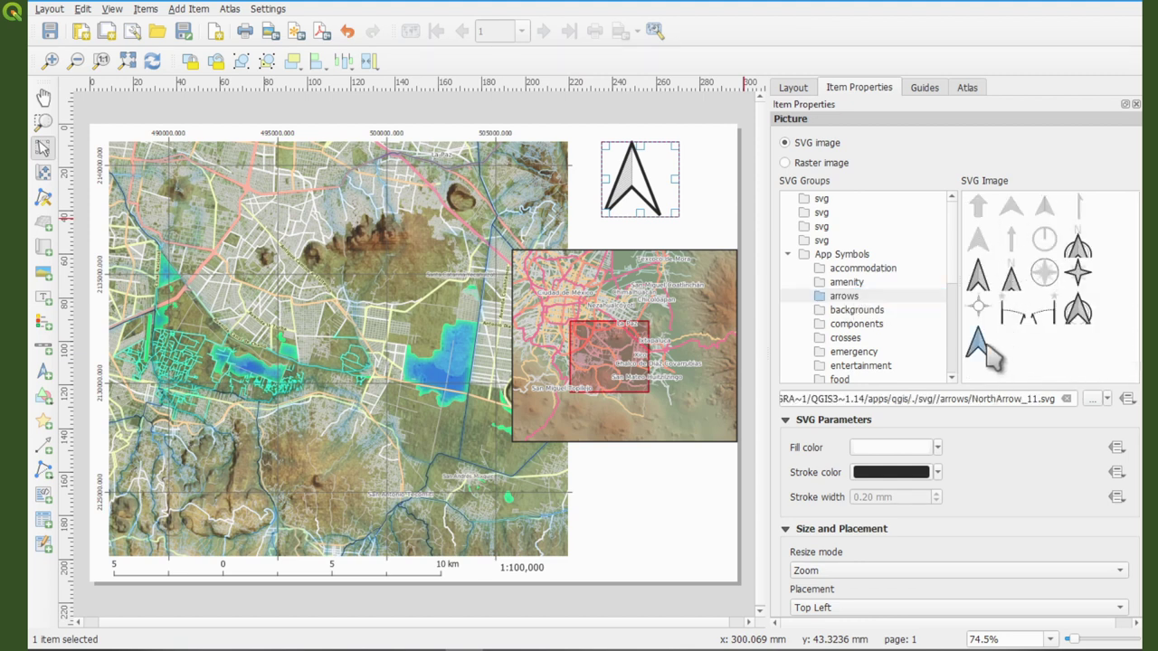
{"action": "left_click", "coordinate": [979, 303]}
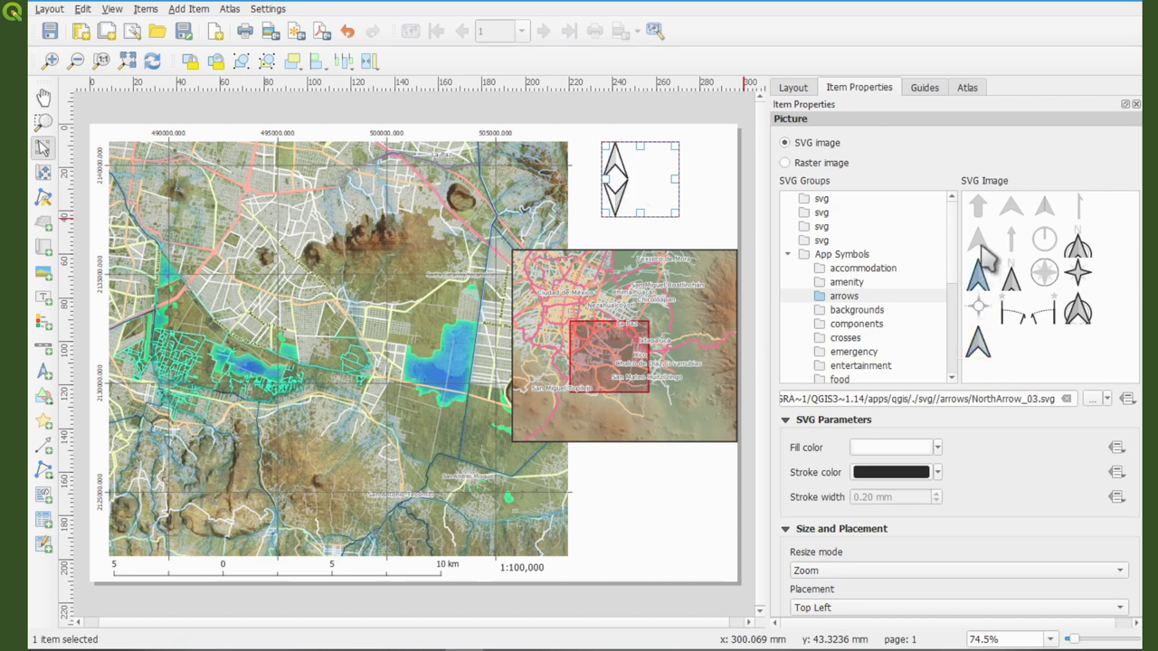
{"action": "left_click", "coordinate": [979, 241]}
{"action": "left_click", "coordinate": [978, 206]}
{"action": "left_click", "coordinate": [1011, 206]}
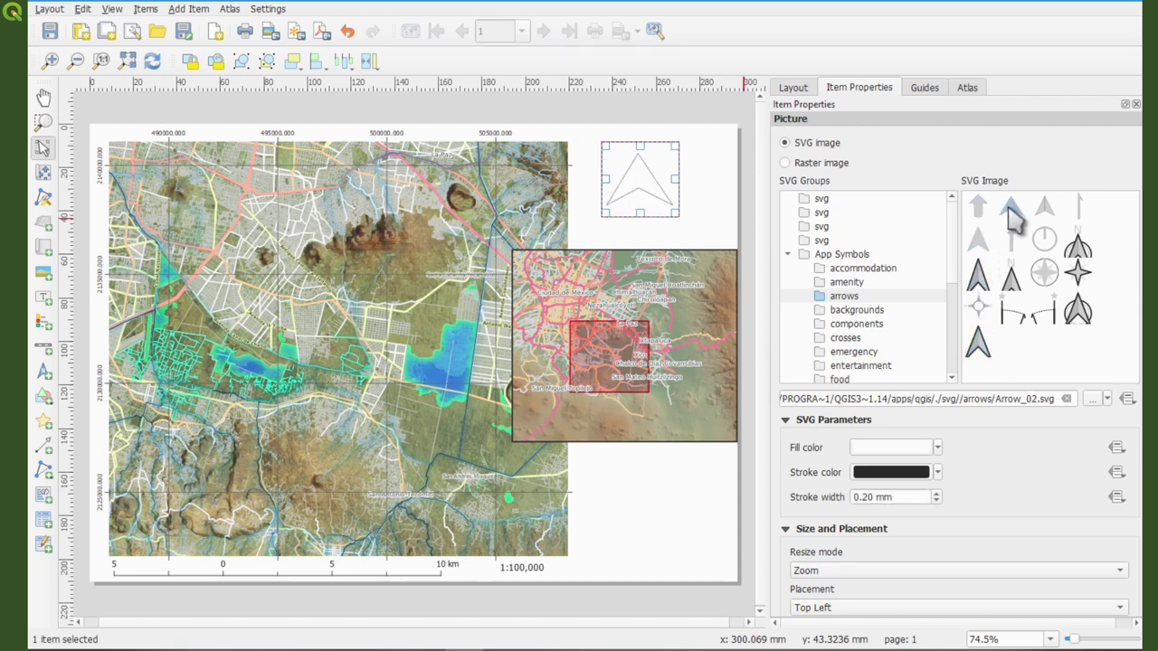
{"action": "left_click", "coordinate": [1043, 208]}
{"action": "left_click", "coordinate": [1078, 208]}
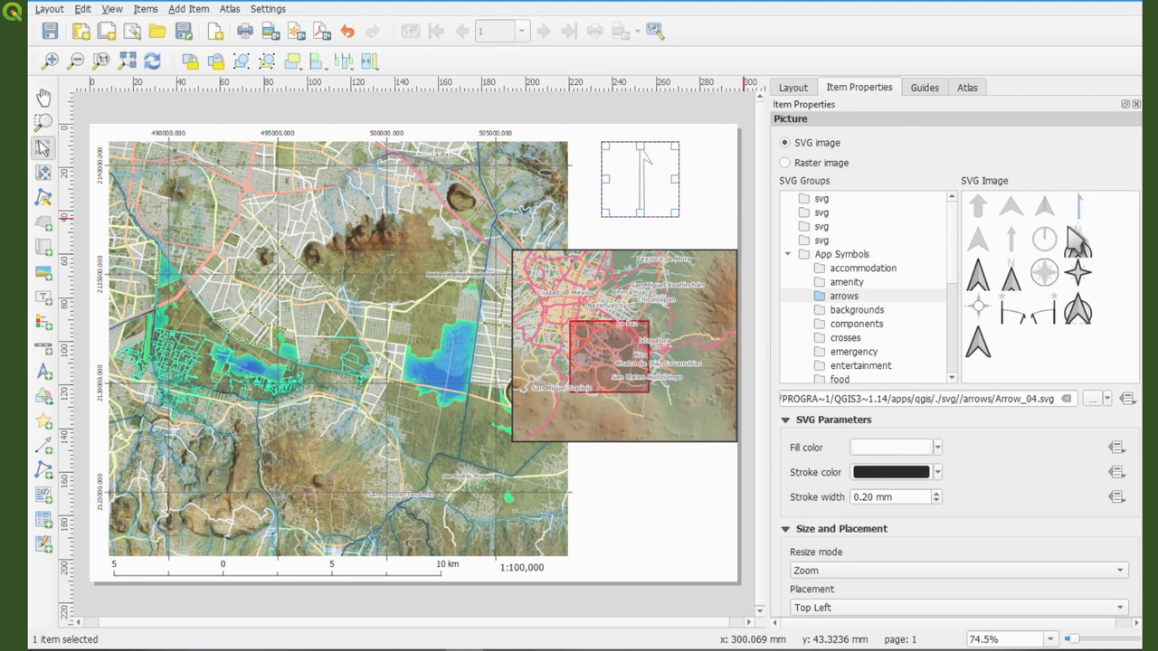
{"action": "left_click", "coordinate": [1049, 242]}
{"action": "left_click", "coordinate": [1012, 243]}
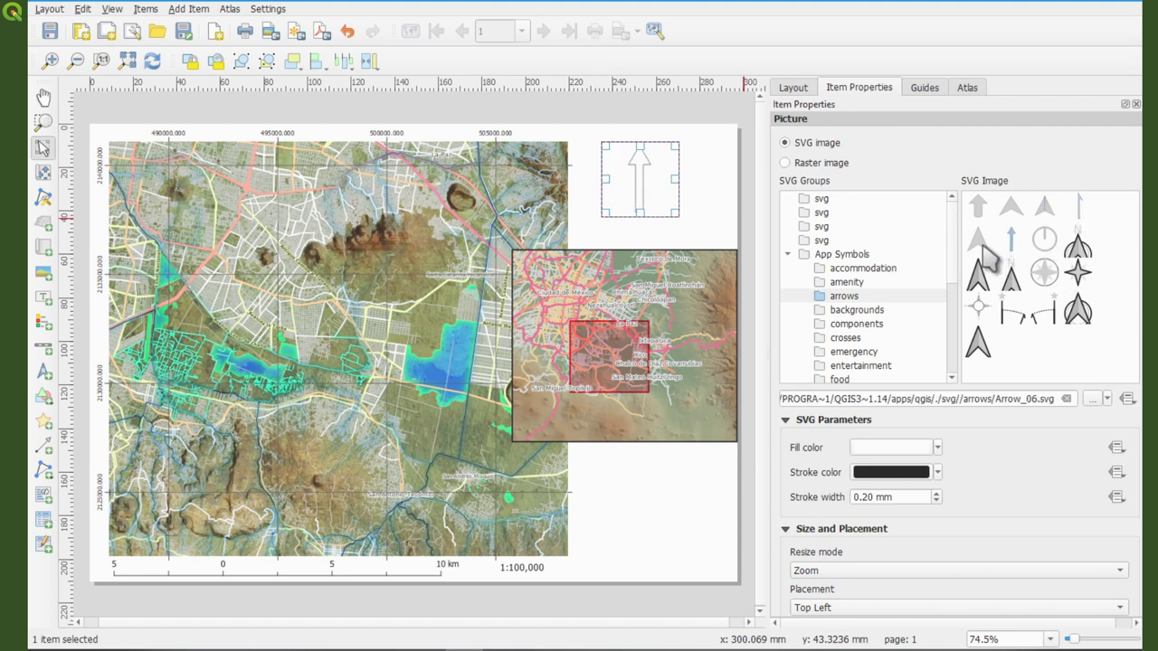
{"action": "left_click", "coordinate": [980, 243]}
{"action": "left_click", "coordinate": [980, 274]}
{"action": "left_click", "coordinate": [1011, 278]}
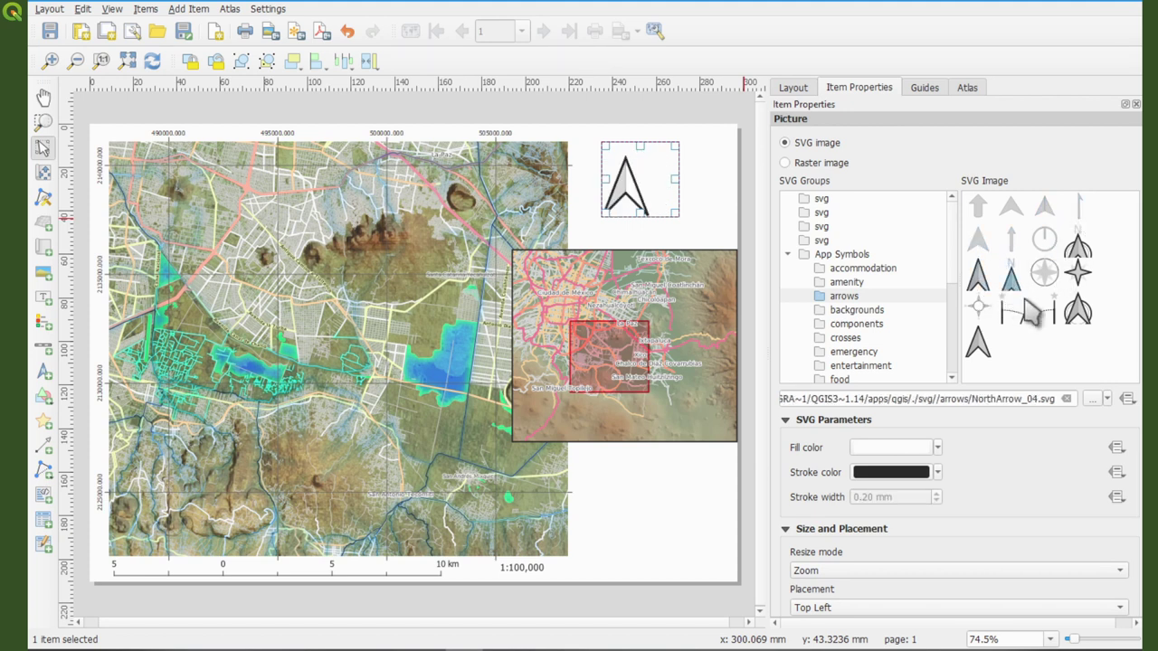
{"action": "left_click", "coordinate": [1044, 274]}
{"action": "left_click", "coordinate": [1050, 316]}
{"action": "left_click", "coordinate": [1020, 316]}
{"action": "left_click", "coordinate": [986, 317]}
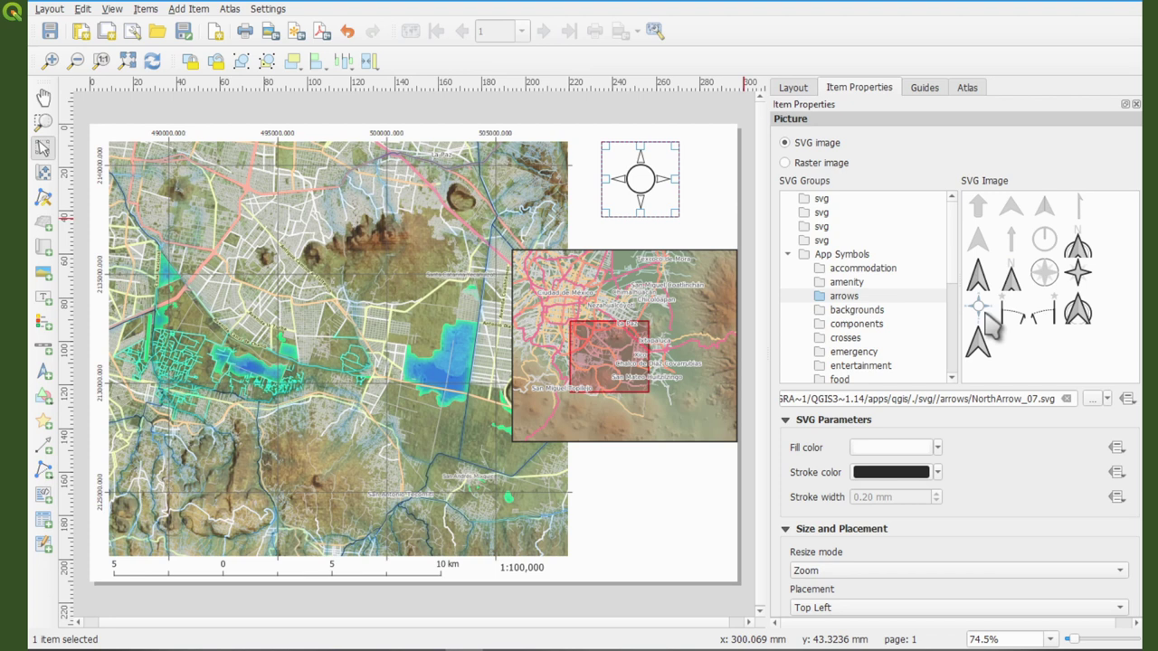
{"action": "left_click", "coordinate": [667, 505]}
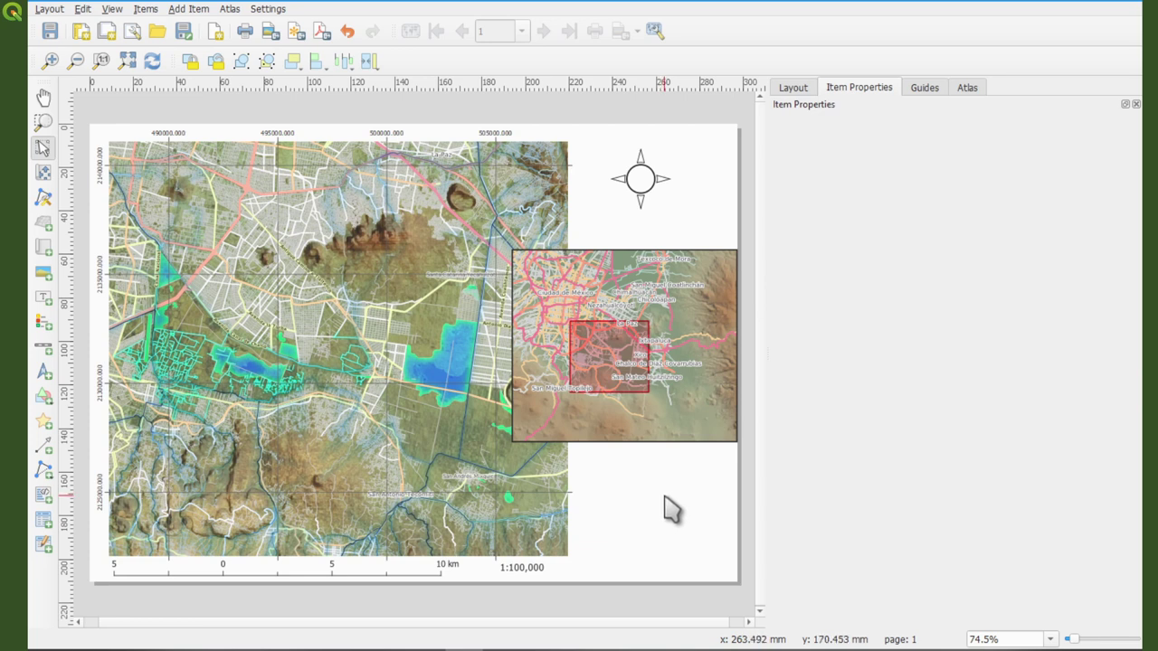
- Switch to Chrome and look through the north arrow icons on the Noun Project and Iconpacks pages
{"action": "left_click", "coordinate": [181, 648]}
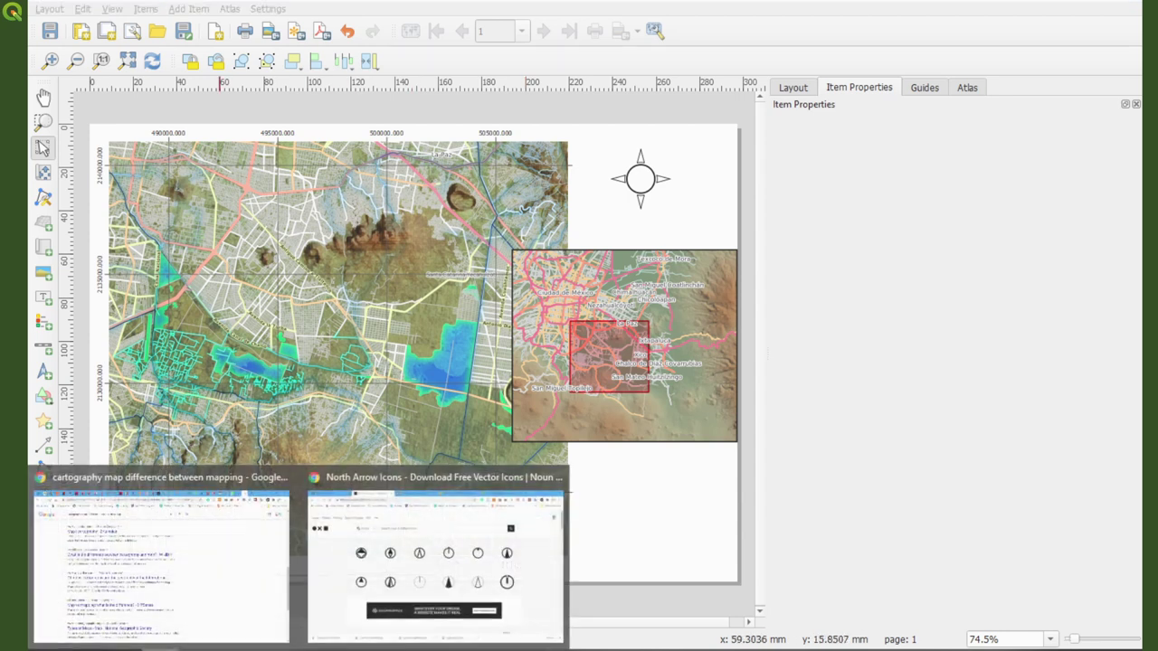
{"action": "left_click", "coordinate": [405, 611]}
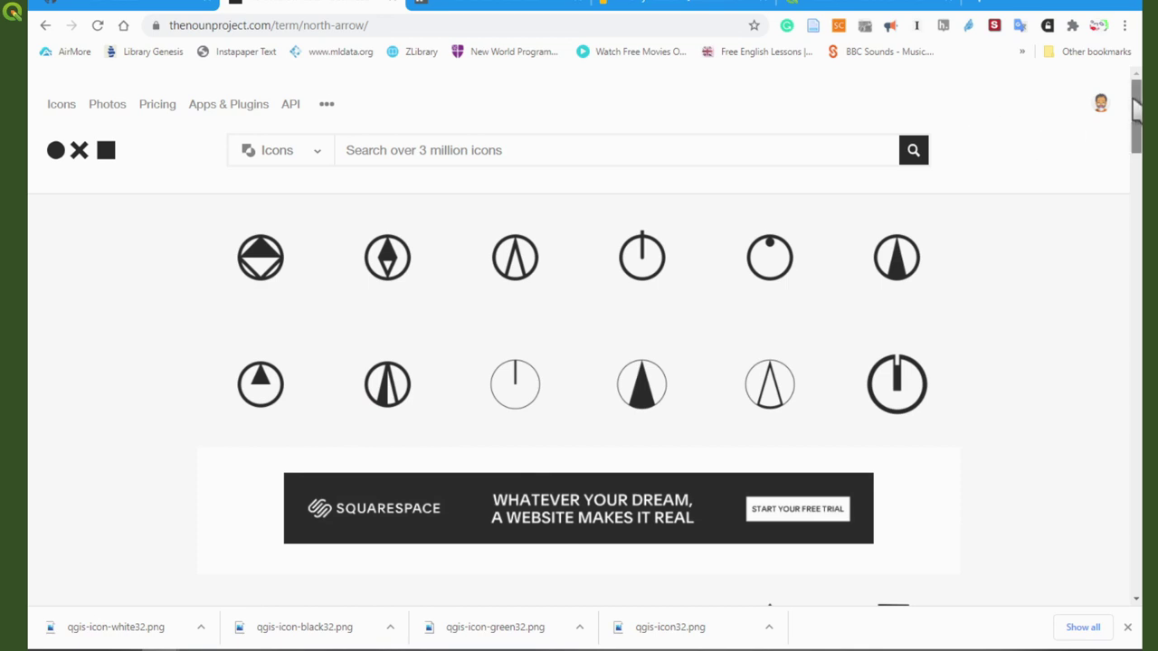
{"action": "left_click_drag", "start_coordinate": [1136, 107], "coordinate": [1131, 276]}
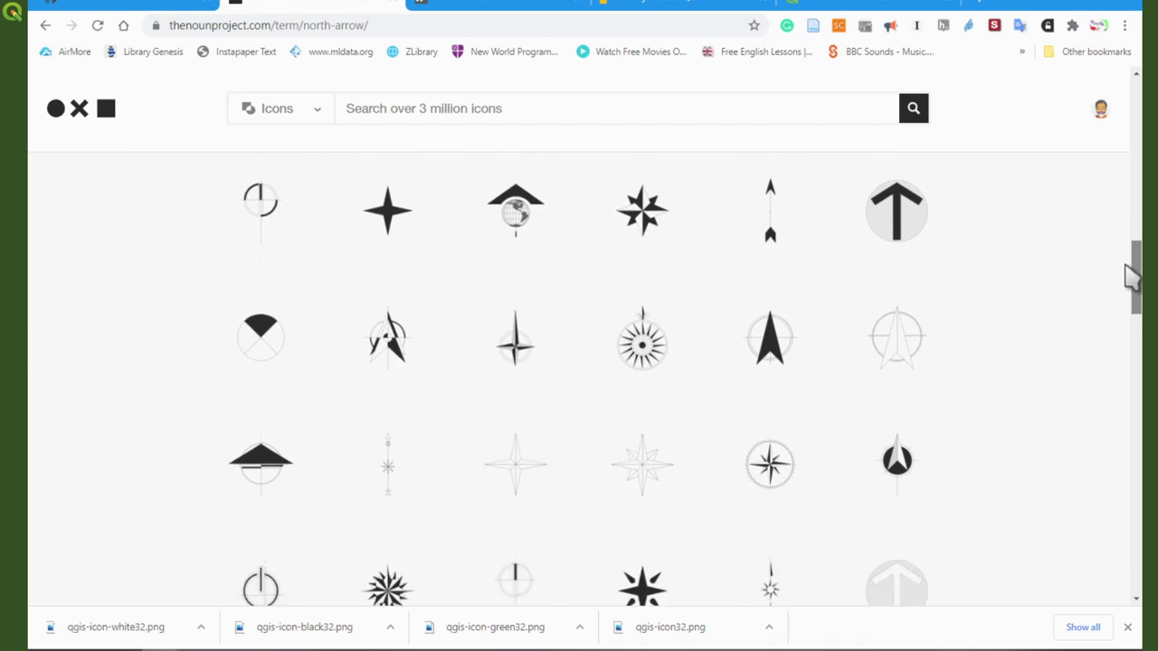
{"action": "left_click", "coordinate": [506, 13]}
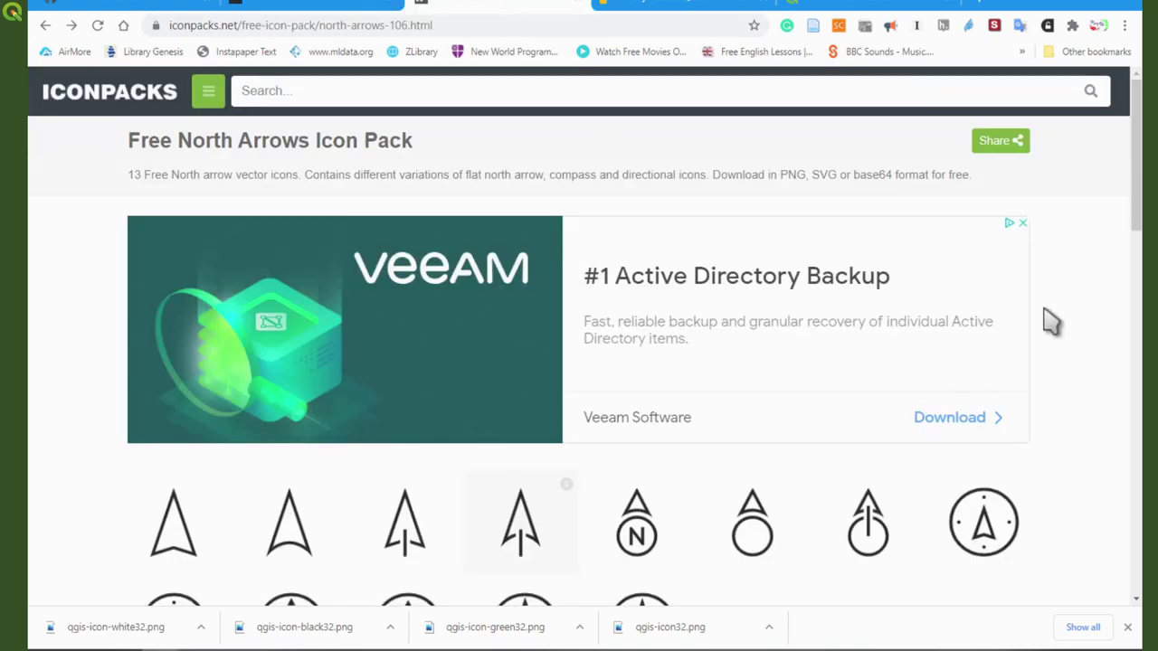
{"action": "left_click_drag", "start_coordinate": [1137, 165], "coordinate": [1130, 99]}
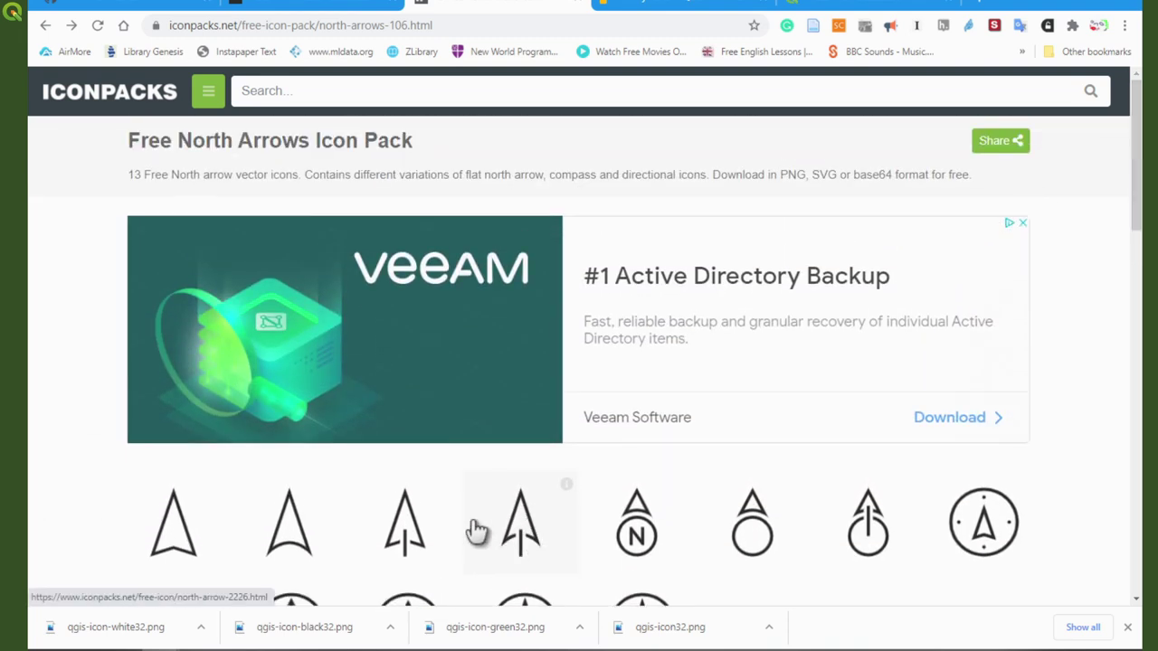
- Switch to the LayoutManager folder in File Explorer and open north-arrow-2227.svg in Notepad++
{"action": "left_click", "coordinate": [232, 619]}
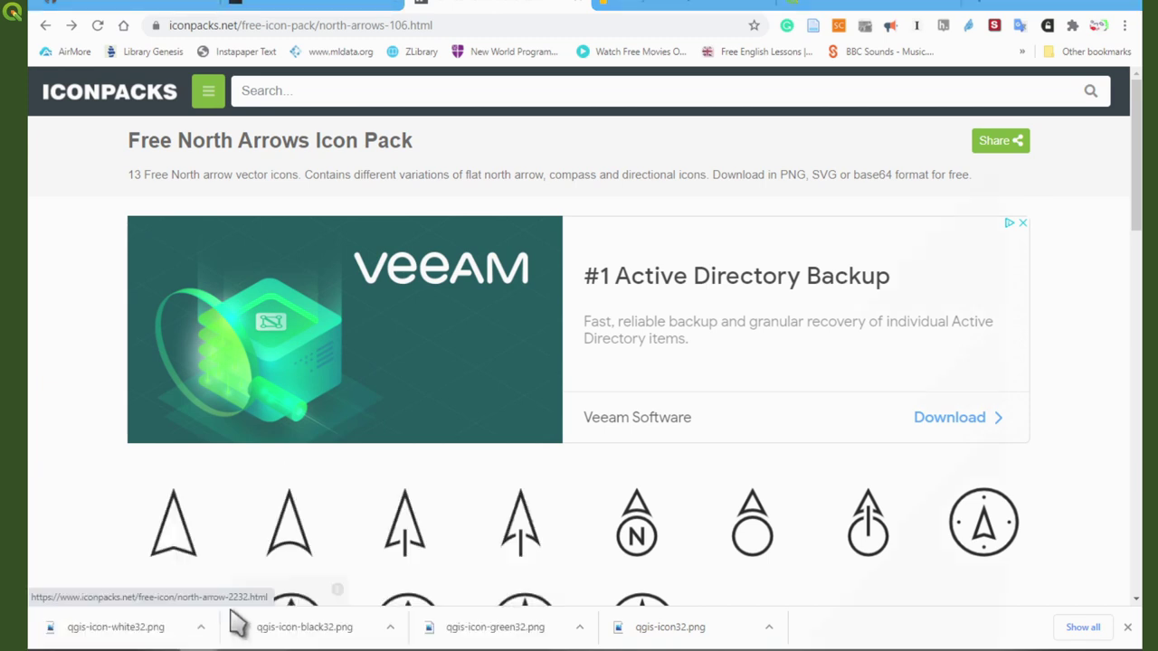
{"action": "left_click", "coordinate": [833, 382]}
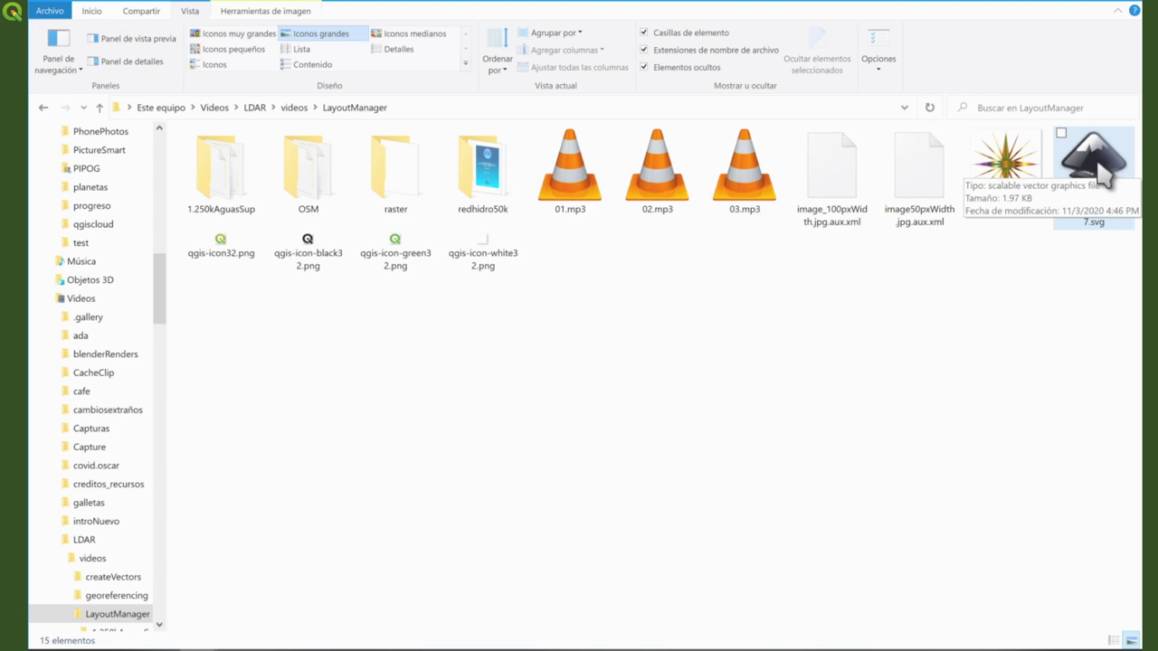
{"action": "left_click_drag", "start_coordinate": [1097, 165], "coordinate": [633, 344]}
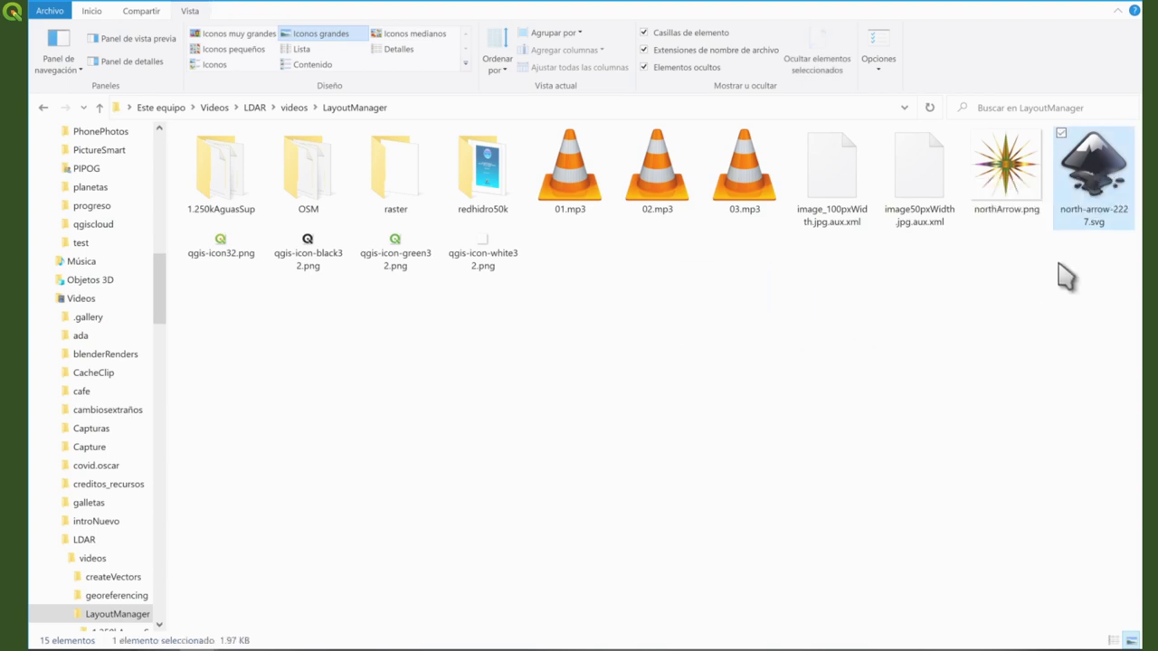
{"action": "right_click", "coordinate": [1093, 156]}
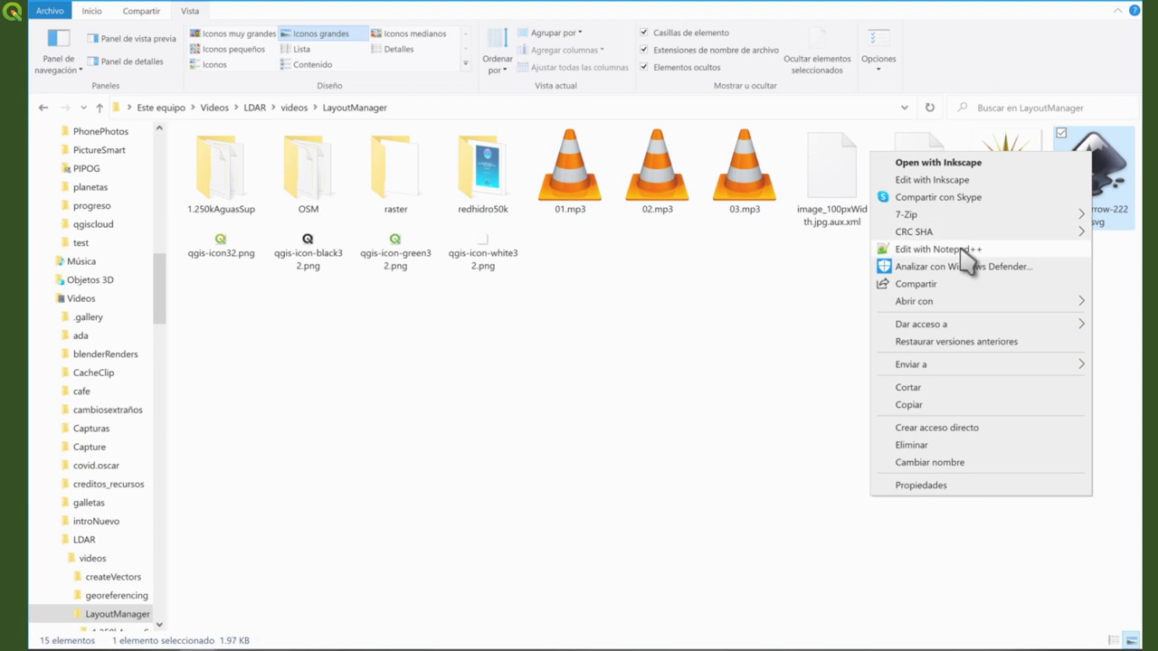
{"action": "left_click", "coordinate": [965, 250]}
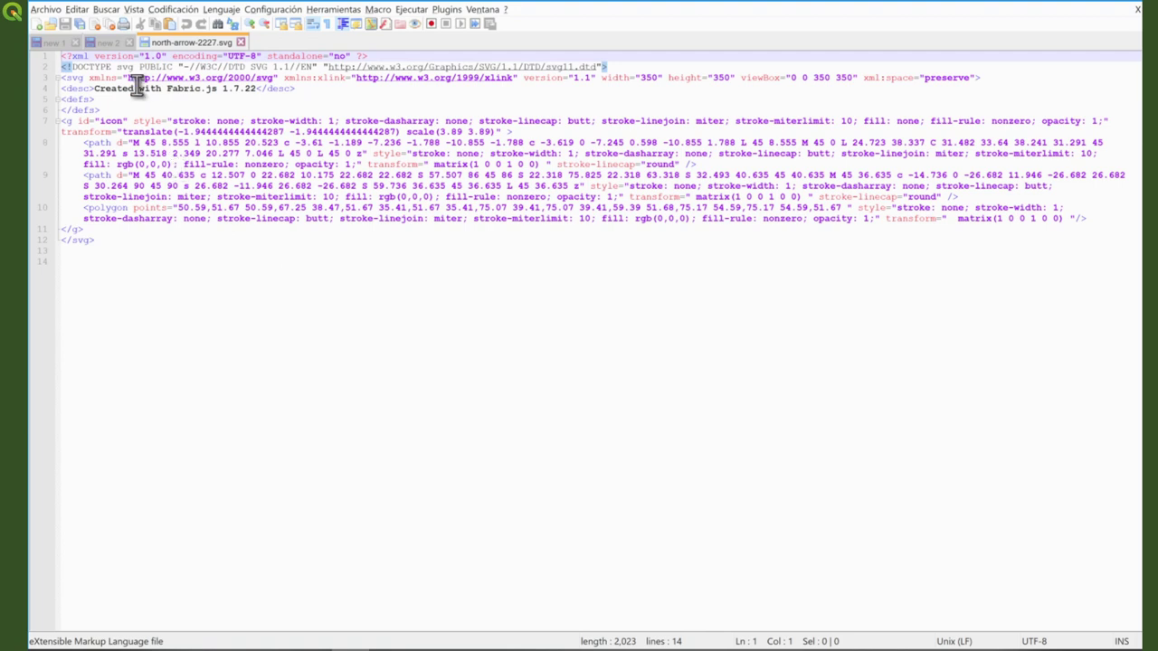
- Examine the fill, stroke and stroke-width parameter line in the new 2 document and return to north-arrow-2227.svg
{"action": "left_click", "coordinate": [108, 42]}
{"action": "left_click_drag", "start_coordinate": [57, 56], "coordinate": [675, 55]}
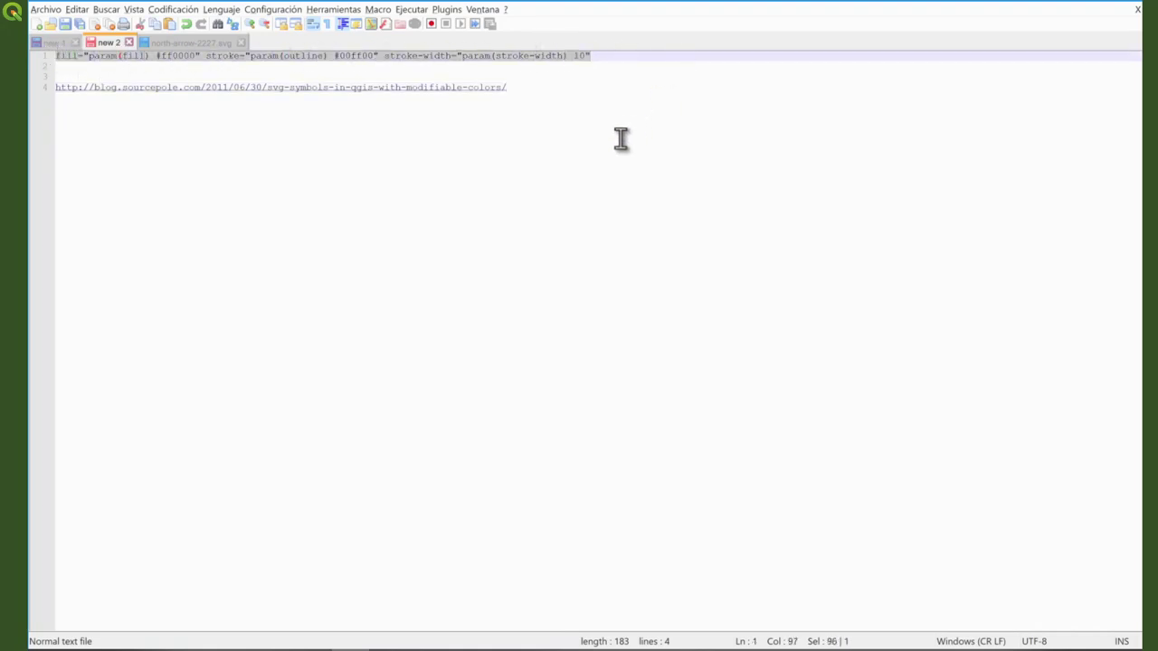
{"action": "left_click", "coordinate": [246, 114]}
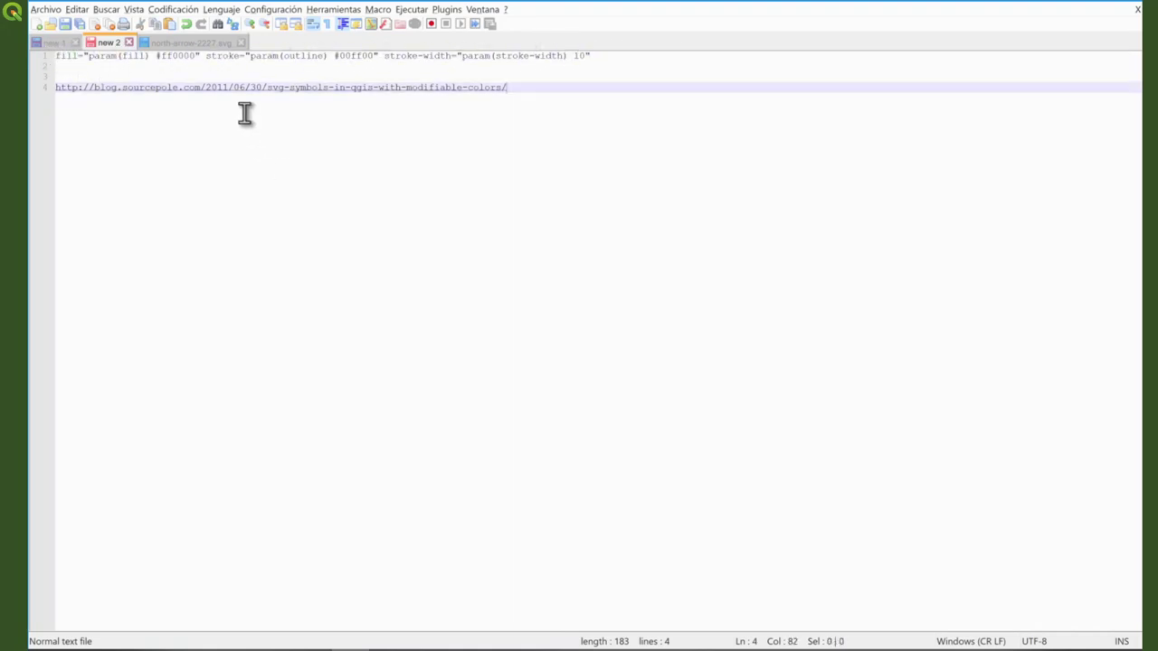
{"action": "left_click", "coordinate": [192, 44]}
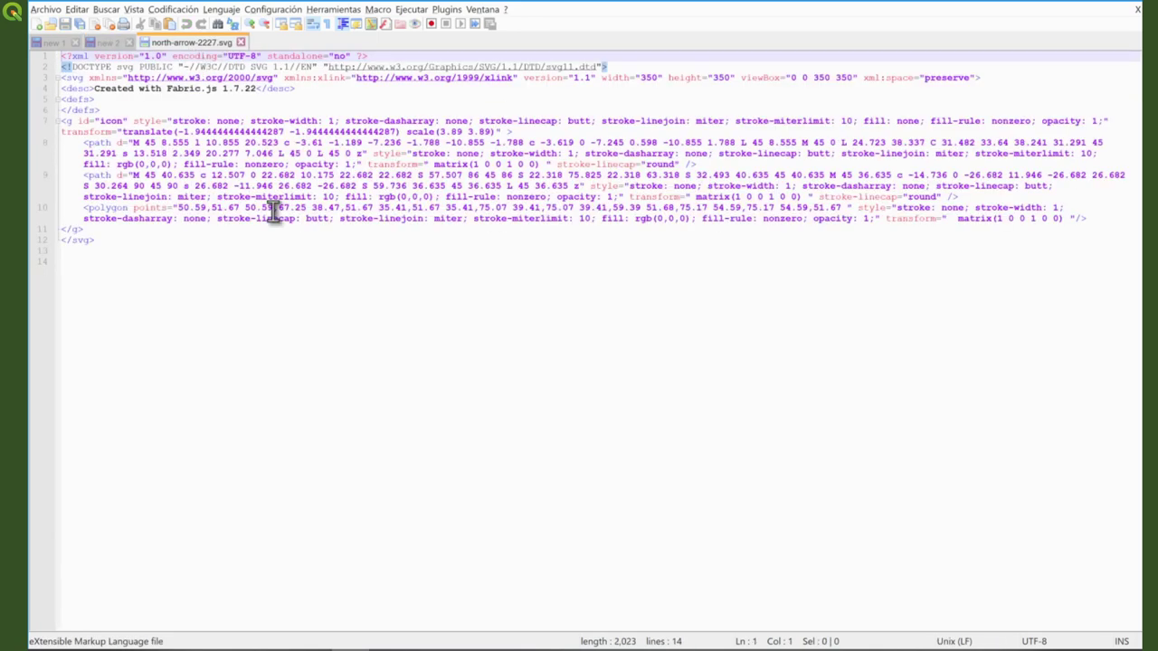
- Open north-arrow-2227.svg from the LayoutManager folder in Notepad (Bloc de notas) as well
{"action": "left_click", "coordinate": [215, 625]}
{"action": "right_click", "coordinate": [1095, 181]}
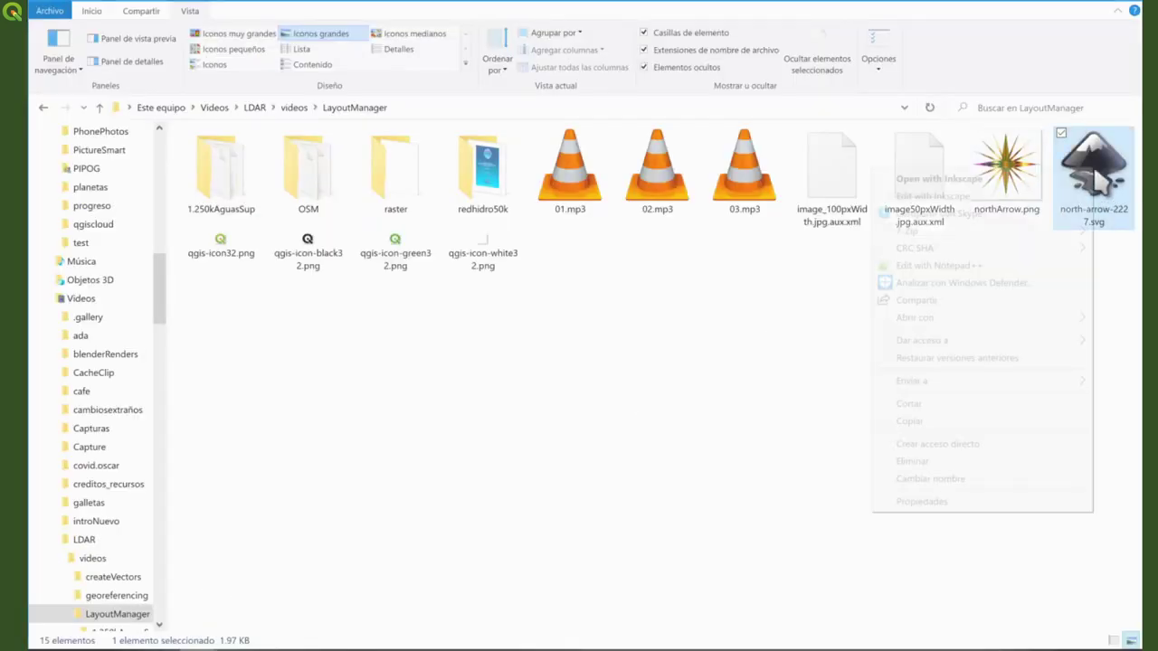
{"action": "mouse_move", "coordinate": [959, 318]}
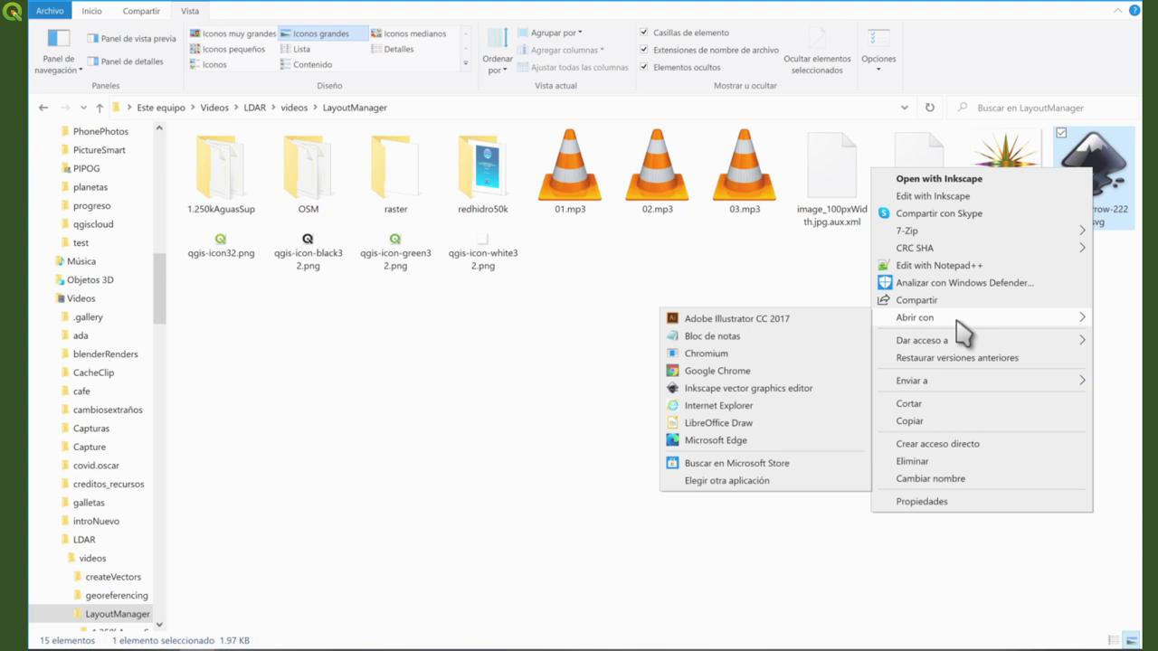
{"action": "left_click", "coordinate": [816, 338]}
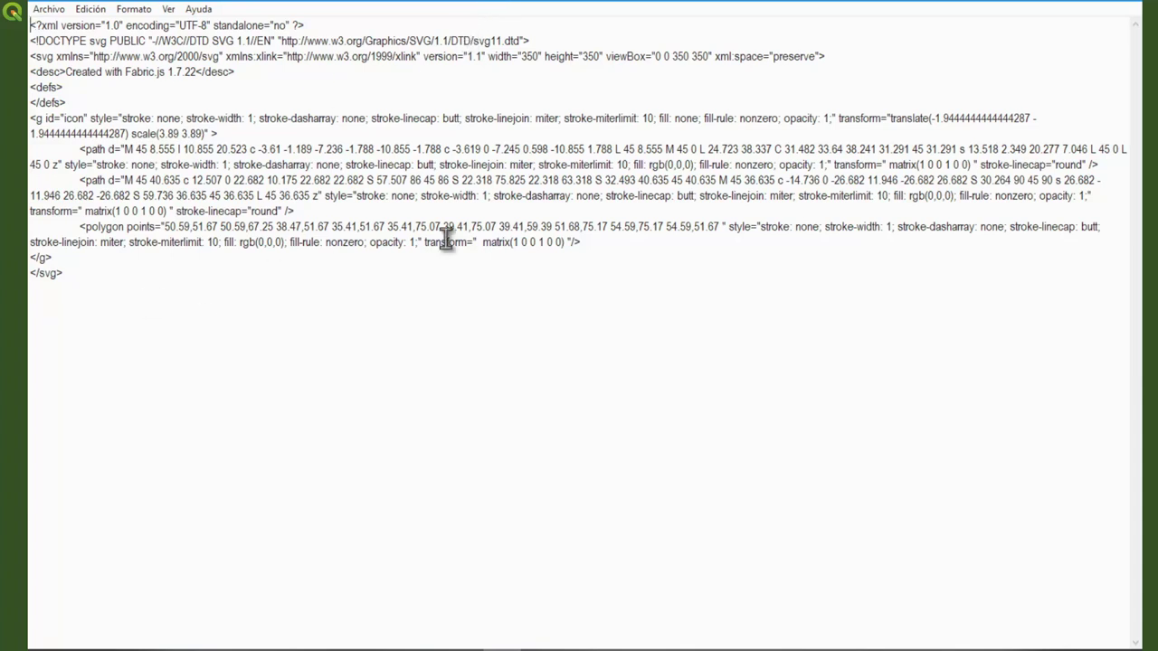
- Arrange the Notepad and Notepad++ windows side by side, with Notepad on the left half of the screen
{"action": "left_click", "coordinate": [1074, 6]}
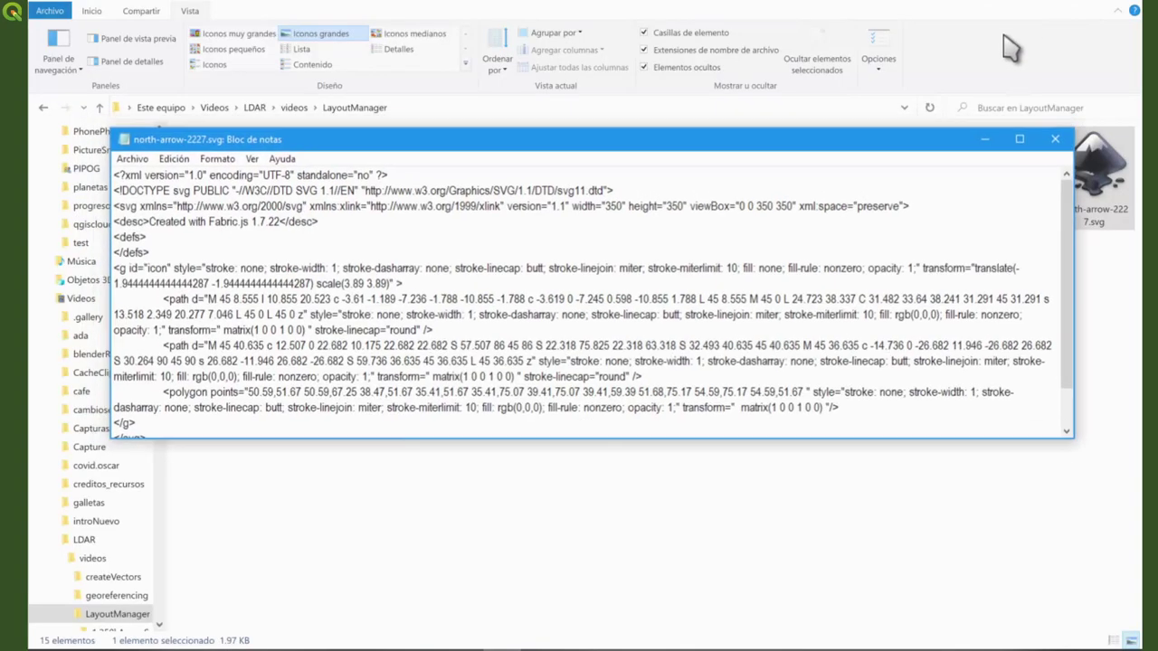
{"action": "left_click_drag", "start_coordinate": [748, 142], "coordinate": [732, 240]}
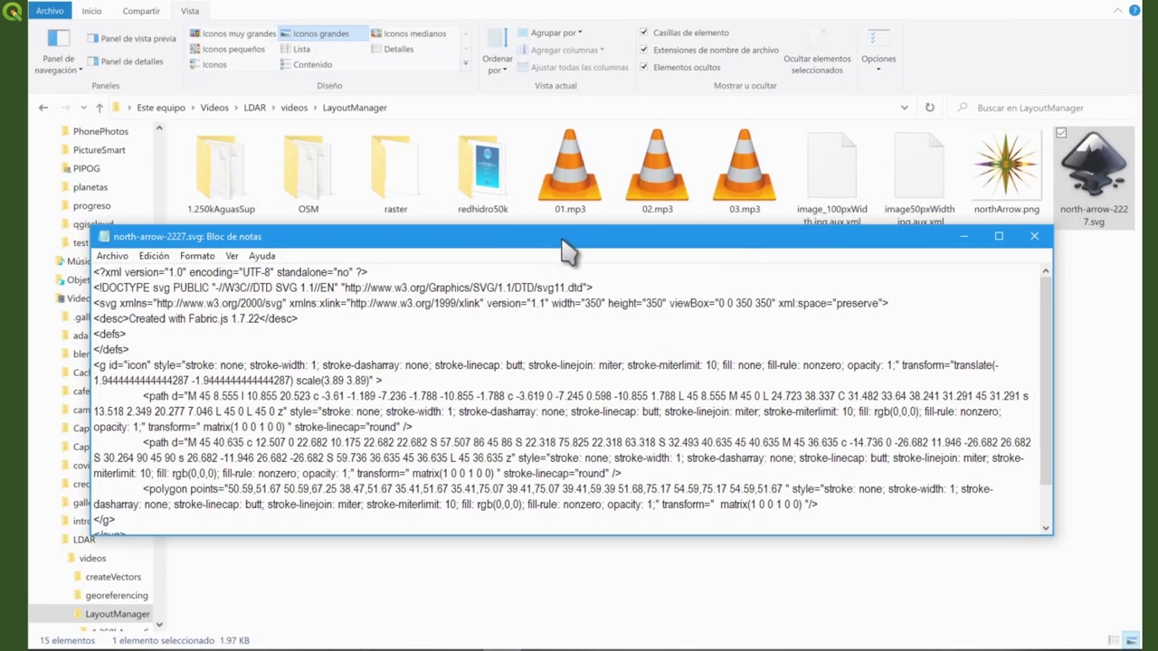
{"action": "left_click_drag", "start_coordinate": [566, 249], "coordinate": [2, 344]}
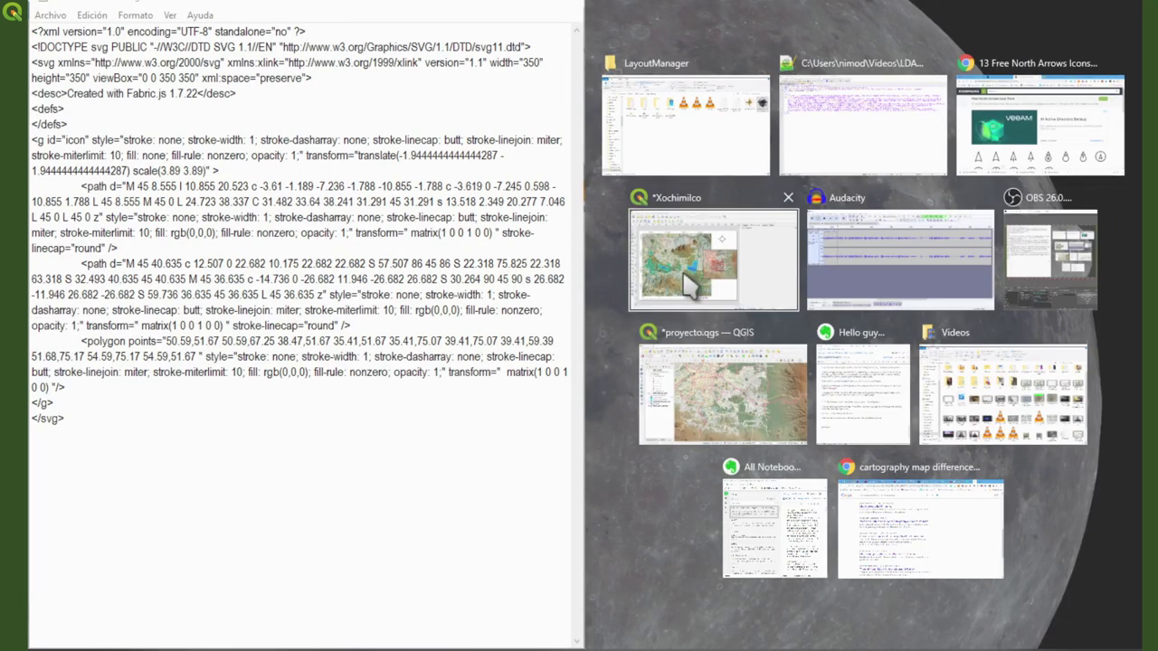
{"action": "left_click", "coordinate": [862, 132]}
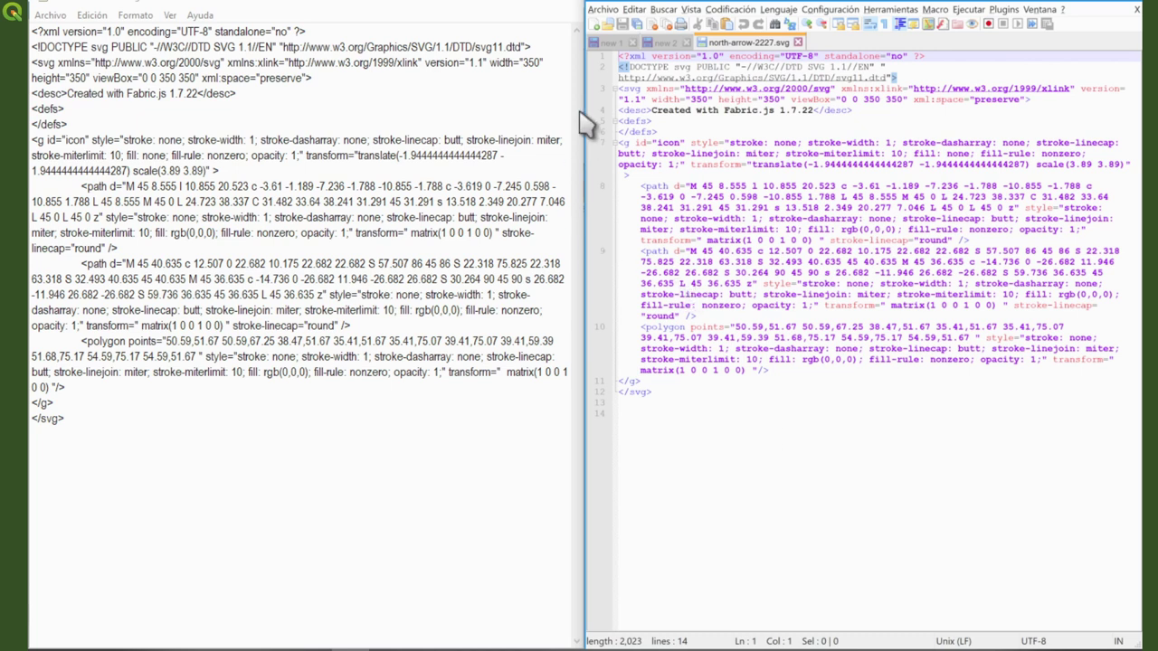
- Close Notepad and maximize Notepad++ with the new 2 document shown
{"action": "left_click", "coordinate": [570, 8]}
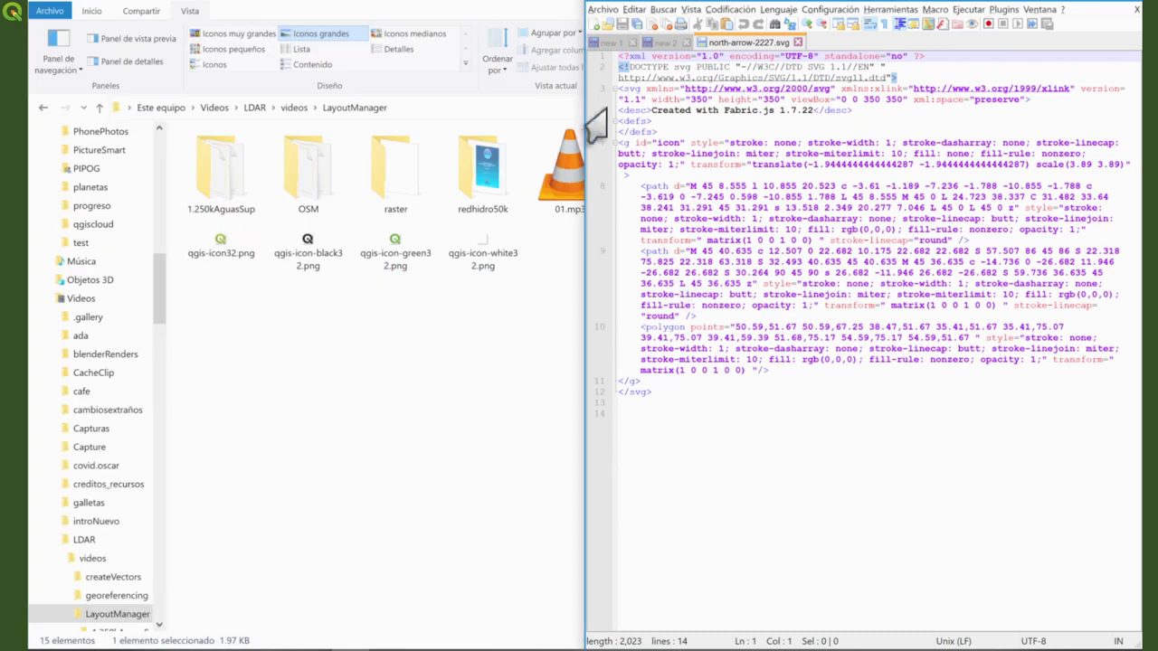
{"action": "left_click", "coordinate": [1095, 6]}
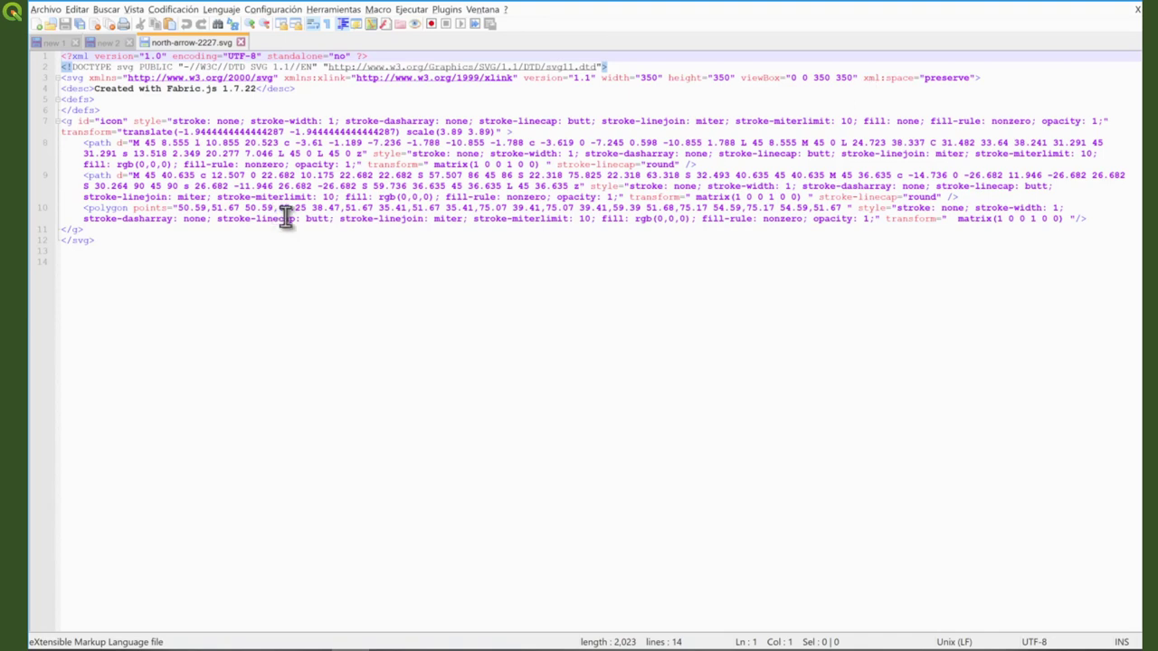
{"action": "left_click", "coordinate": [102, 44]}
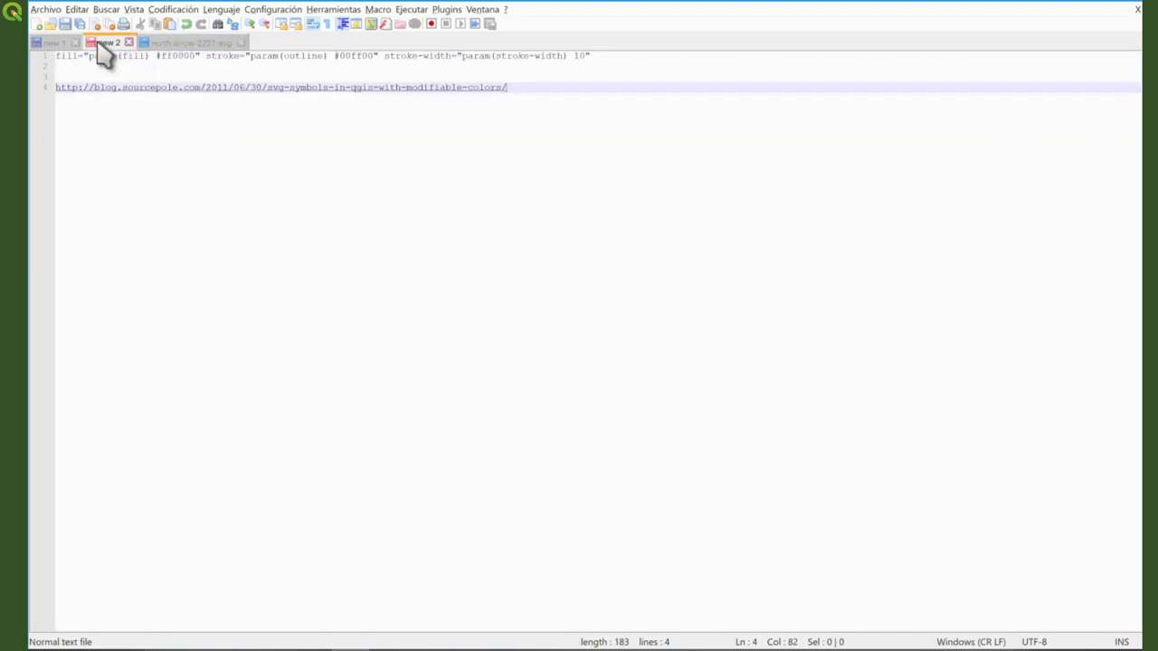
- Copy the fill, stroke and stroke-width parameter line and paste it before the closing bracket of the opening g tag in north-arrow-2227.svg
{"action": "left_click", "coordinate": [521, 68]}
{"action": "left_click_drag", "start_coordinate": [614, 52], "coordinate": [37, 63]}
{"action": "key", "text": "ctrl+c"}
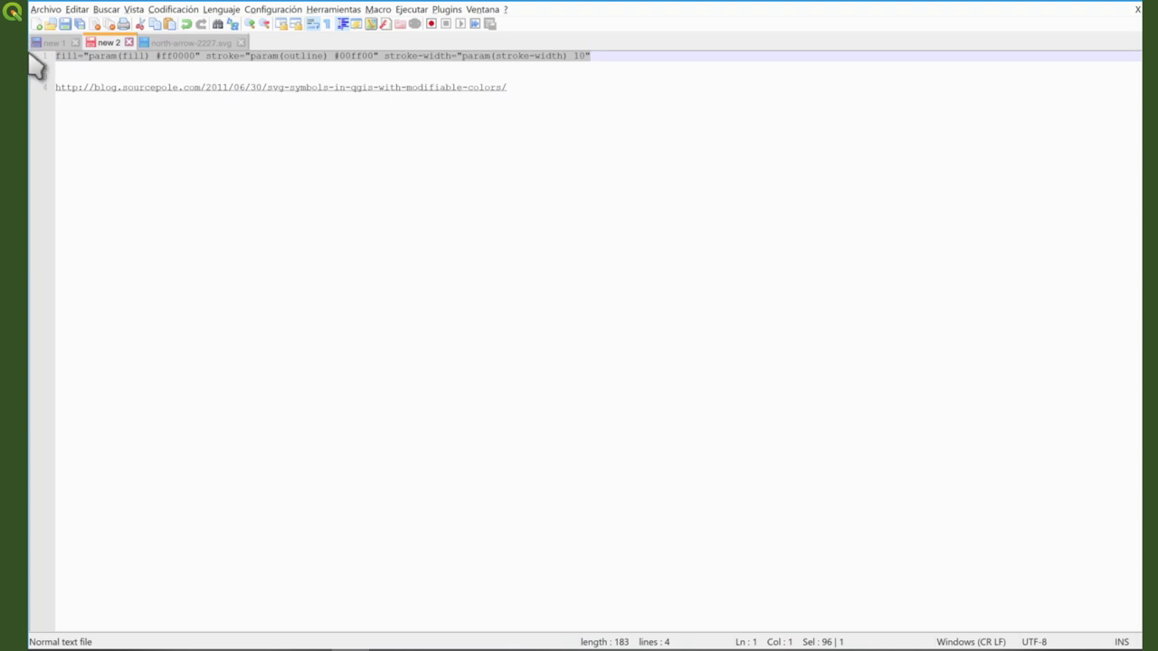
{"action": "left_click", "coordinate": [190, 46]}
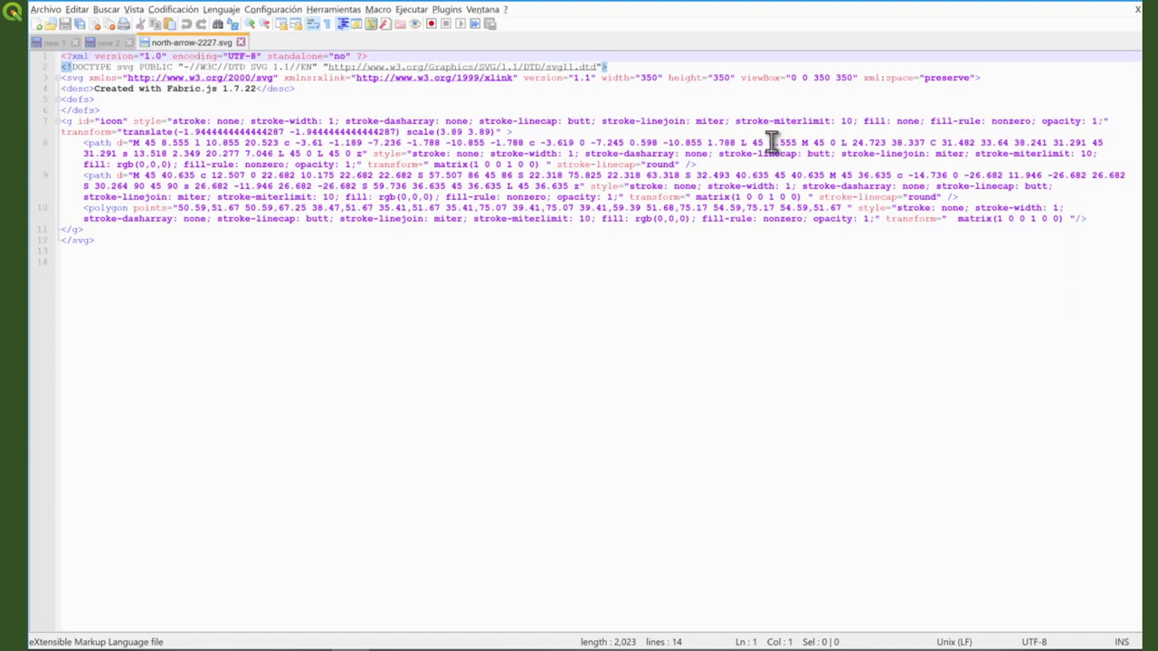
{"action": "left_click", "coordinate": [504, 131]}
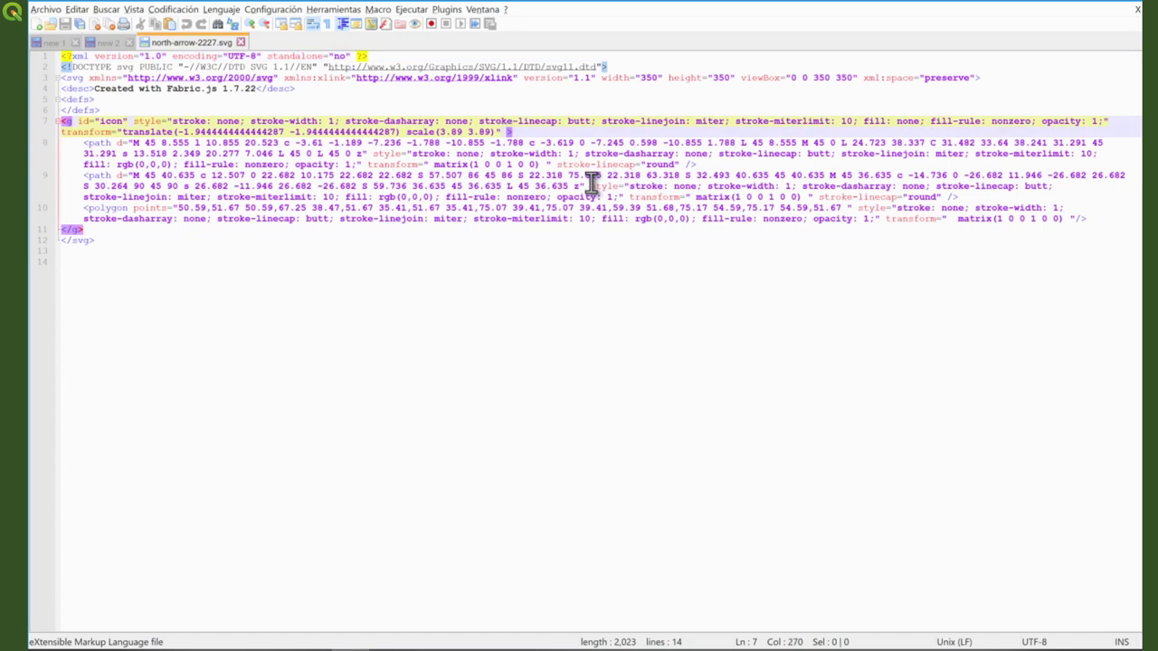
{"action": "key", "text": "ctrl+v"}
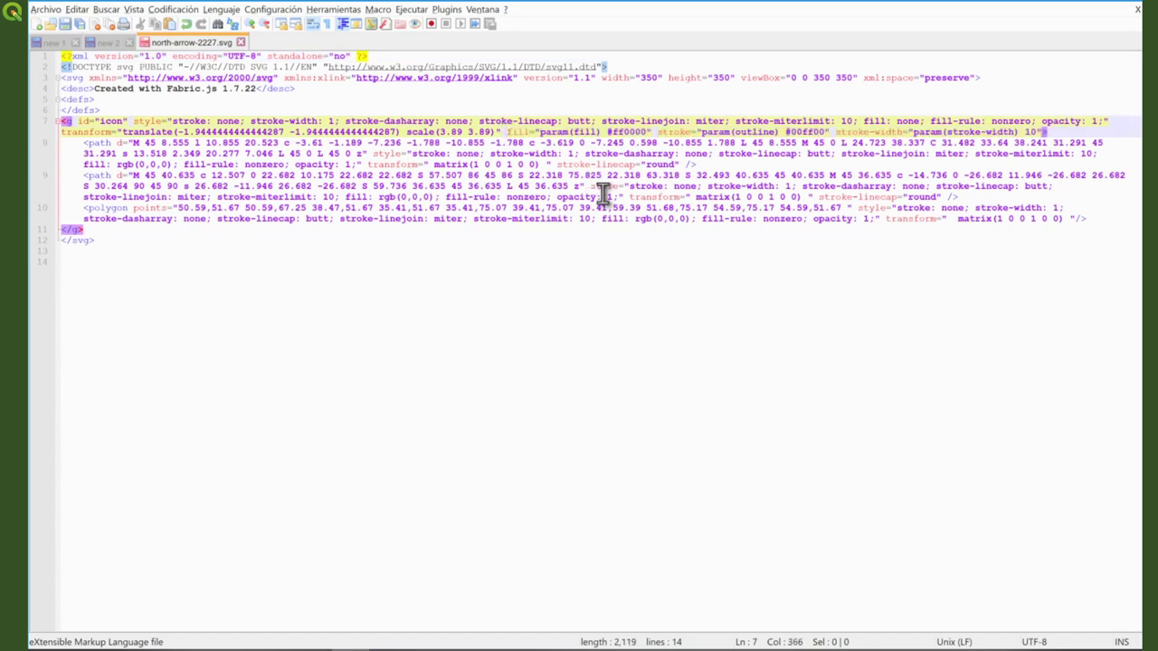
- Paste the same parameter line near the end of both path tags and the polygon tag
{"action": "left_click", "coordinate": [685, 164]}
{"action": "key", "text": "ctrl+v"}
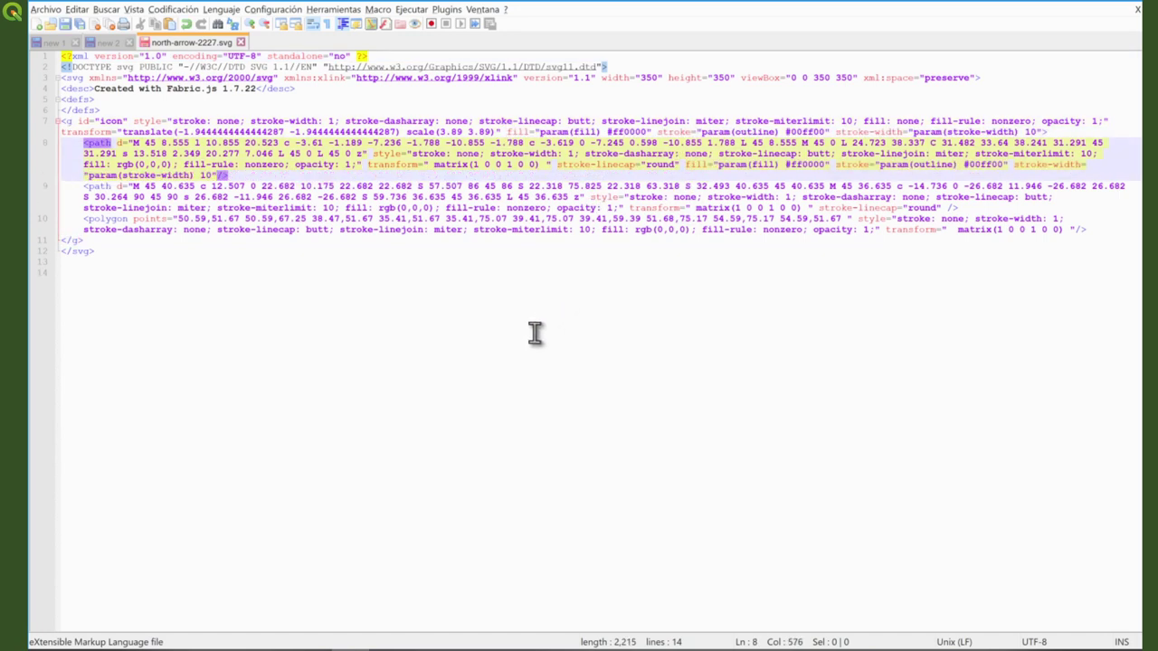
{"action": "left_click", "coordinate": [947, 207]}
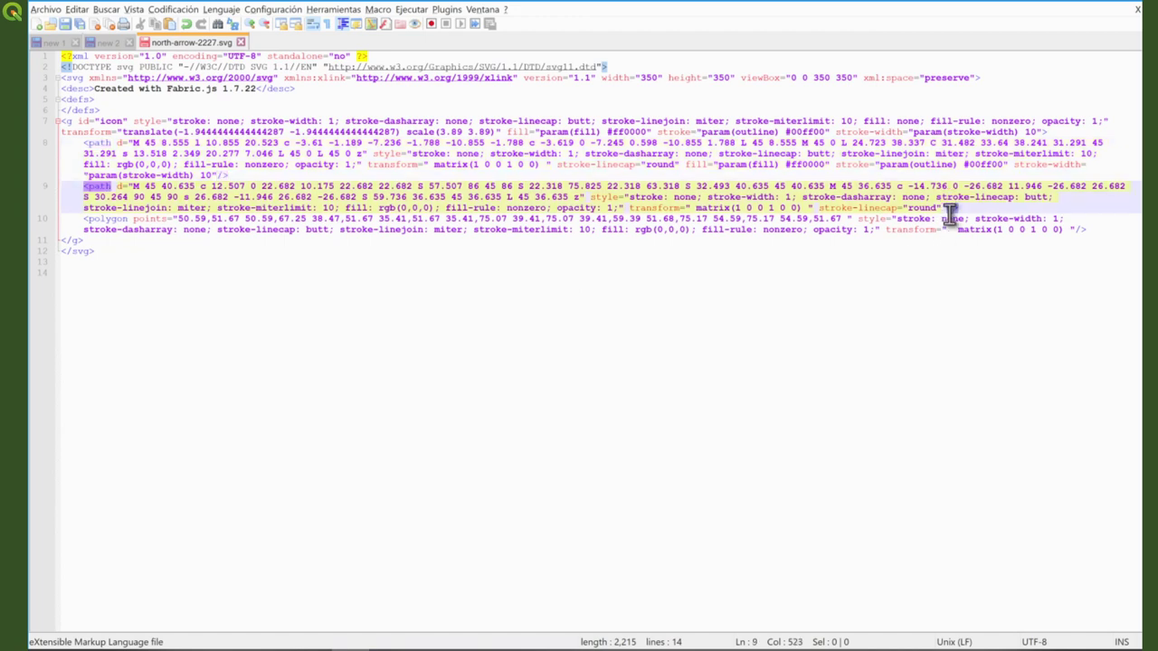
{"action": "key", "text": "ctrl+v"}
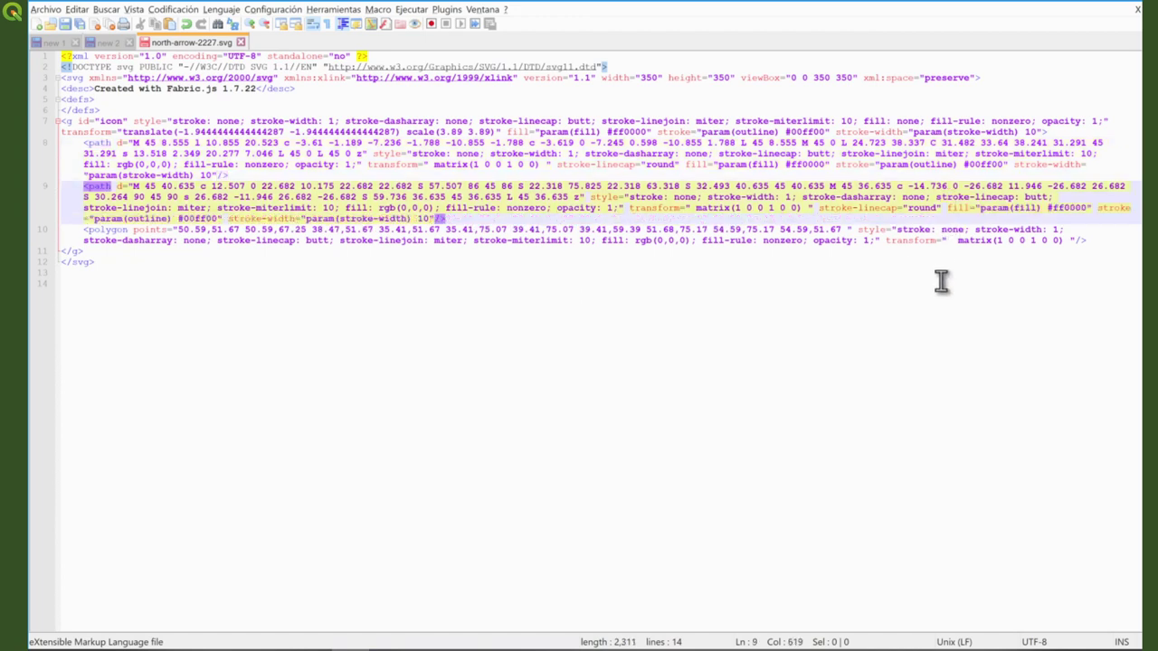
{"action": "left_click", "coordinate": [1067, 234]}
{"action": "key", "text": "ctrl+v"}
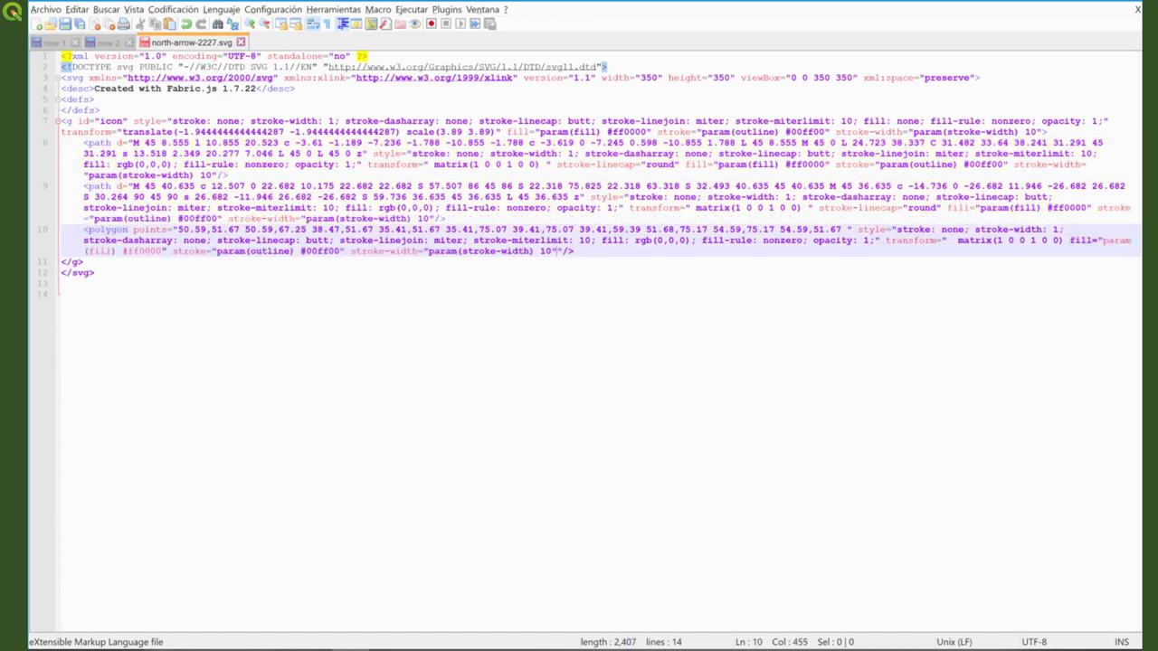
- Switch to the browser and review the Sourcepole article on SVG symbols in QGIS with modifiable colors, including its placeholder example
{"action": "left_click", "coordinate": [431, 573]}
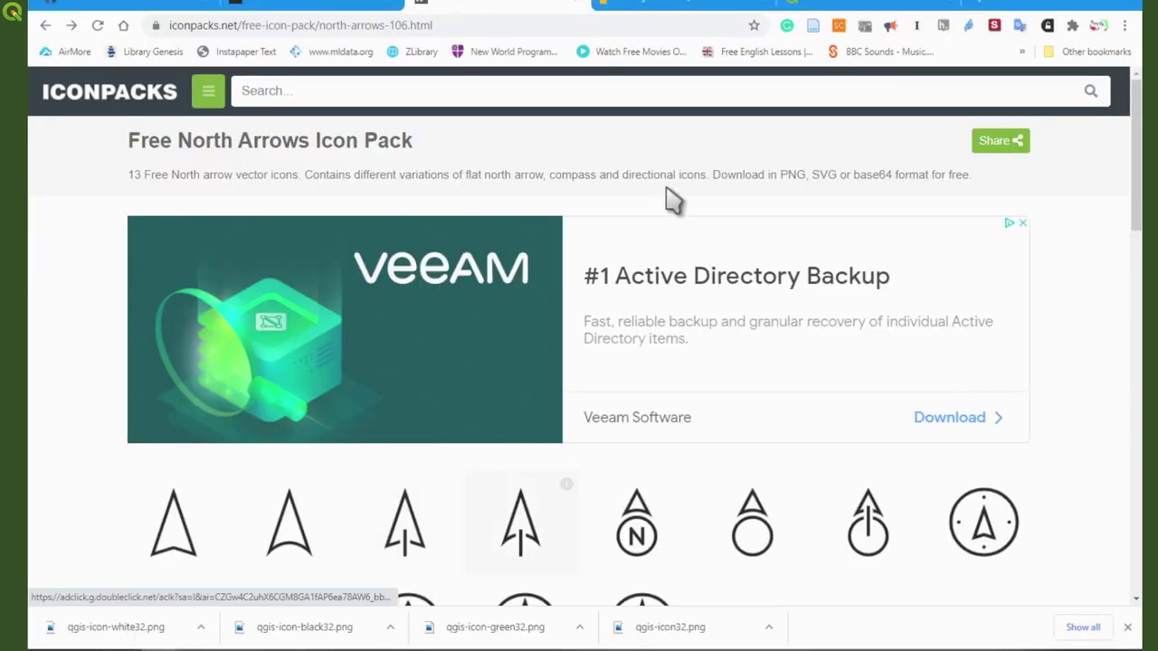
{"action": "left_click", "coordinate": [725, 8]}
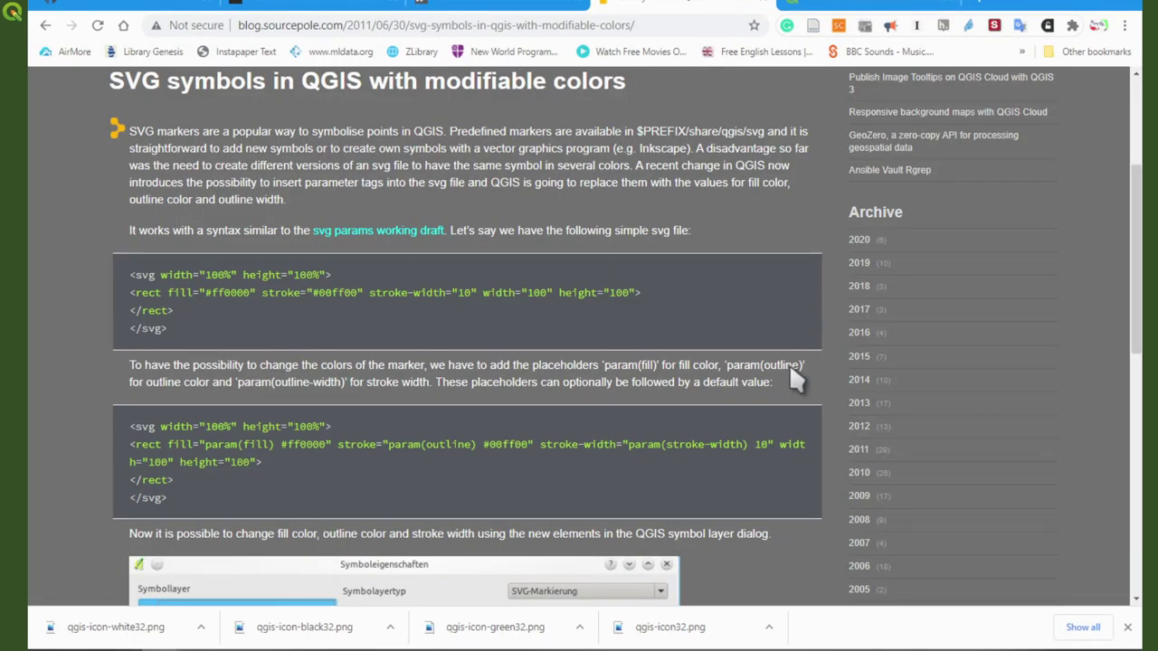
{"action": "scroll", "coordinate": [787, 380], "scroll_direction": "up", "scroll_amount": 3}
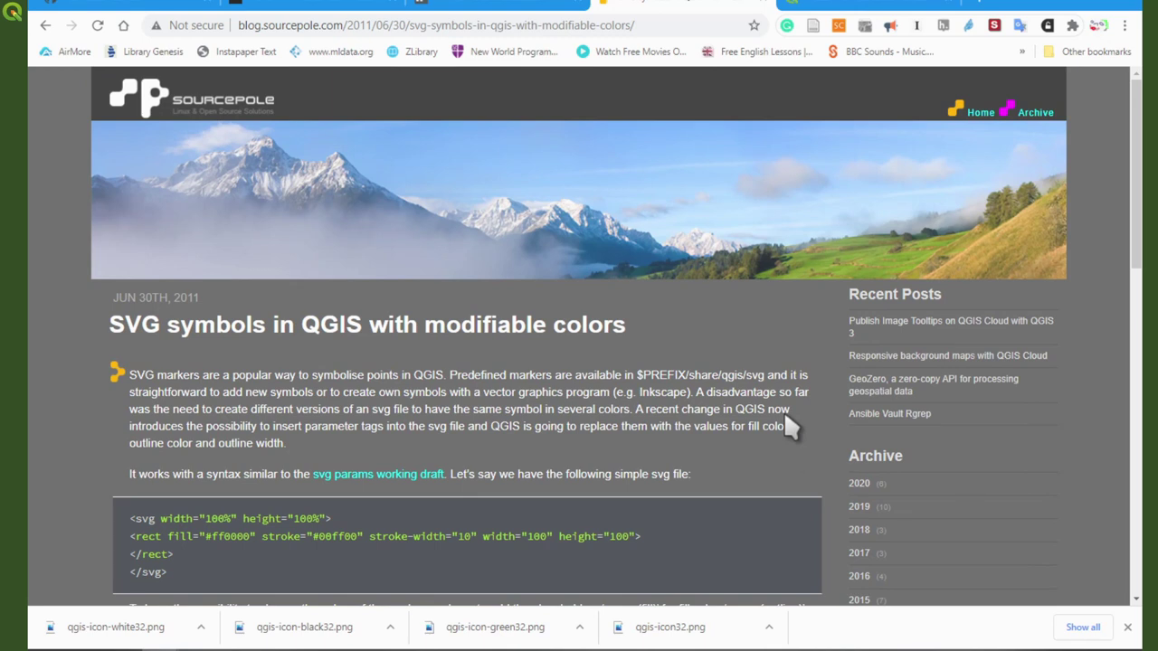
{"action": "scroll", "coordinate": [783, 410], "scroll_direction": "down", "scroll_amount": 3}
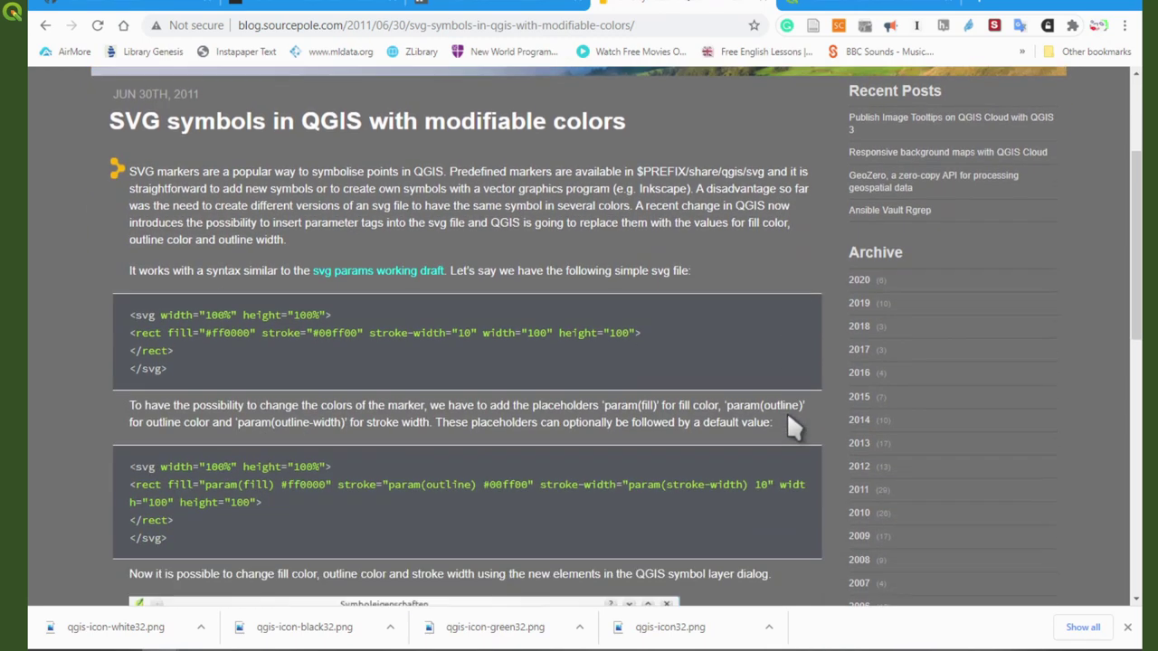
{"action": "scroll", "coordinate": [787, 412], "scroll_direction": "down", "scroll_amount": 8}
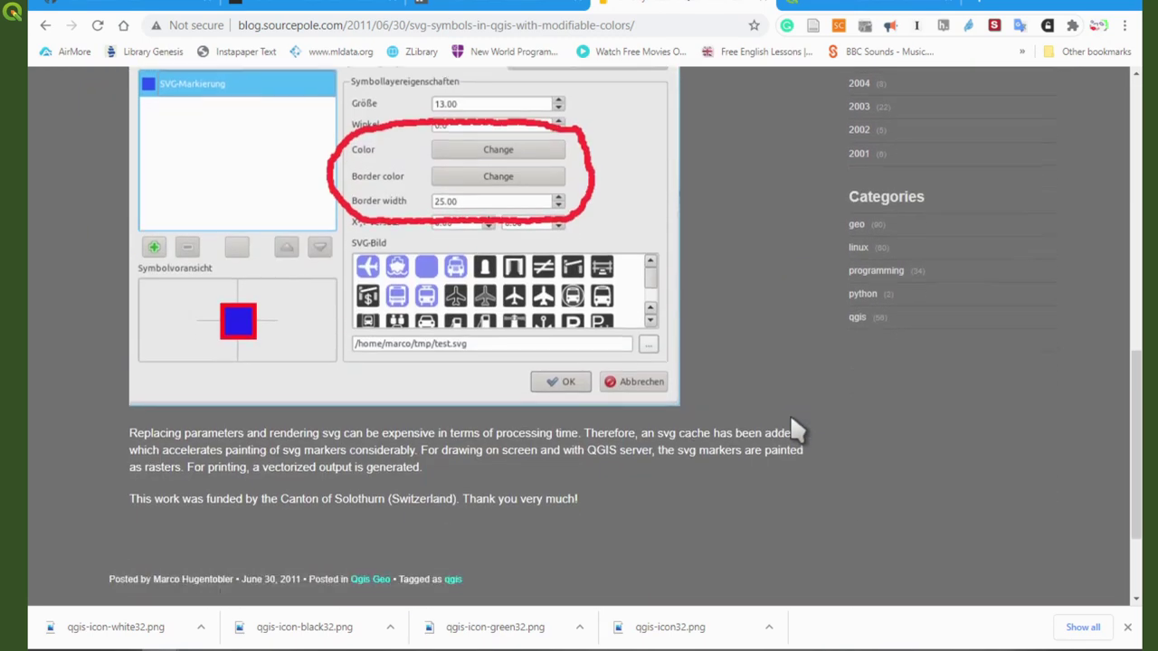
{"action": "scroll", "coordinate": [792, 426], "scroll_direction": "up", "scroll_amount": 8}
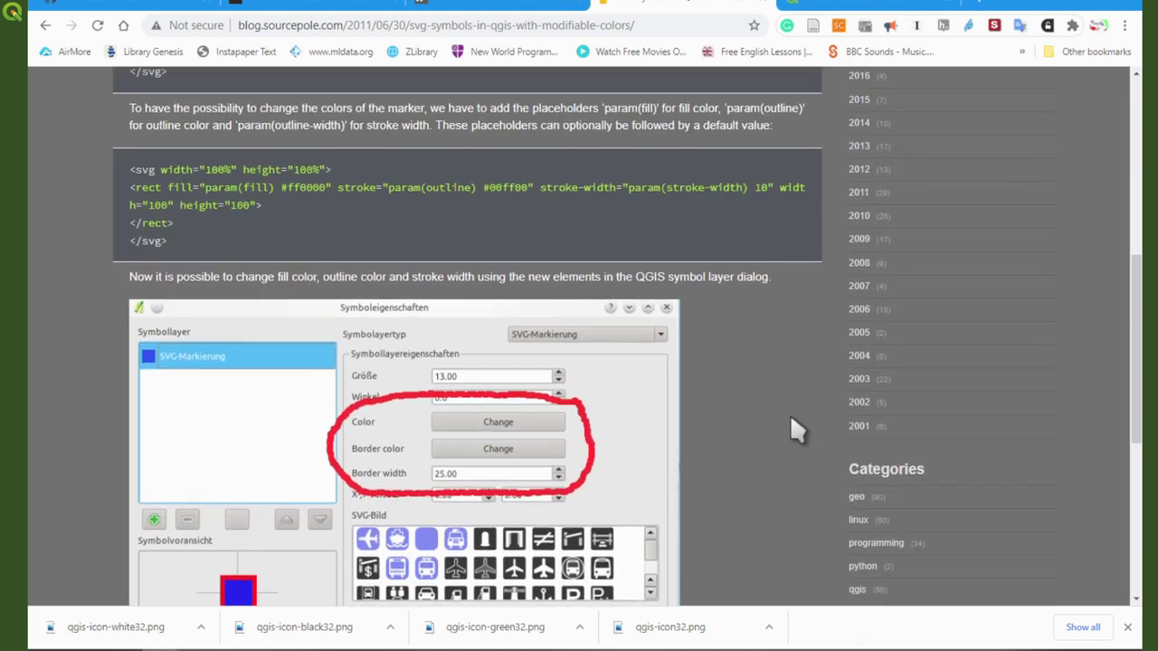
{"action": "scroll", "coordinate": [793, 429], "scroll_direction": "up", "scroll_amount": 3}
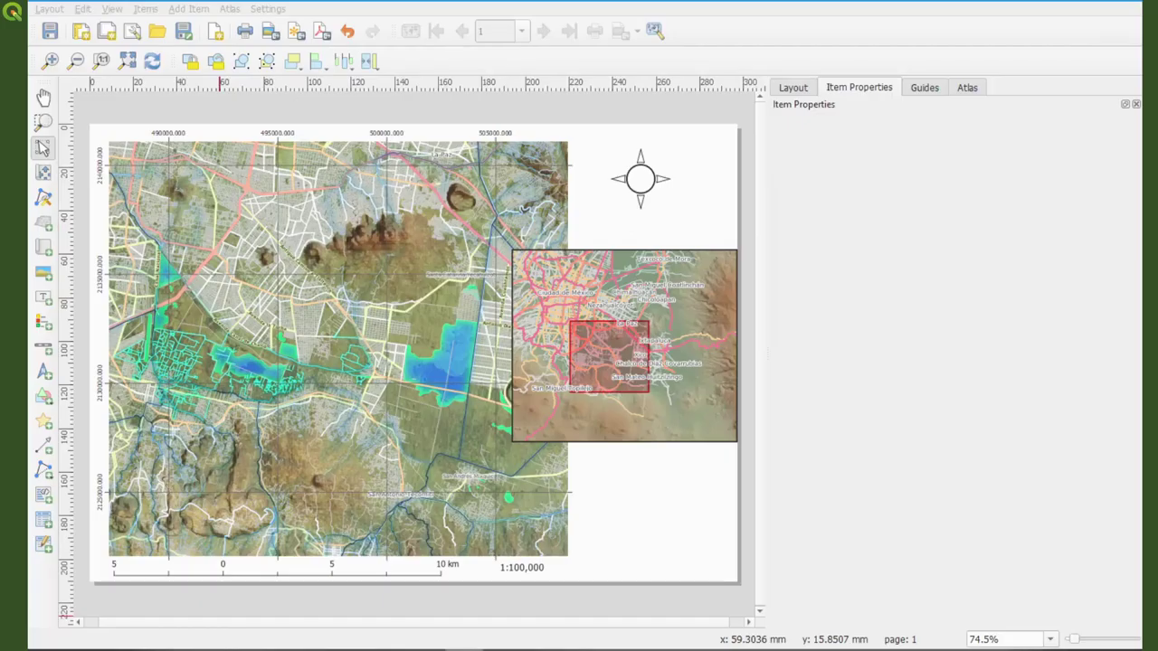
- Try to load north-arrow-2227.svg from the LayoutManager folder into the north arrow picture of the QGIS layout
{"action": "left_click", "coordinate": [657, 191]}
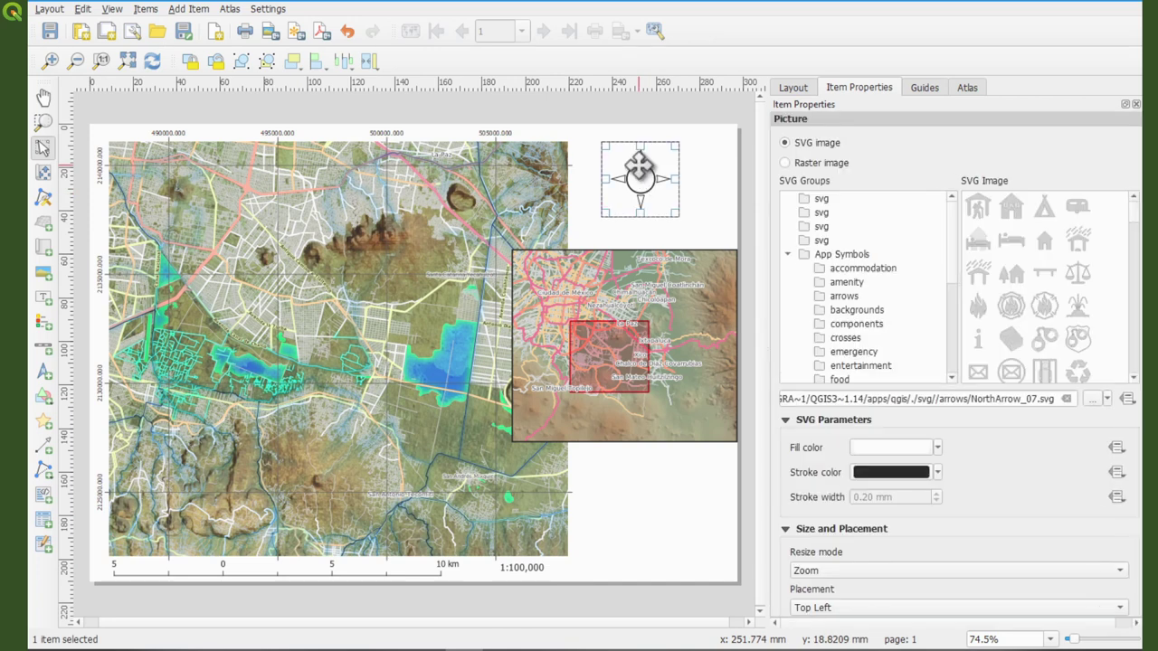
{"action": "left_click", "coordinate": [1095, 399]}
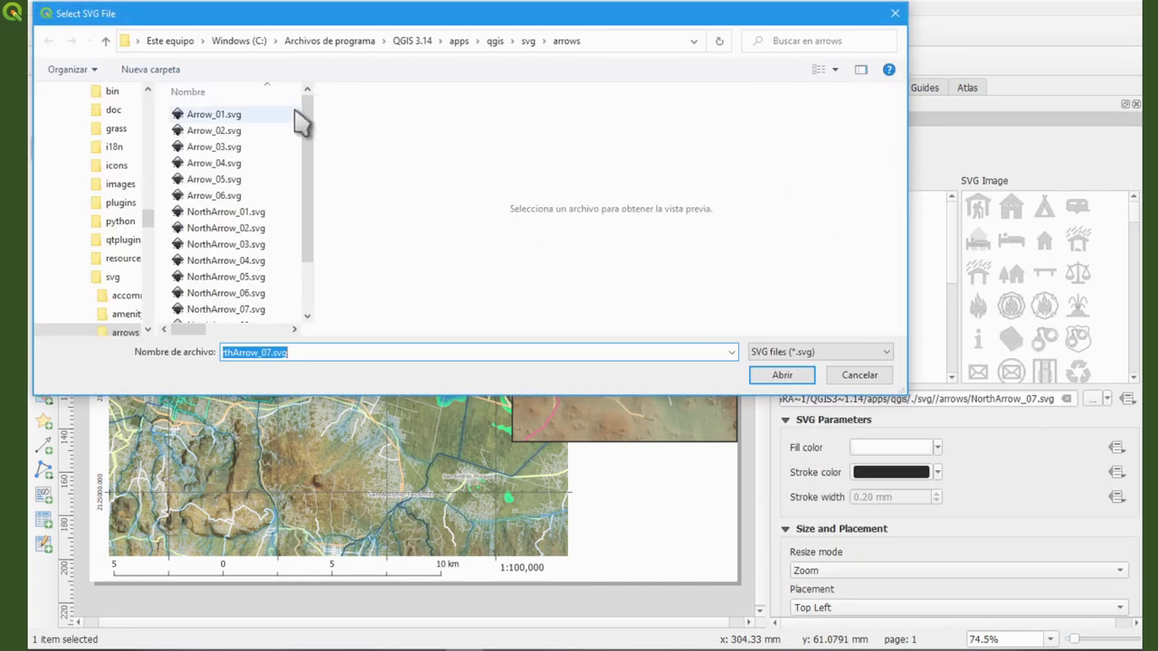
{"action": "left_click_drag", "start_coordinate": [147, 220], "coordinate": [154, 95]}
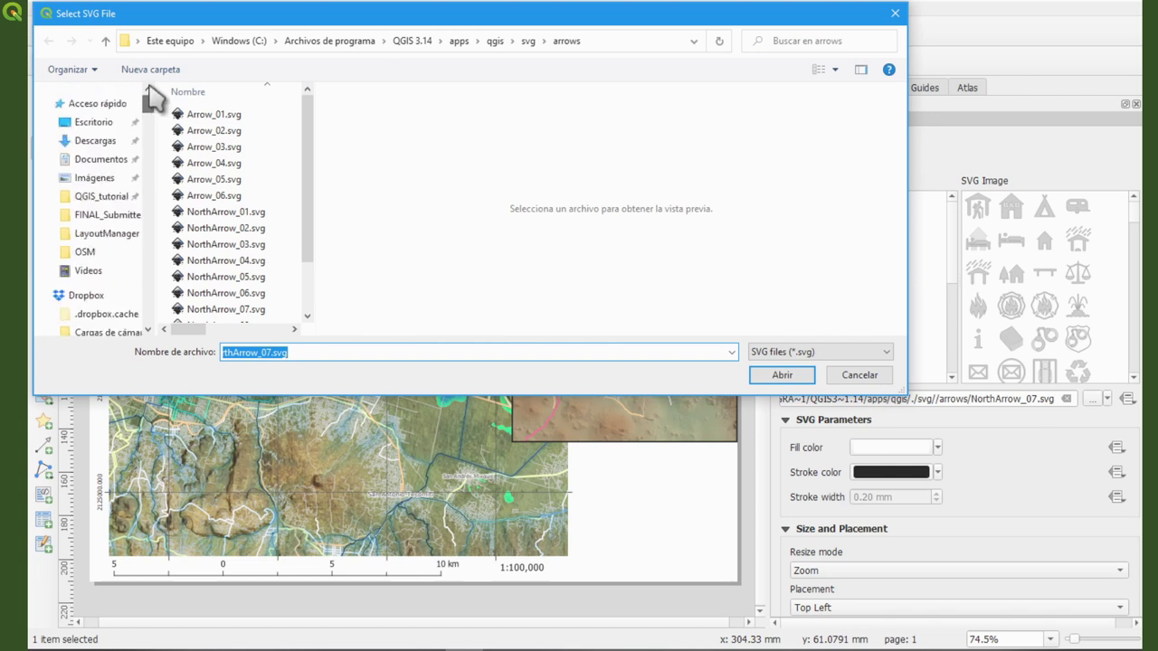
{"action": "left_click", "coordinate": [91, 234]}
{"action": "left_click_drag", "start_coordinate": [313, 161], "coordinate": [310, 316]}
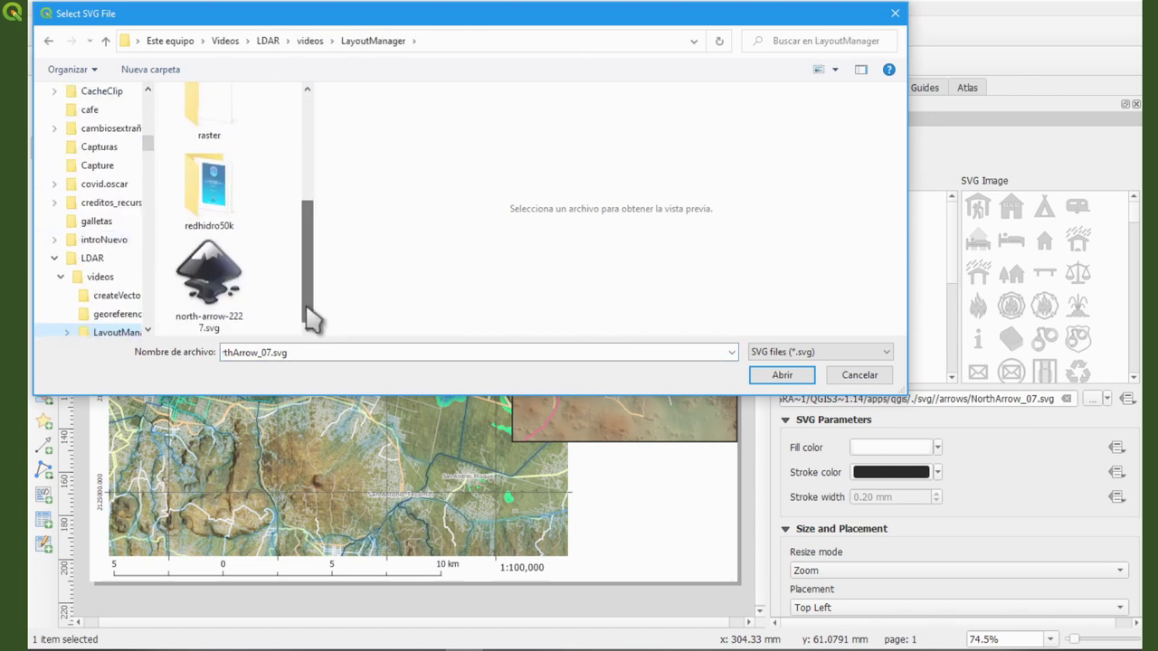
{"action": "left_click", "coordinate": [208, 267]}
{"action": "left_click", "coordinate": [782, 374]}
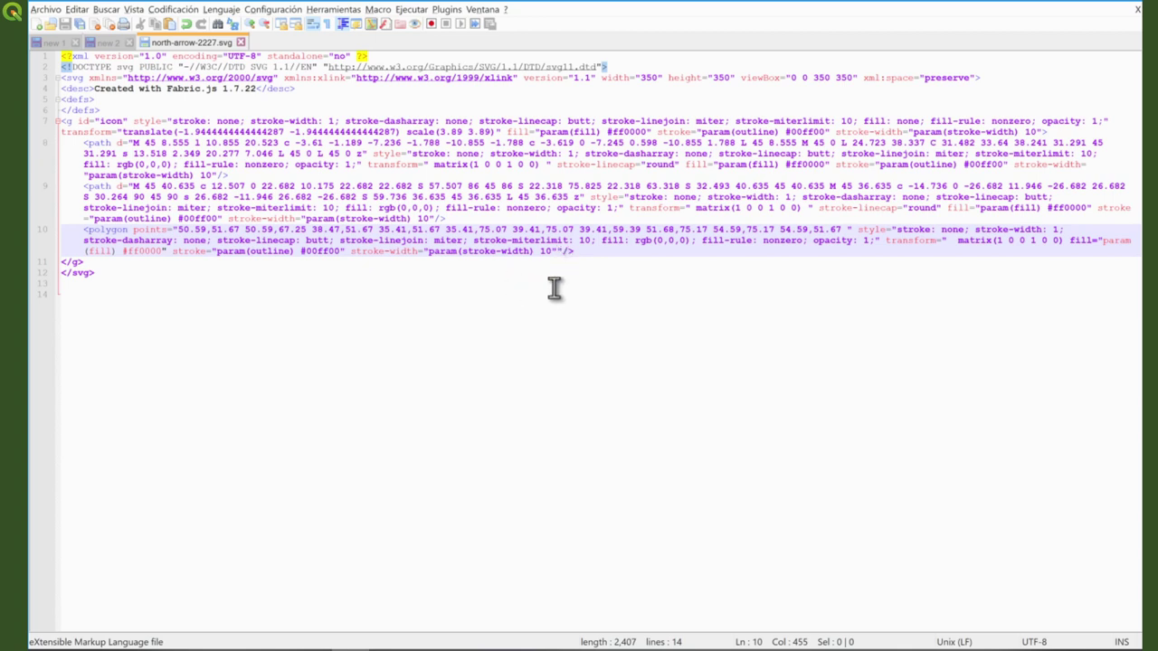
- In Notepad++, undo the polygon tag's paste and insert fill="param(fill) #ff0000" stroke="param(outline) #00ff00" stroke-width="param(stroke-width) 10" after its closed transform attribute
{"action": "key", "text": "ctrl+z"}
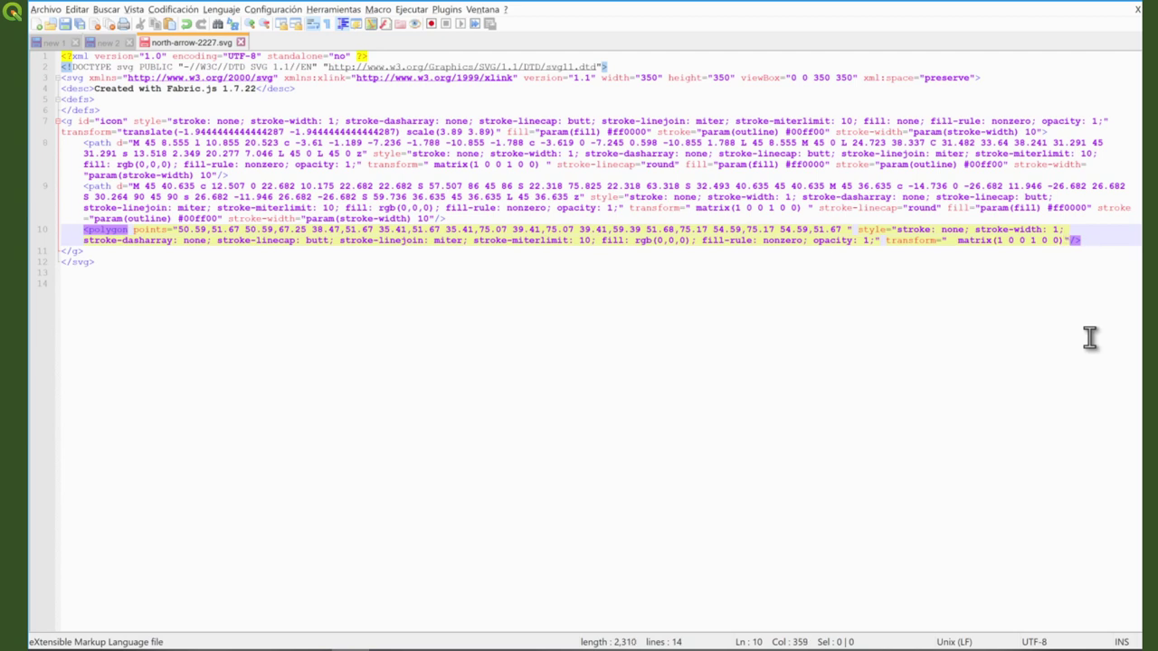
{"action": "type", "text": "fill=\"param(fill) #ff0000\" stroke=\"param(outline) #00ff00\" stroke-width=\"param(stroke-width) 10\""}
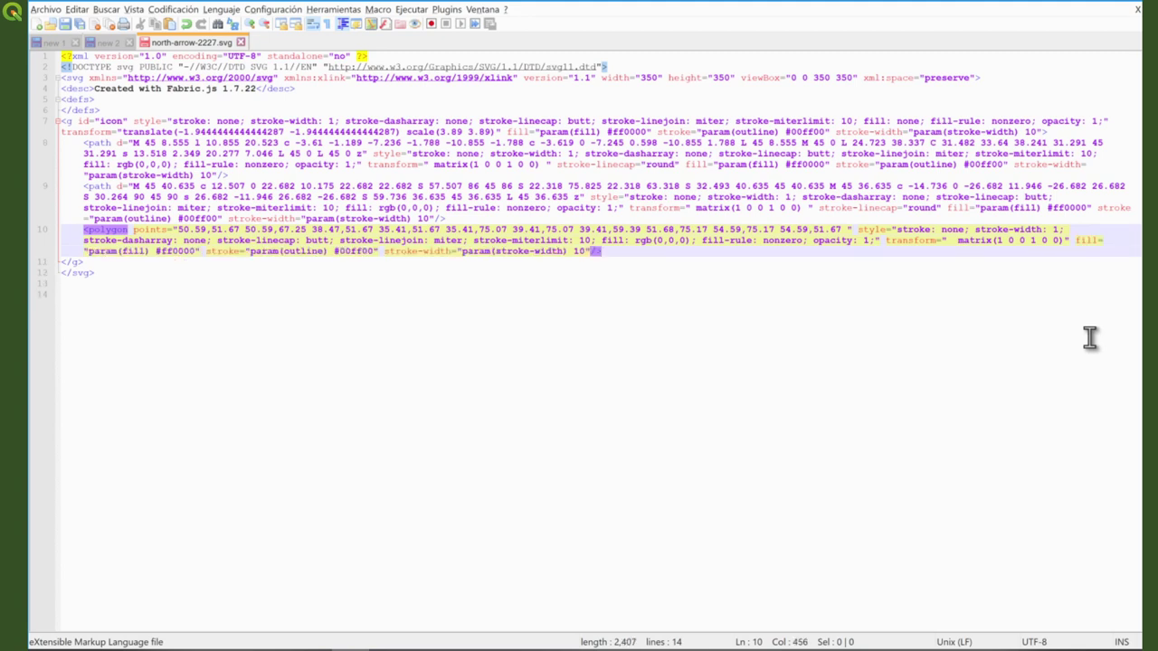
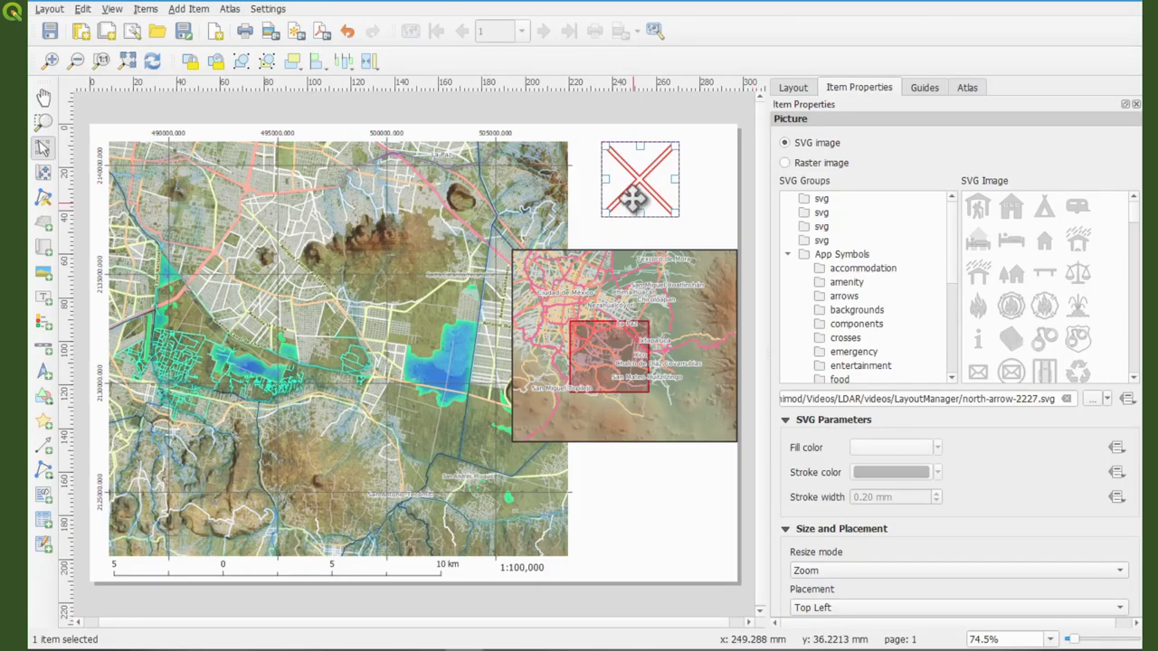
- Try to reload the edited north-arrow-2227.svg as the source of the layout's north arrow picture
{"action": "left_click", "coordinate": [1093, 399]}
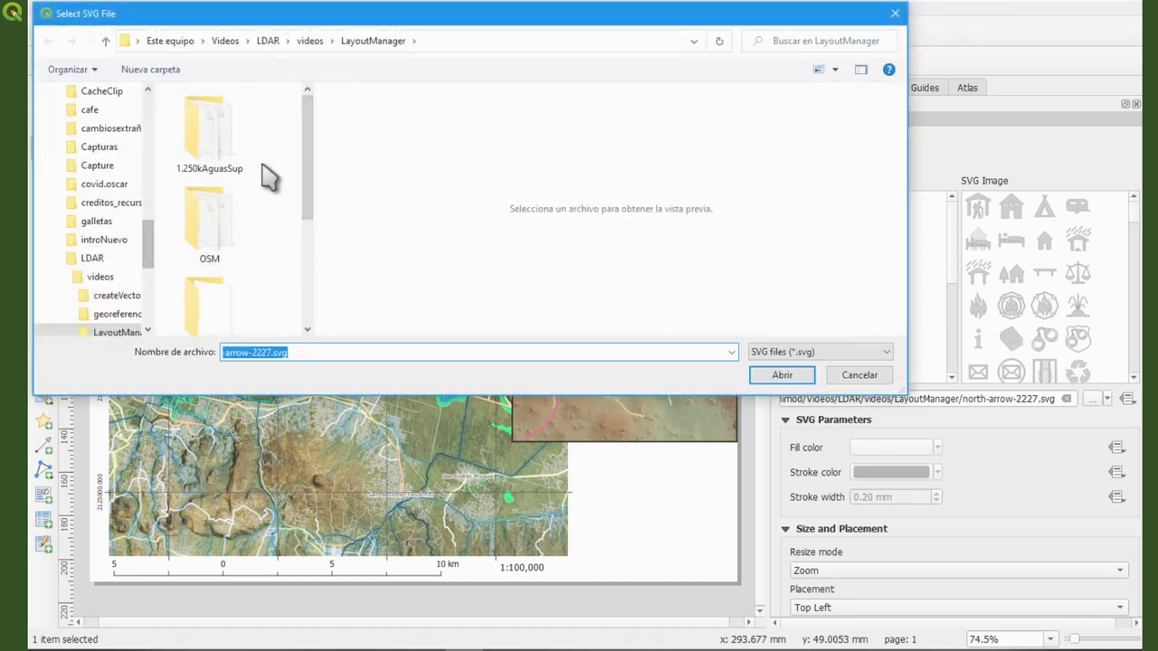
{"action": "left_click_drag", "start_coordinate": [311, 170], "coordinate": [312, 315]}
{"action": "left_click", "coordinate": [209, 279]}
{"action": "left_click", "coordinate": [783, 375]}
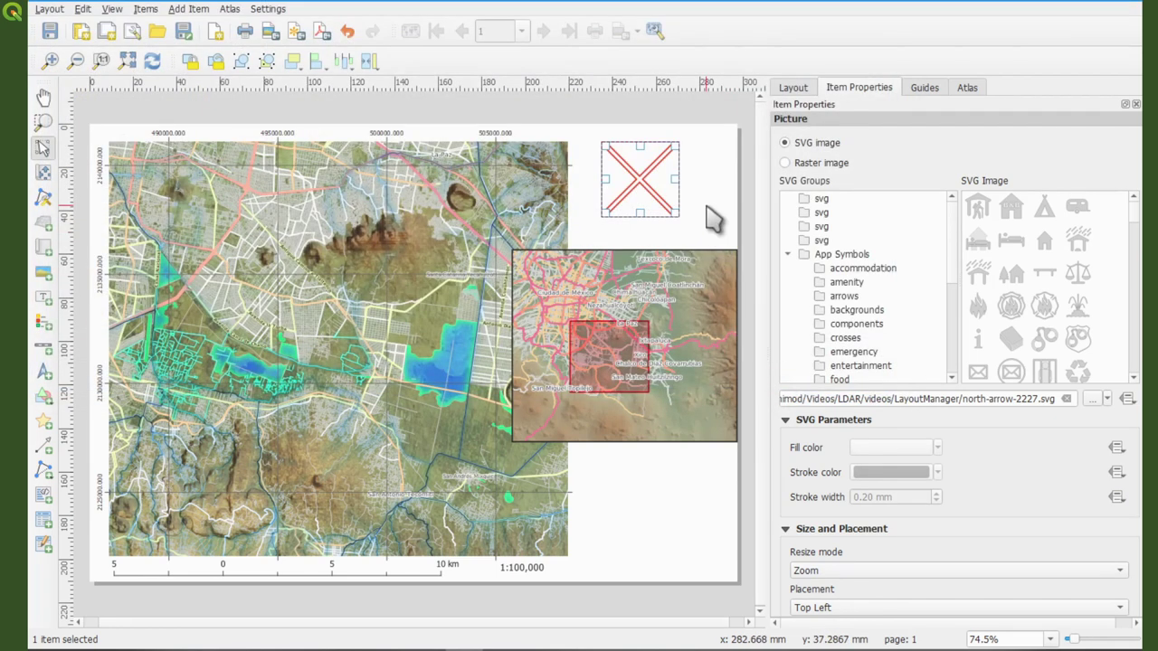
- Swap the picture to the accommodation_youth_hostel.svg symbol and replace it with north-arrow-2227.svg from the LayoutManager folder
{"action": "left_click", "coordinate": [1012, 274]}
{"action": "left_click", "coordinate": [1093, 399]}
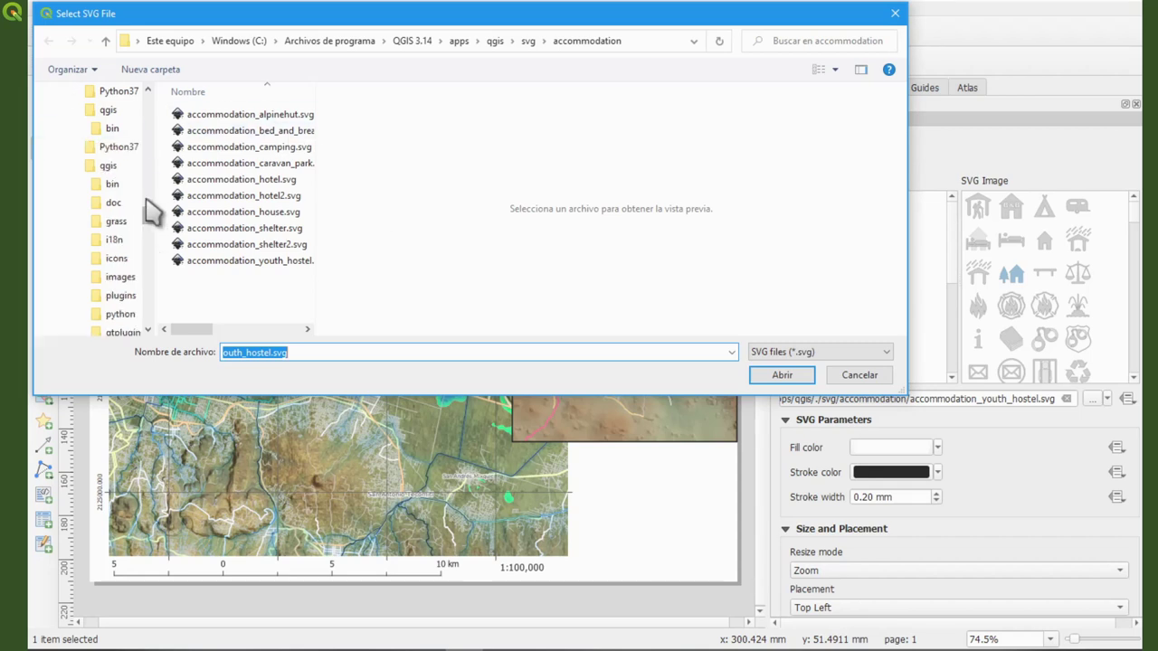
{"action": "scroll", "coordinate": [136, 181], "scroll_direction": "up", "scroll_amount": 10}
{"action": "left_click", "coordinate": [102, 234]}
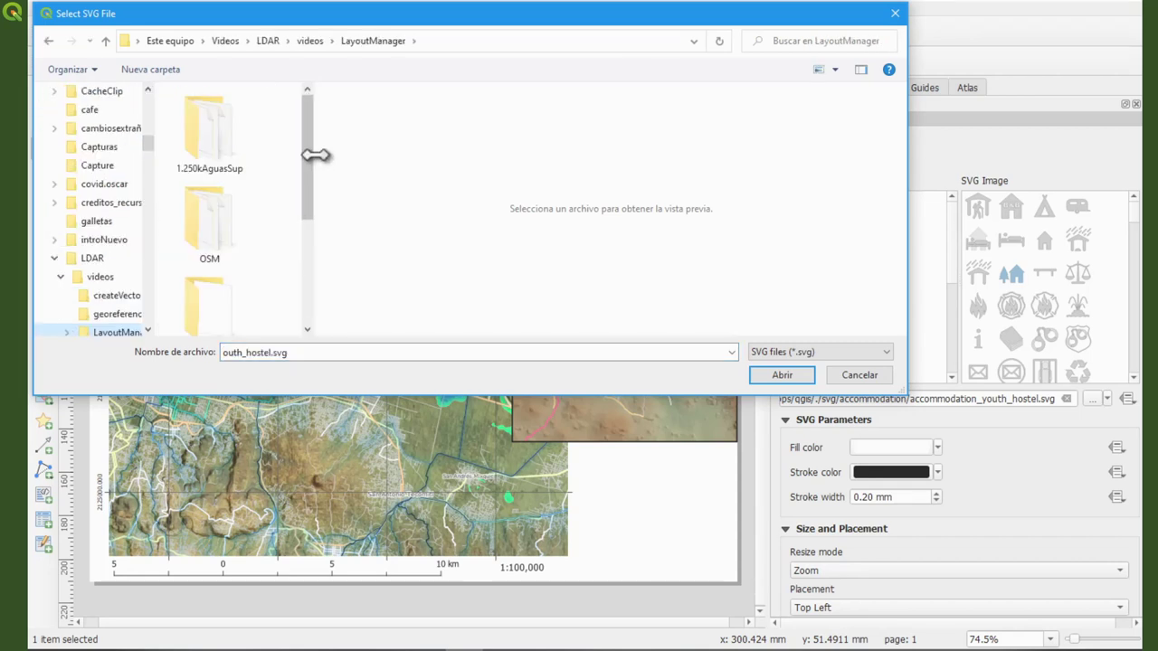
{"action": "left_click_drag", "start_coordinate": [311, 154], "coordinate": [311, 297]}
{"action": "left_click", "coordinate": [217, 298]}
{"action": "left_click", "coordinate": [798, 376]}
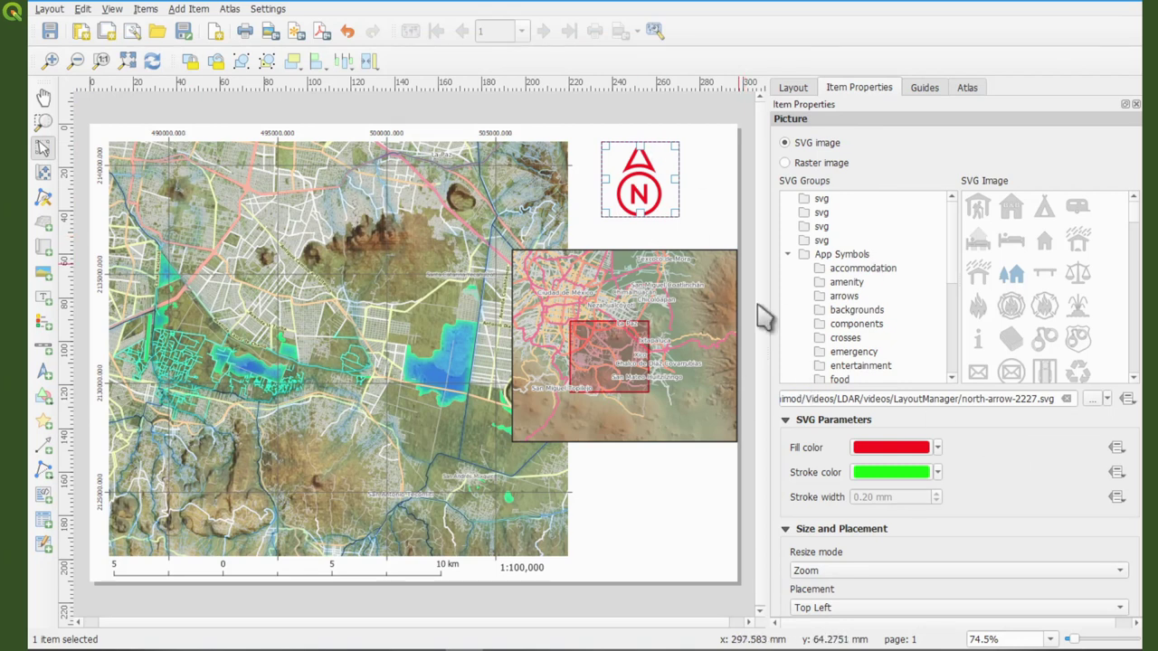
- Reselect the north arrow and change its fill color on the color wheel, trying cyan before settling on blue-violet
{"action": "left_click", "coordinate": [700, 211]}
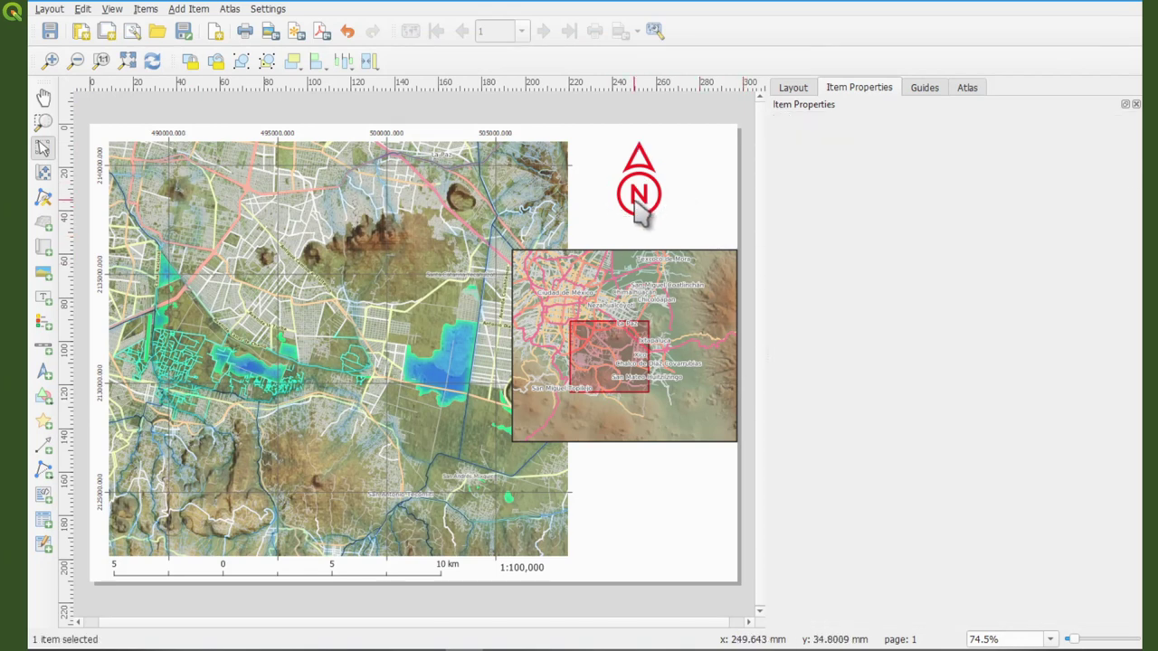
{"action": "left_click", "coordinate": [937, 452]}
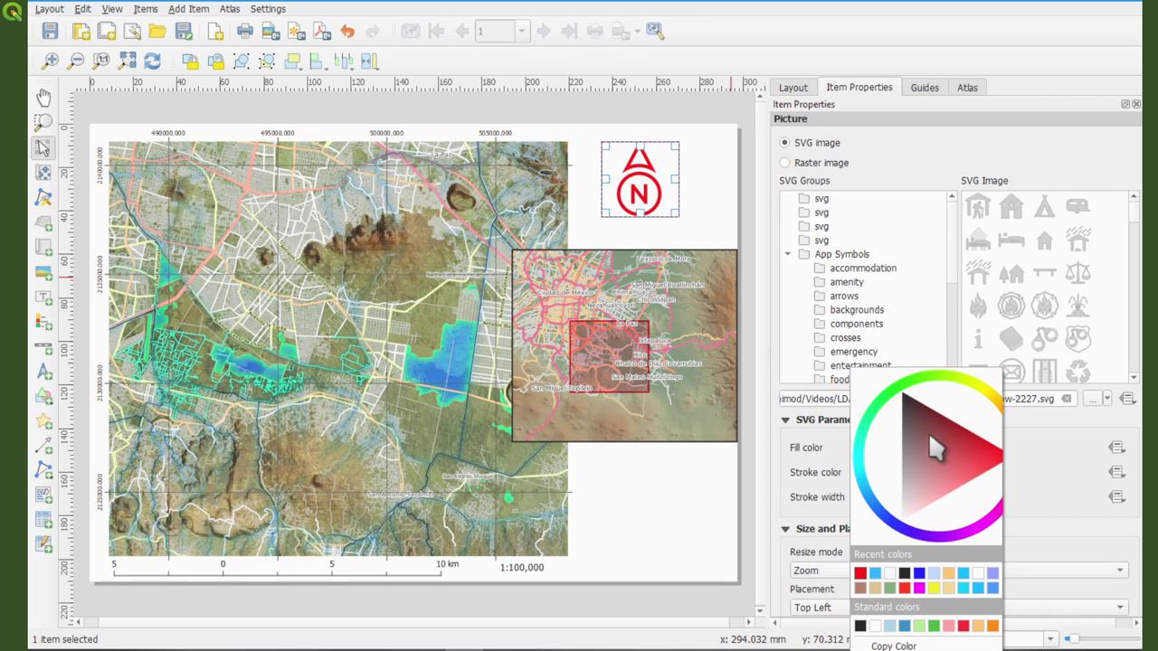
{"action": "left_click", "coordinate": [933, 380]}
{"action": "left_click", "coordinate": [860, 457]}
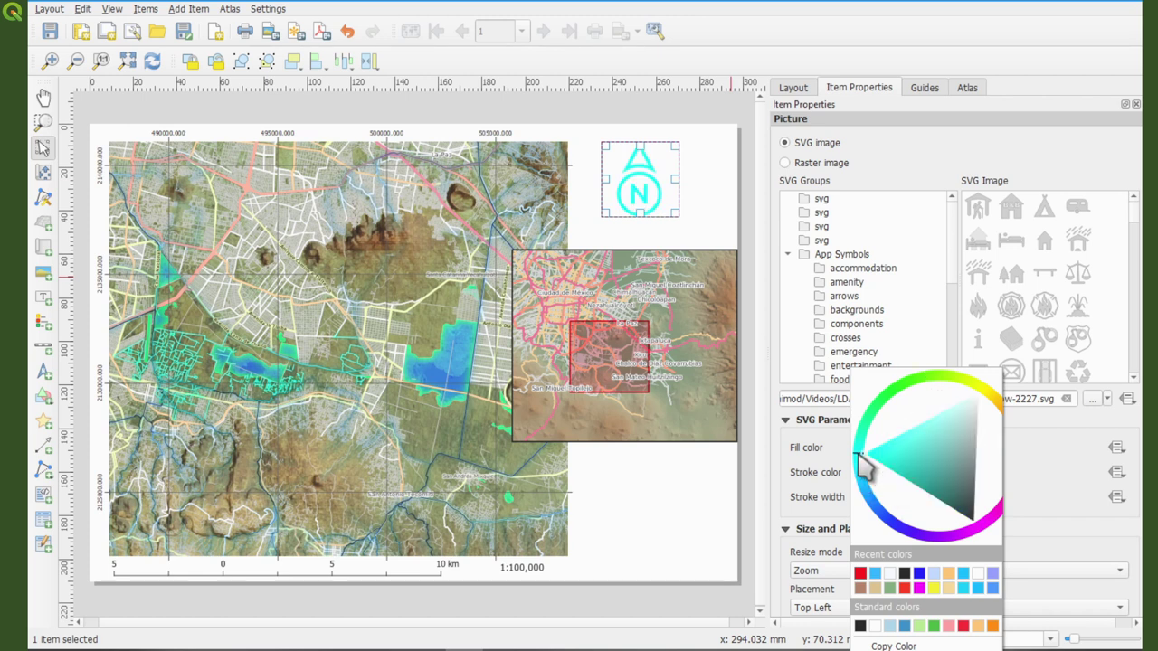
{"action": "left_click", "coordinate": [882, 412]}
{"action": "left_click", "coordinate": [918, 538]}
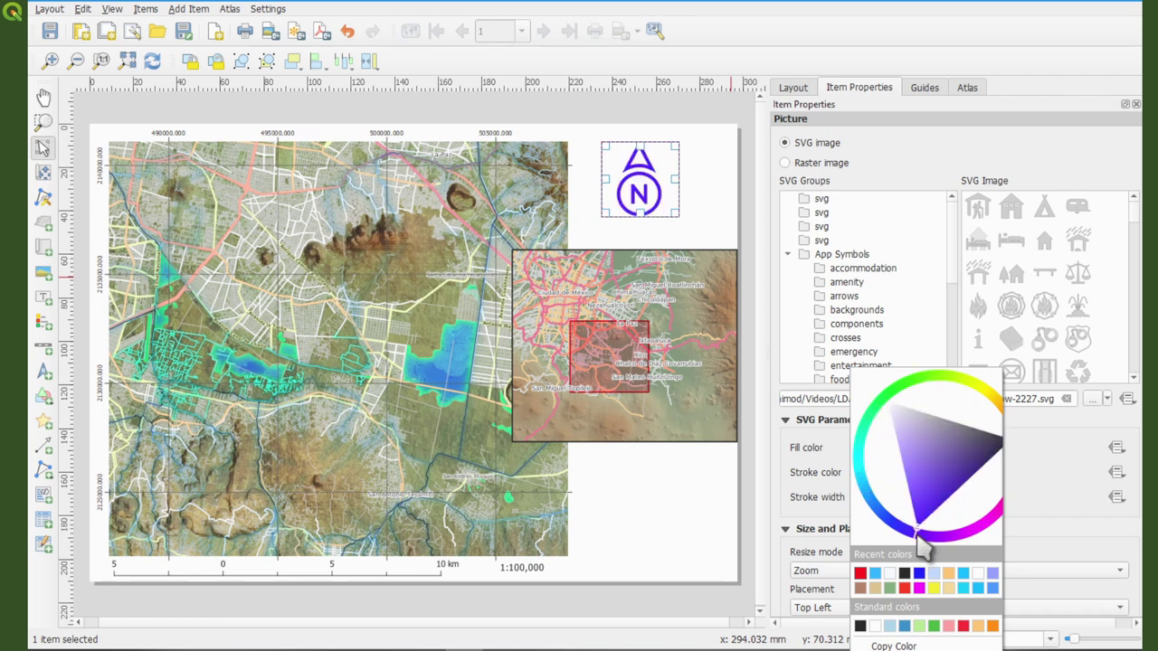
- Change the north arrow's stroke color on the color wheel, trying blue before settling on magenta
{"action": "left_click", "coordinate": [1049, 486]}
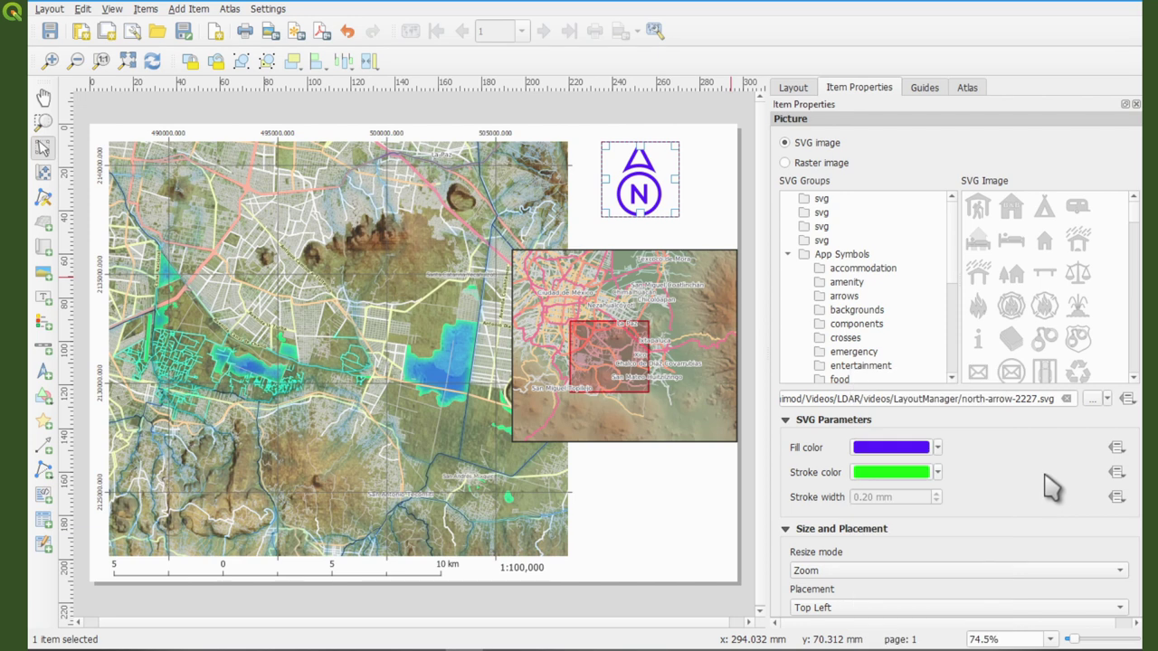
{"action": "left_click", "coordinate": [937, 472]}
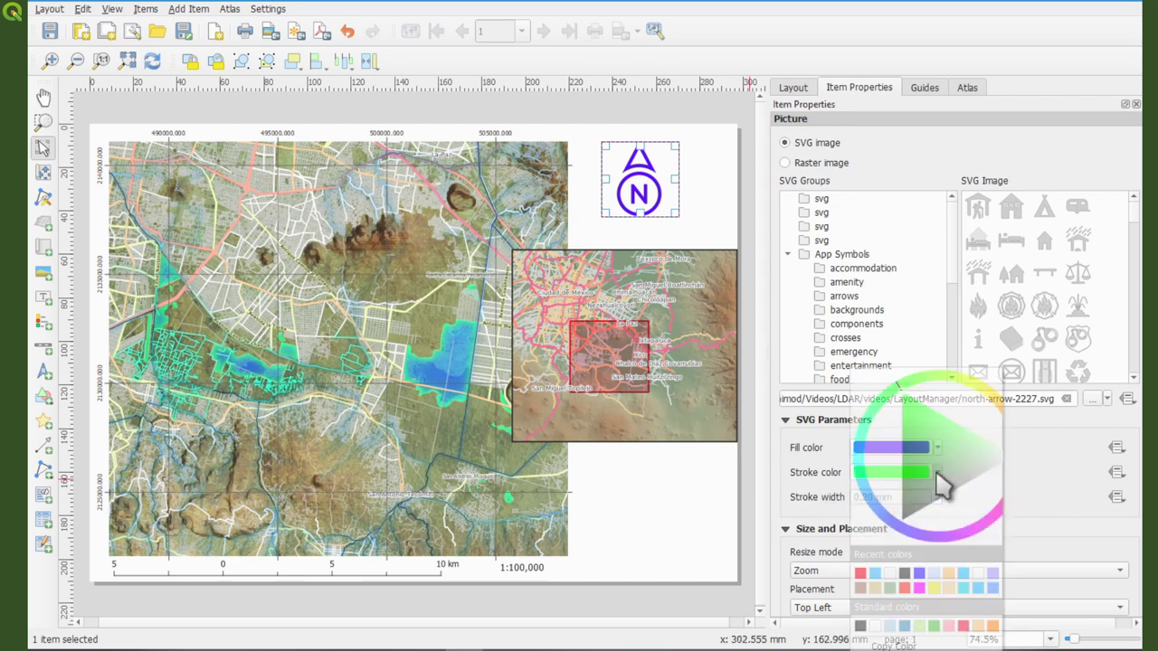
{"action": "left_click", "coordinate": [894, 523]}
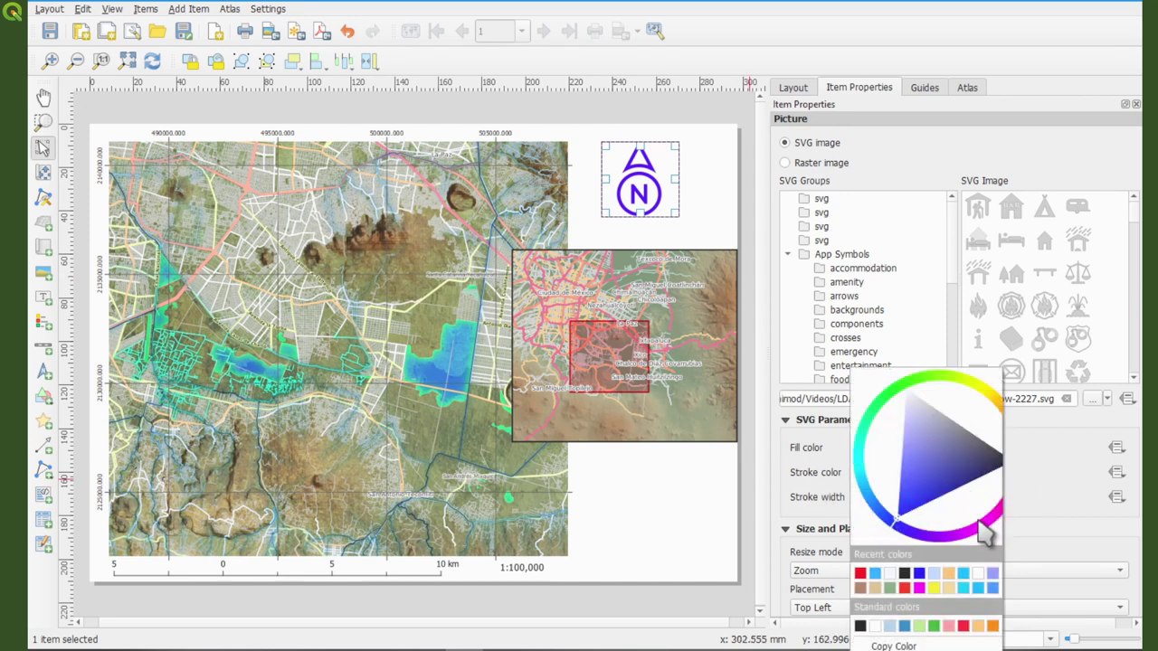
{"action": "left_click", "coordinate": [987, 532]}
{"action": "left_click", "coordinate": [1042, 478]}
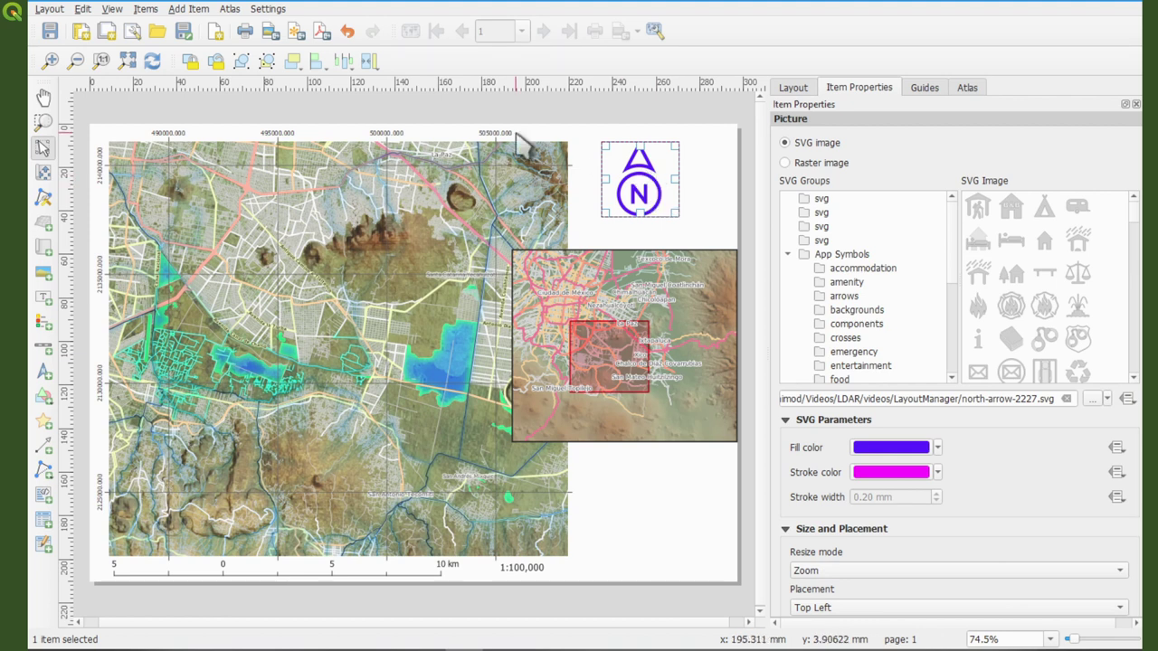
- Swap the picture to the amenity_police.svg handcuffs symbol and set its stroke width to 0.60 mm, trying 1.00 mm first
{"action": "left_click", "coordinate": [1045, 342]}
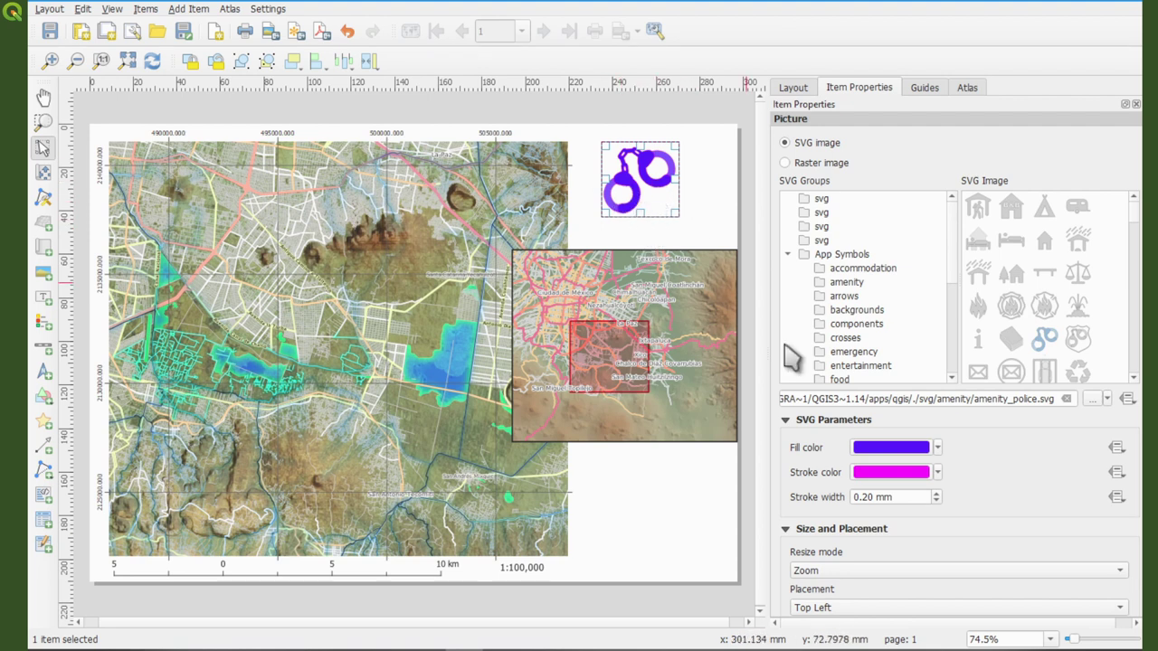
{"action": "scroll", "coordinate": [937, 497], "scroll_direction": "up", "scroll_amount": 6}
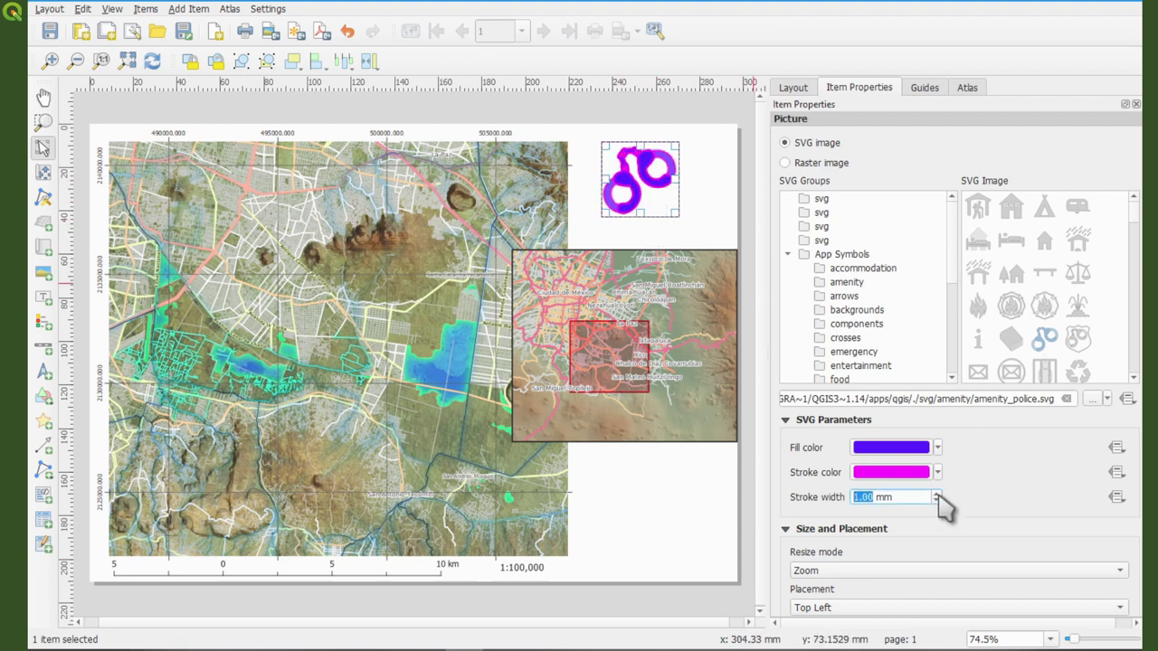
{"action": "scroll", "coordinate": [938, 503], "scroll_direction": "down", "scroll_amount": 3}
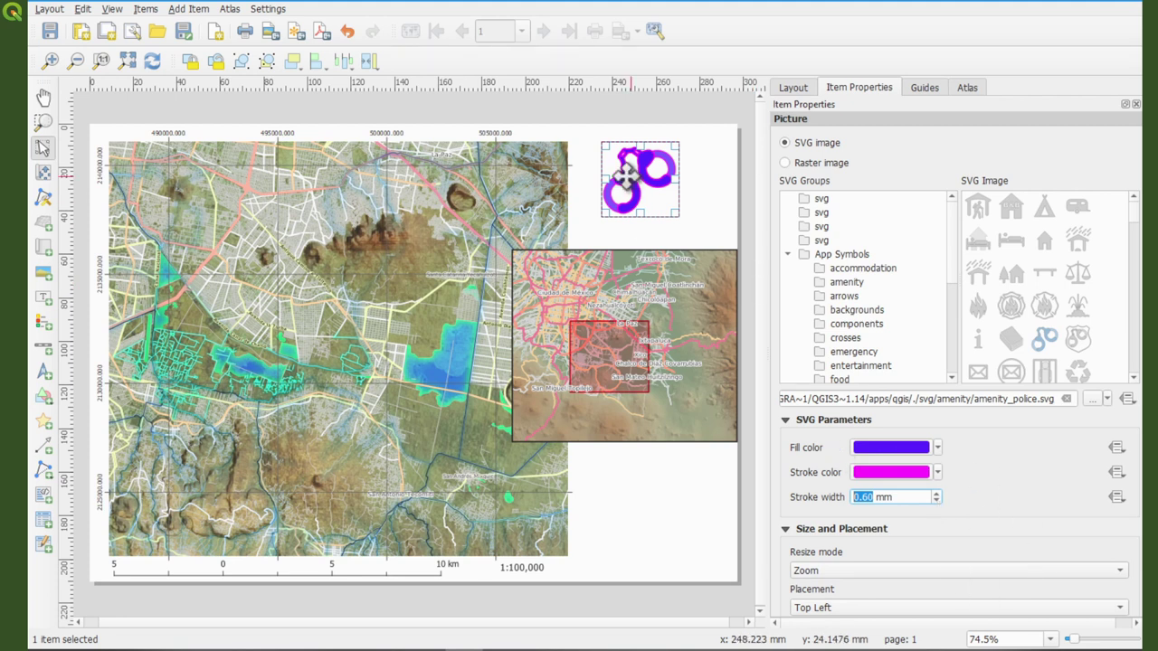
- Replace the picture's source with north-arrow-2227.svg from the LayoutManager folder
{"action": "left_click", "coordinate": [1092, 399]}
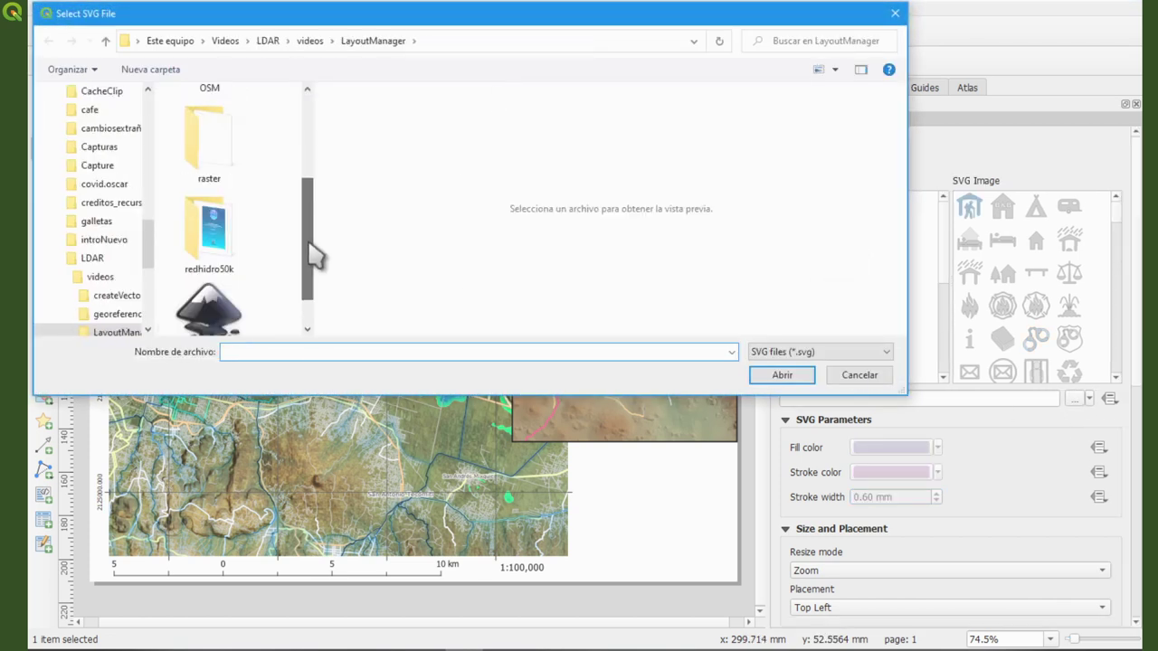
{"action": "left_click_drag", "start_coordinate": [310, 251], "coordinate": [314, 308]}
{"action": "left_click", "coordinate": [237, 294]}
{"action": "left_click", "coordinate": [780, 375]}
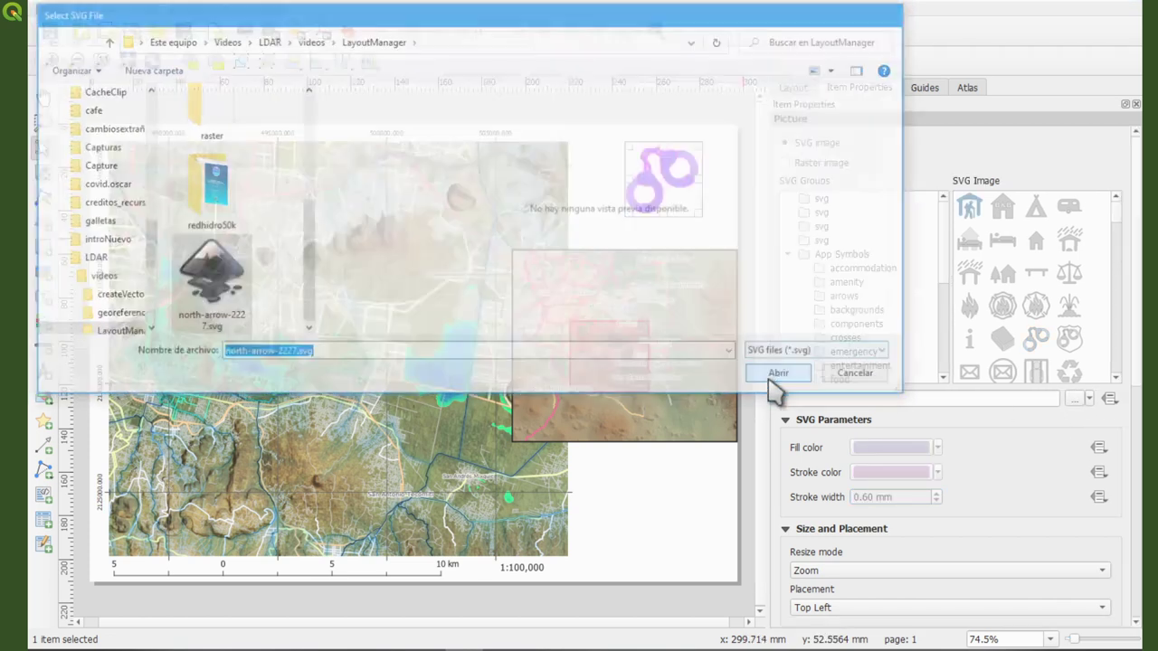
- Try the north arrow over the main map, place it in the page's blank upper-right area above the inset map, and deselect it
{"action": "left_click_drag", "start_coordinate": [638, 152], "coordinate": [546, 186]}
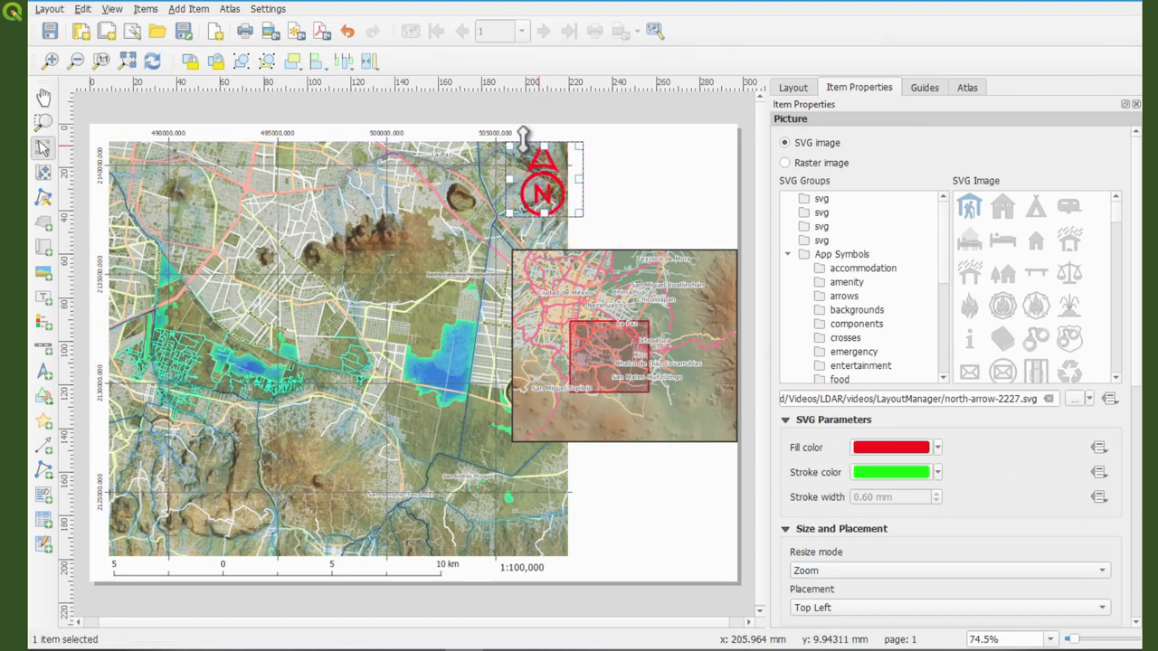
{"action": "left_click_drag", "start_coordinate": [553, 186], "coordinate": [694, 185]}
{"action": "left_click", "coordinate": [595, 195]}
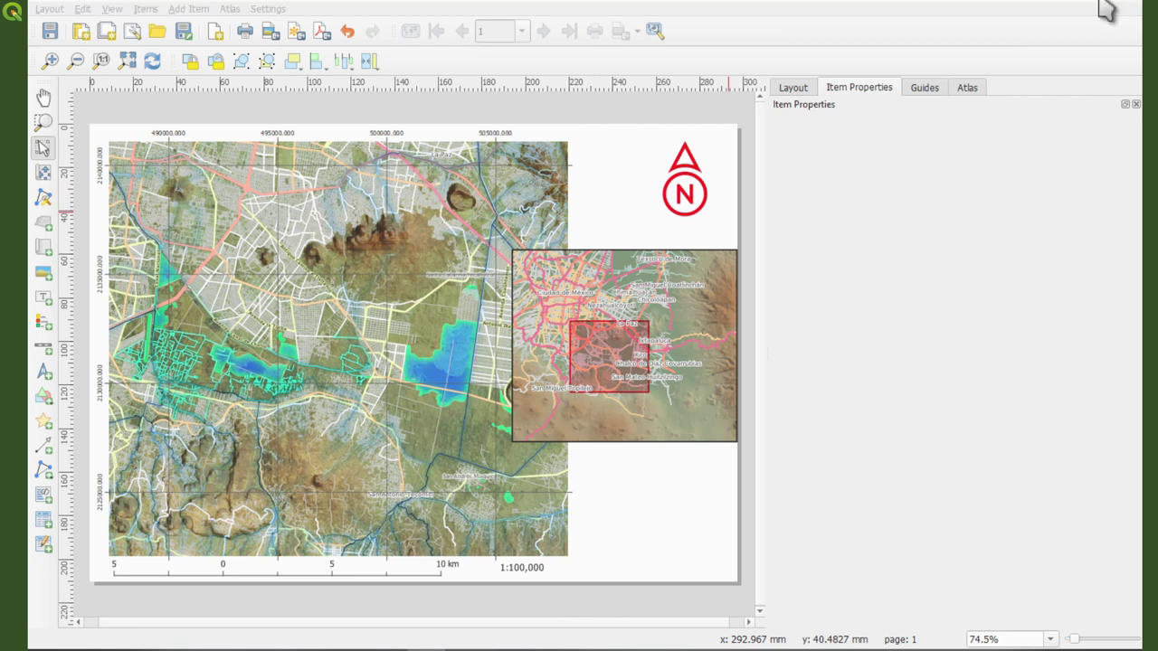
- Add a legend below the inset map and move it up over the inset toward the page's upper edge
{"action": "left_click", "coordinate": [42, 322]}
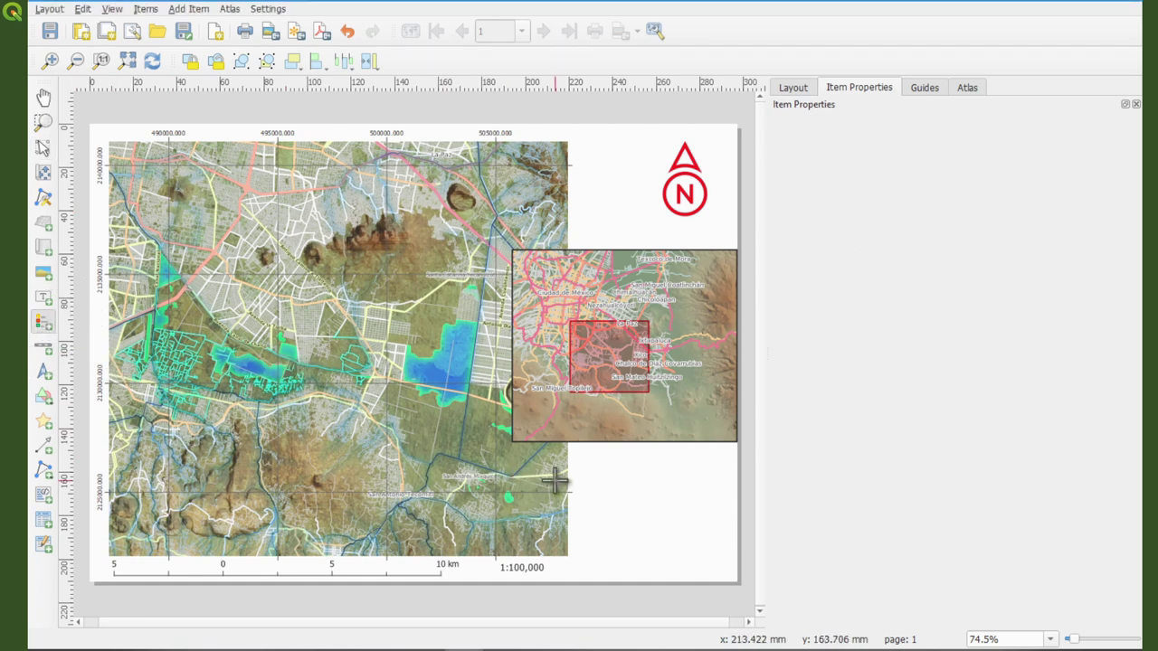
{"action": "left_click_drag", "start_coordinate": [592, 457], "coordinate": [715, 560]}
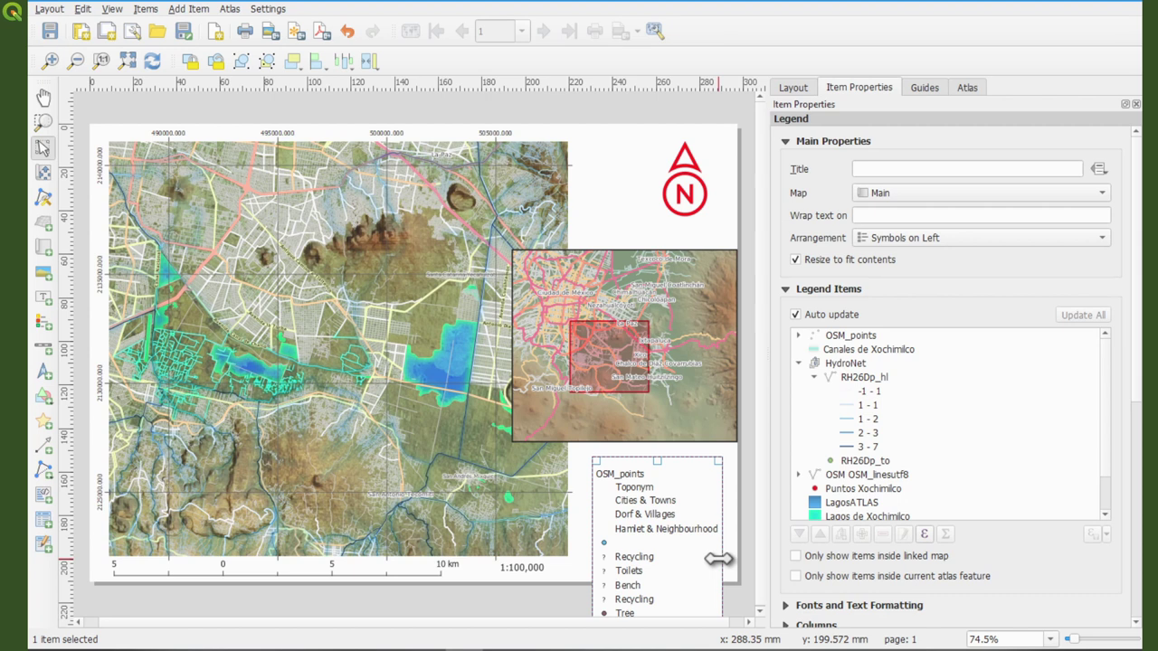
{"action": "left_click_drag", "start_coordinate": [633, 563], "coordinate": [582, 206]}
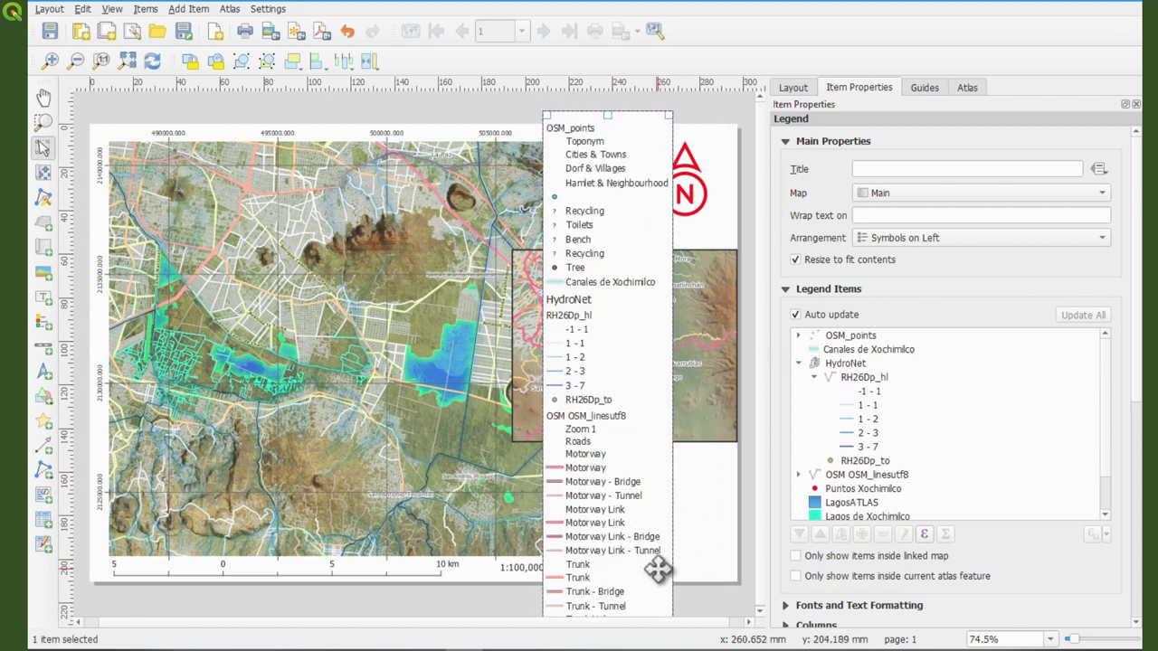
- Set the legend's title to "Legend"
{"action": "left_click", "coordinate": [884, 169]}
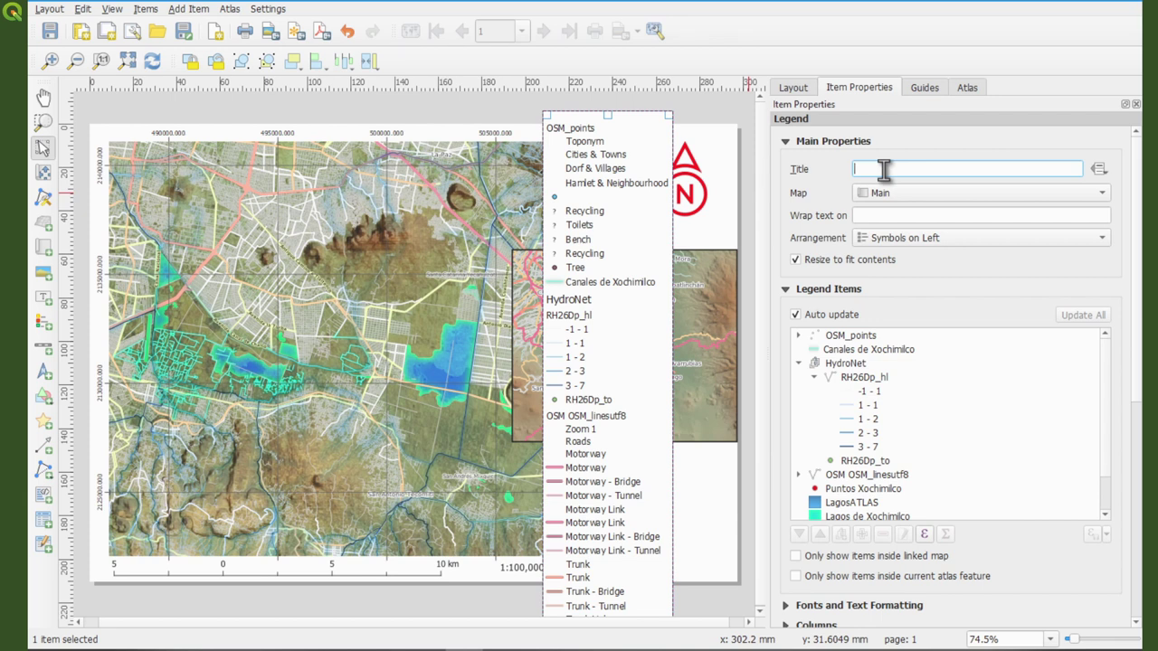
{"action": "type", "text": "L"}
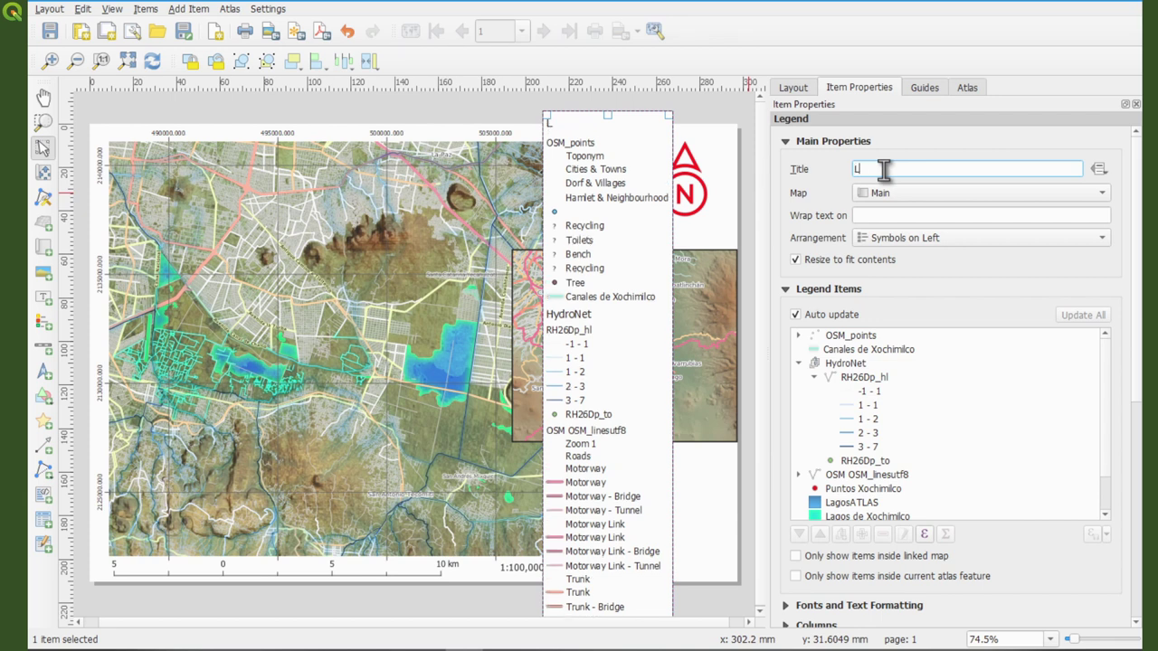
{"action": "type", "text": "egend"}
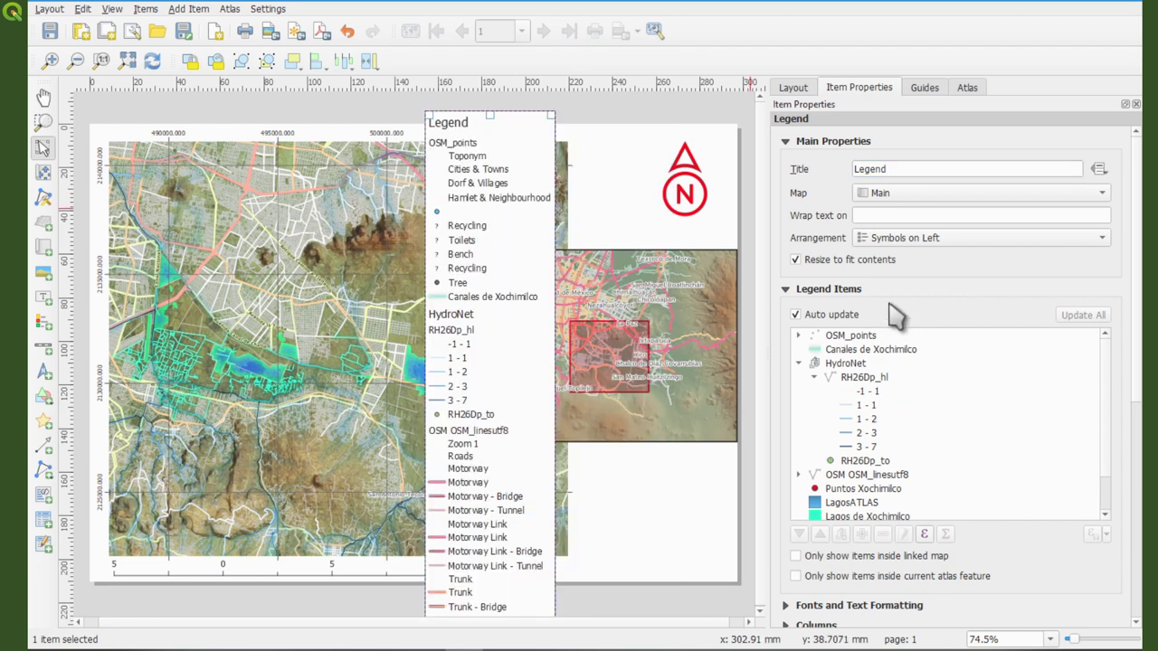
- Turn off the legend's auto update and remove the OSM_points and OSM OSM_linesutf8 layers from its items
{"action": "left_click", "coordinate": [796, 315]}
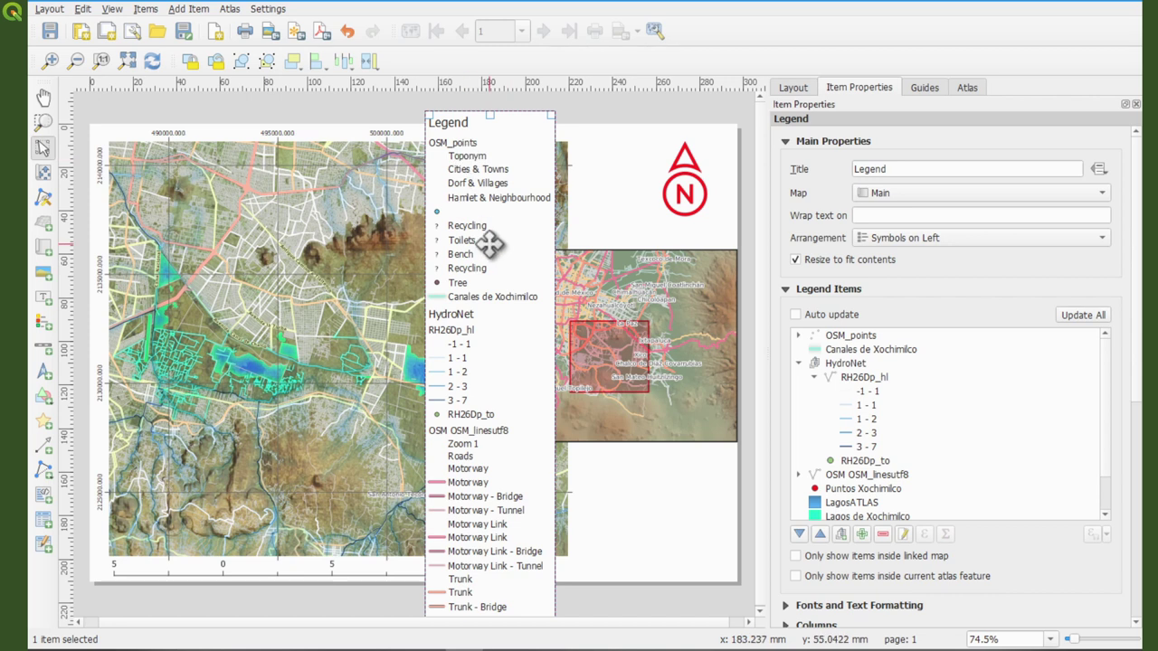
{"action": "left_click", "coordinate": [843, 336]}
{"action": "left_click", "coordinate": [883, 535]}
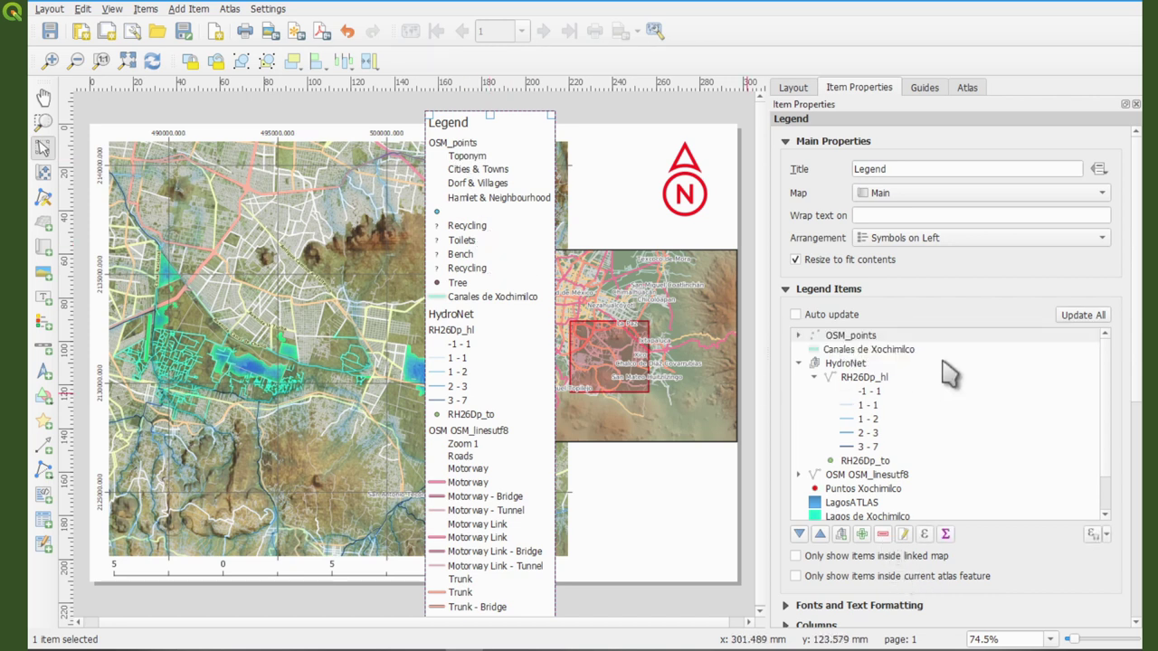
{"action": "left_click", "coordinate": [864, 351]}
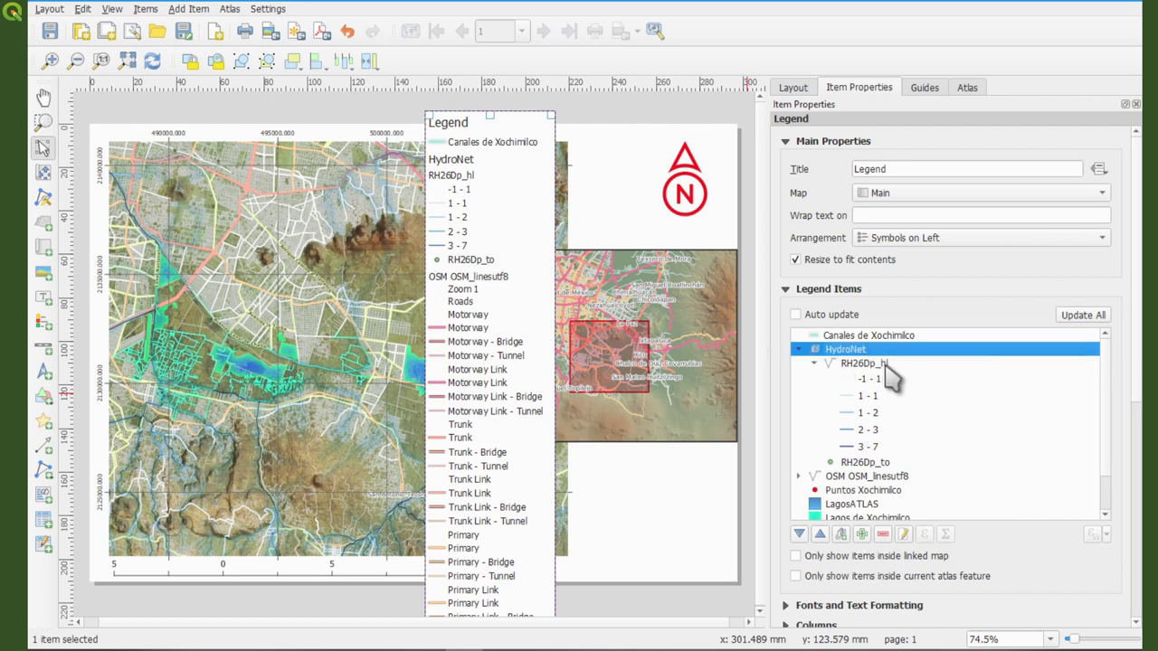
{"action": "left_click", "coordinate": [798, 350]}
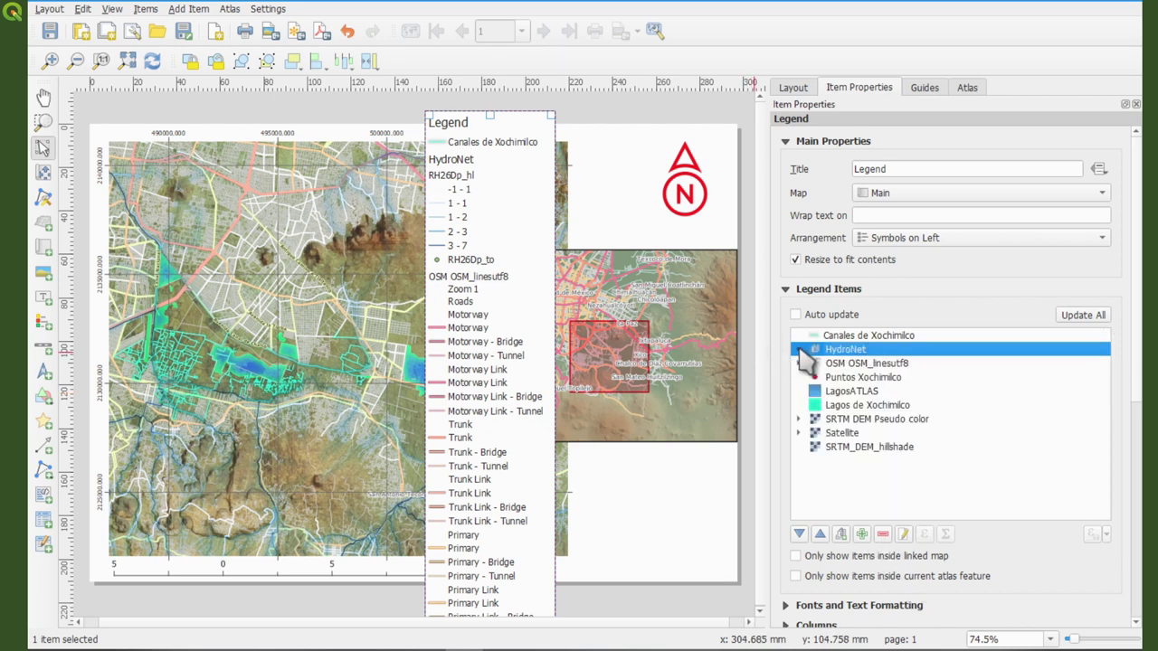
{"action": "left_click", "coordinate": [858, 362]}
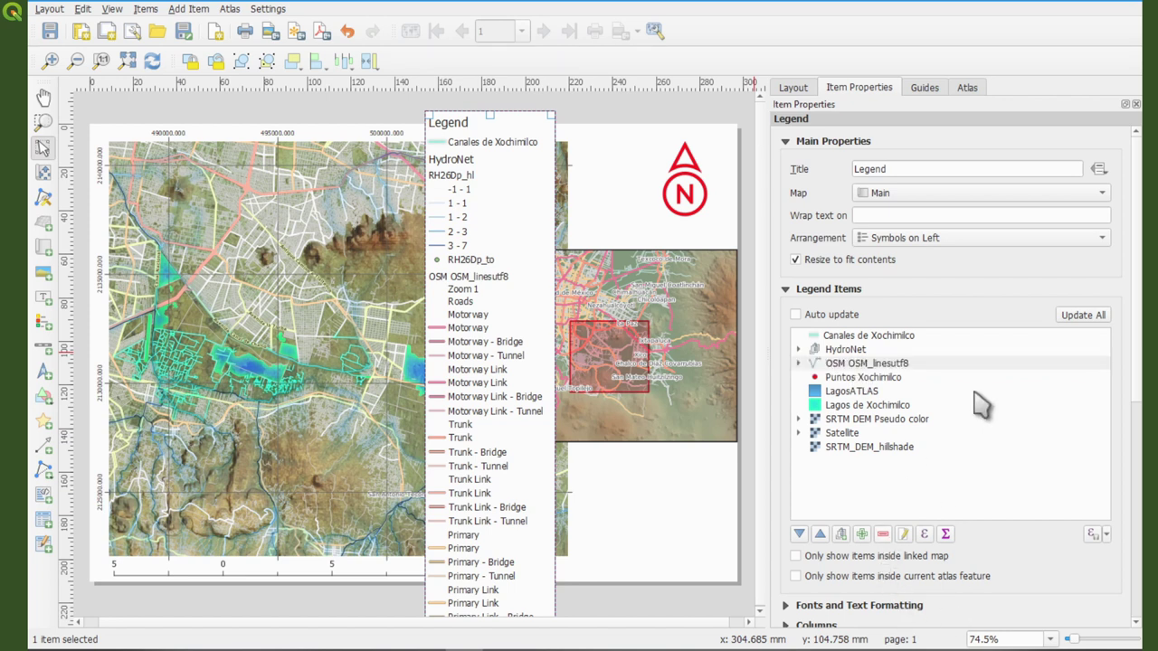
{"action": "key", "text": "Delete"}
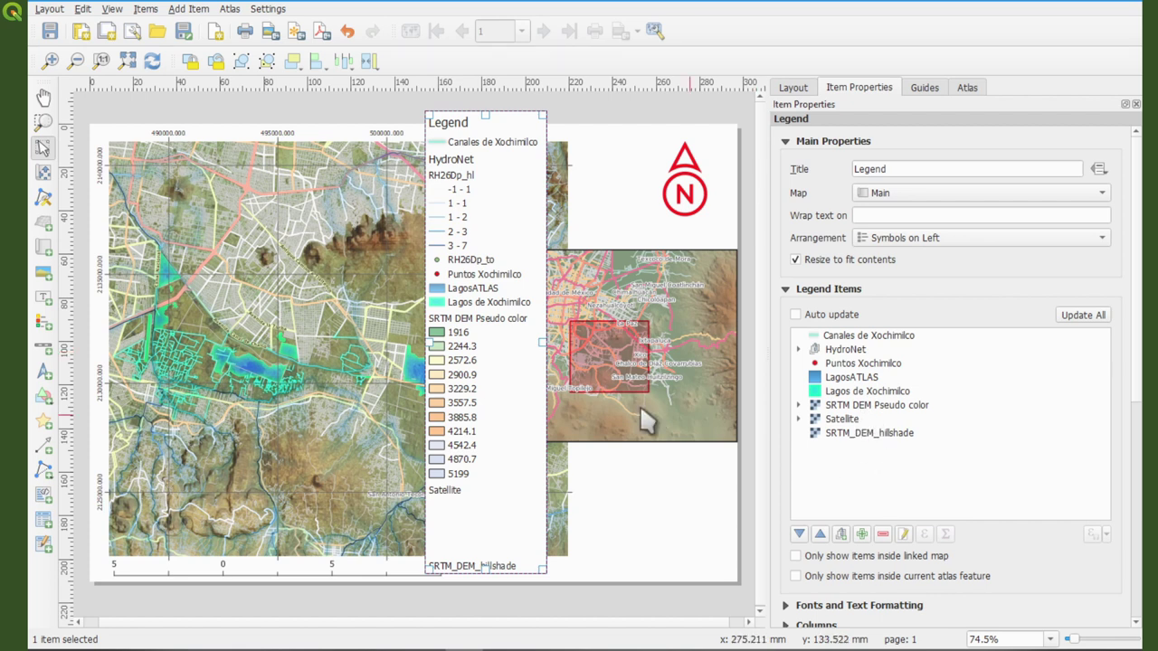
- Remove the SRTM DEM Pseudo color, Satellite, SRTM_DEM_hillshade and LagosATLAS layers from the legend
{"action": "left_click", "coordinate": [850, 405]}
{"action": "left_click", "coordinate": [883, 536]}
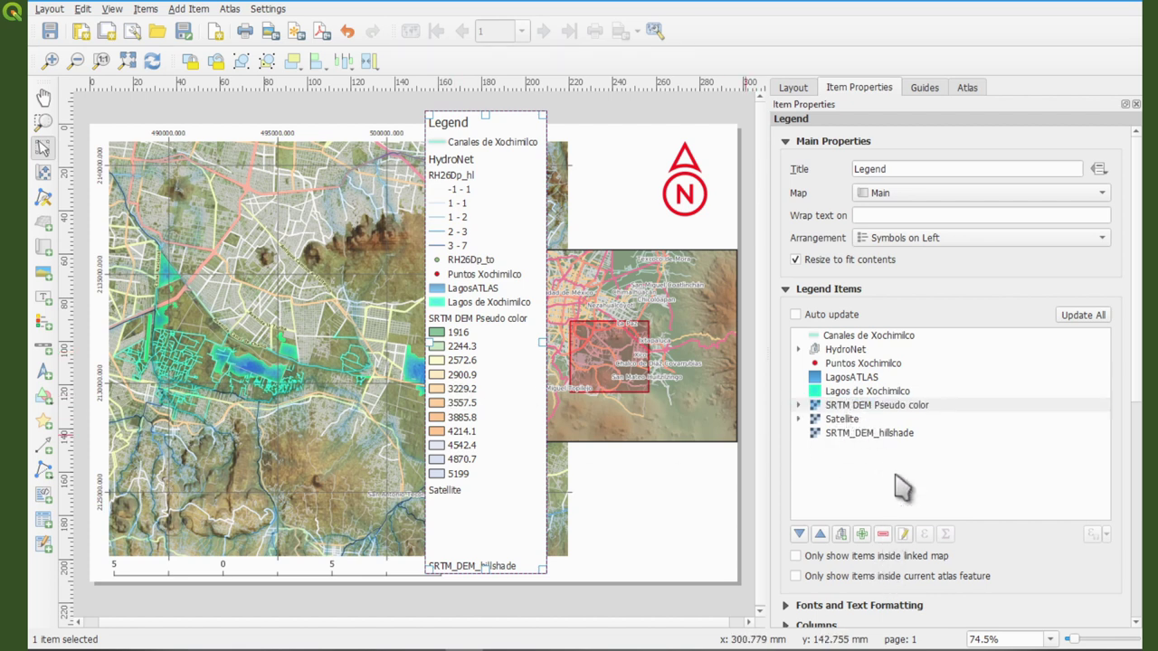
{"action": "left_click", "coordinate": [843, 406]}
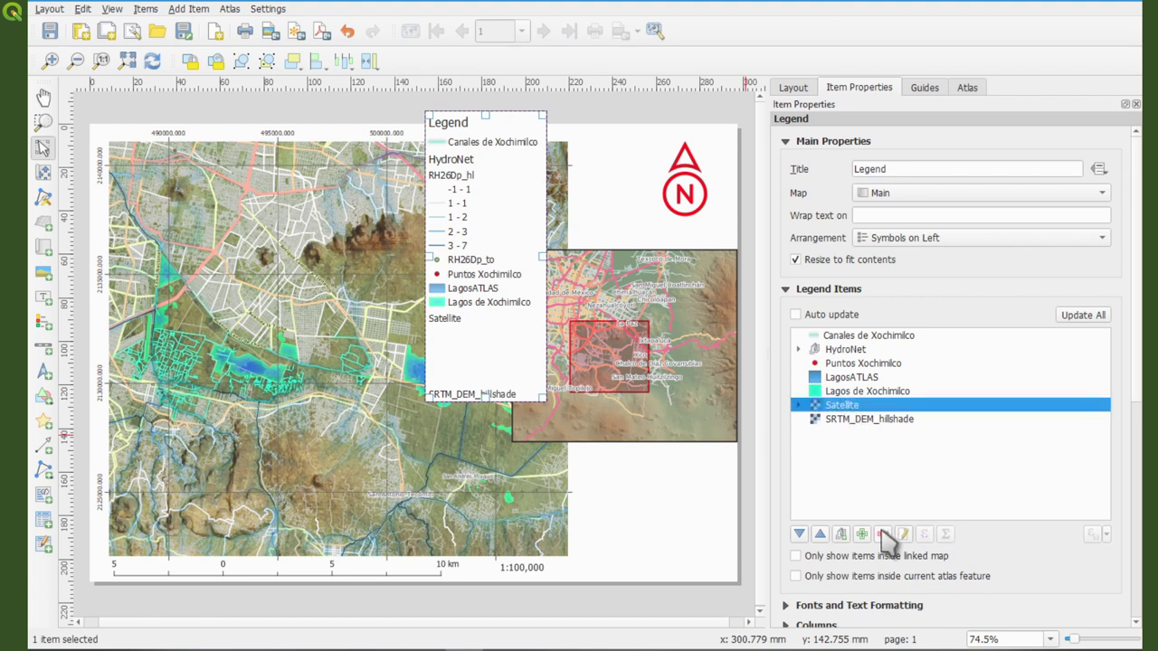
{"action": "left_click", "coordinate": [883, 534]}
{"action": "left_click", "coordinate": [856, 409]}
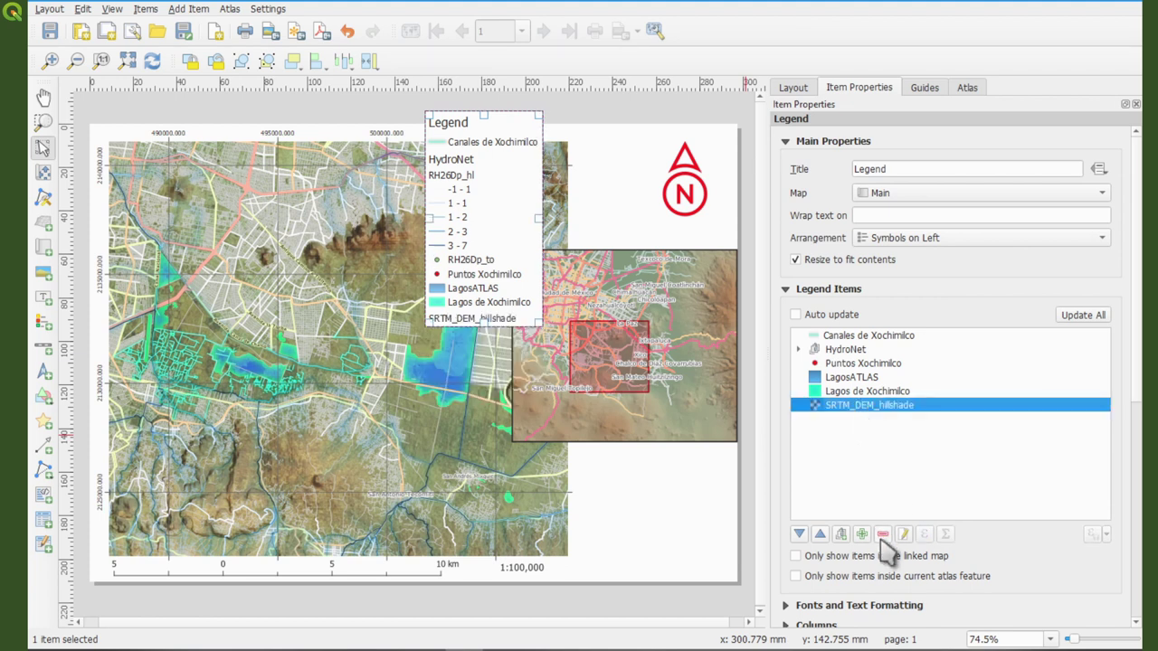
{"action": "left_click", "coordinate": [883, 536]}
{"action": "left_click", "coordinate": [868, 378]}
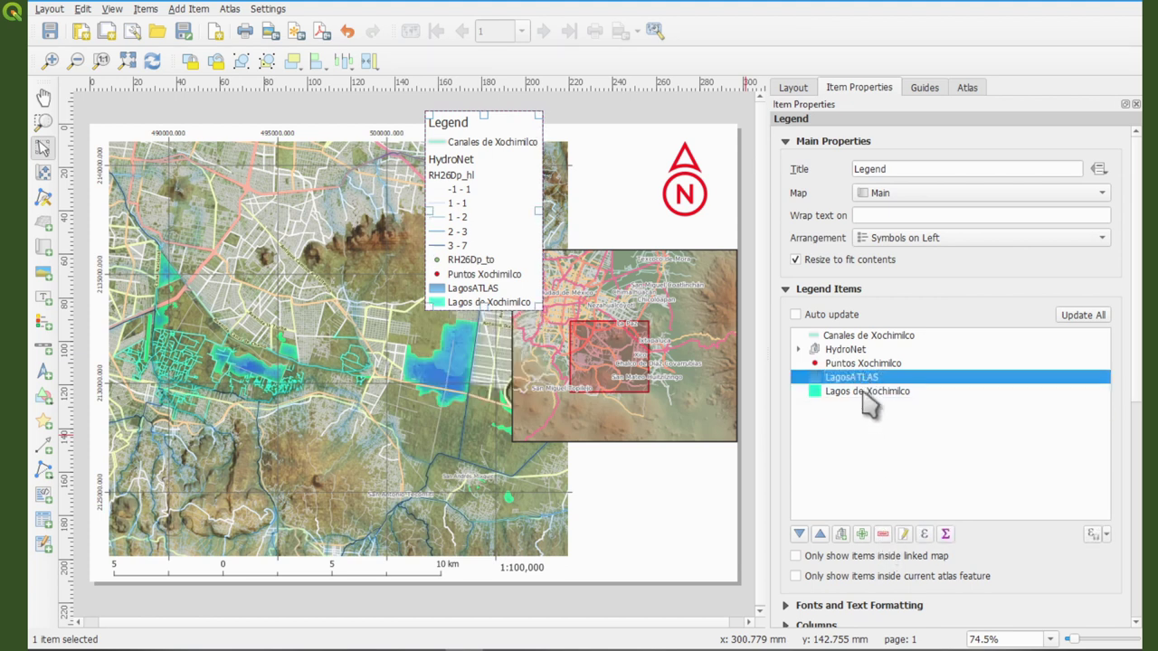
{"action": "left_click", "coordinate": [884, 536]}
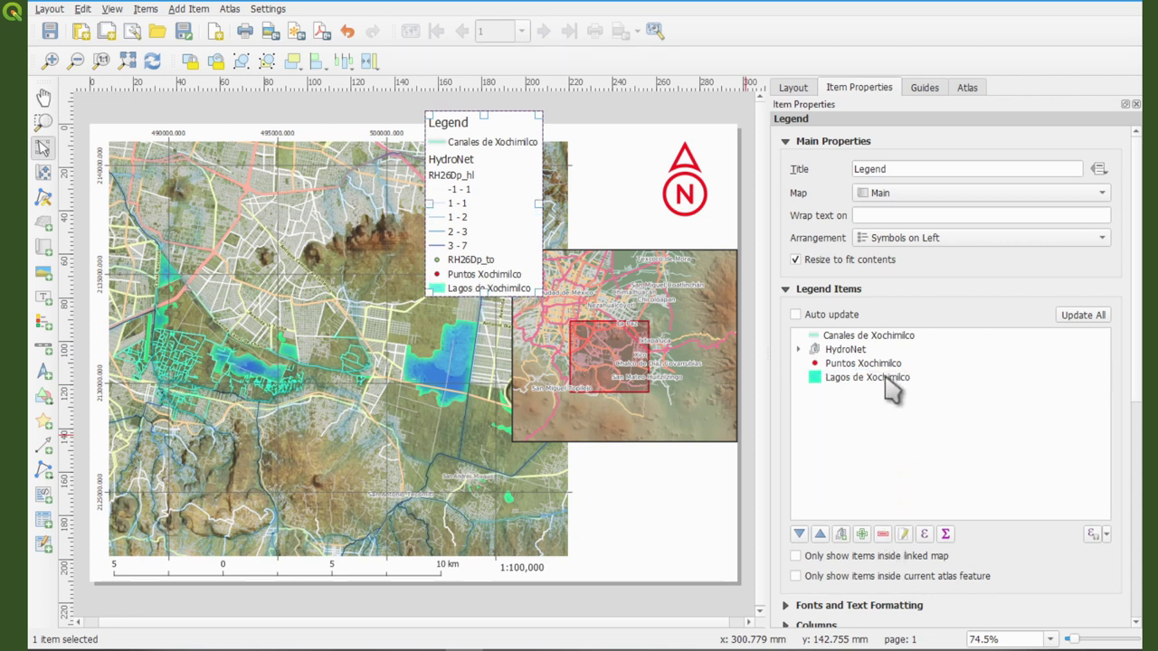
- Remove RH26Dp_to and Puntos Xochimilco from the legend and move the legend to the page's lower-right corner
{"action": "left_click", "coordinate": [798, 349]}
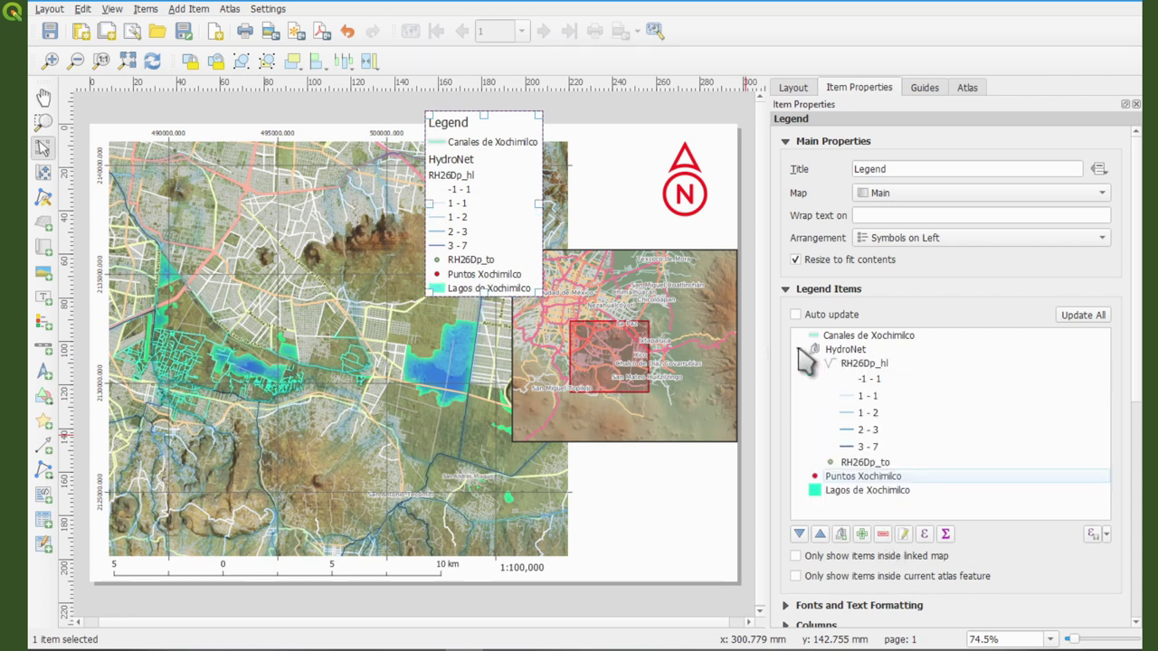
{"action": "left_click", "coordinate": [885, 463]}
{"action": "left_click", "coordinate": [884, 534]}
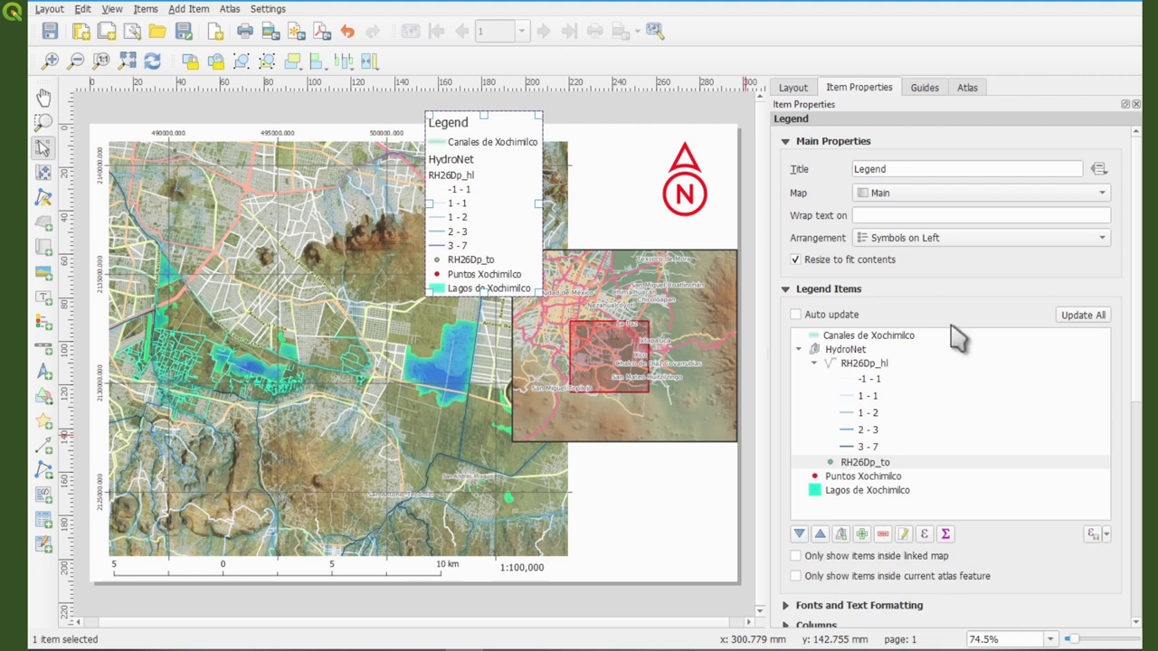
{"action": "left_click", "coordinate": [855, 462]}
{"action": "left_click", "coordinate": [884, 534]}
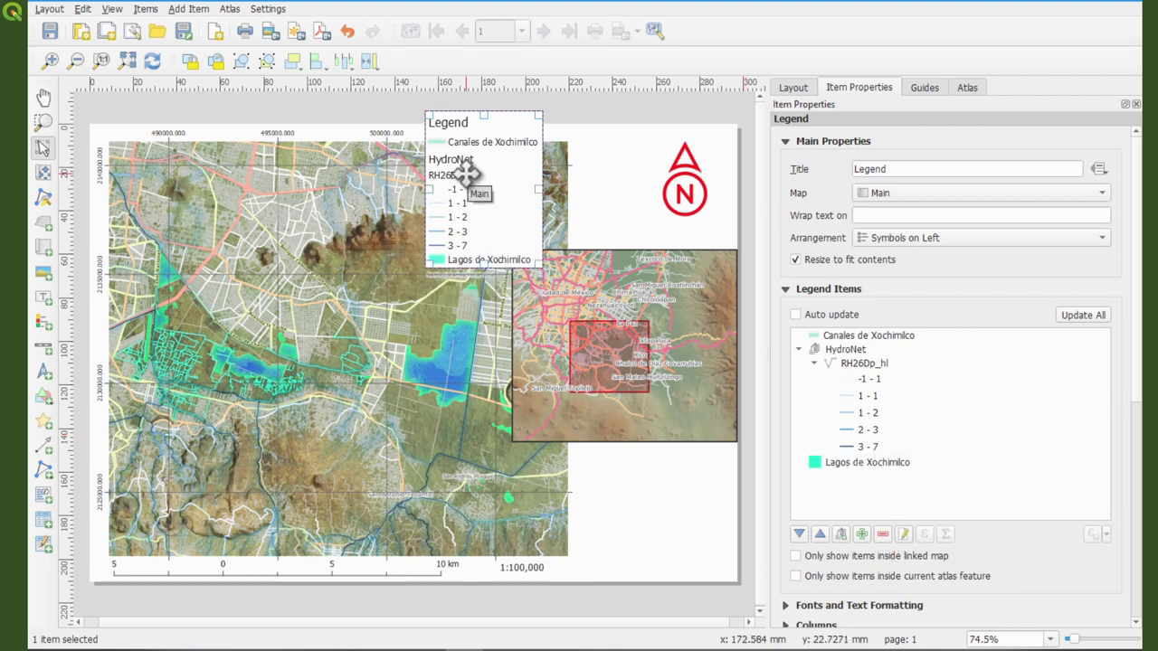
{"action": "left_click_drag", "start_coordinate": [466, 177], "coordinate": [626, 471]}
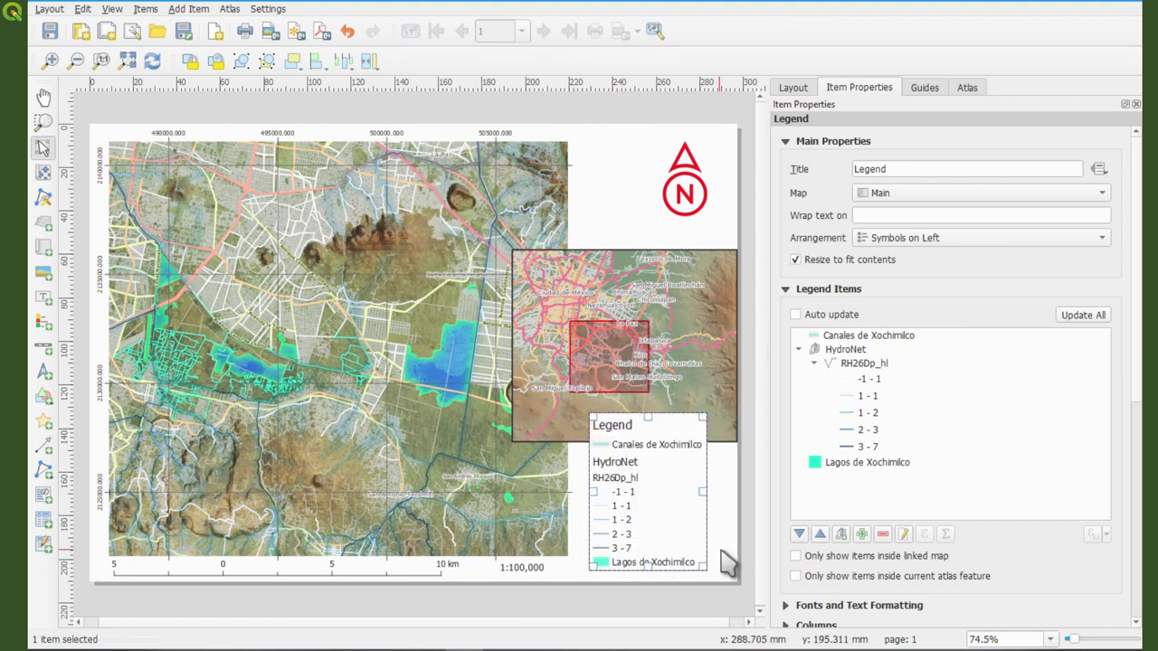
- Rename the HydroNet group in the legend to "Hydrological Network"
{"action": "left_click", "coordinate": [845, 351]}
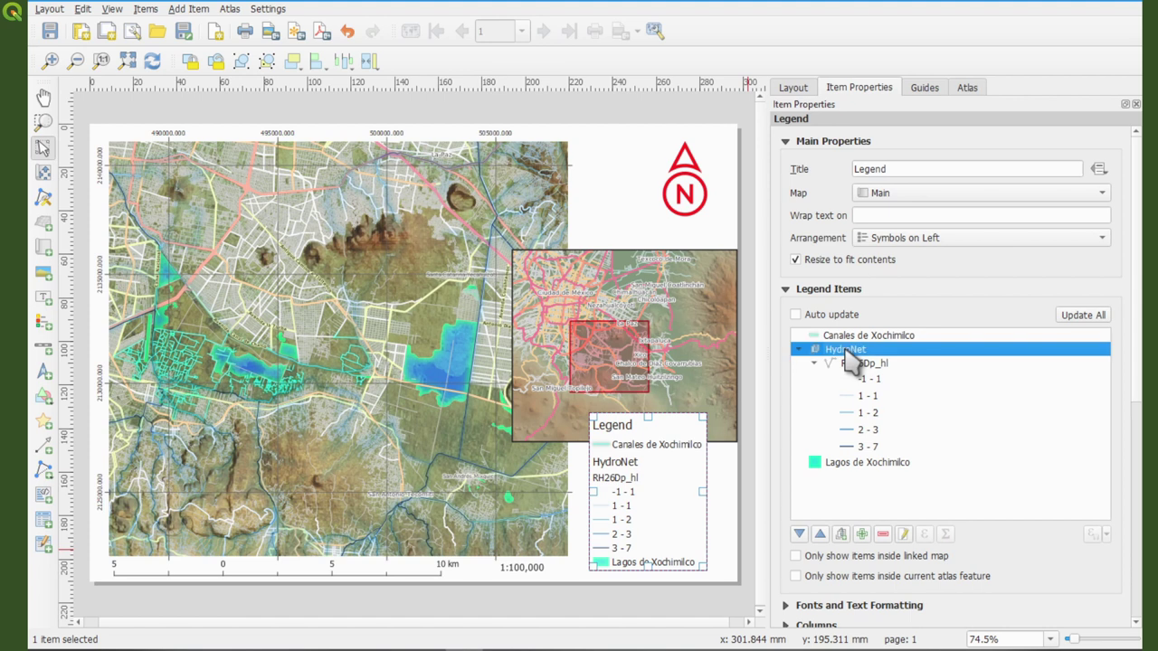
{"action": "left_click", "coordinate": [905, 534]}
{"action": "left_click_drag", "start_coordinate": [827, 166], "coordinate": [814, 165]}
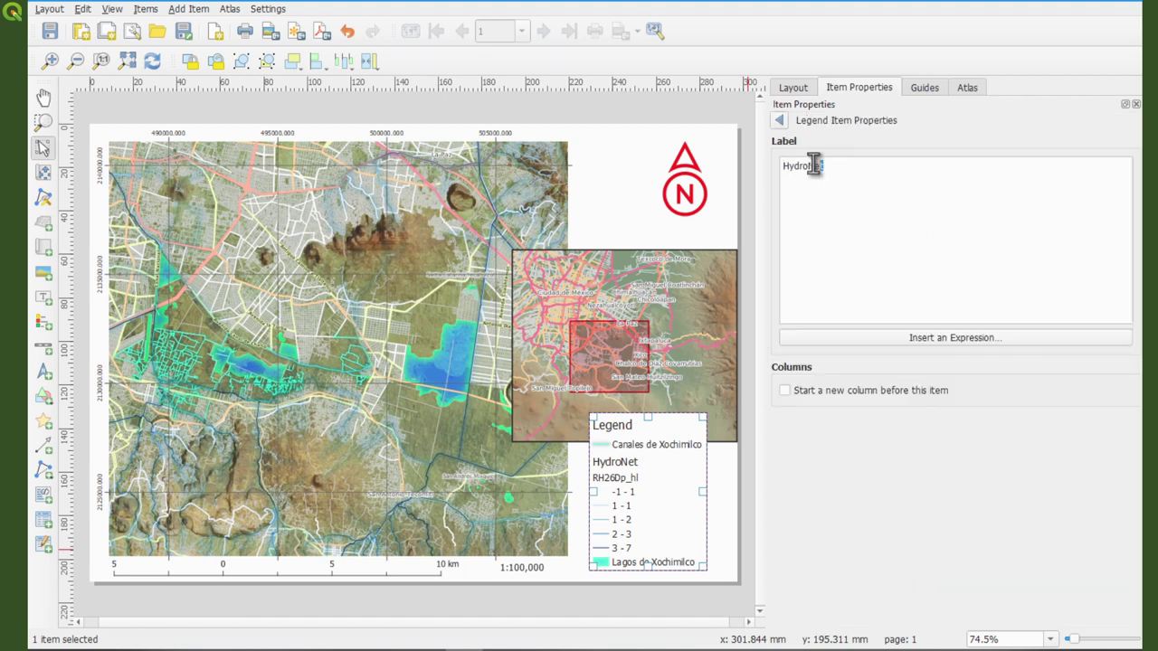
{"action": "key", "text": "ctrl+a"}
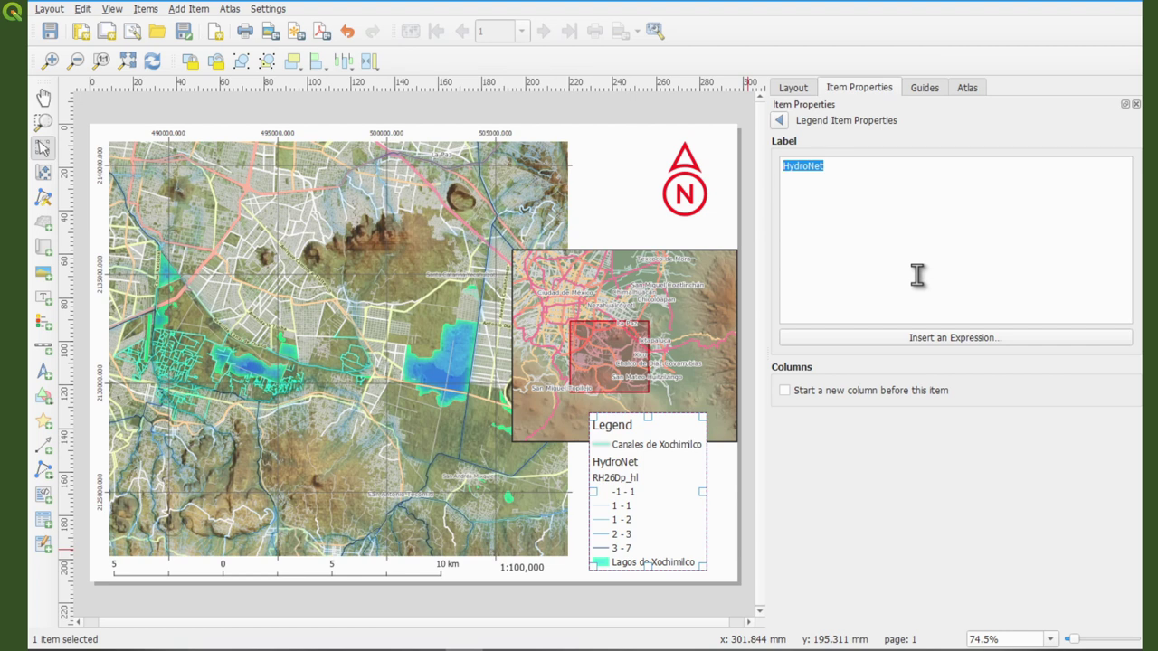
{"action": "type", "text": "Hydrologica"}
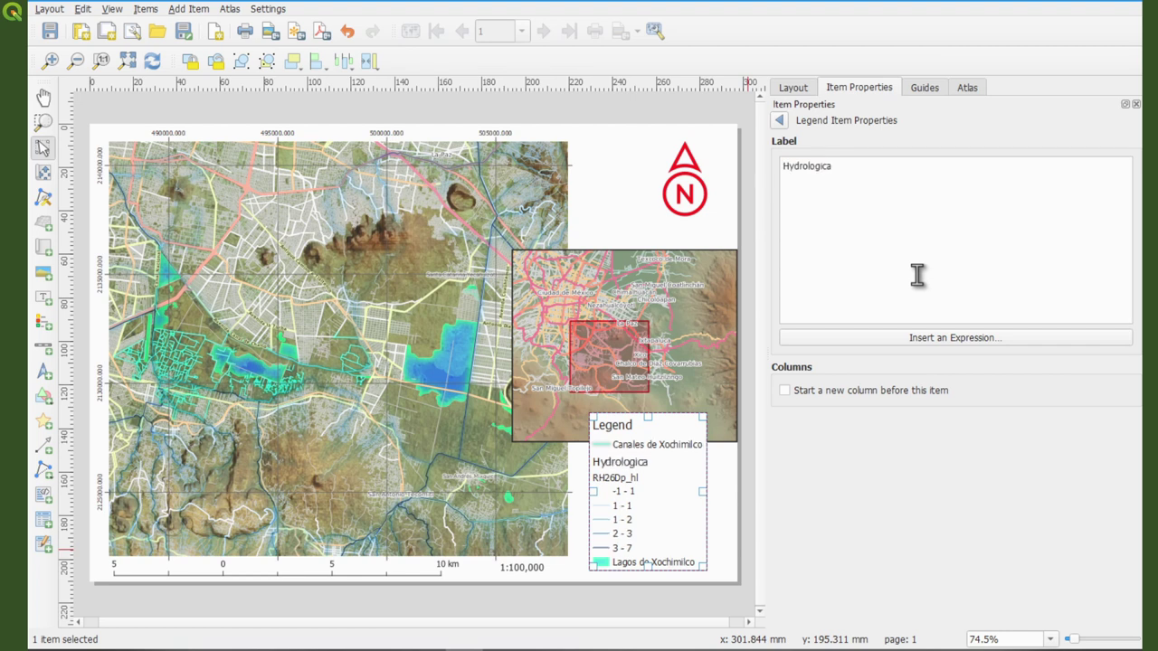
{"action": "type", "text": "l Network"}
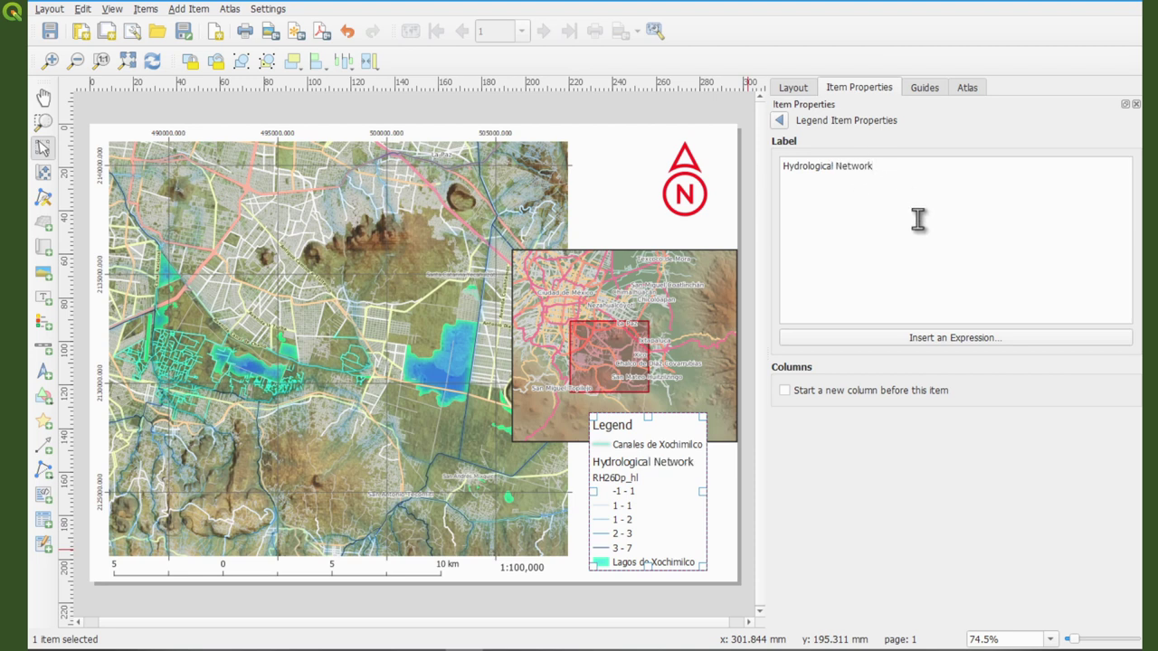
{"action": "left_click", "coordinate": [779, 121]}
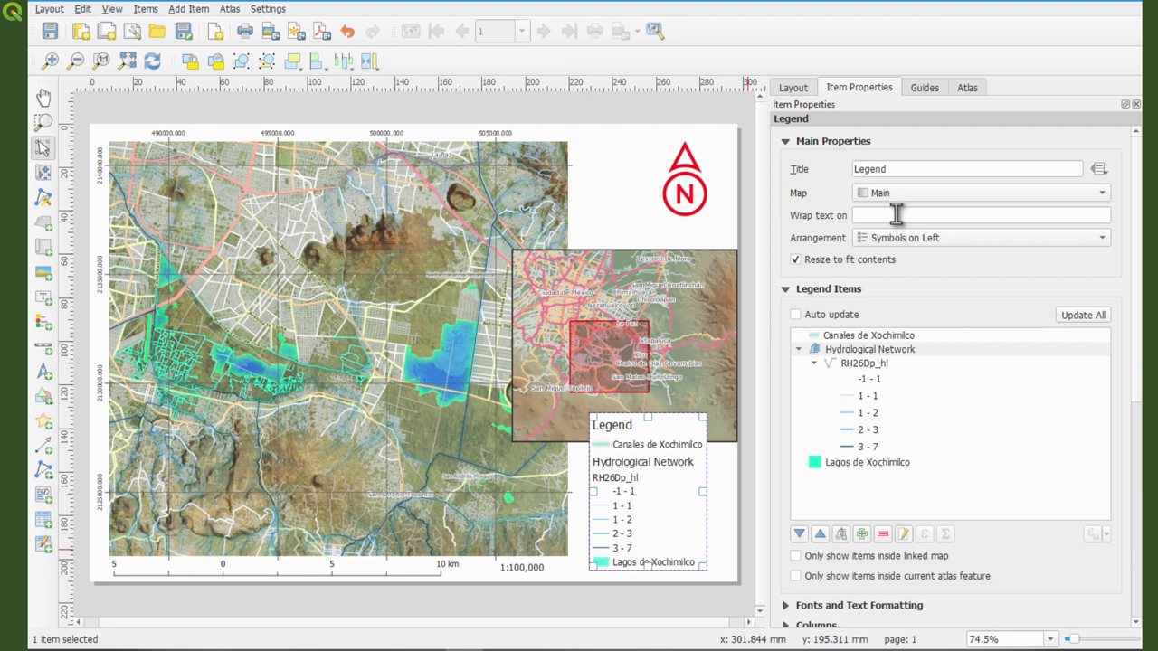
- Rename the RH26Dp_hl layer in the legend to "Stream Order"
{"action": "left_click", "coordinate": [870, 365]}
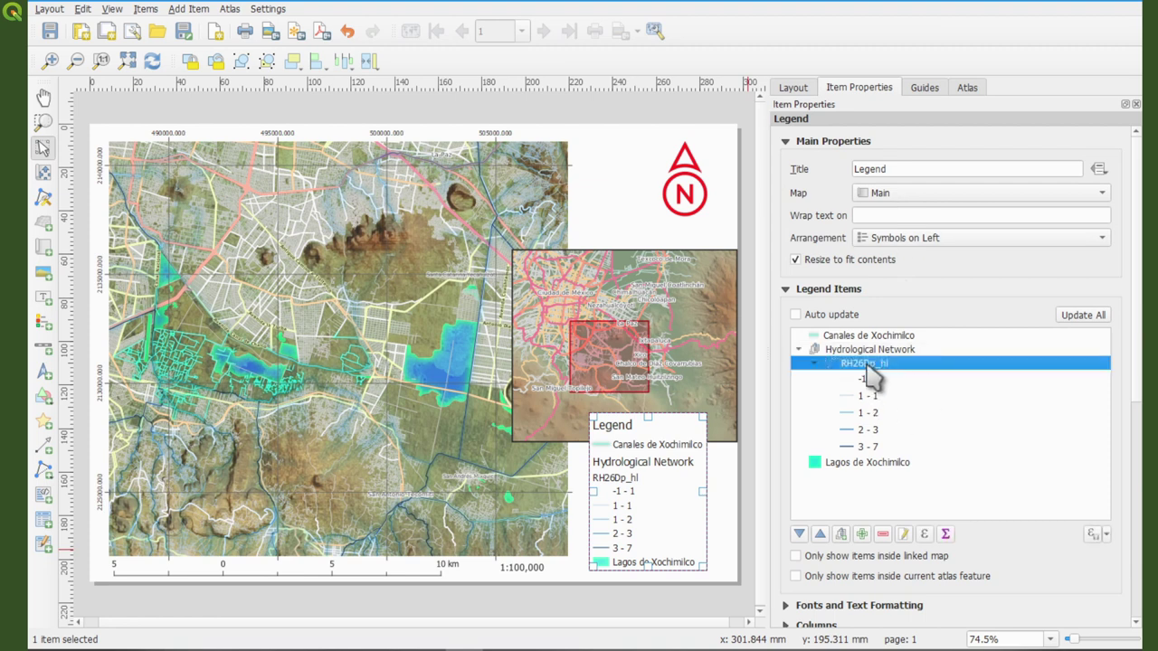
{"action": "left_click", "coordinate": [904, 535]}
{"action": "left_click_drag", "start_coordinate": [850, 167], "coordinate": [769, 177]}
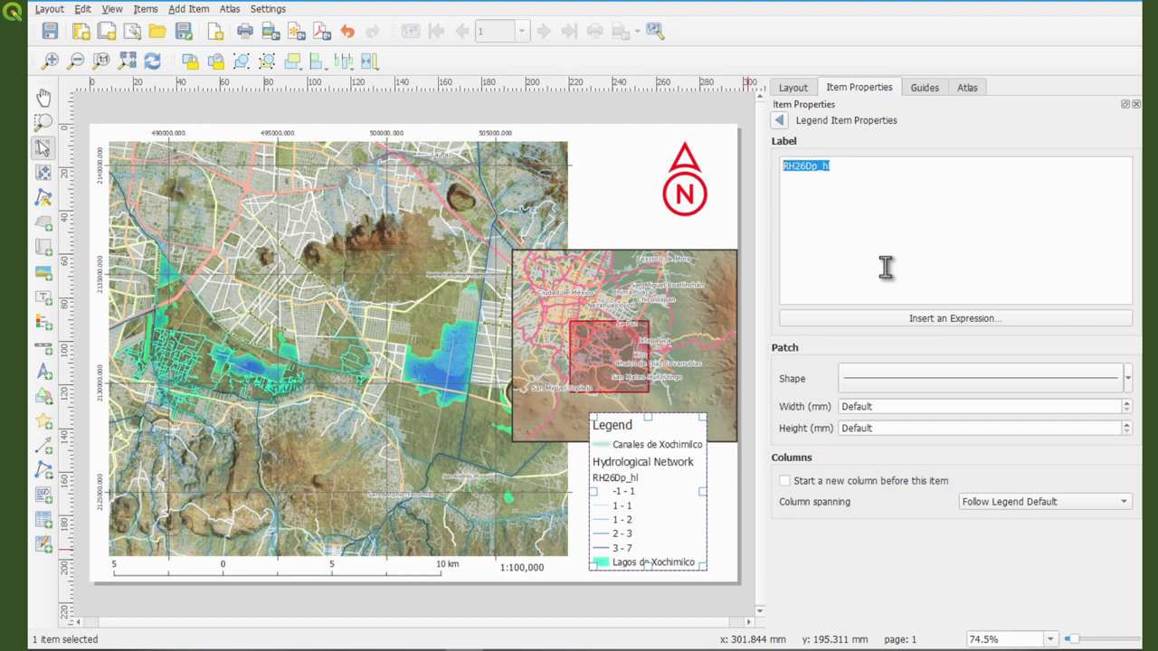
{"action": "type", "text": "Stream Order"}
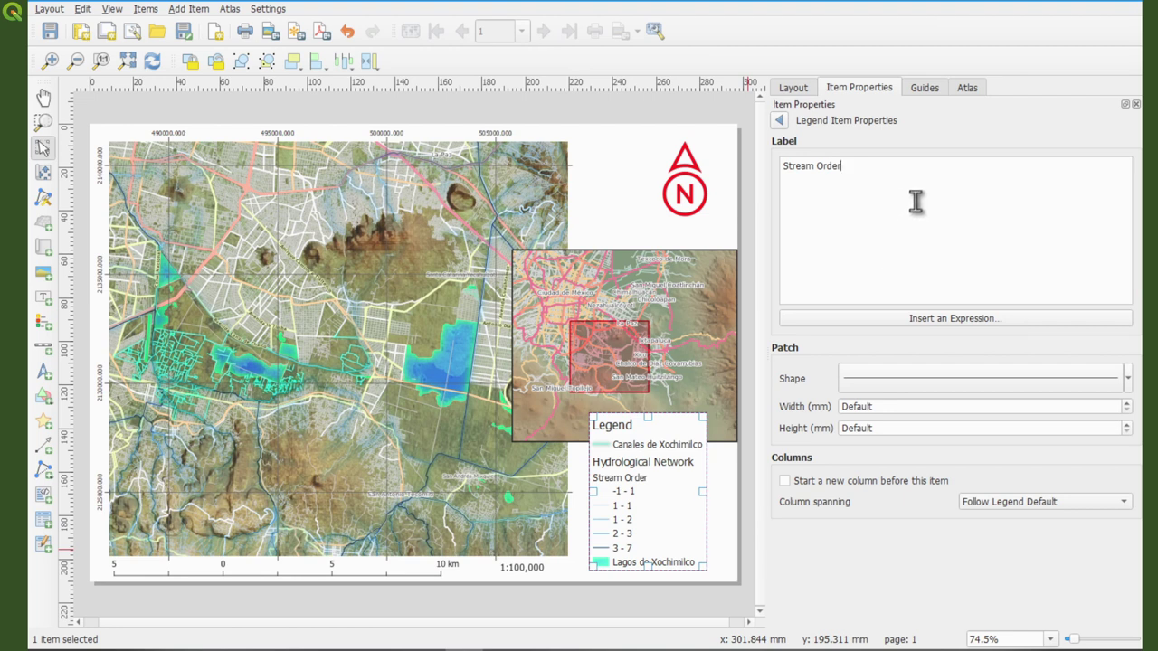
{"action": "left_click", "coordinate": [777, 120]}
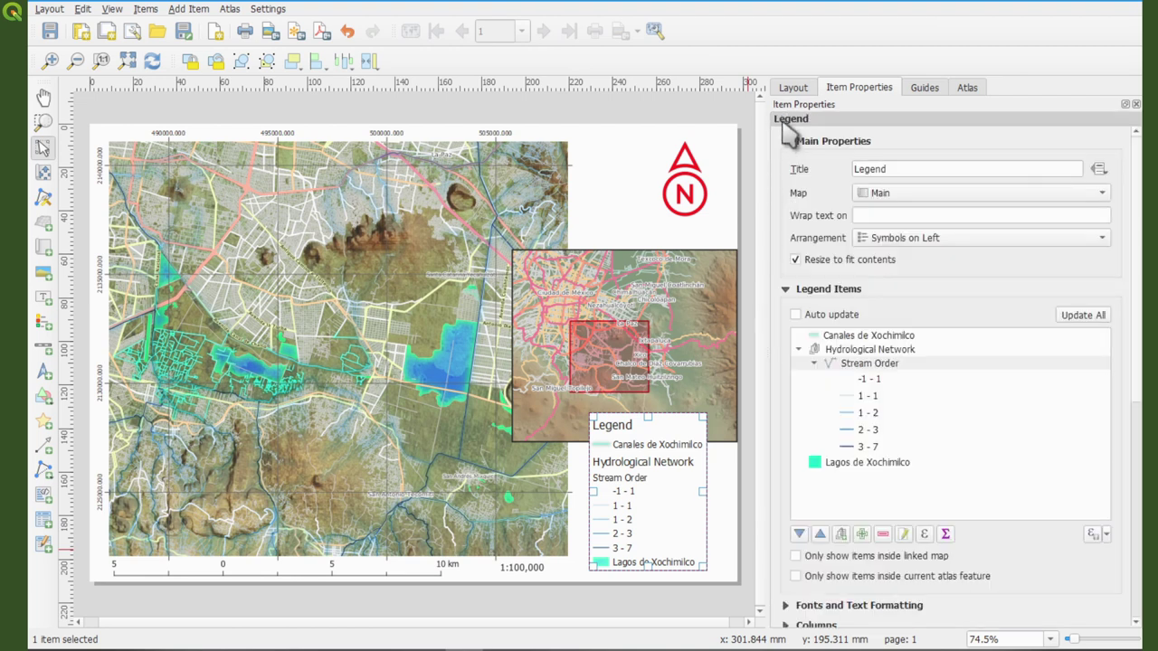
- Remove the "-1 - 1" class from the Stream Order legend entries and place Lagos de Xochimilco above the Hydrological Network group
{"action": "left_click", "coordinate": [871, 381]}
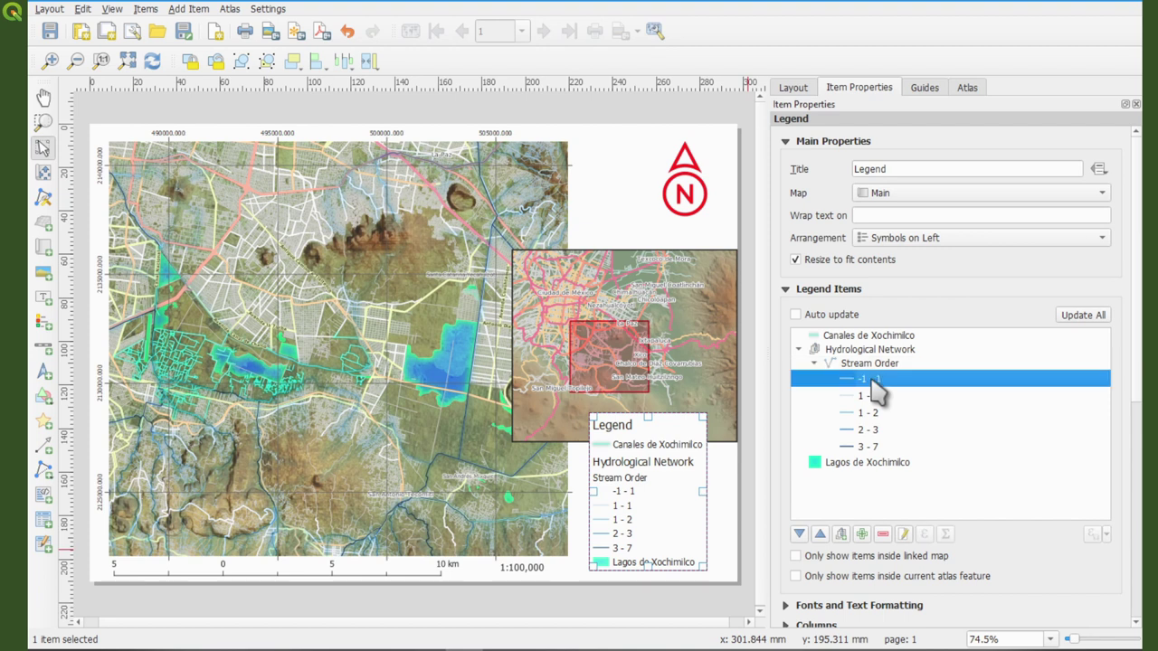
{"action": "left_click", "coordinate": [883, 534]}
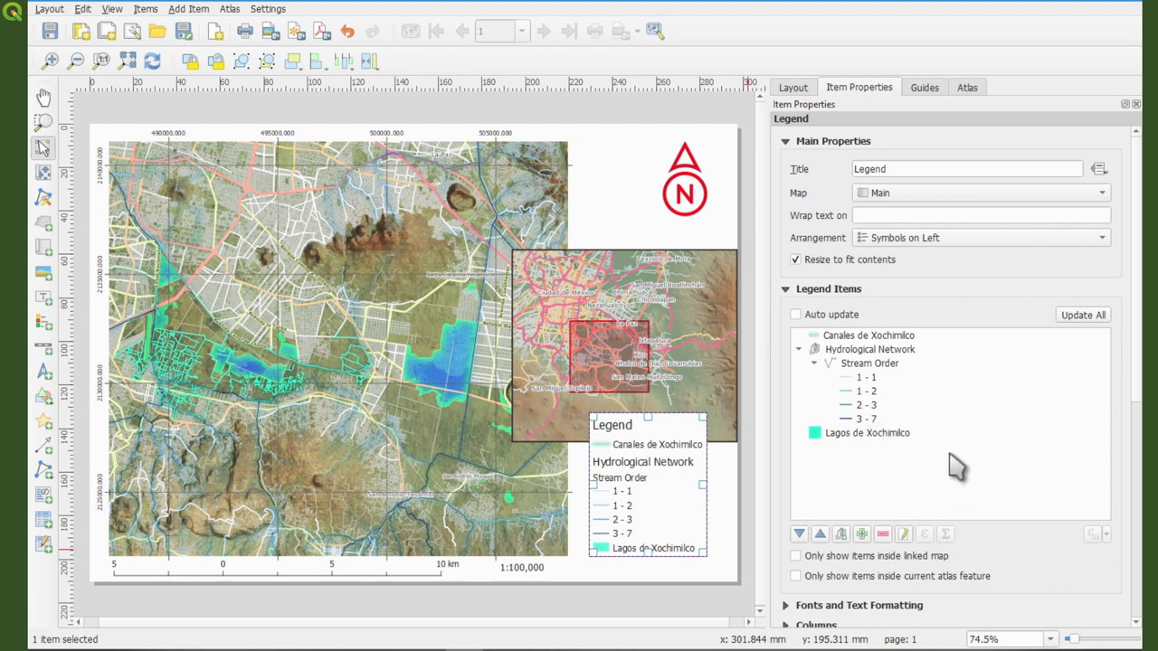
{"action": "left_click", "coordinate": [880, 435]}
{"action": "left_click", "coordinate": [819, 534]}
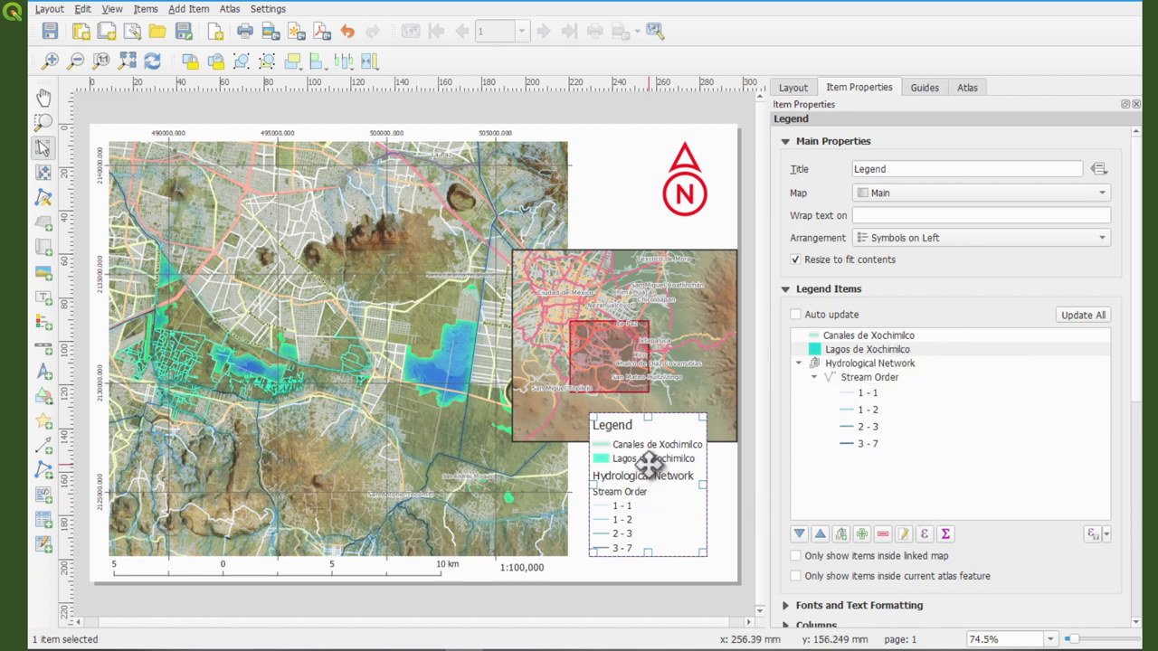
- Rearrange the layout by nudging the north arrow, raising the overview map about 16 mm and placing the legend clear below it
{"action": "left_click_drag", "start_coordinate": [647, 463], "coordinate": [648, 505]}
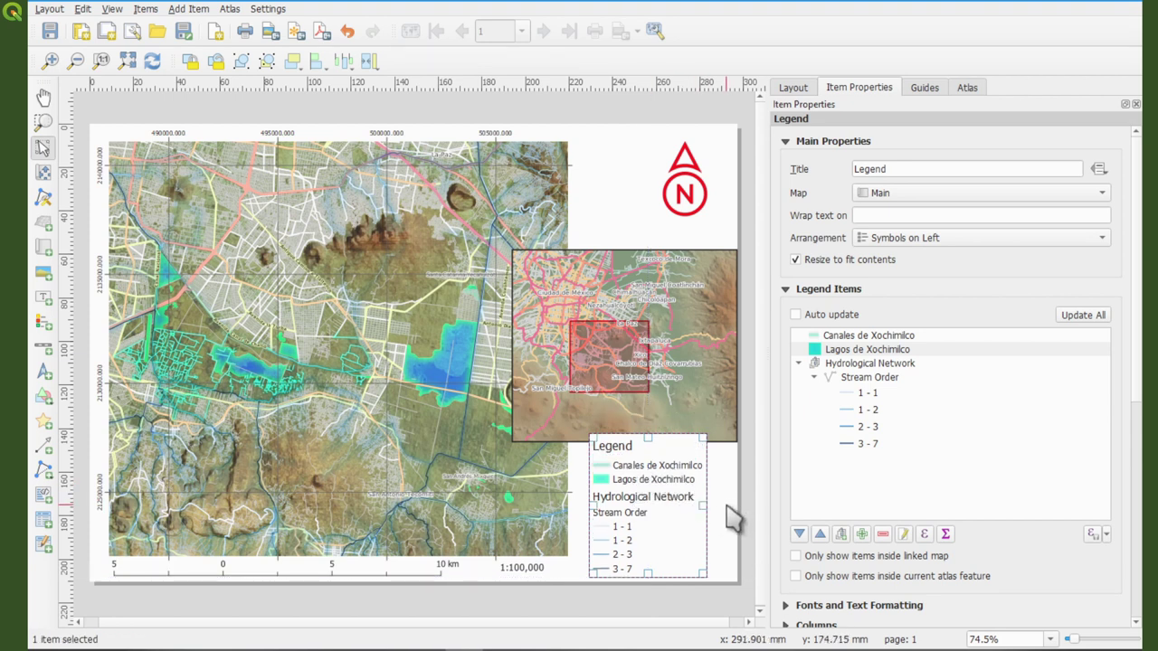
{"action": "left_click", "coordinate": [731, 517]}
{"action": "left_click", "coordinate": [678, 490]}
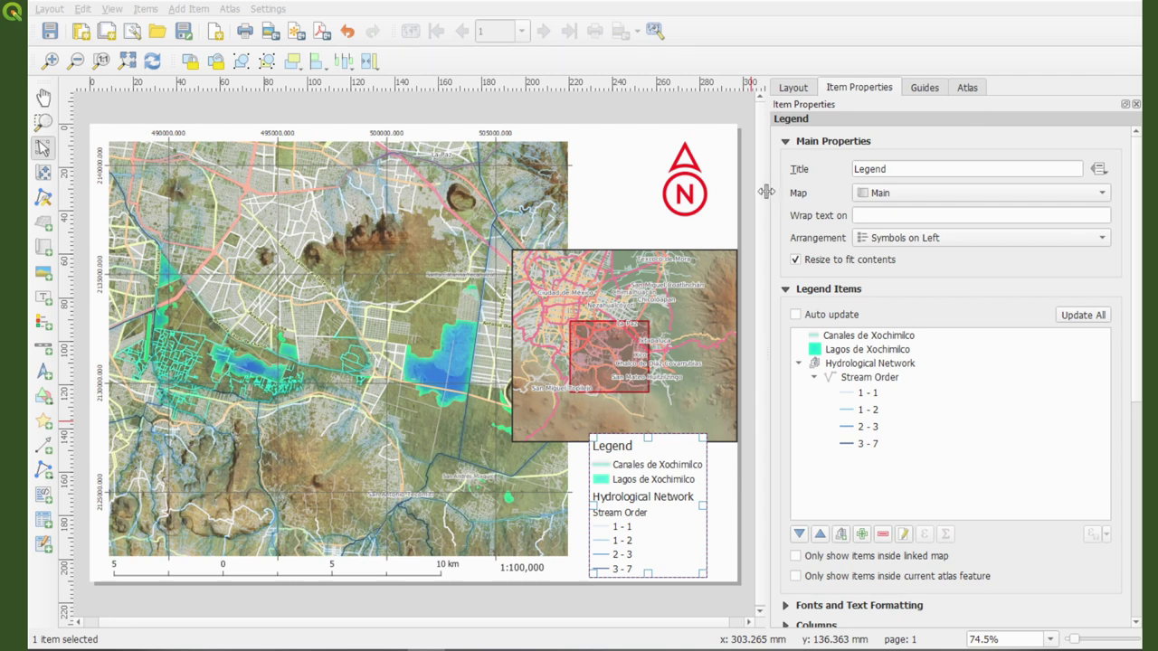
{"action": "left_click", "coordinate": [688, 203]}
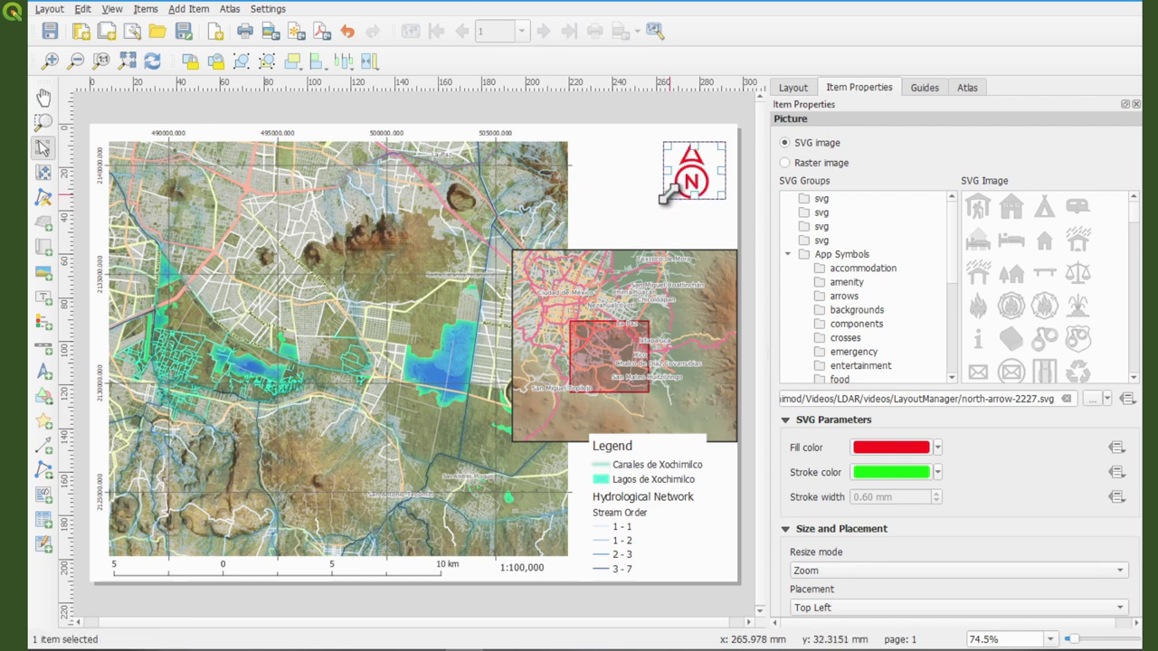
{"action": "left_click_drag", "start_coordinate": [690, 326], "coordinate": [687, 290]}
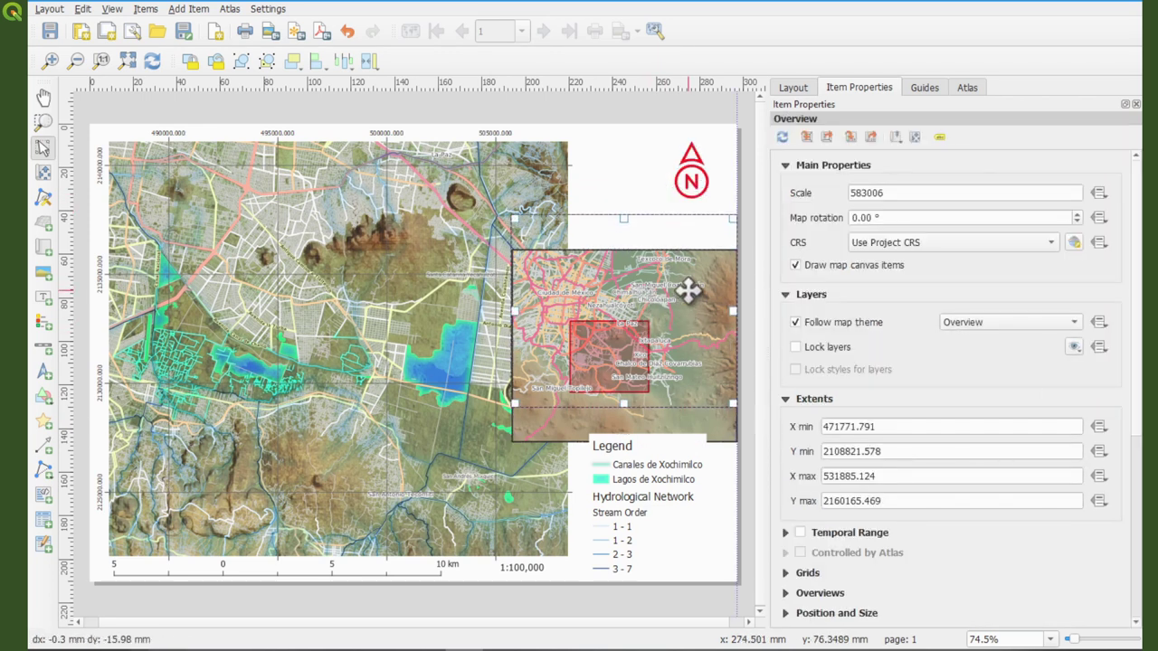
{"action": "left_click_drag", "start_coordinate": [650, 480], "coordinate": [653, 460]}
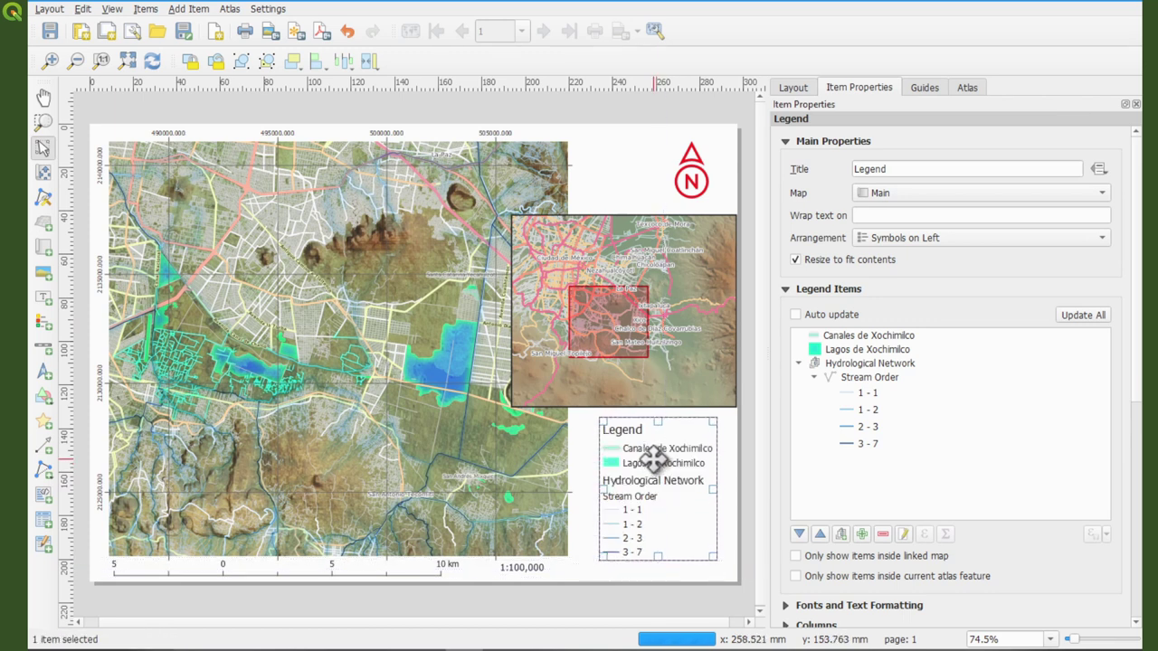
{"action": "left_click", "coordinate": [713, 573]}
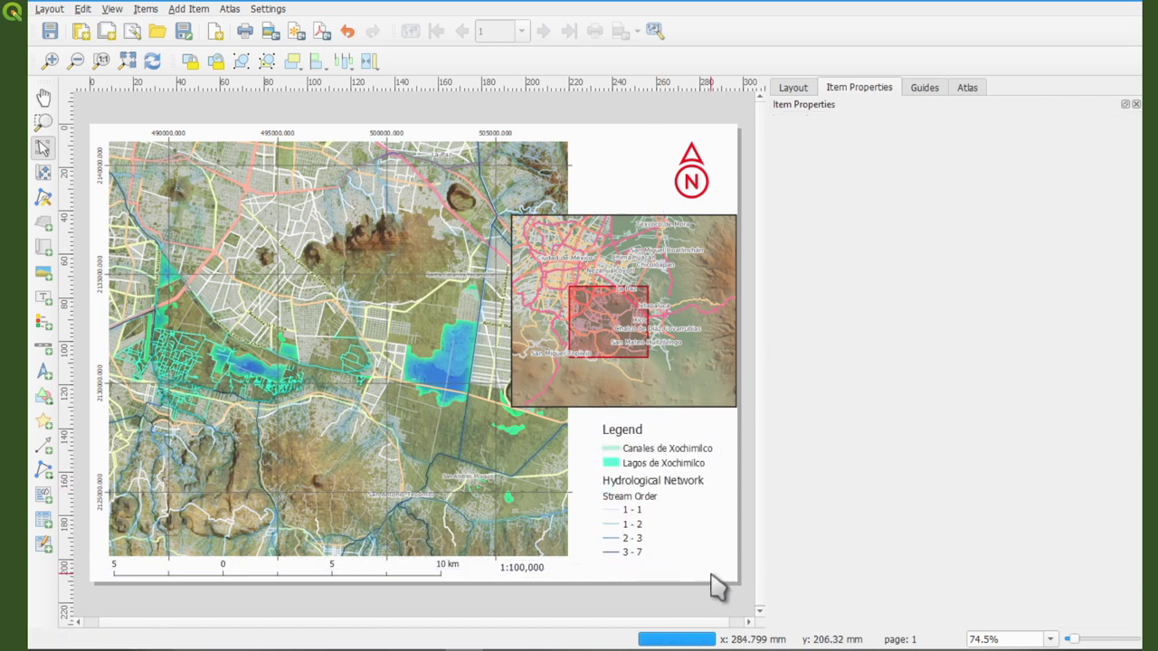
{"action": "left_click", "coordinate": [692, 462]}
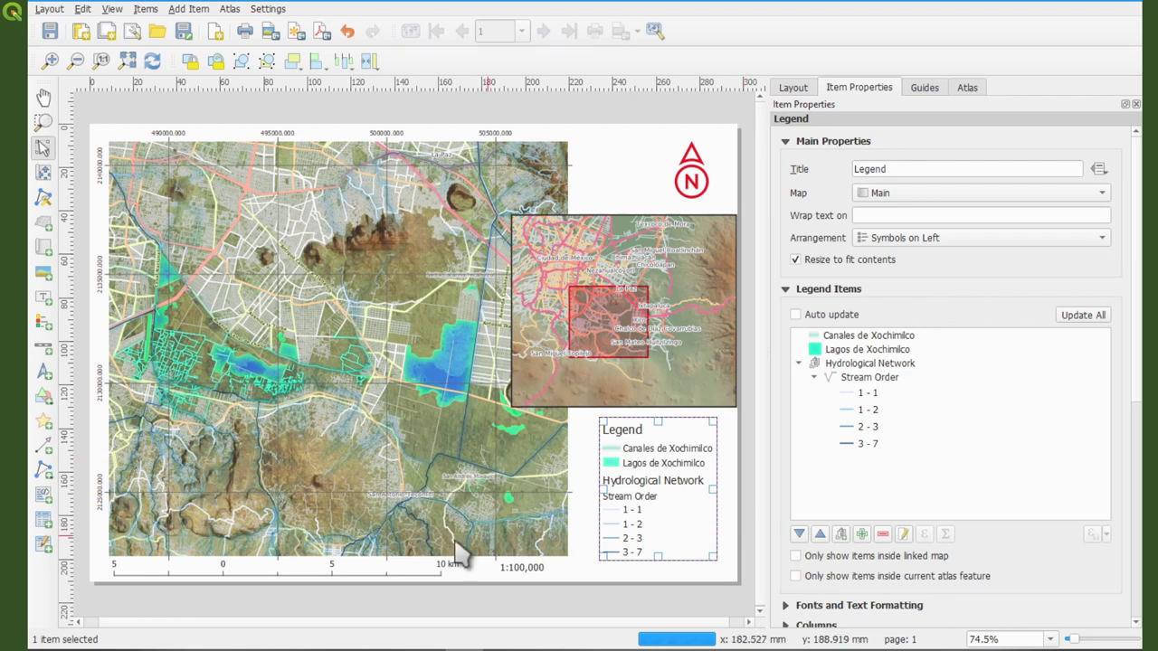
- Switch to the browser and examine the file list of the kartoza/QGIS-Legend-Patches repository on GitHub
{"action": "mouse_move", "coordinate": [299, 650]}
{"action": "left_click", "coordinate": [330, 625]}
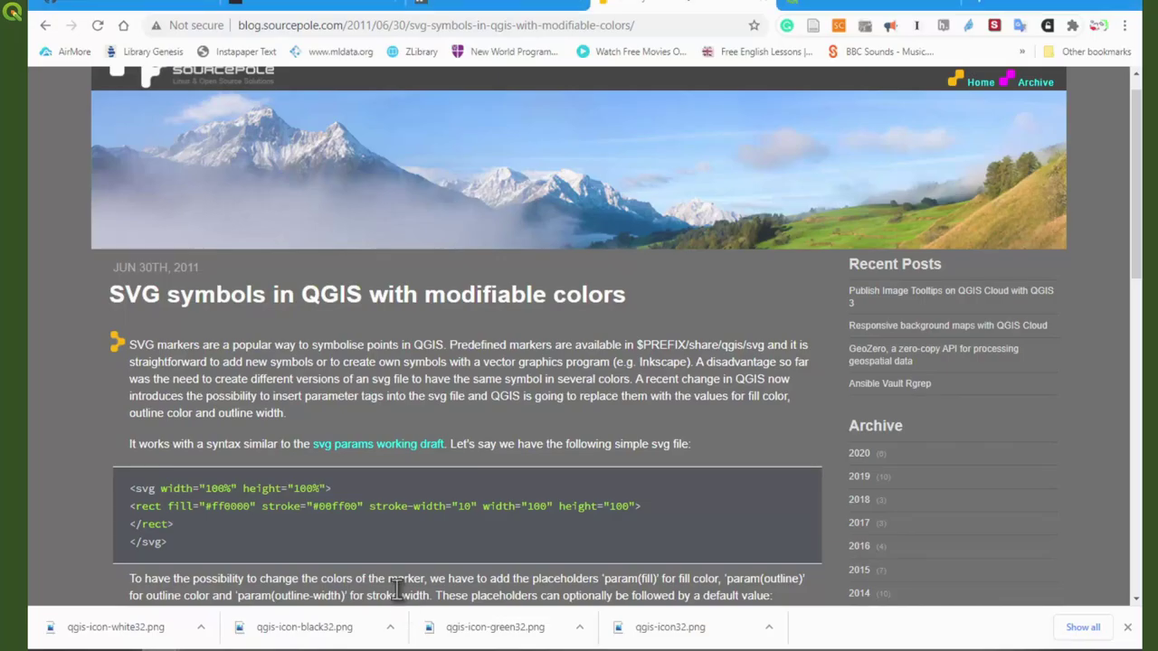
{"action": "left_click", "coordinate": [821, 9]}
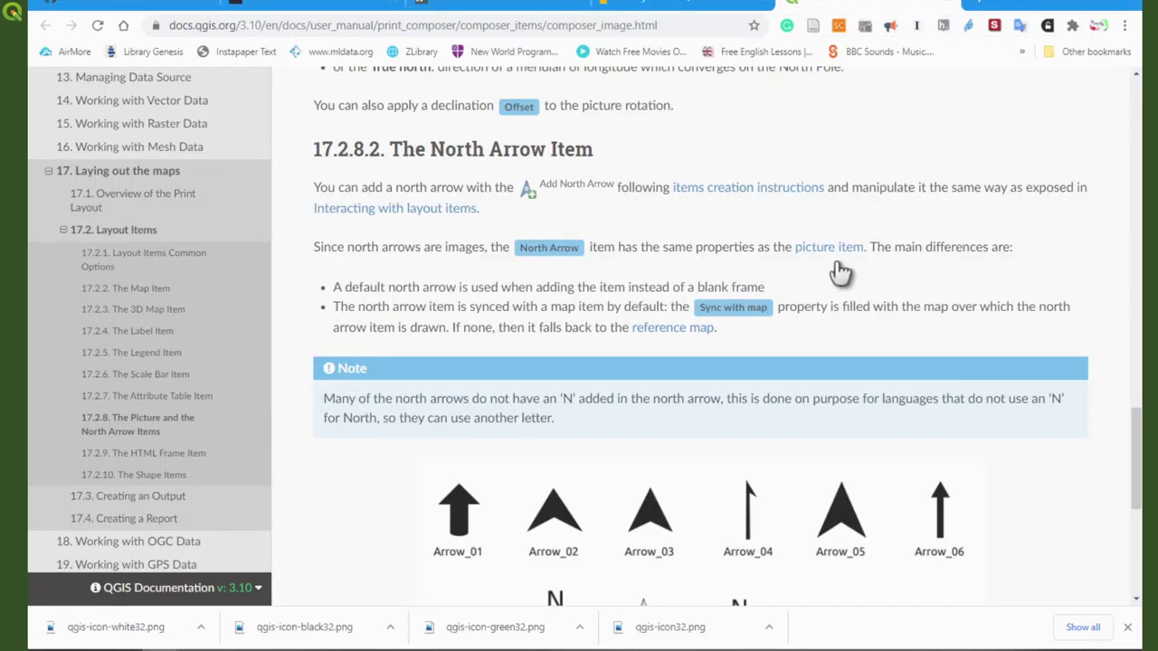
{"action": "left_click", "coordinate": [117, 7]}
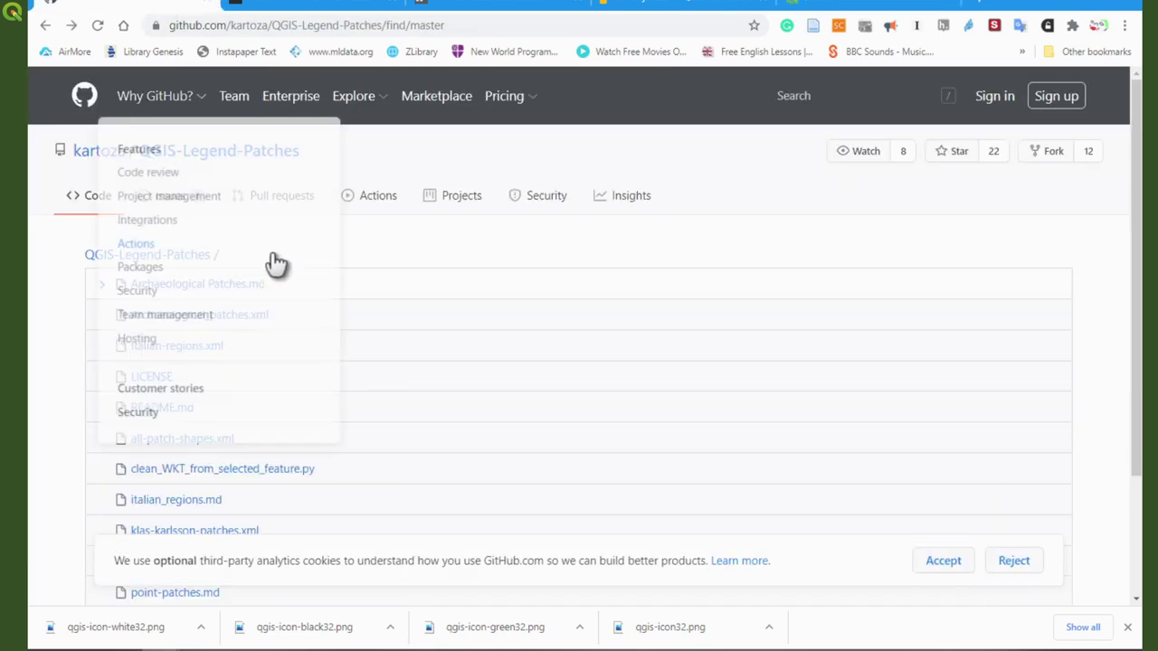
{"action": "left_click_drag", "start_coordinate": [1133, 262], "coordinate": [1117, 220]}
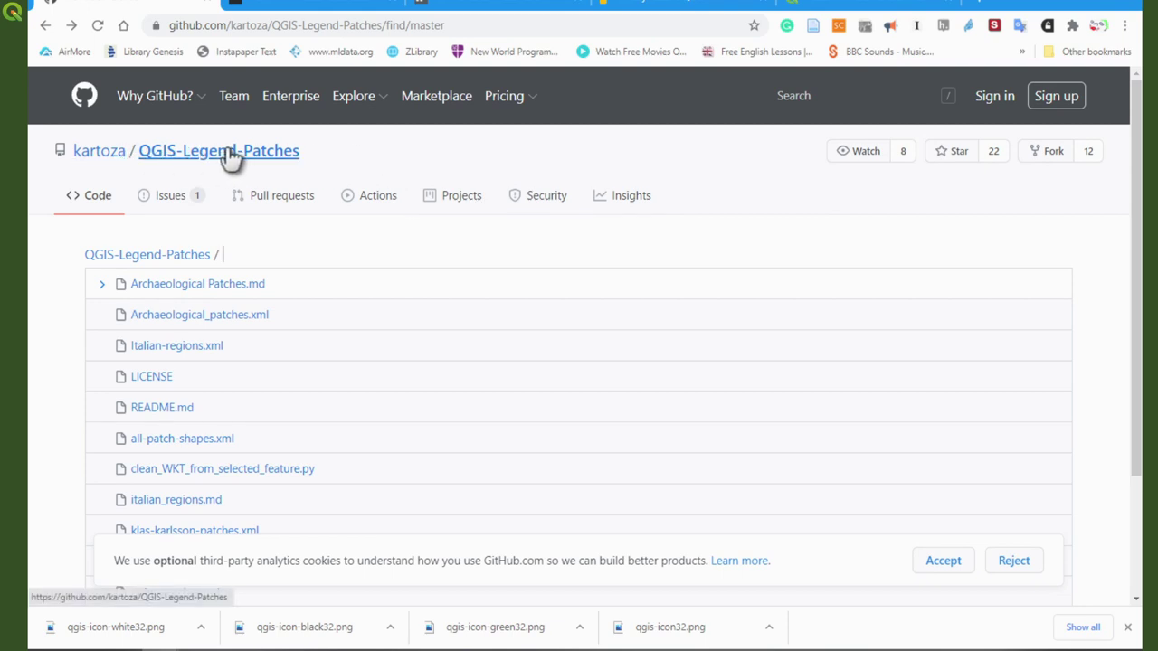
{"action": "scroll", "coordinate": [430, 335], "scroll_direction": "down", "scroll_amount": 1}
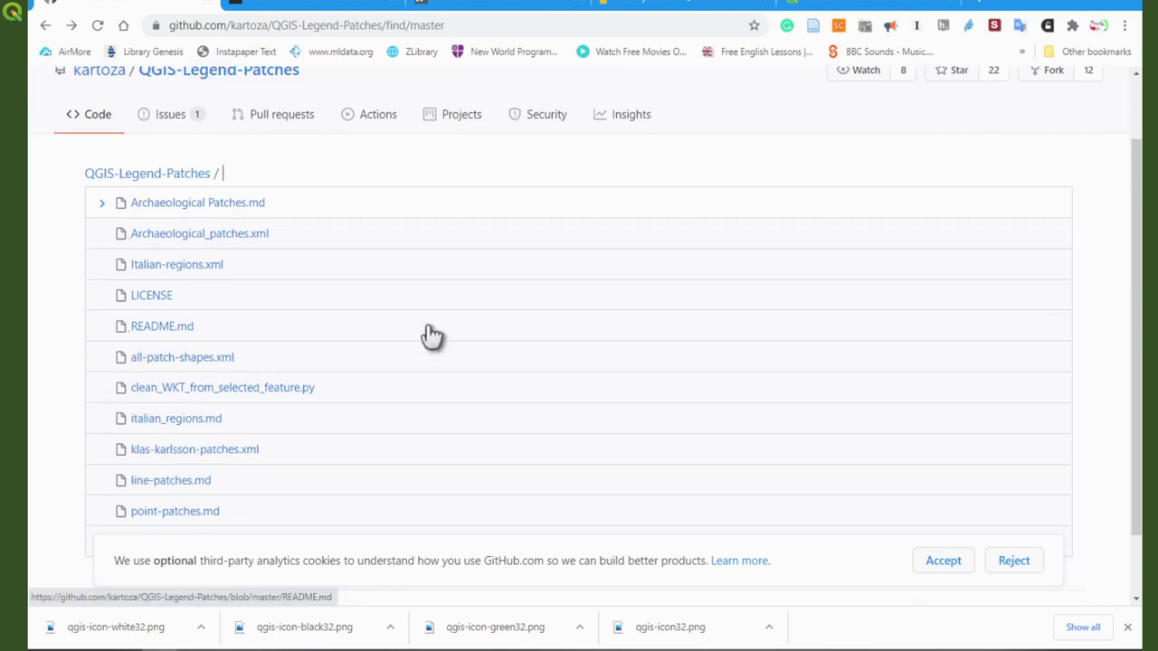
{"action": "scroll", "coordinate": [430, 336], "scroll_direction": "down", "scroll_amount": 1}
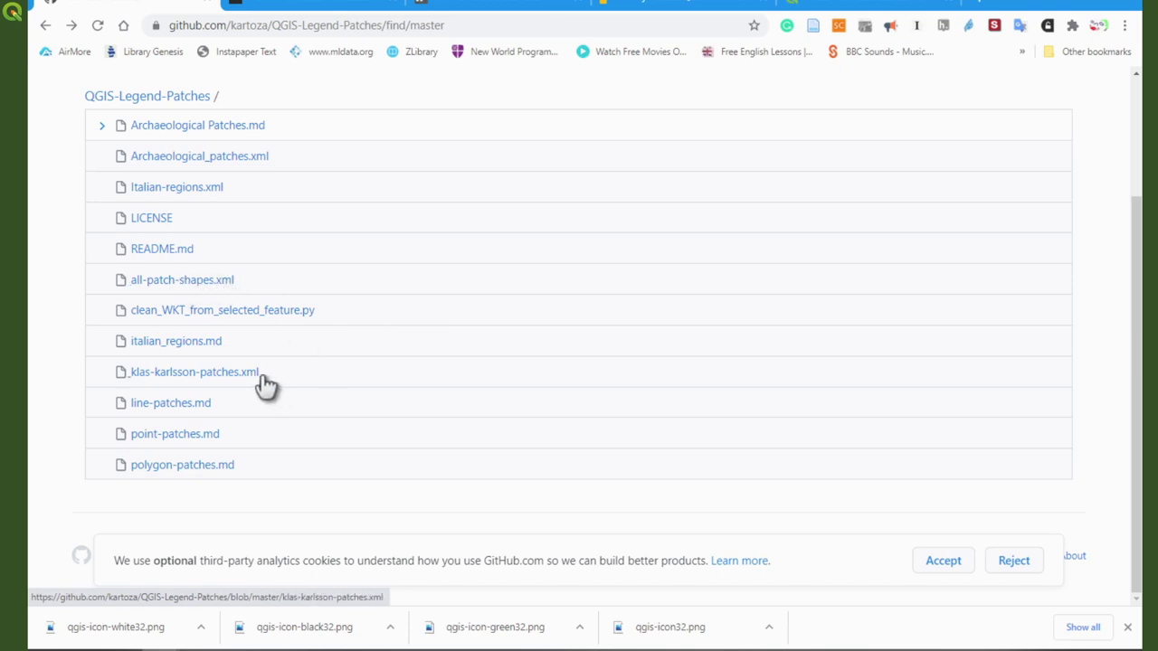
{"action": "key", "text": "ctrl"}
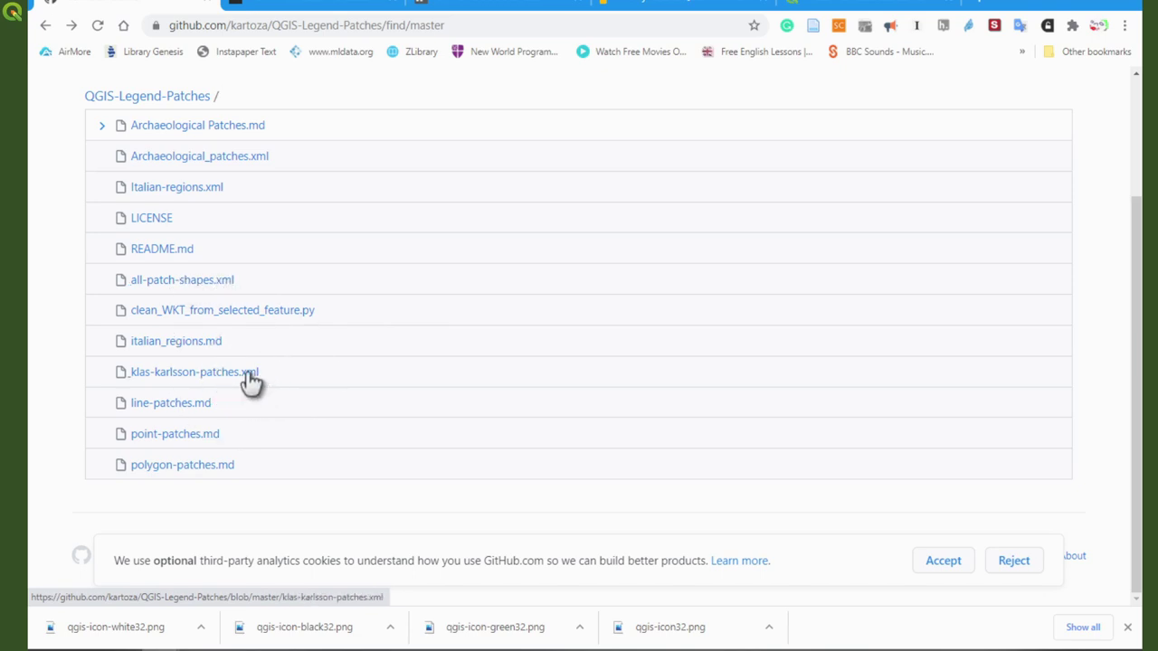
{"action": "key", "text": "ctrl"}
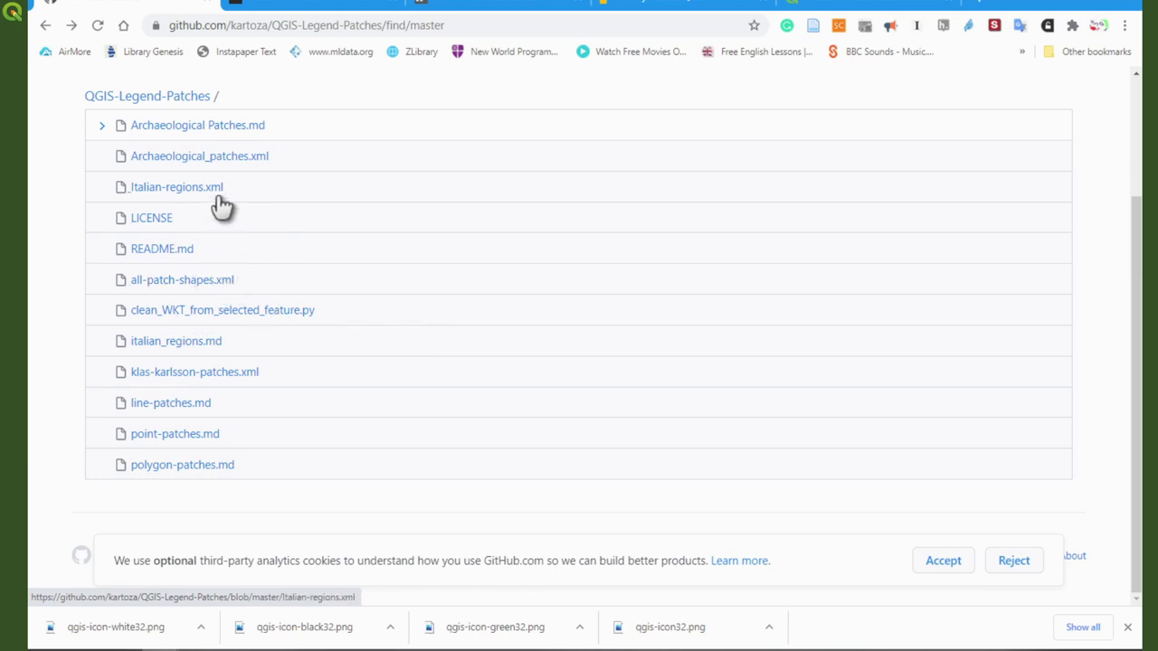
{"action": "key", "text": "ctrl"}
{"action": "key", "text": "ctrl"}
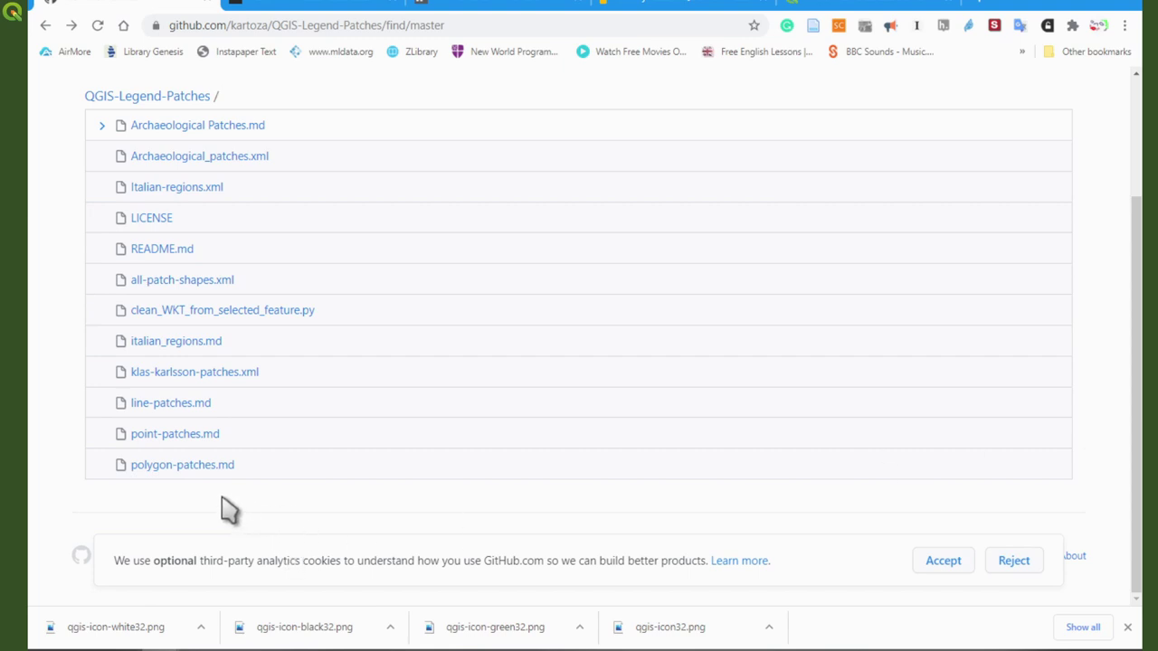
- Open polygon-patches.md and copy the CurvePolygon definition of the Natural 3 patch
{"action": "left_click", "coordinate": [203, 465]}
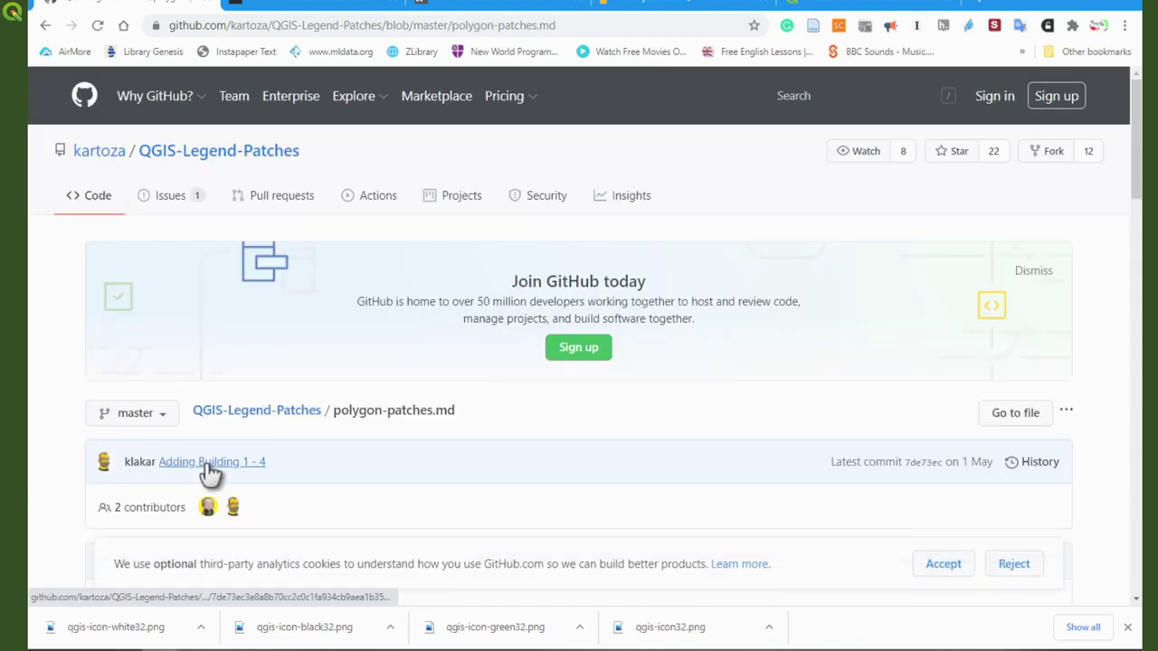
{"action": "left_click", "coordinate": [1132, 193]}
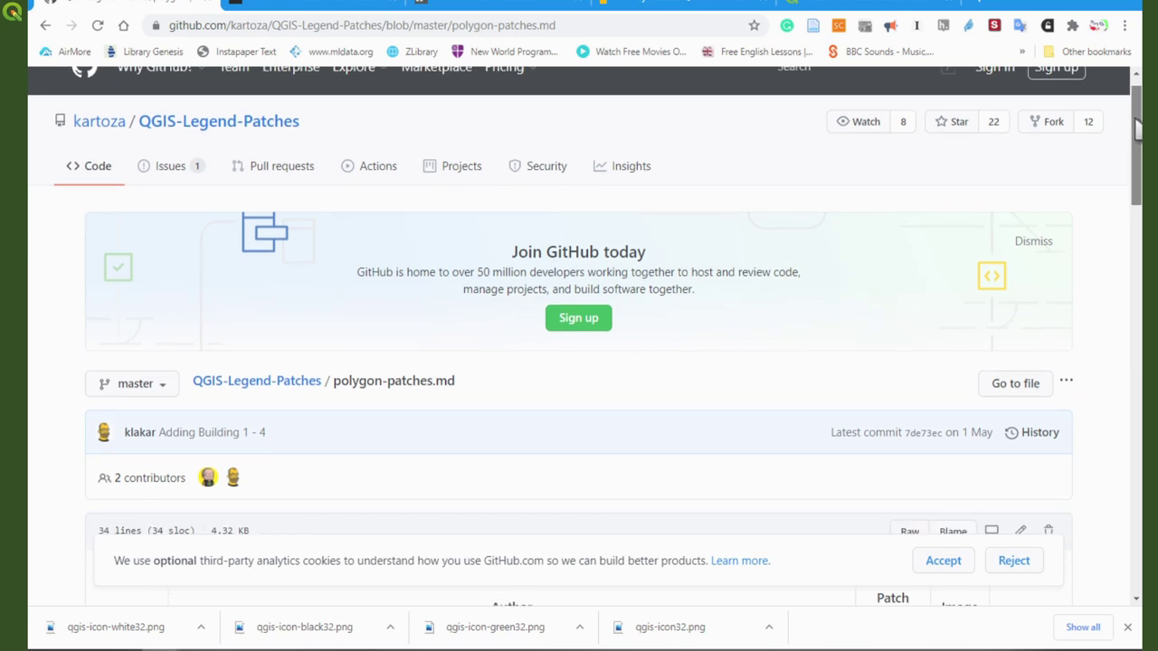
{"action": "left_click_drag", "start_coordinate": [1135, 192], "coordinate": [1136, 442]}
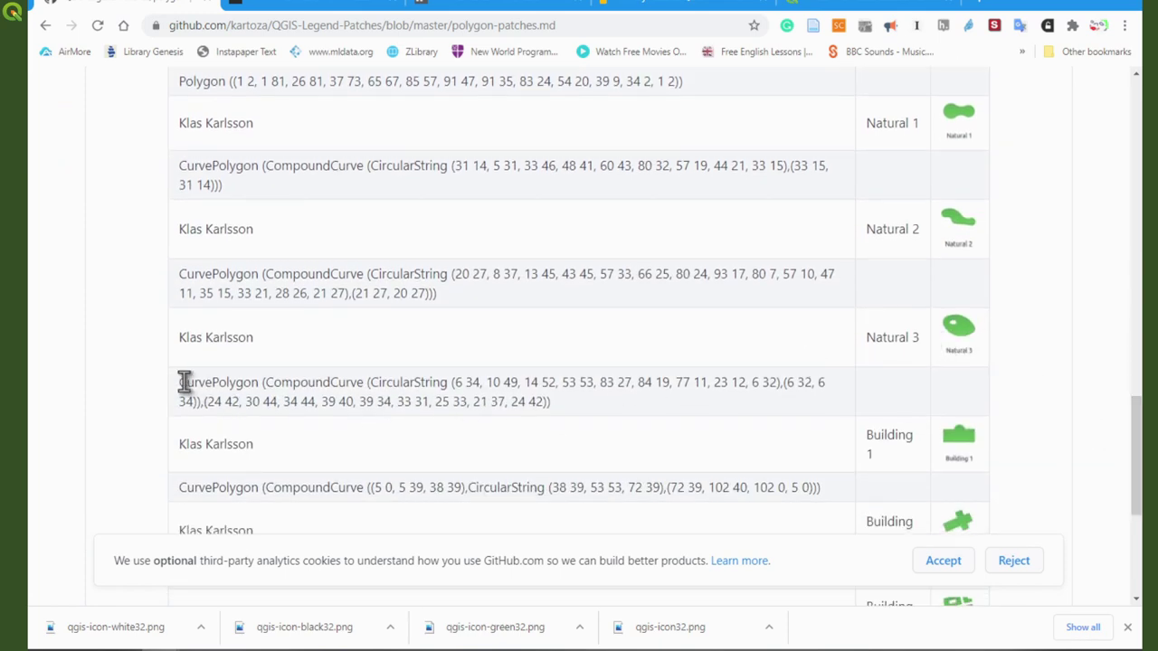
{"action": "left_click_drag", "start_coordinate": [180, 381], "coordinate": [560, 412]}
{"action": "key", "text": "ctrl+c"}
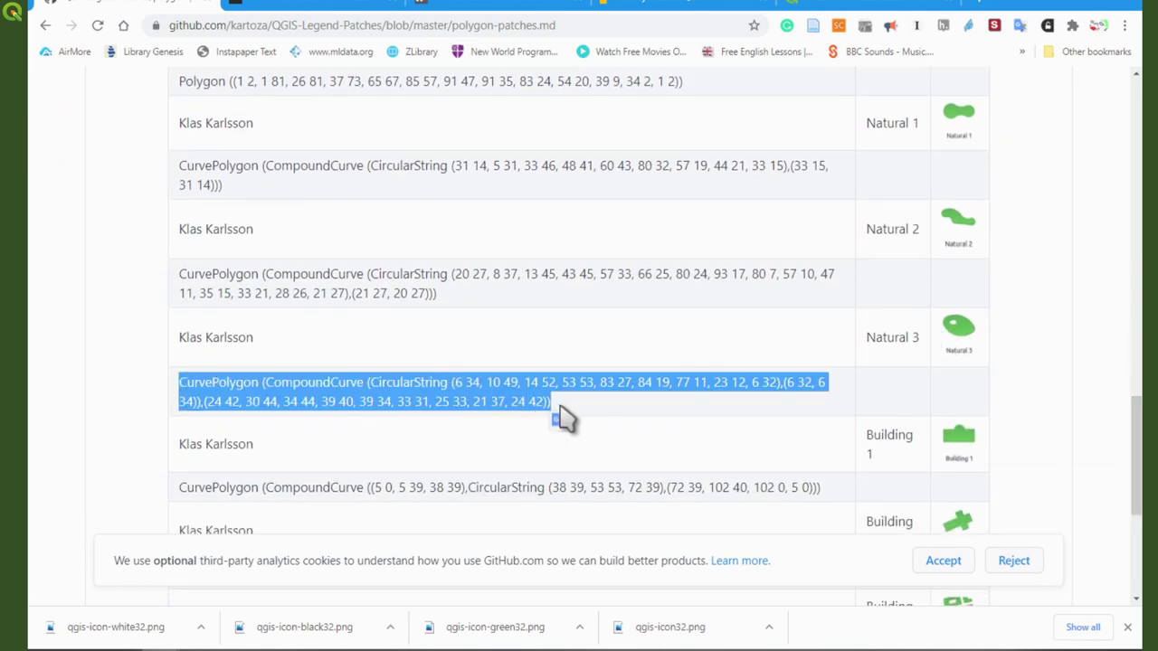
- Switch back to the QGIS layout and replace the Lagos de Xochimilco legend patch shape with the copied Natural 3 CurvePolygon definition
{"action": "key", "text": "alt+Tab"}
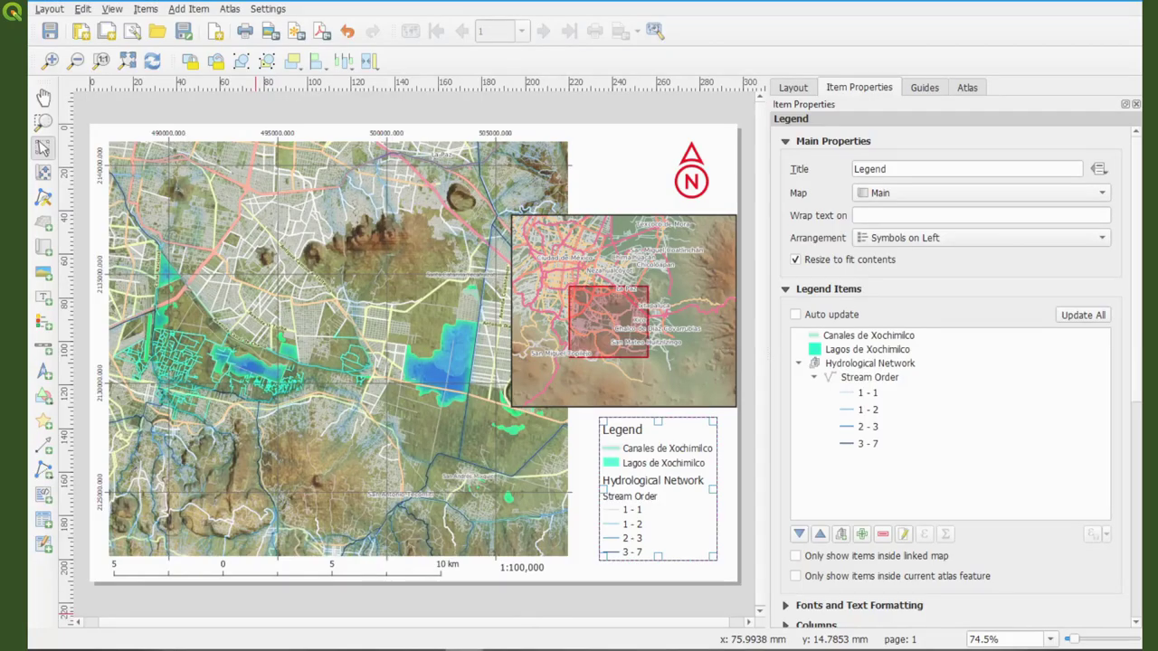
{"action": "left_click", "coordinate": [857, 353]}
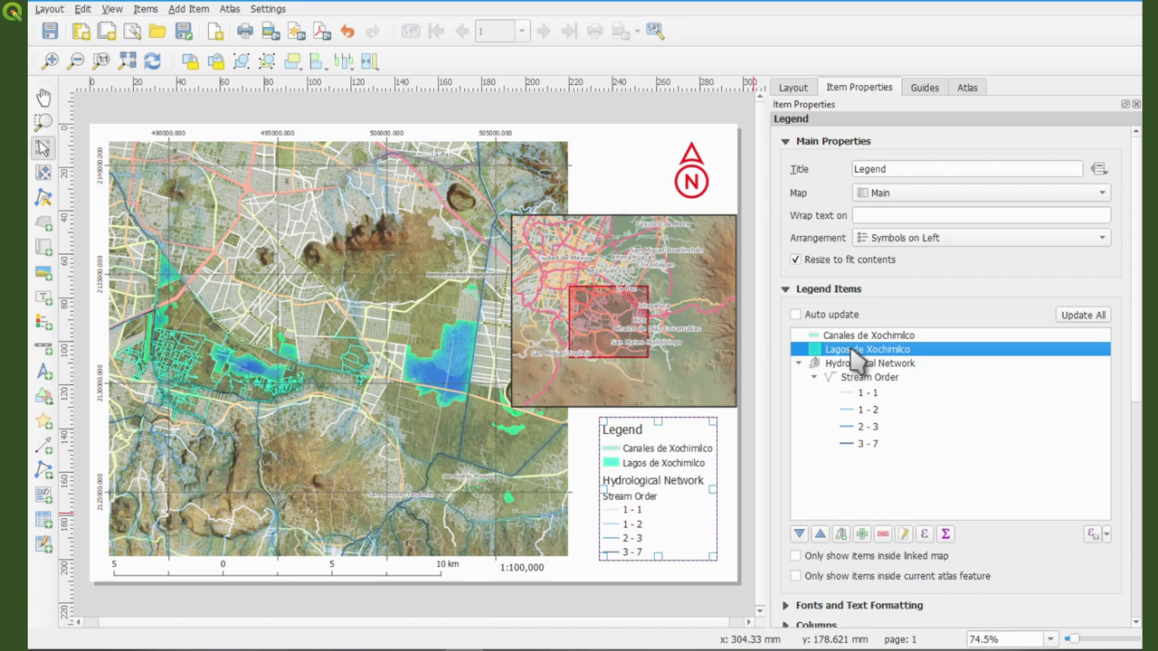
{"action": "double_click", "coordinate": [850, 351]}
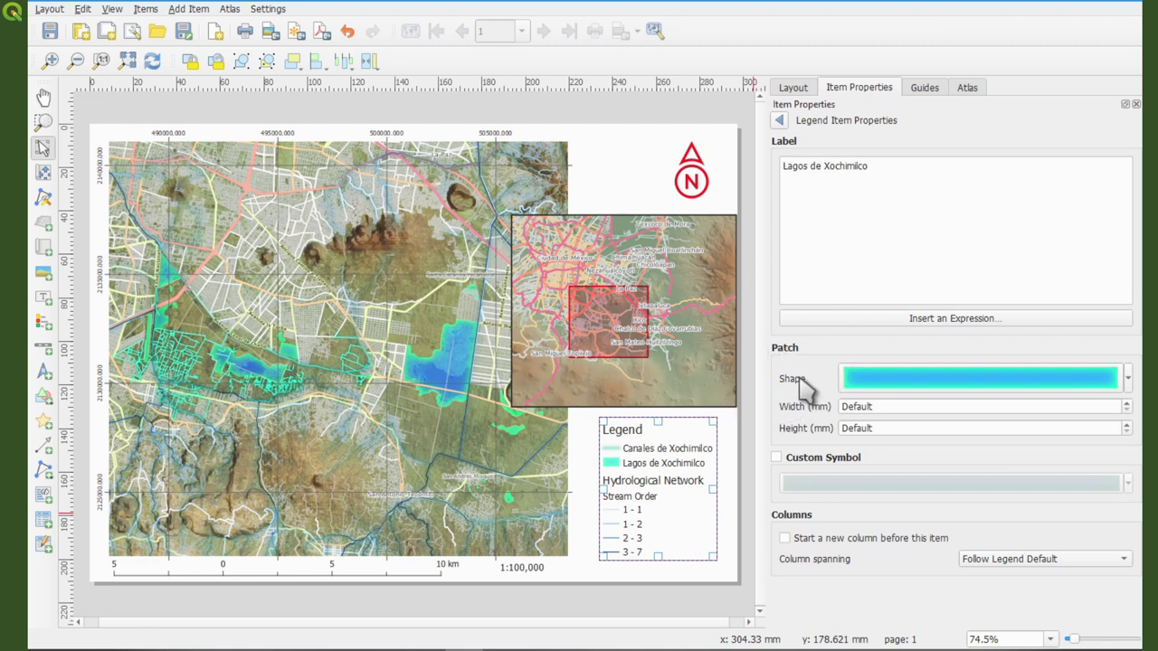
{"action": "left_click", "coordinate": [927, 384]}
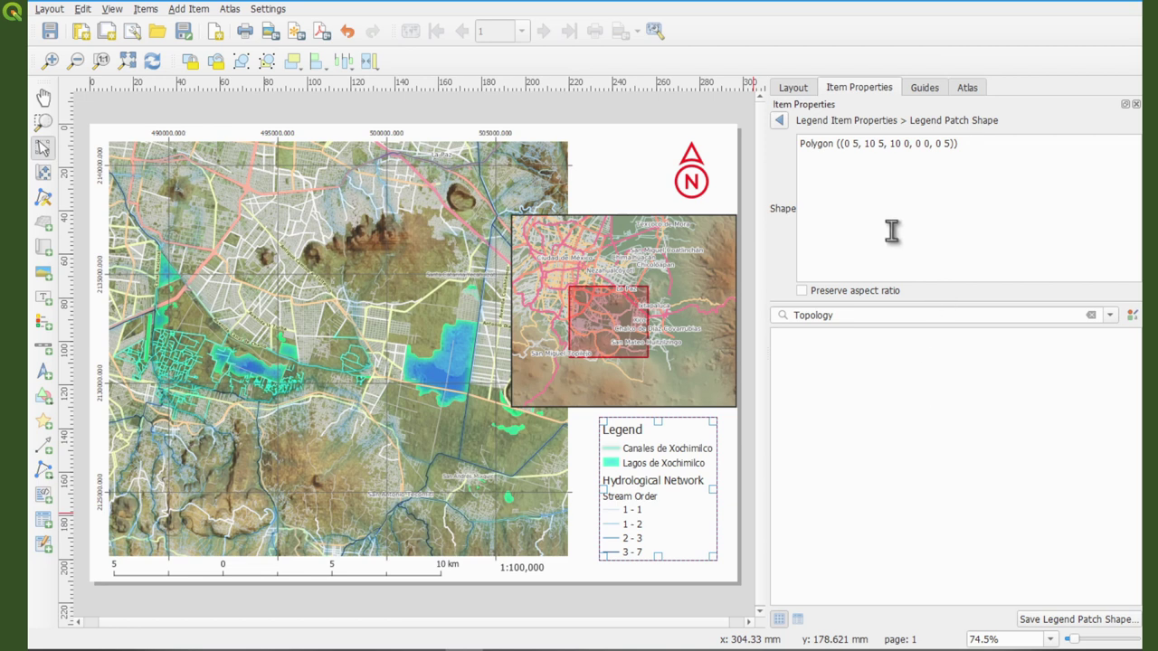
{"action": "left_click", "coordinate": [992, 143]}
{"action": "left_click_drag", "start_coordinate": [993, 143], "coordinate": [801, 145]}
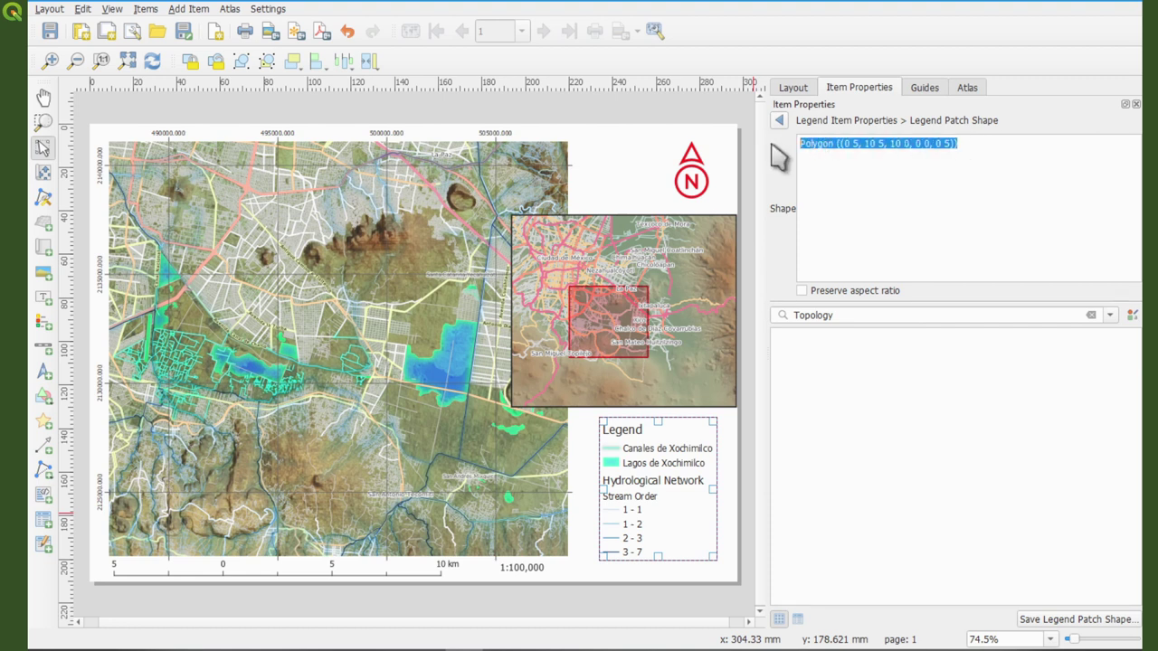
{"action": "key", "text": "Delete"}
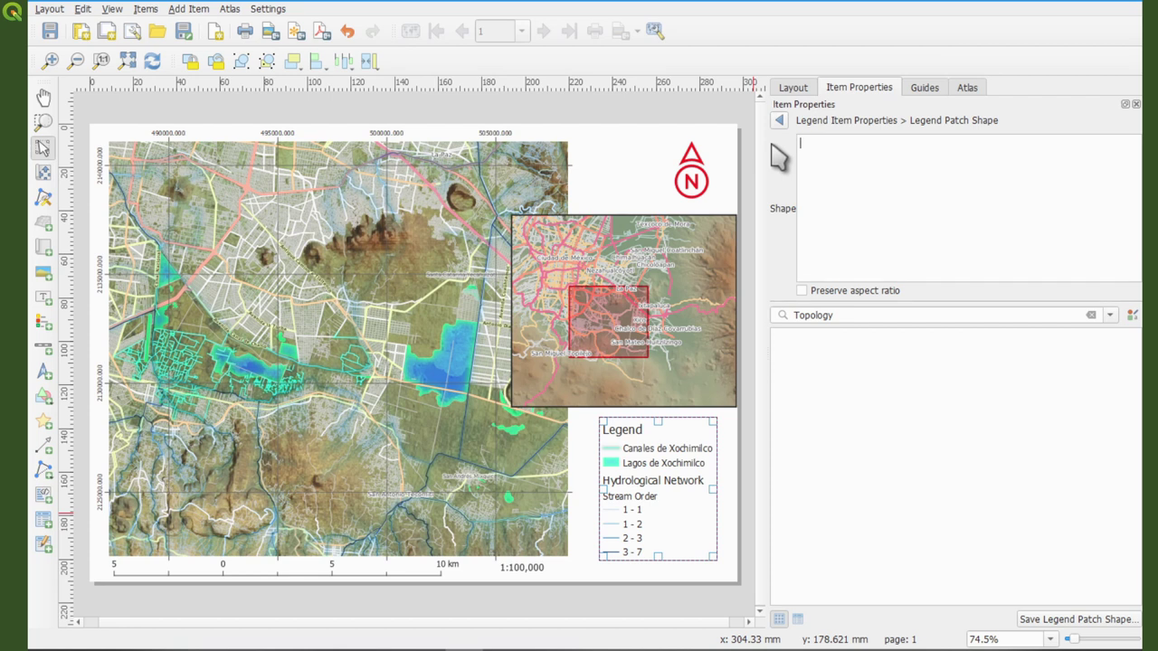
{"action": "key", "text": "ctrl+v"}
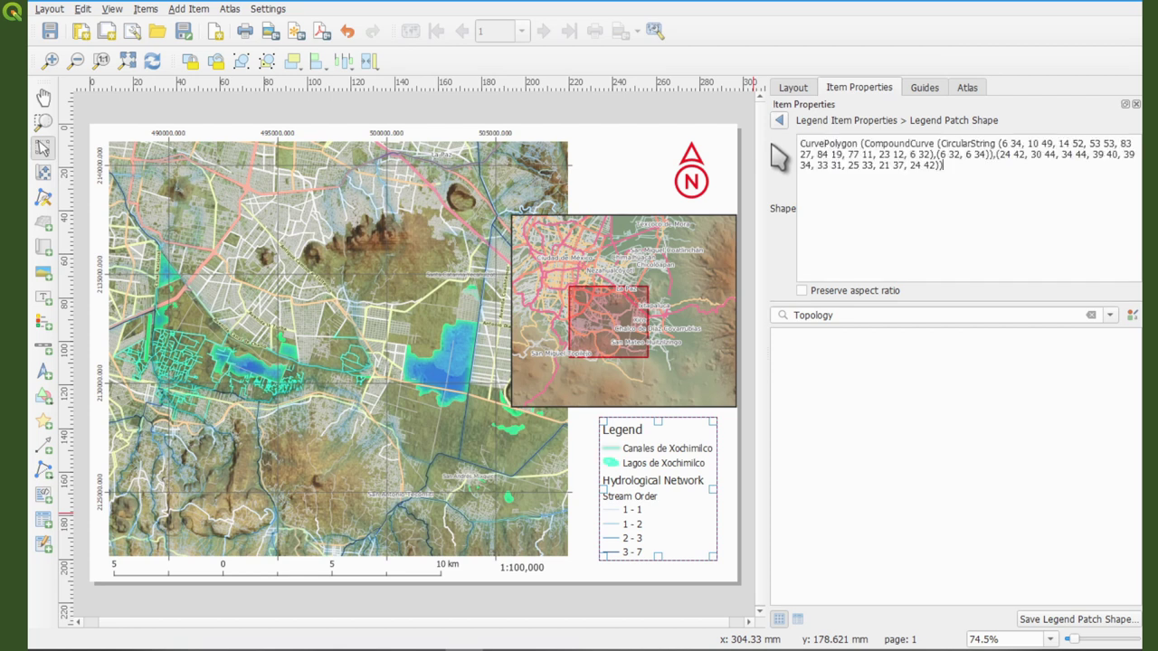
- Clear the Lagos de Xochimilco patch shape and paste the same CurvePolygon back, twice, to compare the legend symbol
{"action": "key", "text": "ctrl+a"}
{"action": "key", "text": "ctrl+c"}
{"action": "key", "text": "Delete"}
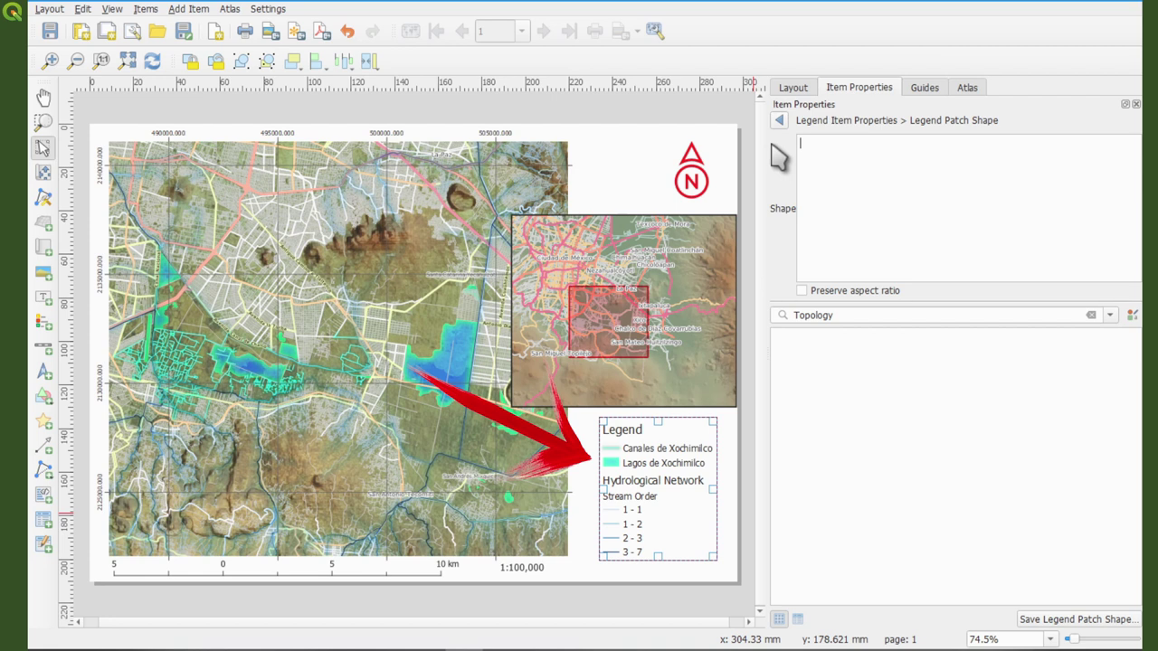
{"action": "key", "text": "ctrl+v"}
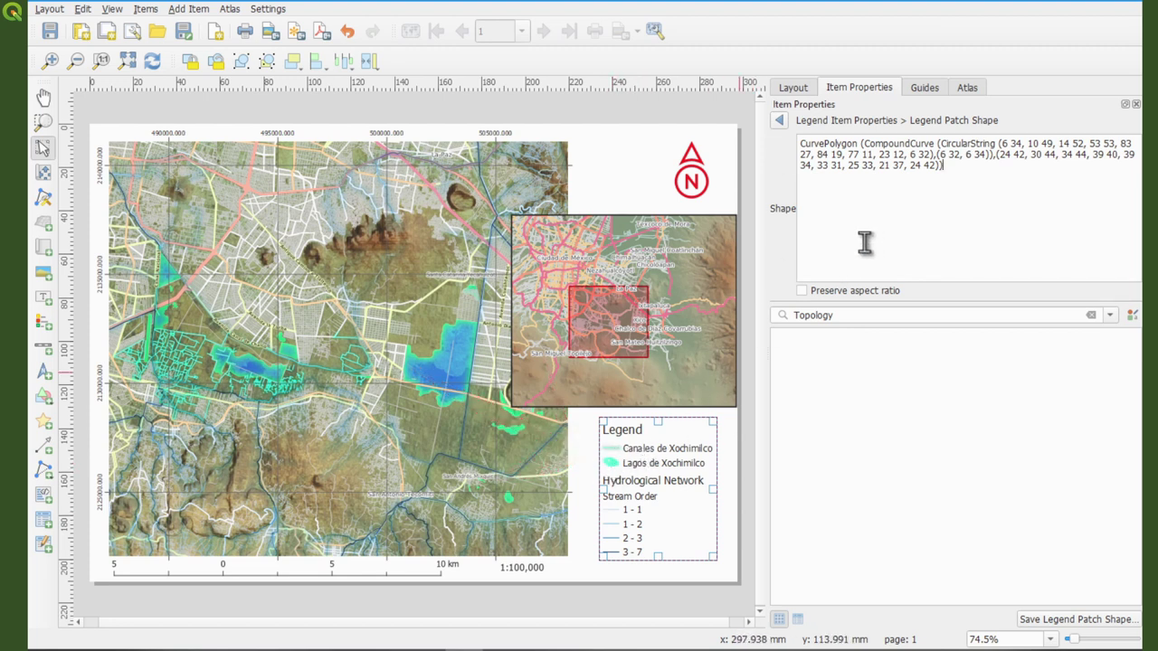
{"action": "key", "text": "ctrl+a"}
{"action": "key", "text": "Delete"}
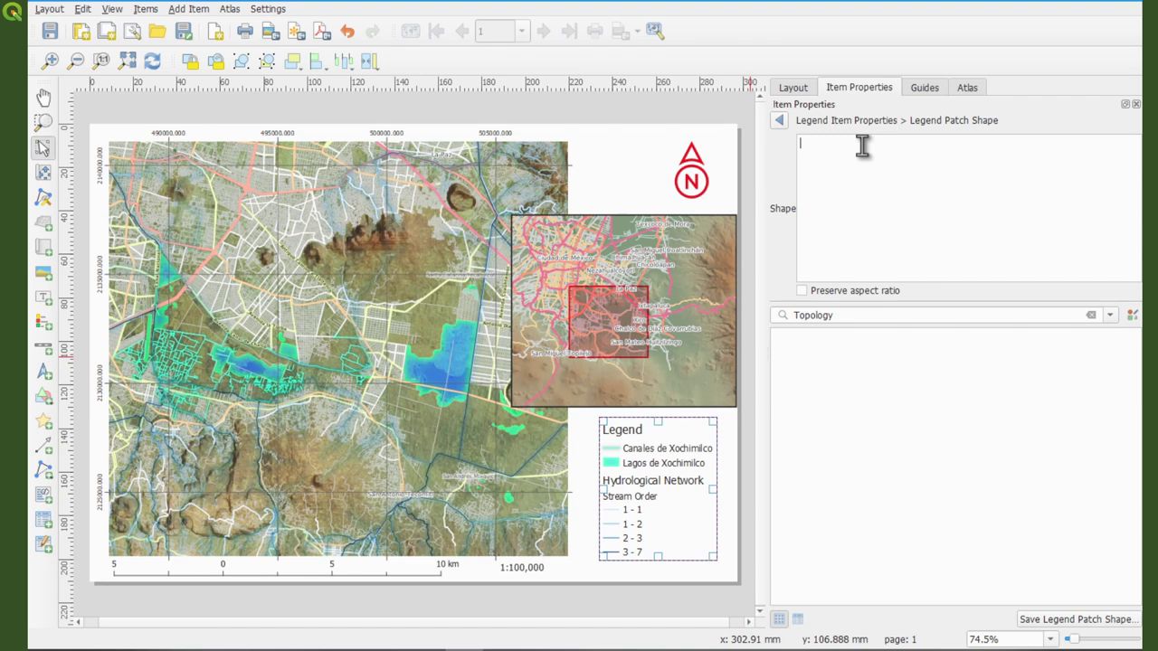
{"action": "key", "text": "ctrl+v"}
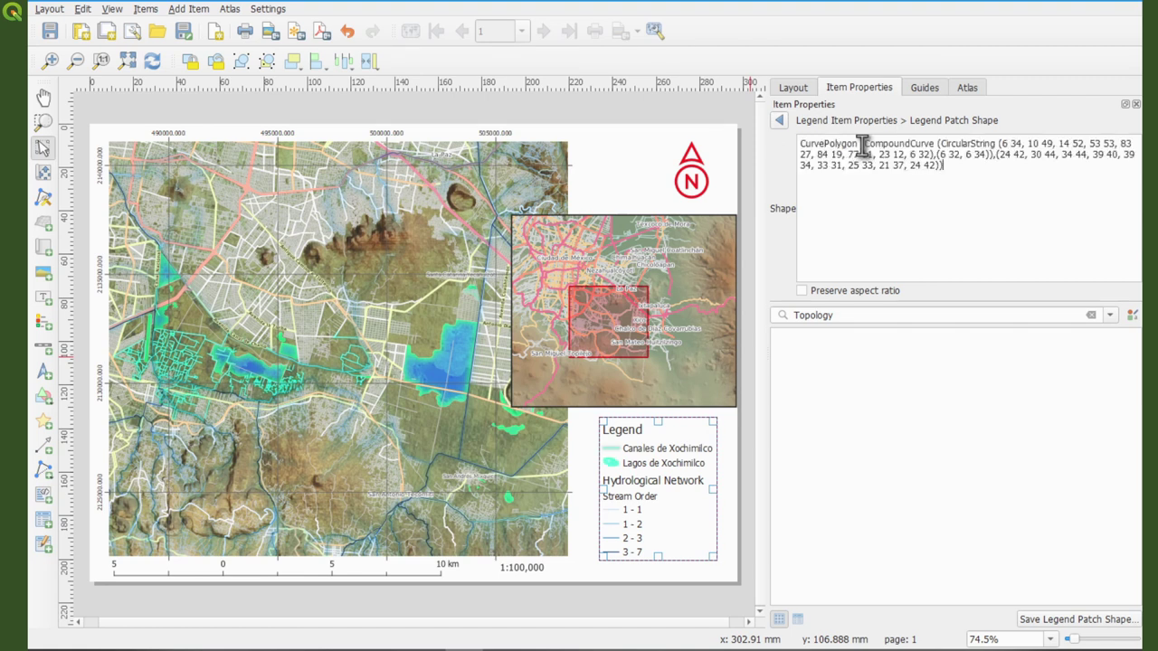
- Leave the patch shape settings, switch to the browser and open line-patches.md from the QGIS-Legend-Patches file list
{"action": "left_click", "coordinate": [779, 120]}
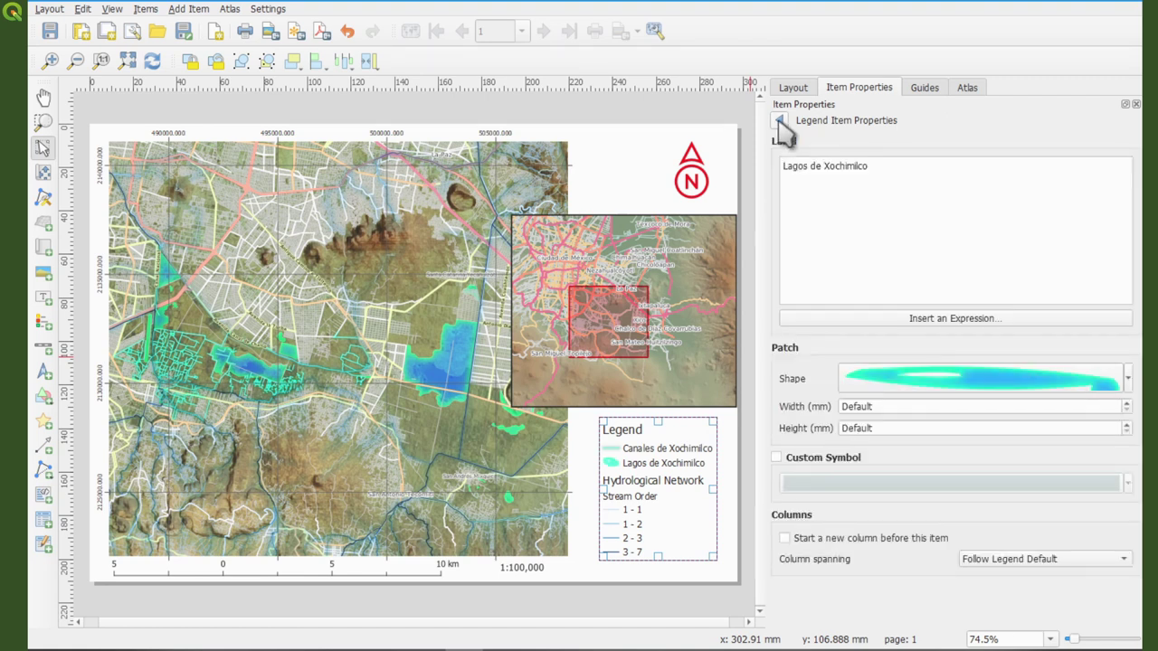
{"action": "mouse_move", "coordinate": [1063, 493]}
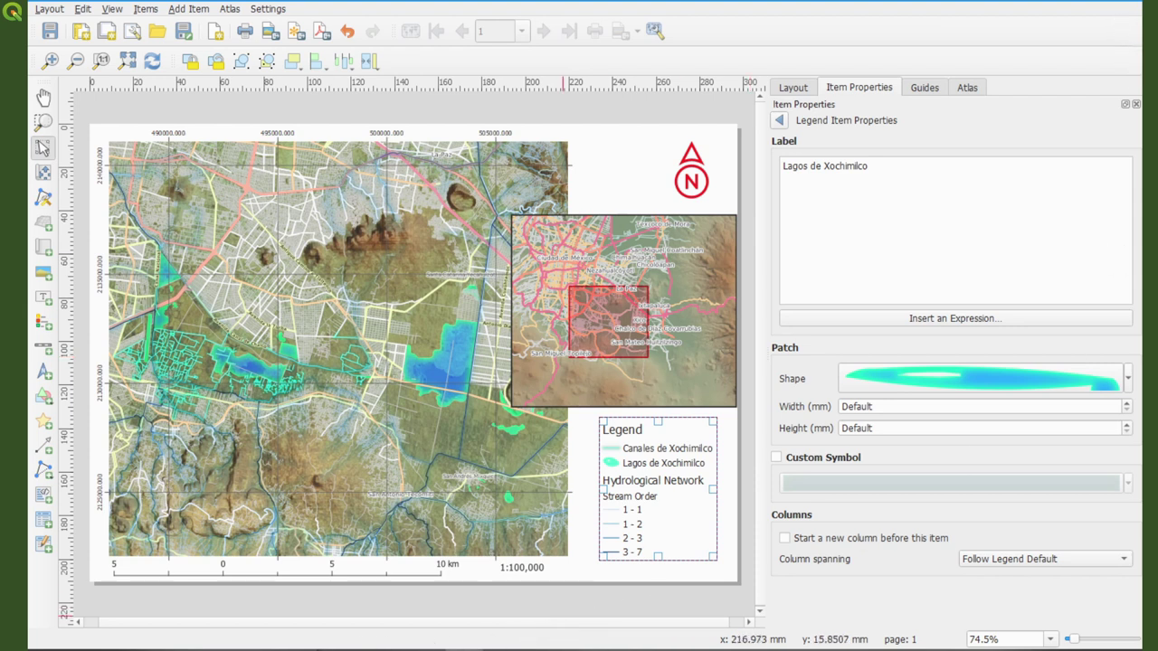
{"action": "mouse_move", "coordinate": [159, 649]}
{"action": "left_click", "coordinate": [362, 593]}
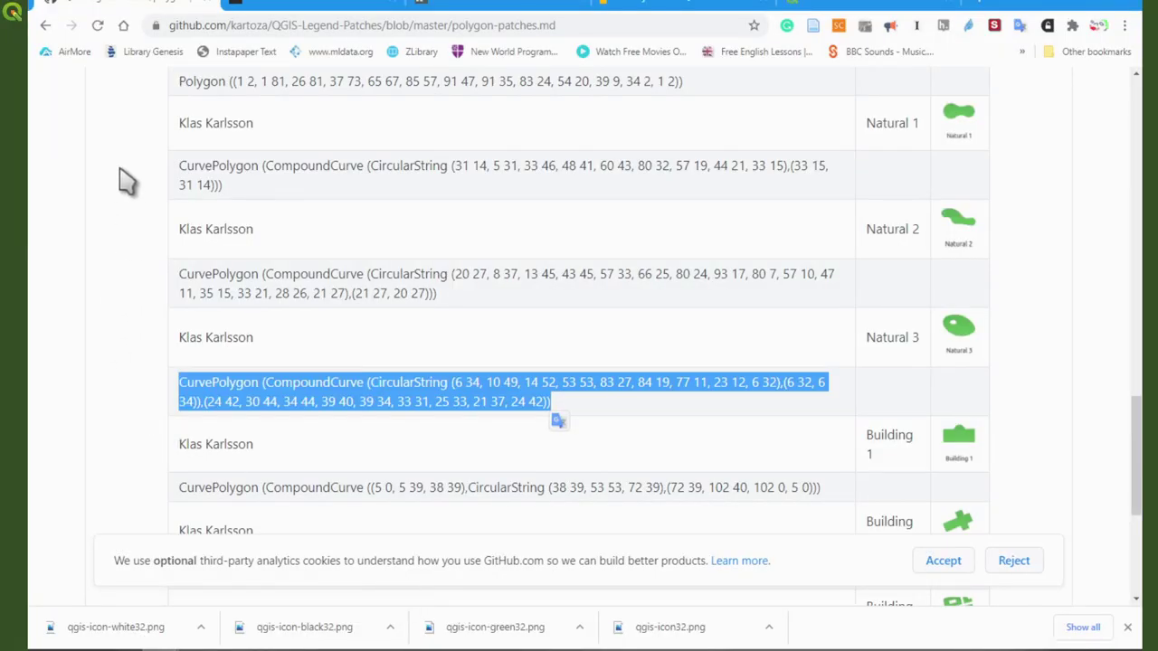
{"action": "left_click", "coordinate": [47, 31]}
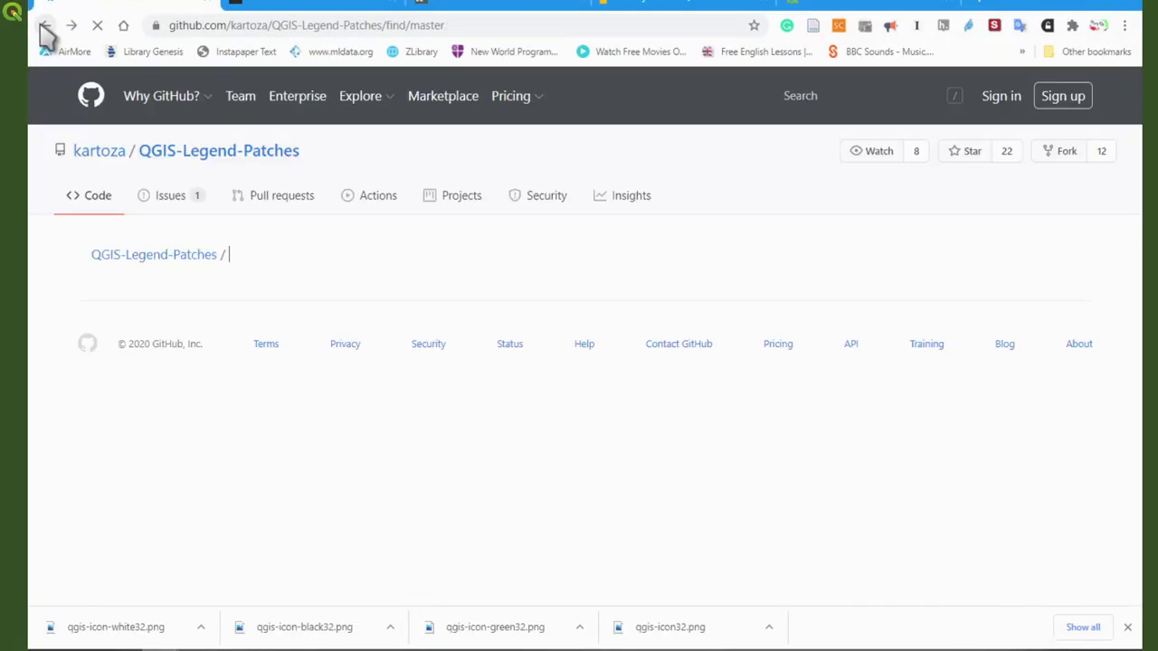
{"action": "scroll", "coordinate": [320, 452], "scroll_direction": "down", "scroll_amount": 1}
{"action": "left_click", "coordinate": [184, 481]}
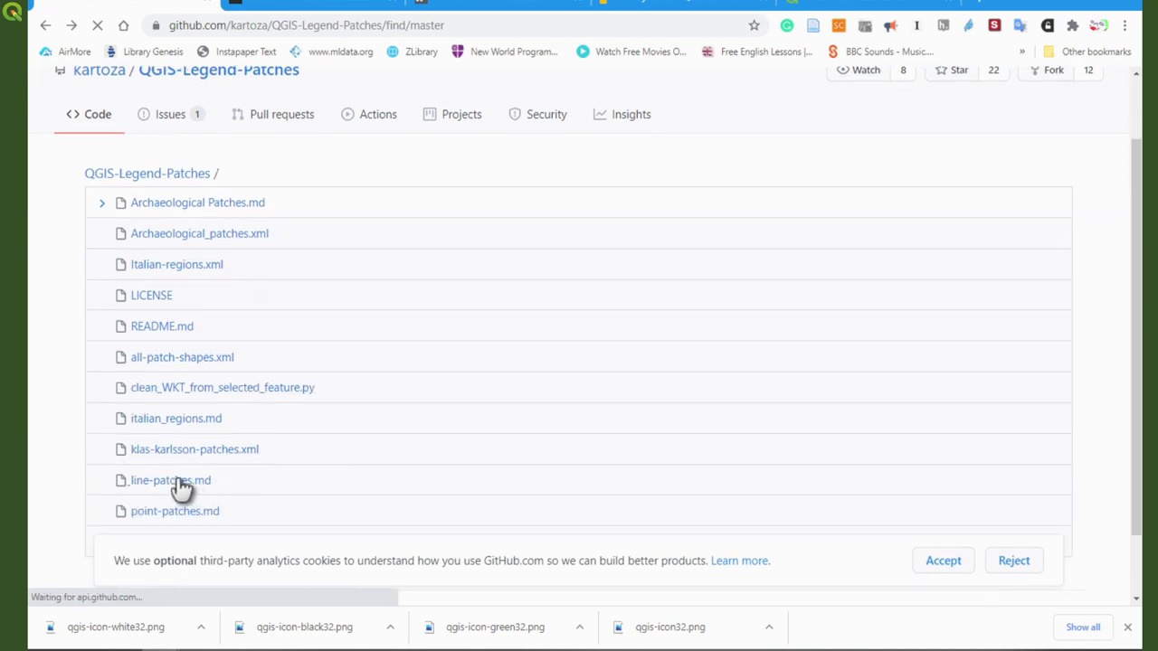
- Copy the MultiLineString definition of the Irrigation 1 patch
{"action": "scroll", "coordinate": [1098, 238], "scroll_direction": "down", "scroll_amount": 5}
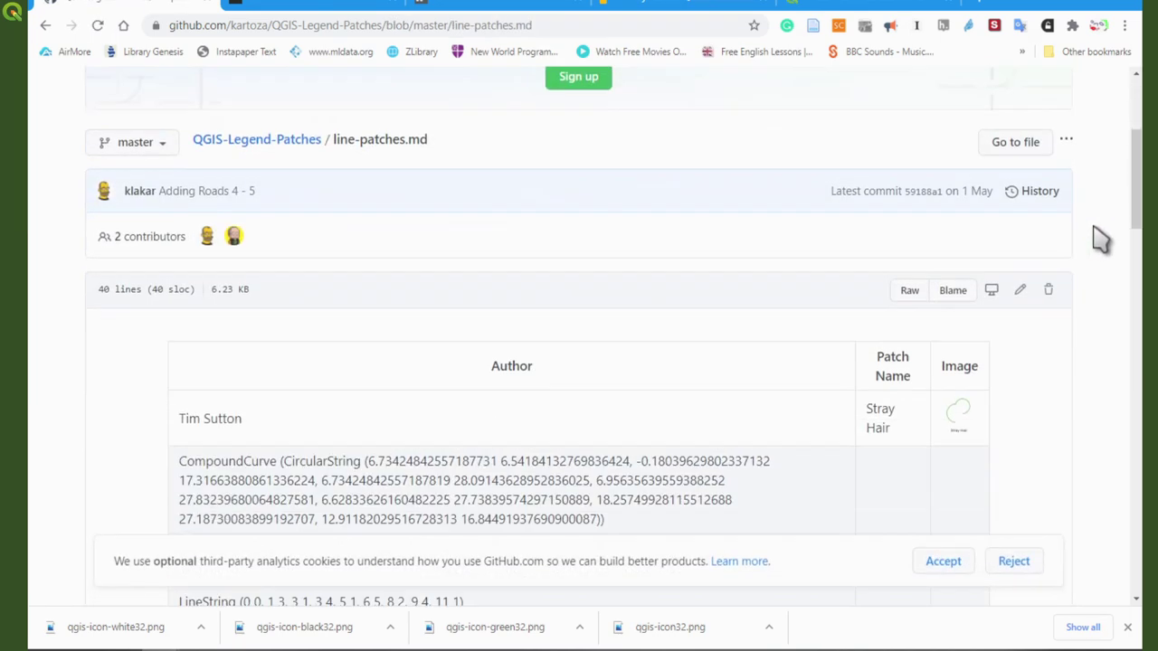
{"action": "scroll", "coordinate": [1098, 238], "scroll_direction": "down", "scroll_amount": 3}
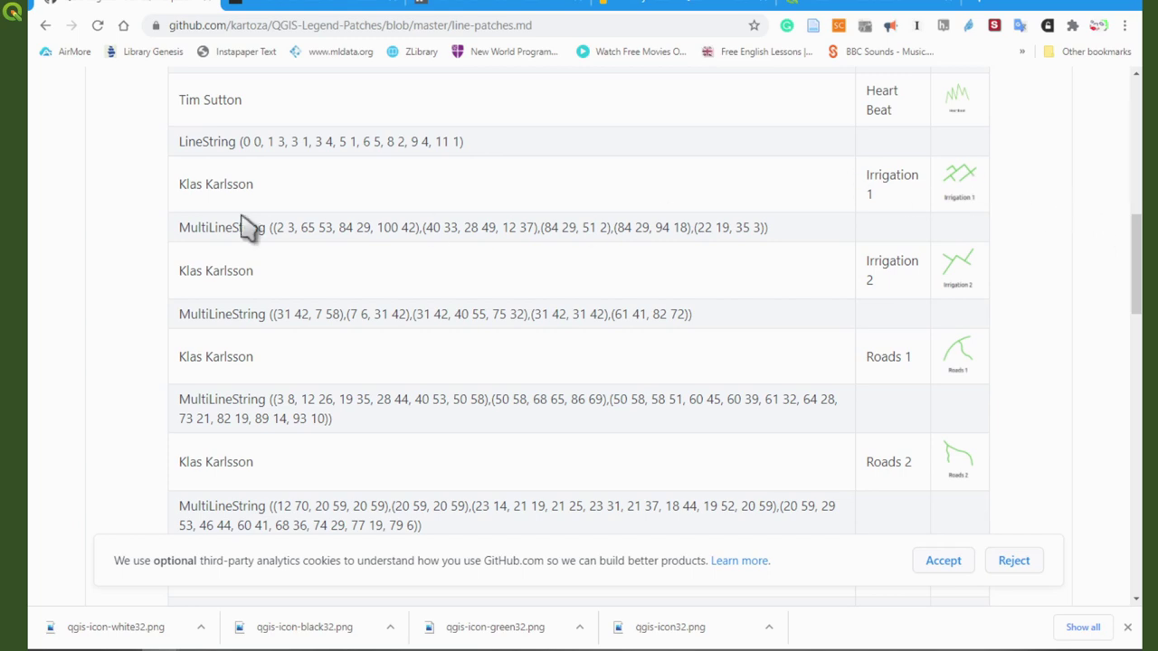
{"action": "left_click_drag", "start_coordinate": [179, 229], "coordinate": [780, 242]}
{"action": "key", "text": "ctrl+c"}
- Switch to the QGIS layout and replace the Canales de Xochimilco legend patch shape with the copied Irrigation 1 definition
{"action": "key", "text": "alt+Tab"}
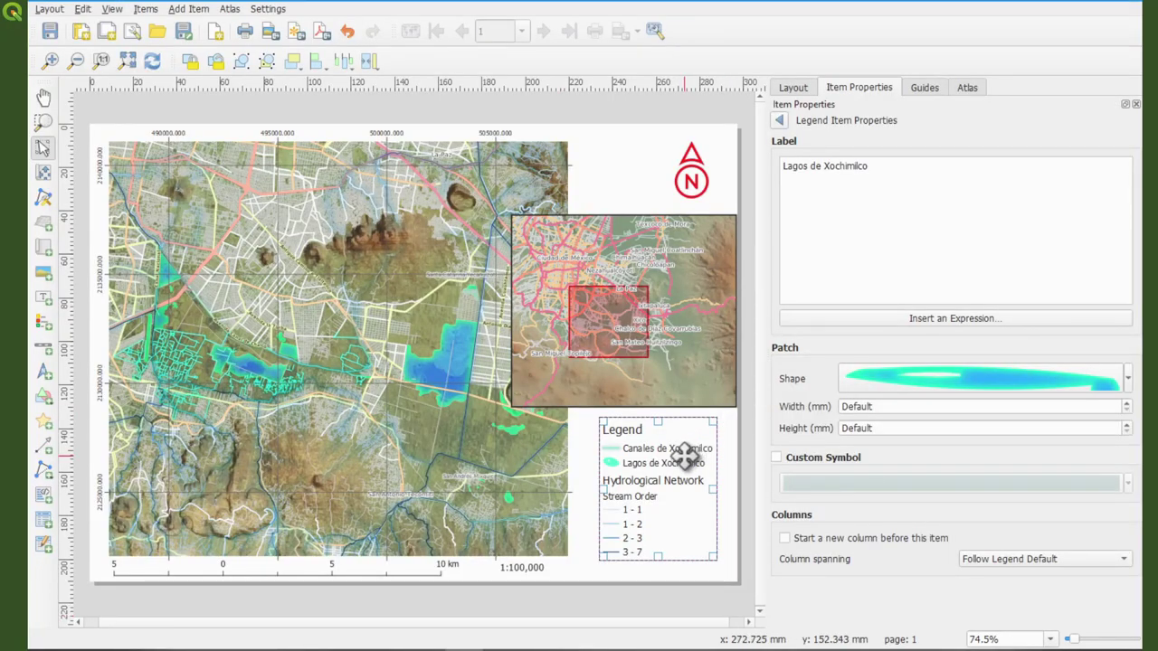
{"action": "left_click", "coordinate": [782, 120]}
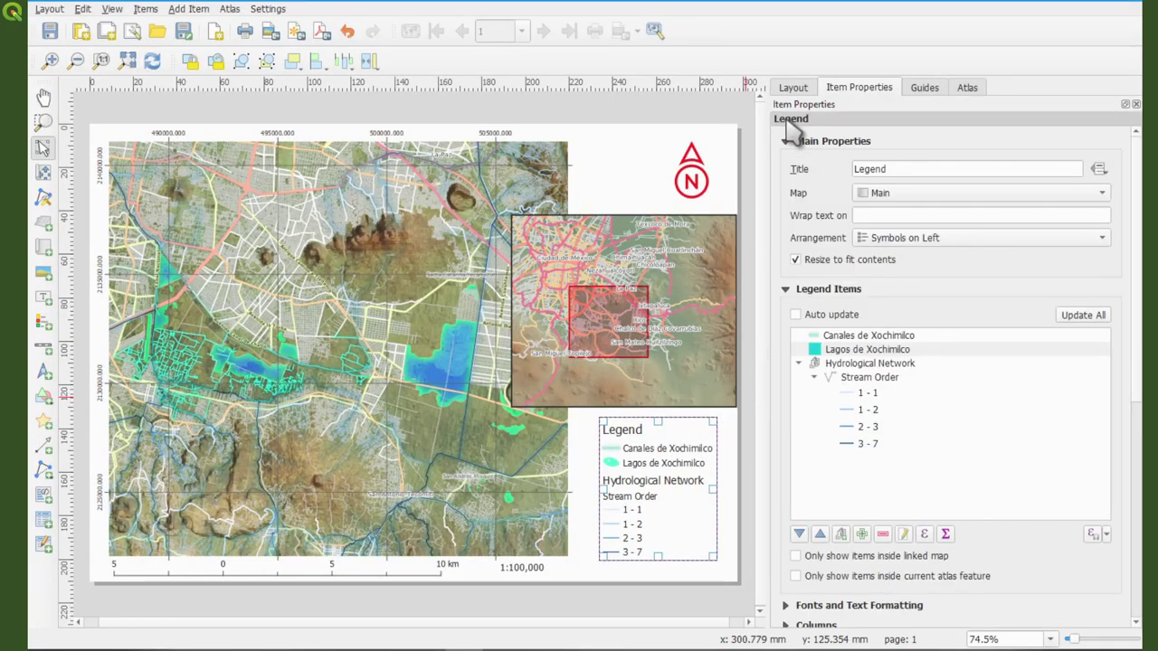
{"action": "double_click", "coordinate": [847, 334]}
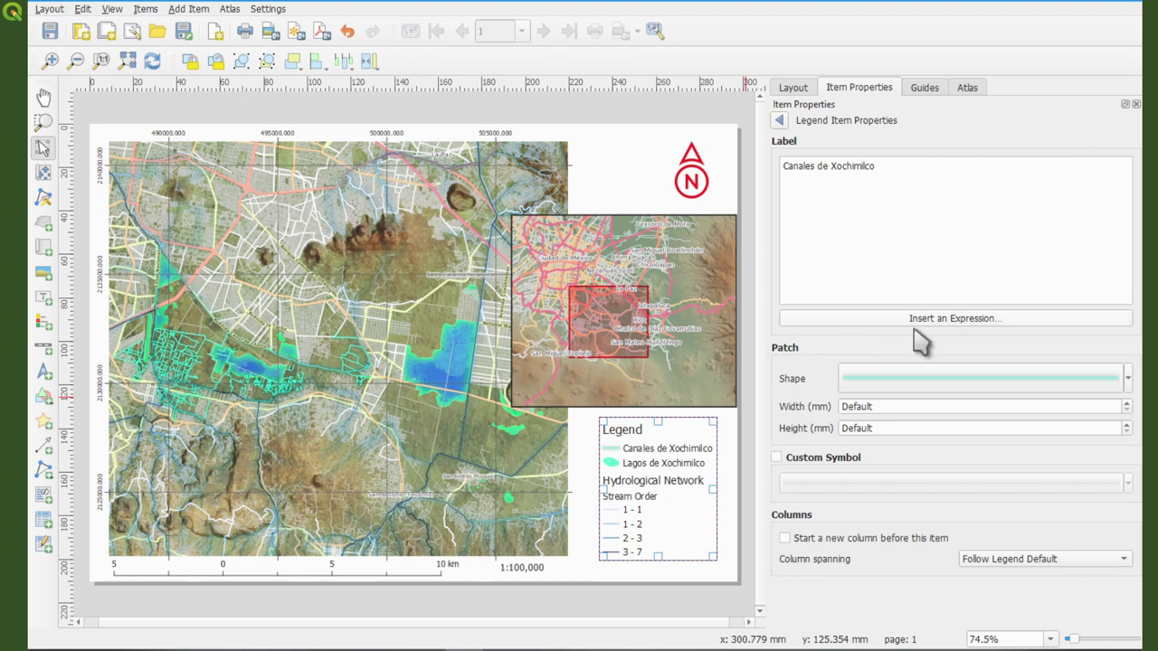
{"action": "left_click", "coordinate": [923, 379]}
{"action": "left_click_drag", "start_coordinate": [932, 145], "coordinate": [794, 144]}
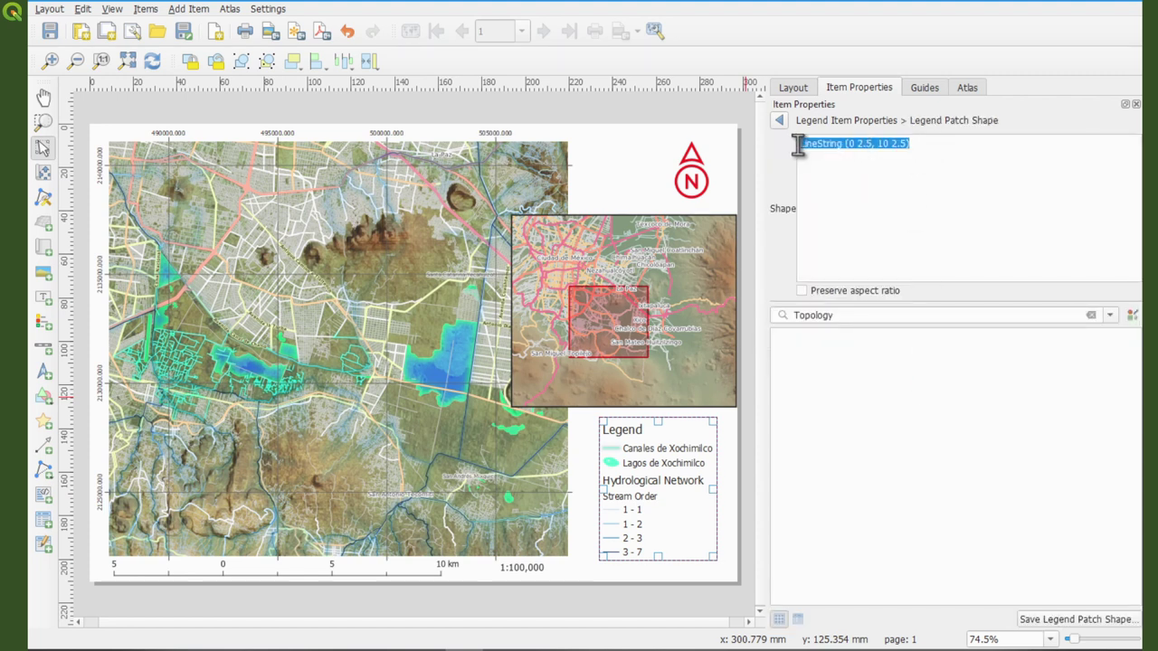
{"action": "key", "text": "ctrl+v"}
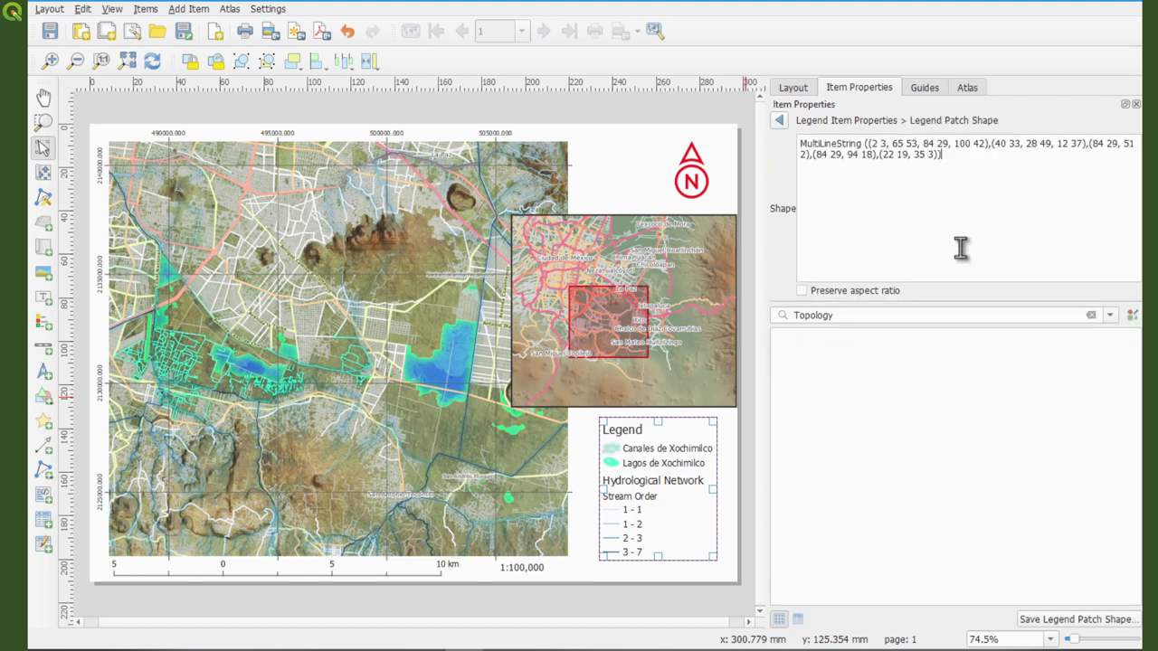
{"action": "left_click", "coordinate": [780, 123]}
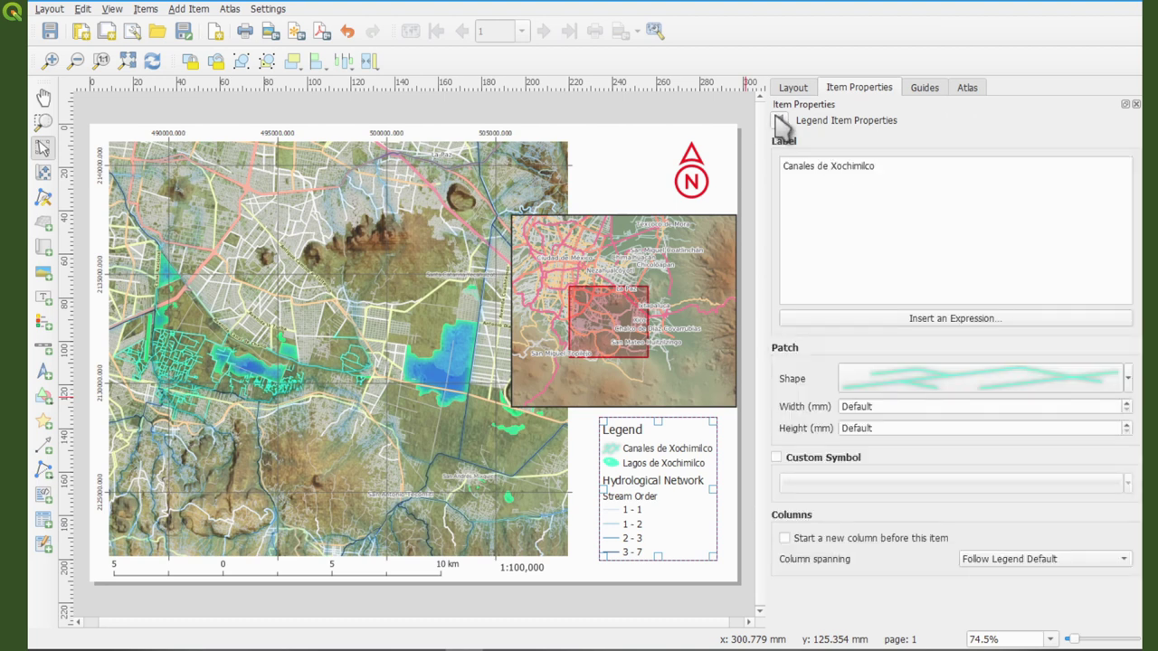
- Switch to the browser and copy the MultiLineString definition of the Roads 2 patch from line-patches.md
{"action": "key", "text": "alt+Tab"}
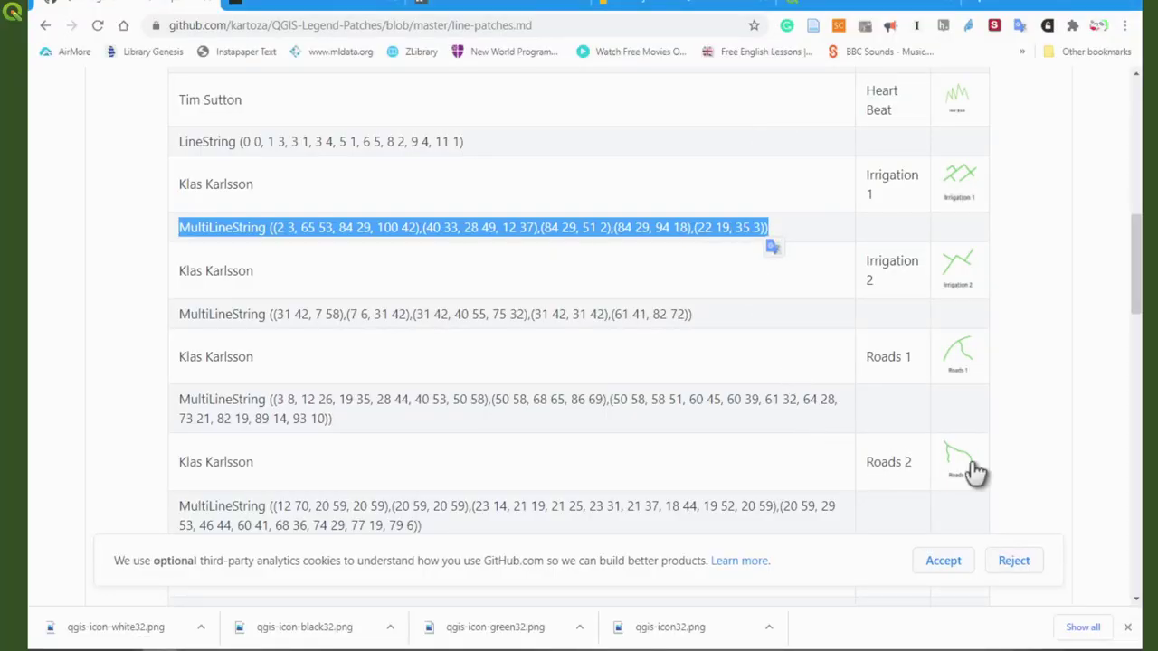
{"action": "scroll", "coordinate": [259, 491], "scroll_direction": "down", "scroll_amount": 2}
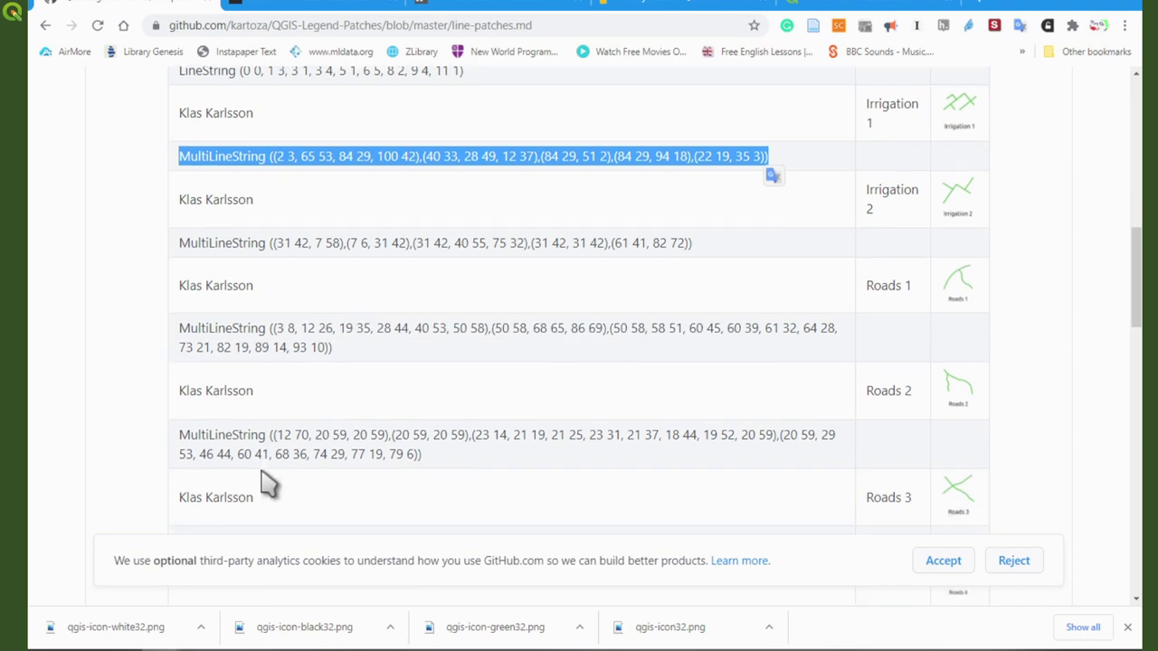
{"action": "left_click", "coordinate": [183, 433]}
{"action": "left_click_drag", "start_coordinate": [183, 432], "coordinate": [457, 455]}
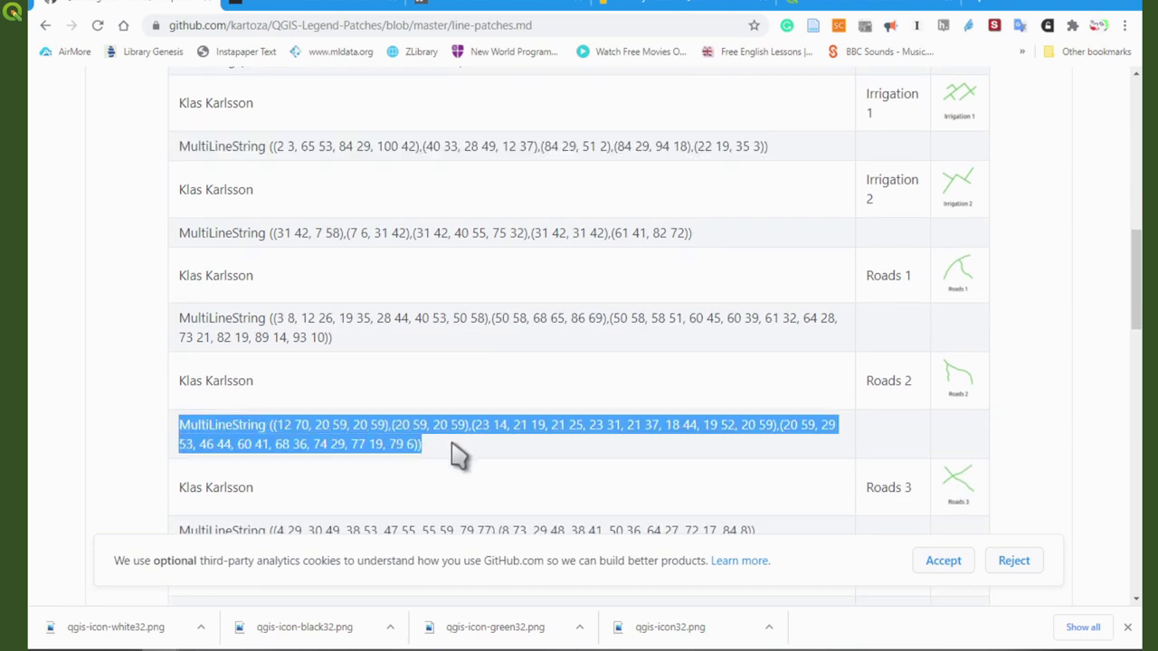
- Back in the QGIS layout, replace the patch shape of the 3 - 7 Stream Order class with the copied Roads 2 definition
{"action": "key", "text": "alt+Tab"}
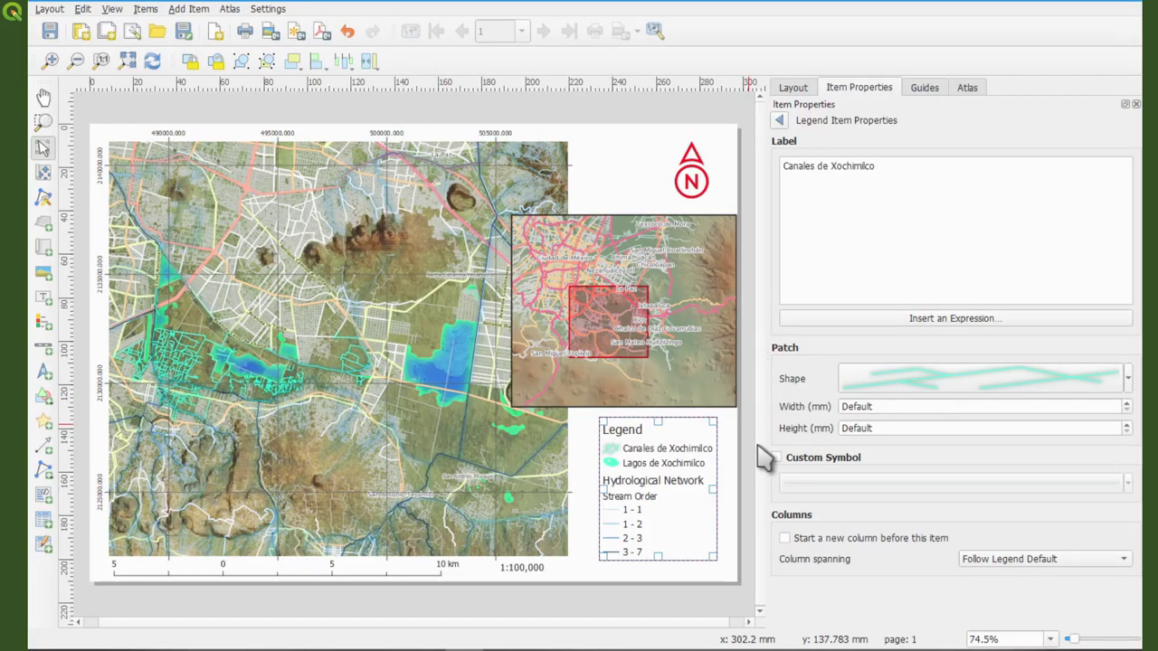
{"action": "left_click", "coordinate": [779, 121]}
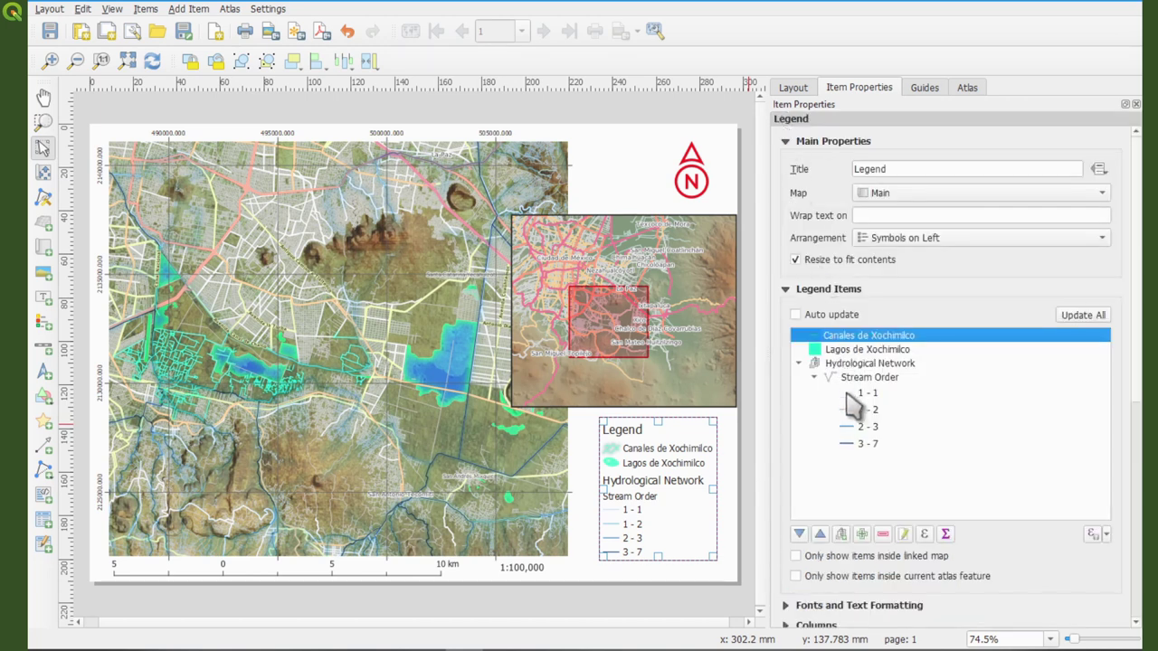
{"action": "double_click", "coordinate": [855, 443]}
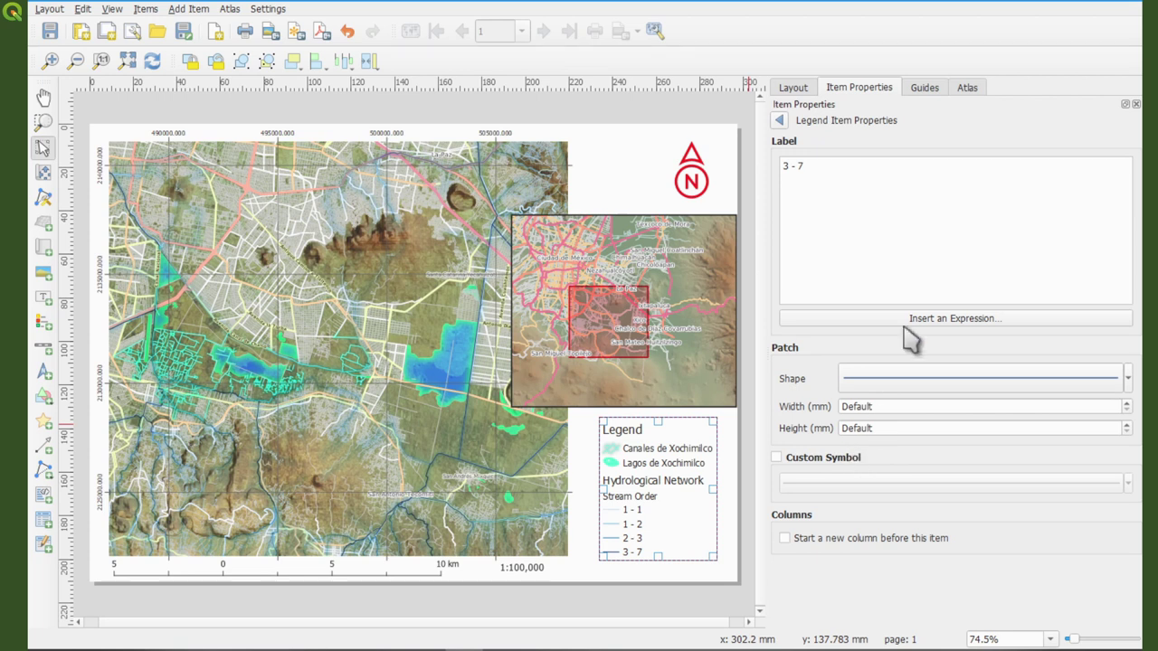
{"action": "left_click", "coordinate": [914, 380]}
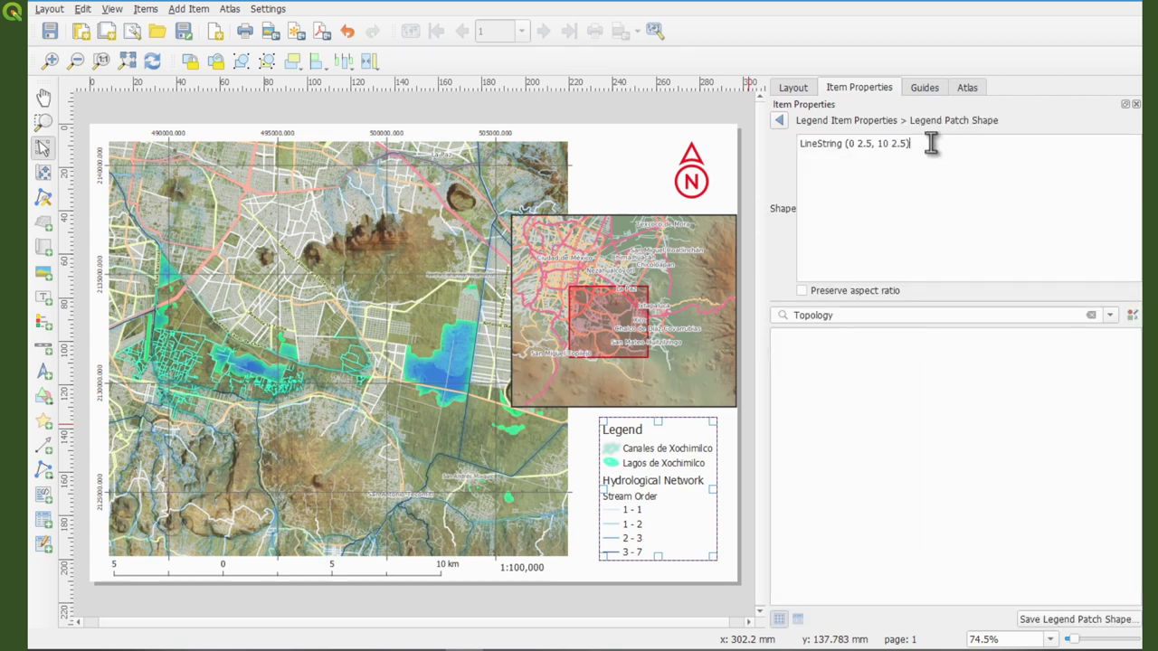
{"action": "left_click_drag", "start_coordinate": [931, 143], "coordinate": [766, 143]}
{"action": "key", "text": "ctrl+v"}
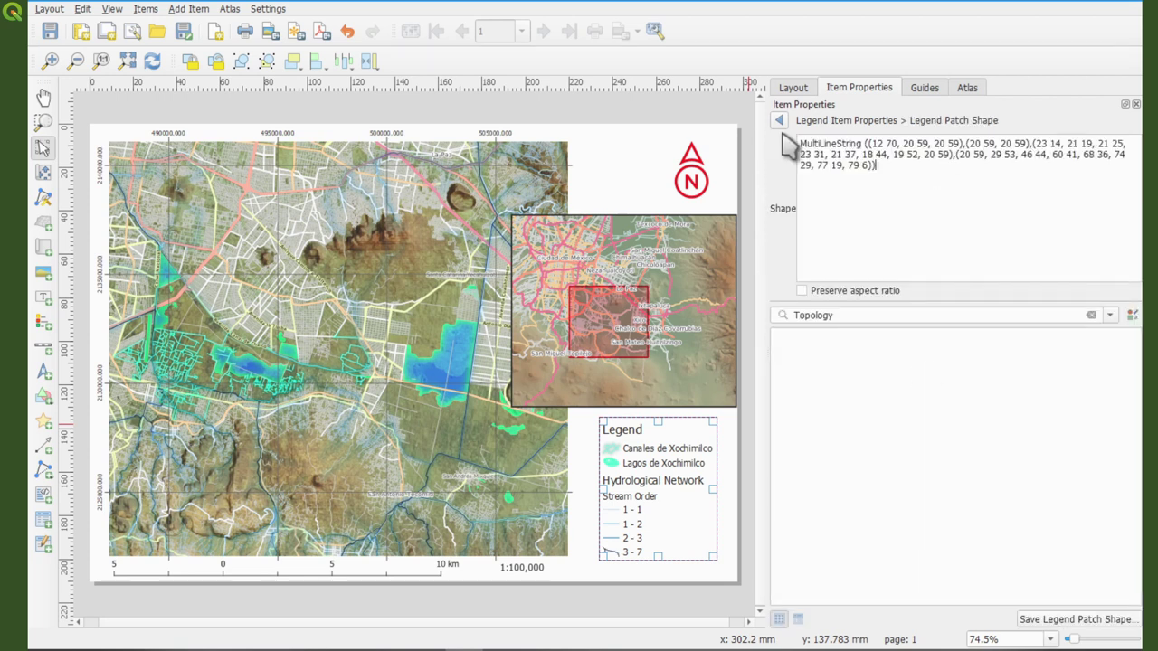
{"action": "left_click", "coordinate": [780, 120]}
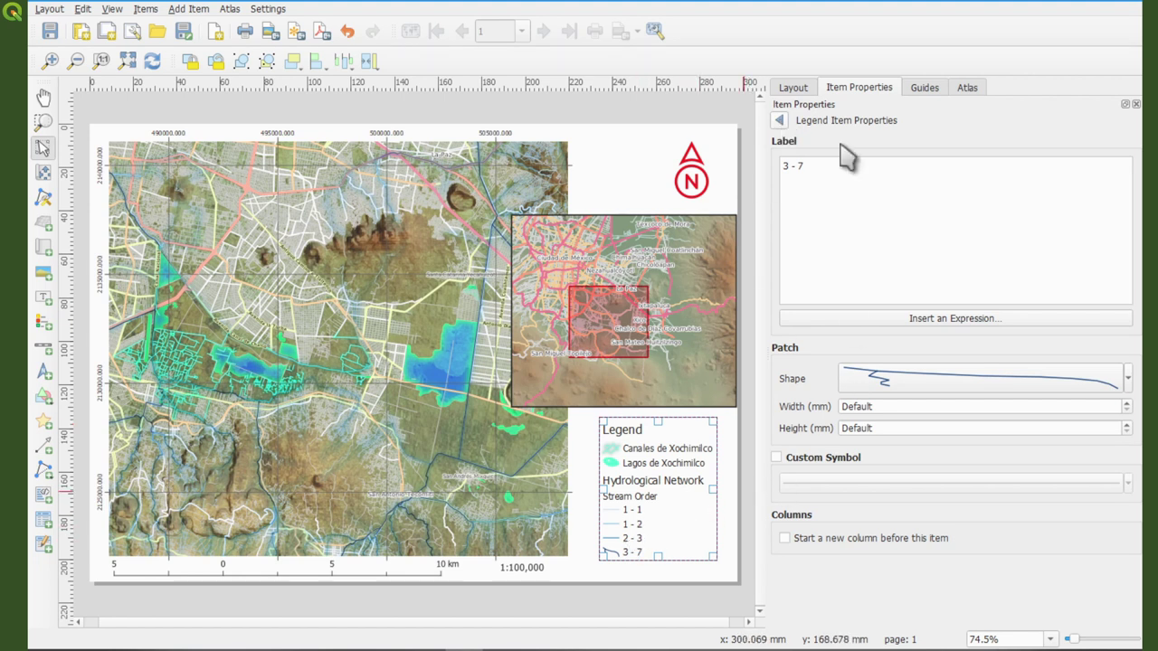
- Replace the patch shape of the 2 - 3 Stream Order class with the copied Roads 2 MultiLineString definition
{"action": "left_click", "coordinate": [780, 120]}
{"action": "left_click", "coordinate": [861, 421]}
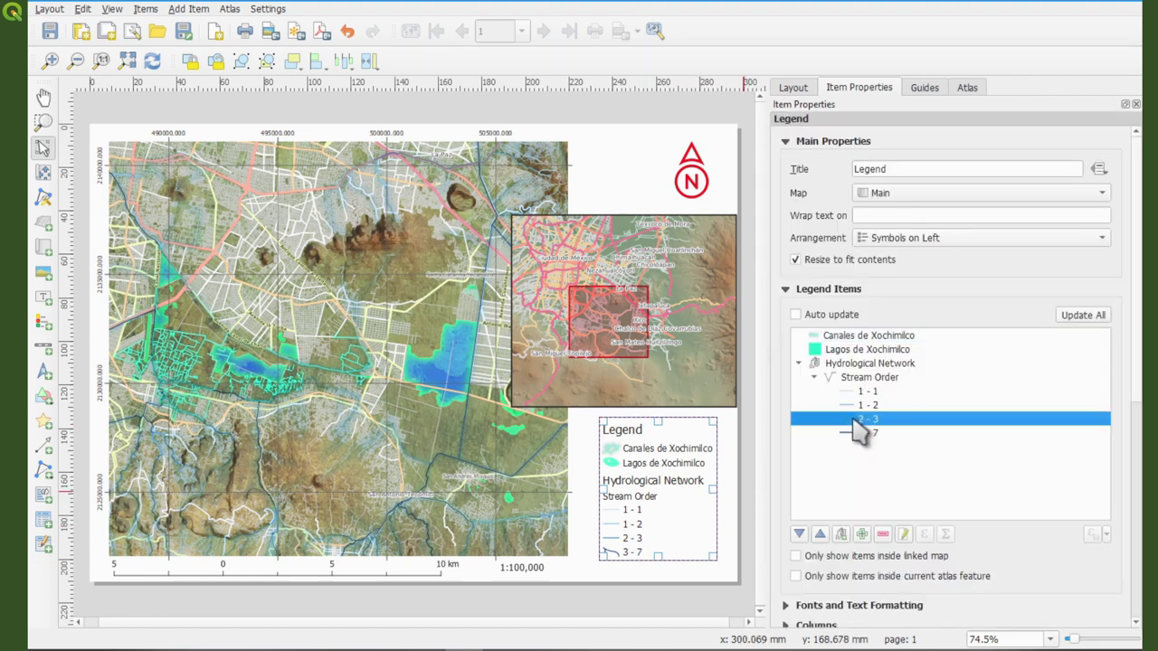
{"action": "double_click", "coordinate": [855, 420]}
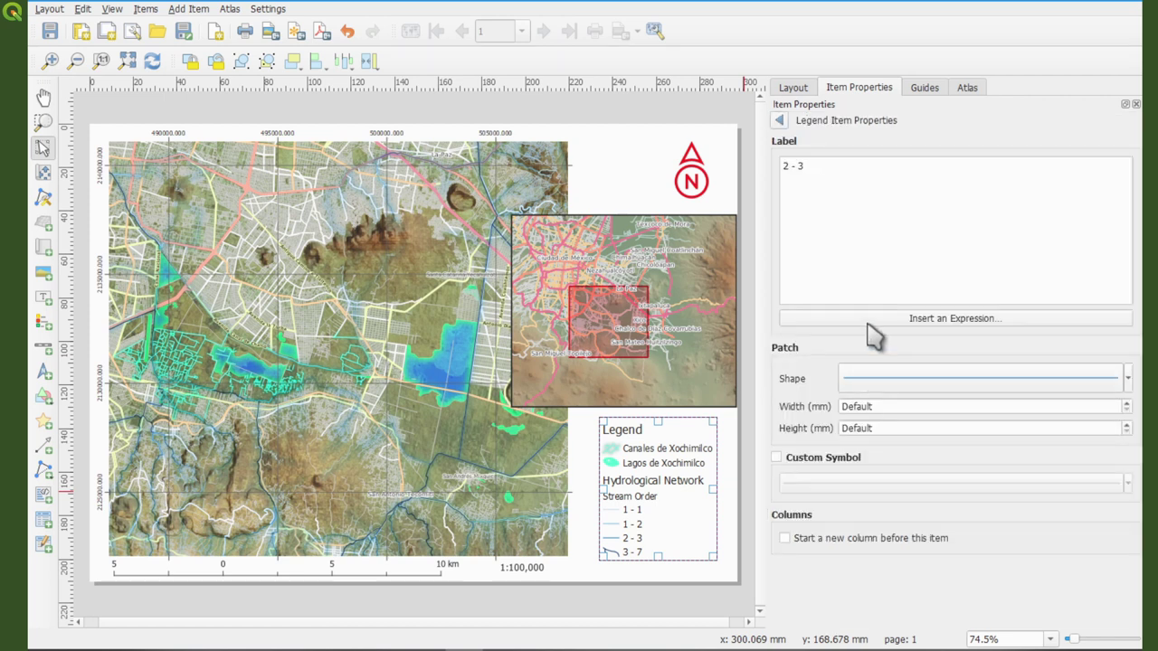
{"action": "left_click", "coordinate": [915, 378]}
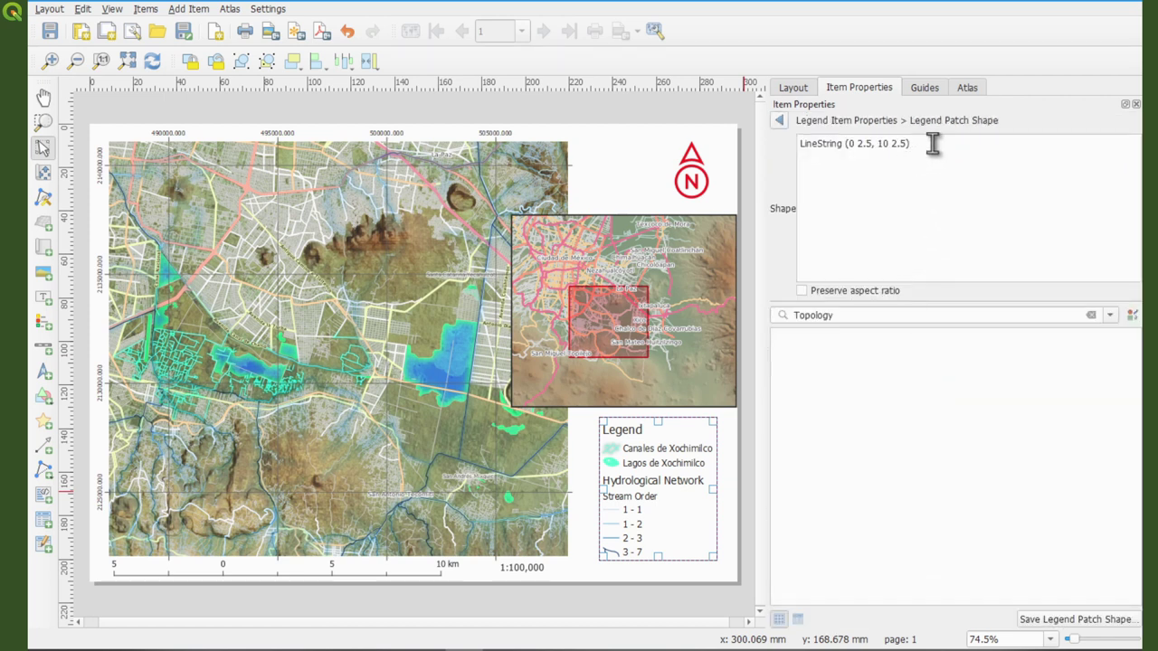
{"action": "left_click_drag", "start_coordinate": [929, 143], "coordinate": [789, 157]}
{"action": "key", "text": "ctrl+v"}
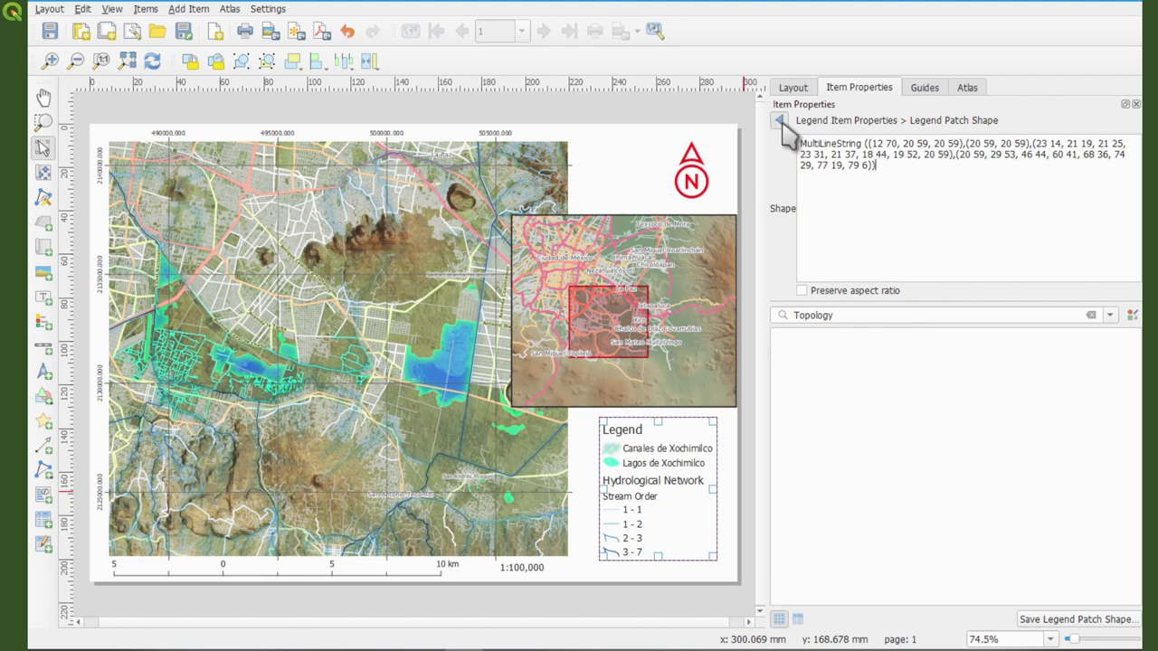
{"action": "left_click", "coordinate": [780, 120]}
{"action": "left_click", "coordinate": [780, 120]}
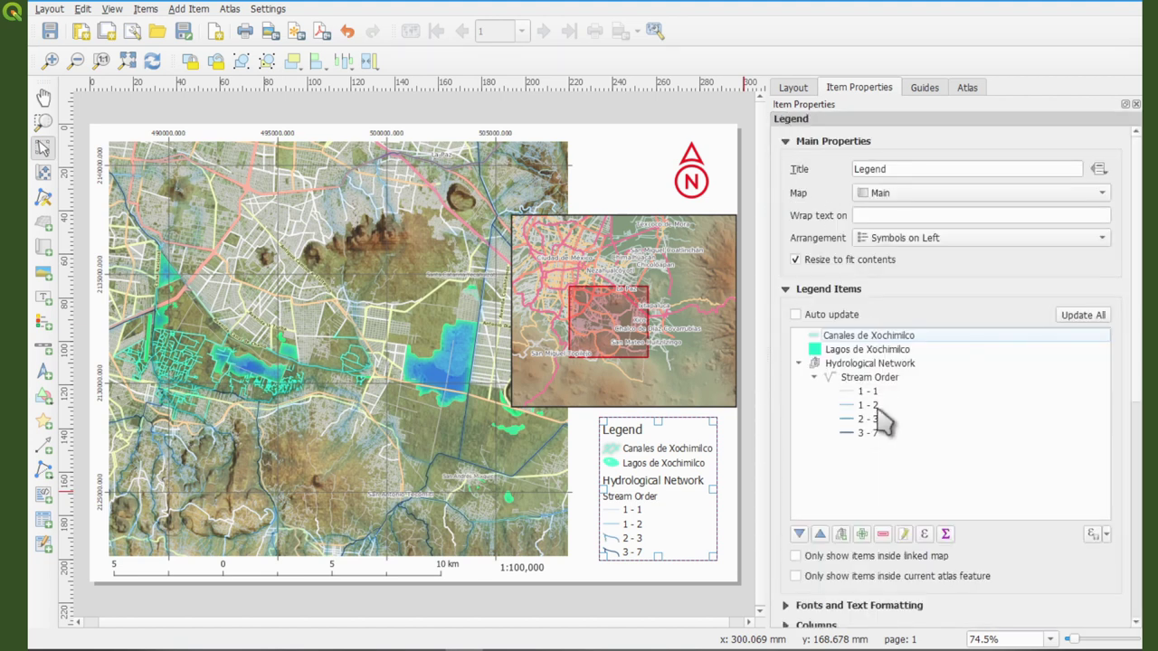
- Apply the copied Roads 2 MultiLineString definition as the patch shape of the 1 - 2 Stream Order class
{"action": "double_click", "coordinate": [846, 406]}
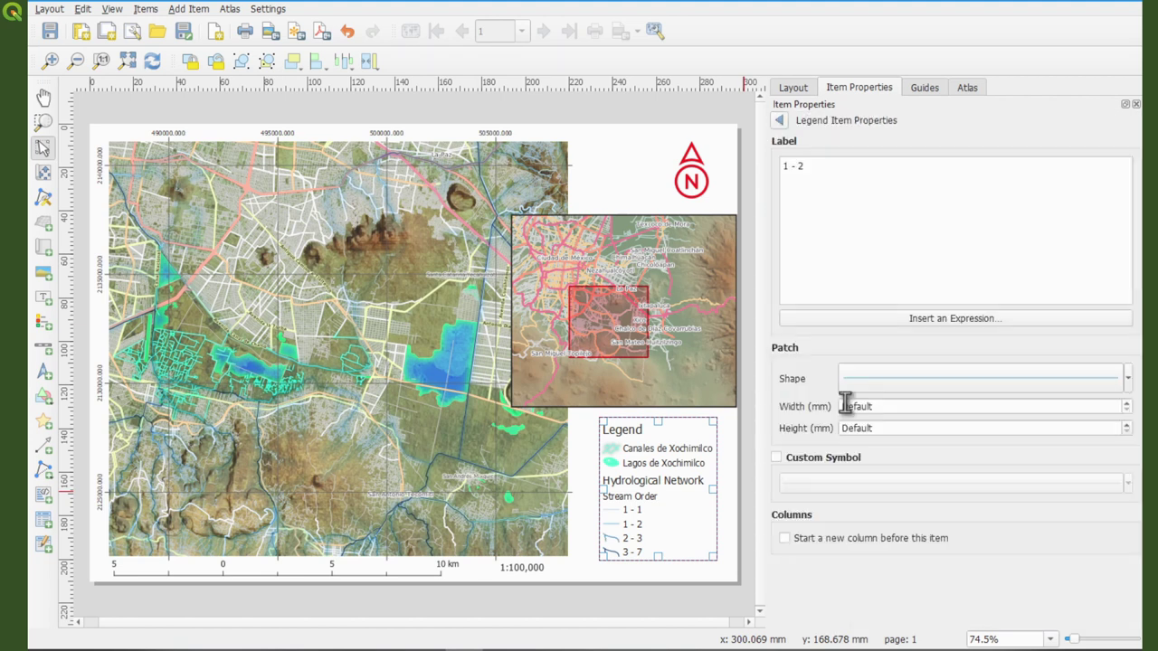
{"action": "left_click", "coordinate": [904, 380]}
{"action": "left_click_drag", "start_coordinate": [946, 143], "coordinate": [769, 156]}
{"action": "key", "text": "ctrl+v"}
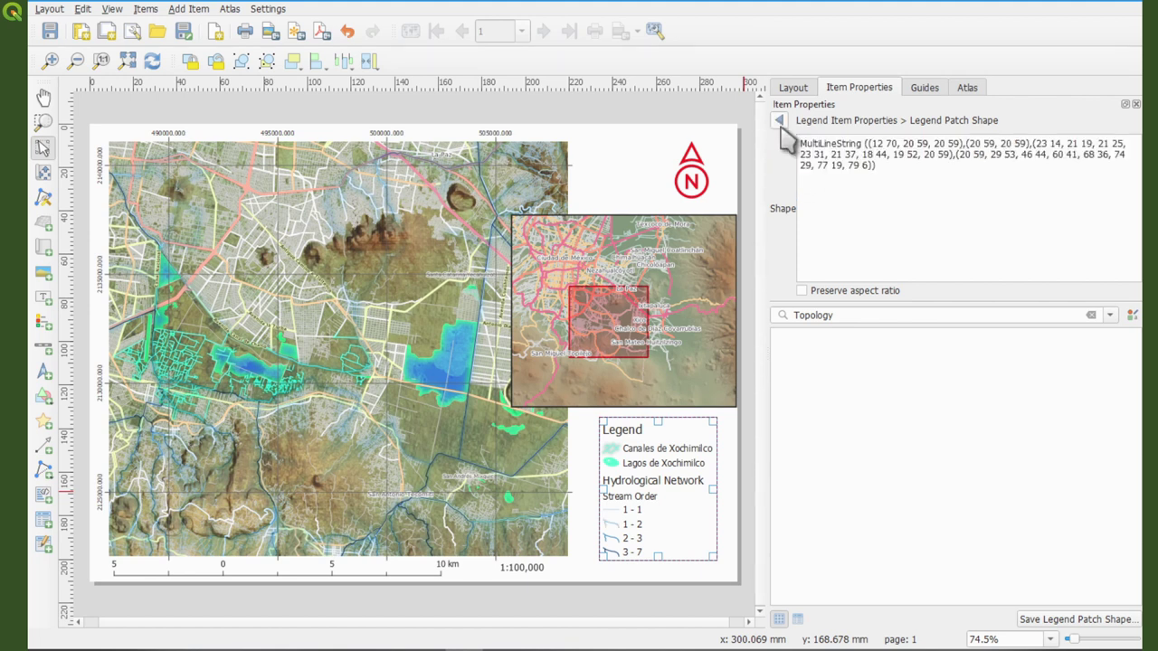
{"action": "left_click", "coordinate": [779, 121]}
{"action": "left_click", "coordinate": [780, 120]}
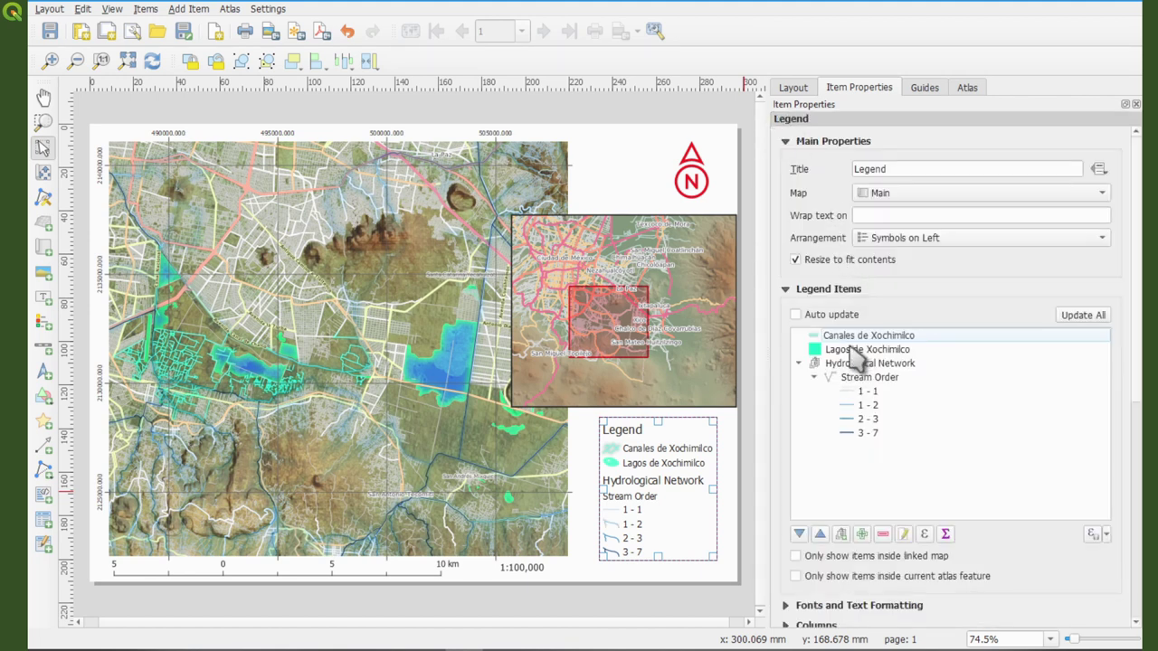
- Give the 1 - 1 Stream Order class the same copied Roads 2 patch shape and deselect the legend
{"action": "double_click", "coordinate": [864, 395]}
{"action": "left_click", "coordinate": [905, 378]}
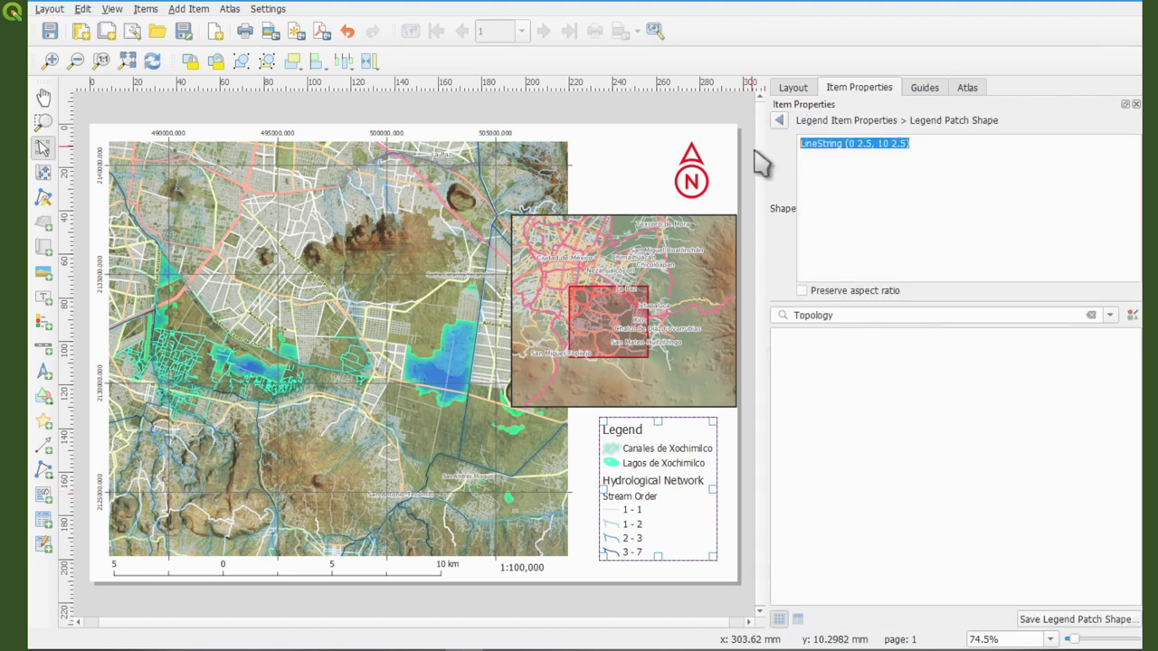
{"action": "left_click", "coordinate": [780, 122]}
{"action": "left_click", "coordinate": [624, 206]}
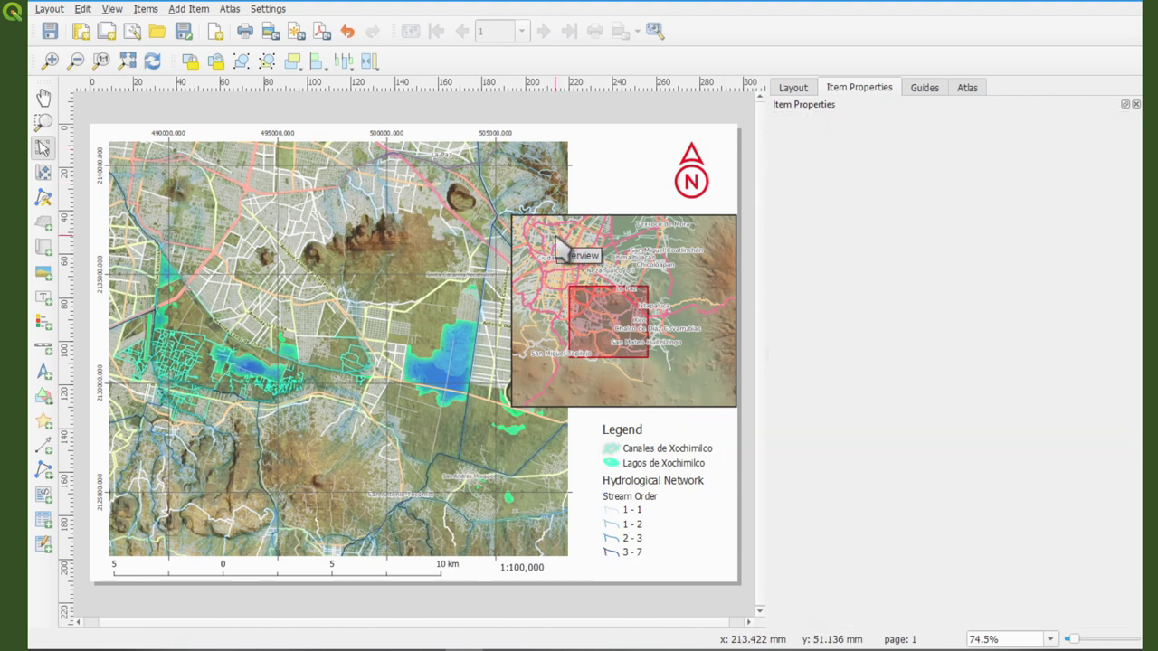
- Move the north arrow left toward the main map's edge and shift the legend about 8.5 mm left
{"action": "left_click", "coordinate": [698, 181]}
{"action": "left_click_drag", "start_coordinate": [699, 181], "coordinate": [612, 181]}
{"action": "left_click", "coordinate": [703, 189]}
{"action": "left_click_drag", "start_coordinate": [659, 452], "coordinate": [640, 452]}
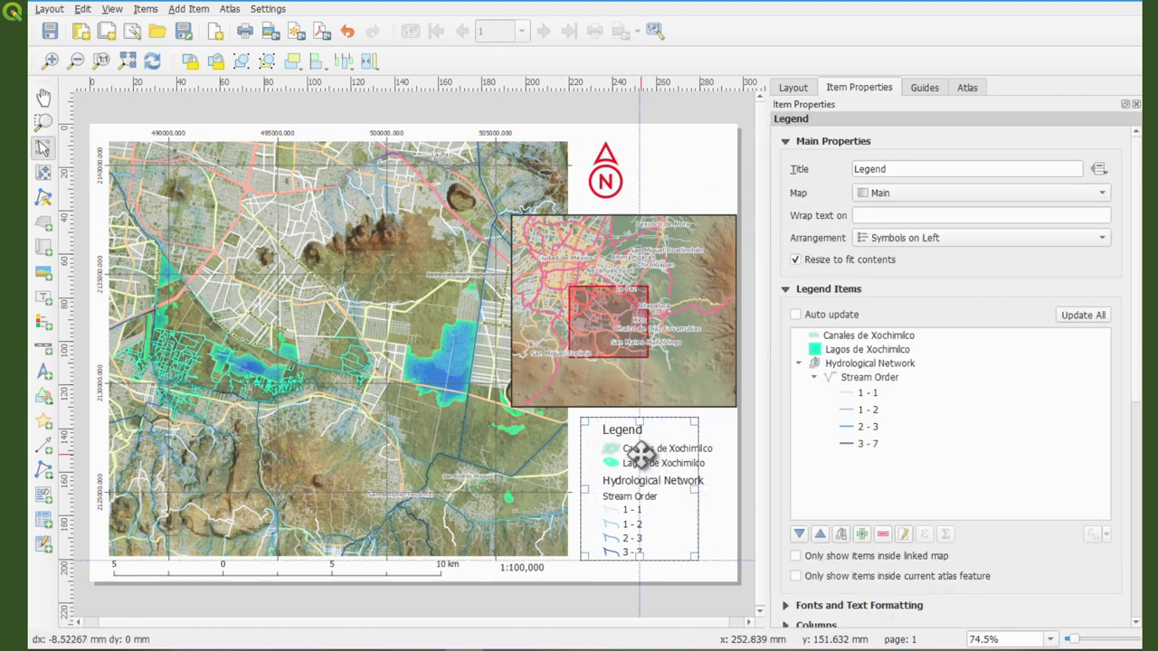
{"action": "left_click", "coordinate": [723, 483]}
- Add a label reading "Lakes and canals of Xochimilco, Tláhuac and Milpa Alta" beside the north arrow and colour its text blue
{"action": "left_click", "coordinate": [43, 297]}
{"action": "left_click_drag", "start_coordinate": [639, 142], "coordinate": [731, 199]}
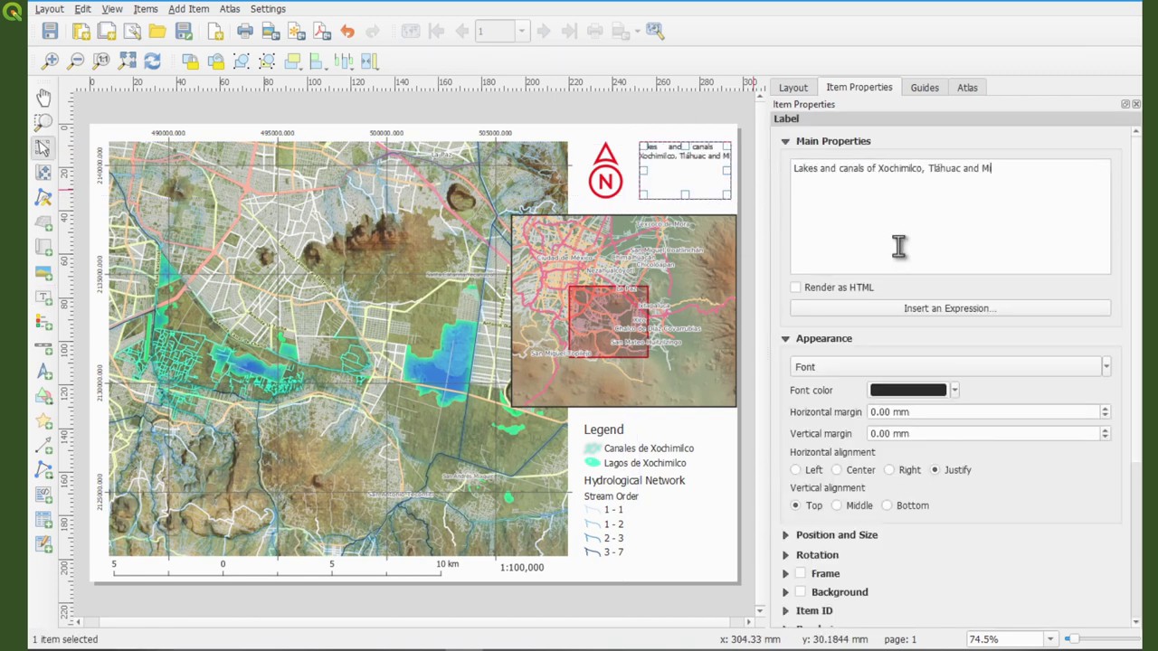
{"action": "left_click", "coordinate": [955, 390]}
{"action": "left_click", "coordinate": [909, 478]}
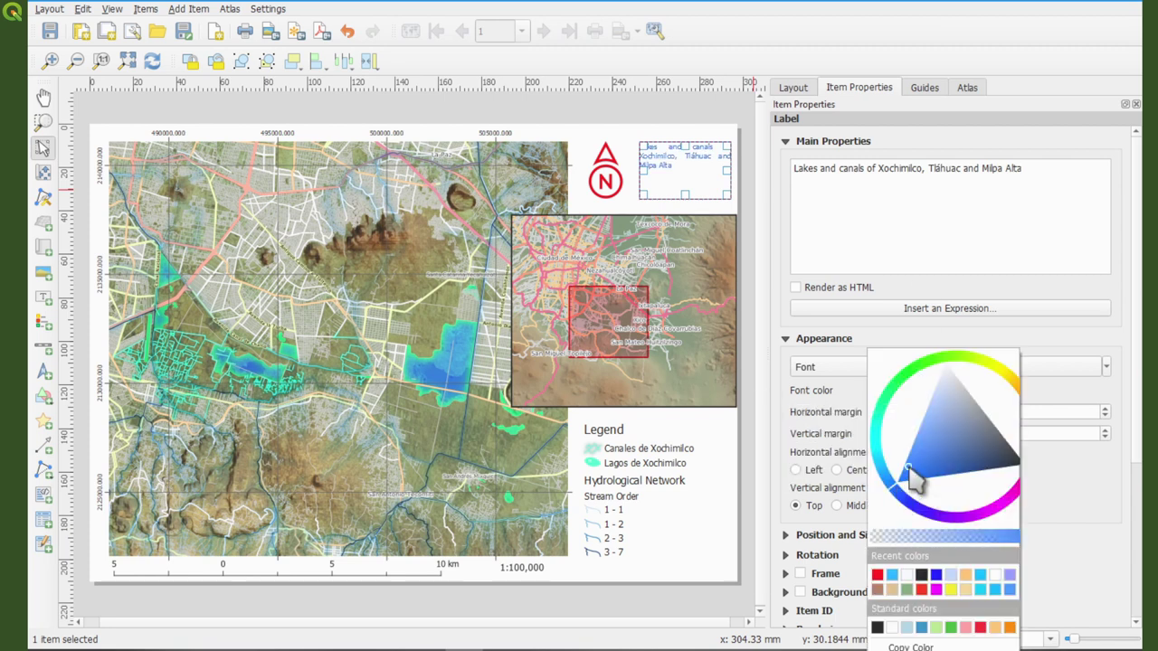
{"action": "left_click", "coordinate": [946, 390]}
- Set the title label's font to Noto Sans, Condensed Bold, size 16
{"action": "left_click", "coordinate": [941, 366]}
{"action": "left_click", "coordinate": [748, 312]}
{"action": "scroll", "coordinate": [488, 267], "scroll_direction": "down", "scroll_amount": 10}
{"action": "scroll", "coordinate": [507, 292], "scroll_direction": "up", "scroll_amount": 8}
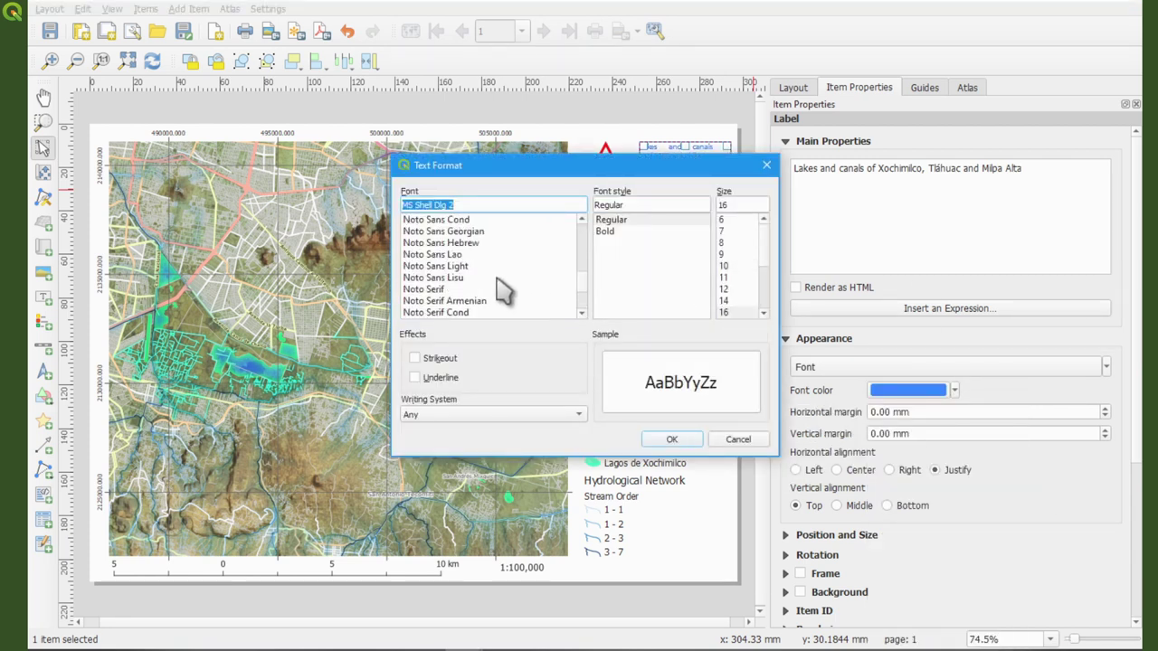
{"action": "left_click", "coordinate": [510, 243]}
{"action": "left_click", "coordinate": [638, 243]}
{"action": "left_click", "coordinate": [639, 277]}
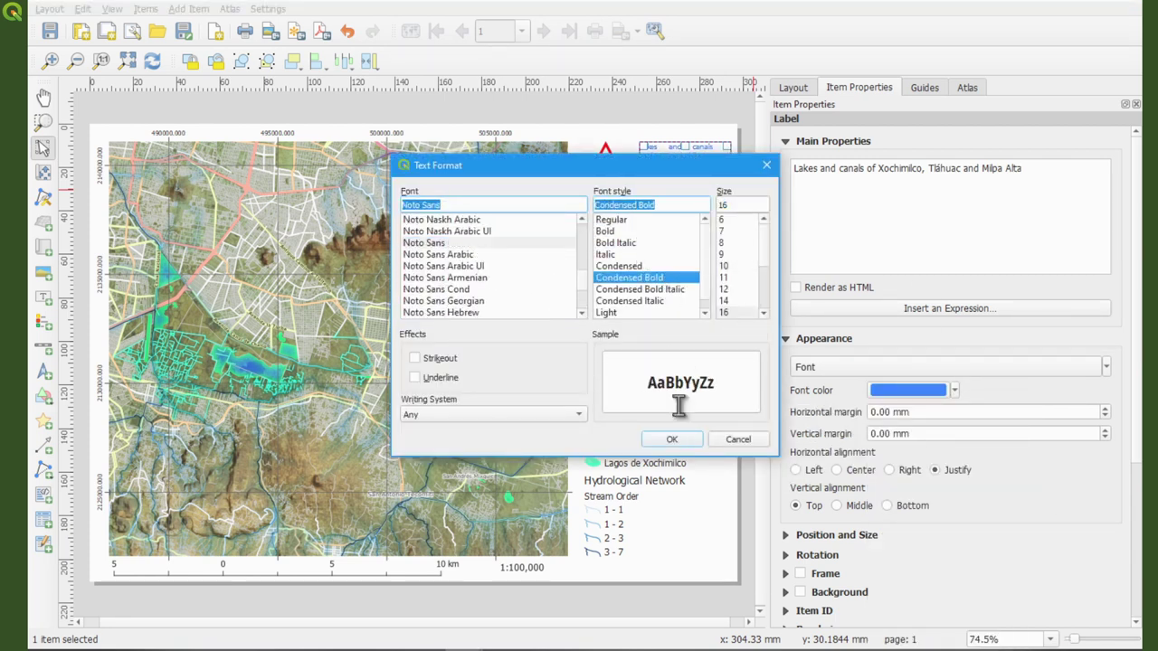
{"action": "left_click", "coordinate": [671, 438]}
- Arrange the title label and north arrow side by side above the overview map, widening the label to the left
{"action": "left_click_drag", "start_coordinate": [731, 152], "coordinate": [697, 154]}
{"action": "left_click", "coordinate": [604, 176]}
{"action": "left_click", "coordinate": [626, 172]}
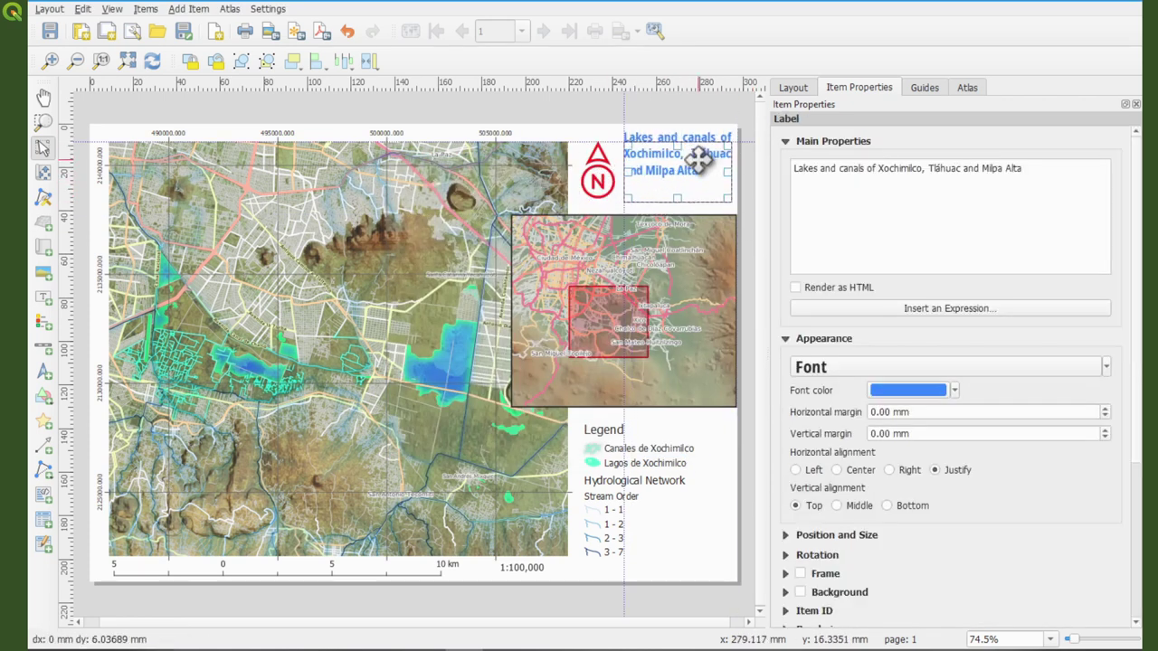
{"action": "left_click", "coordinate": [756, 539]}
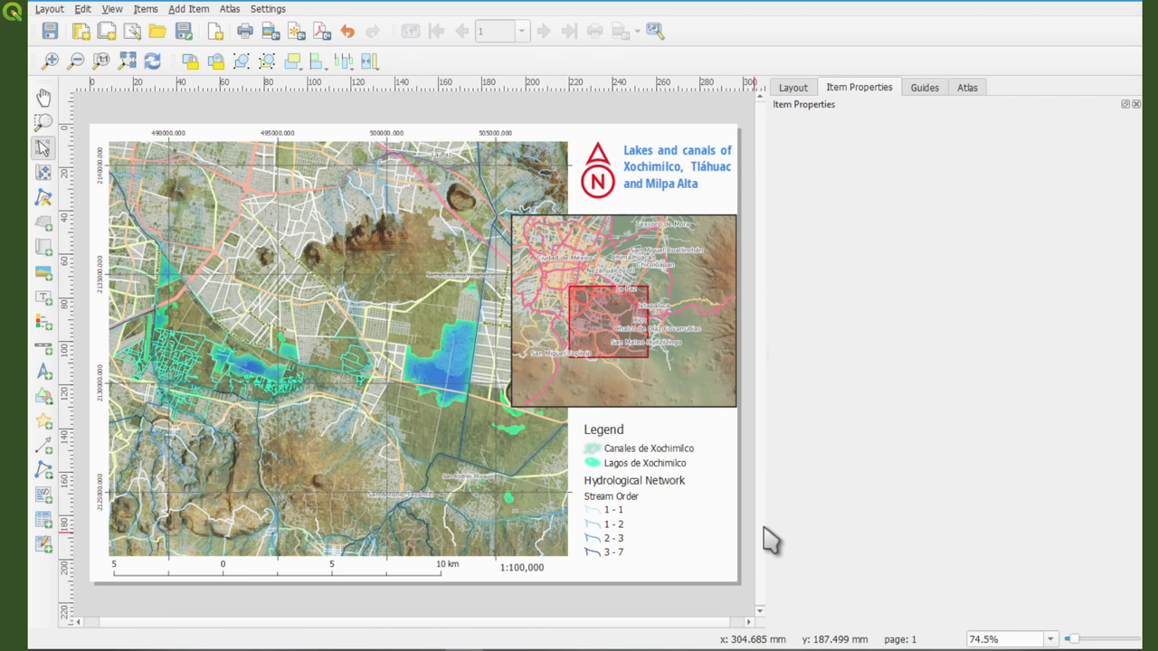
- Export the layout as the 300 dpi image Xochimilco.tif in the LayoutManager folder, and open the exported file from File Explorer
{"action": "left_click", "coordinate": [50, 8]}
{"action": "left_click", "coordinate": [109, 220]}
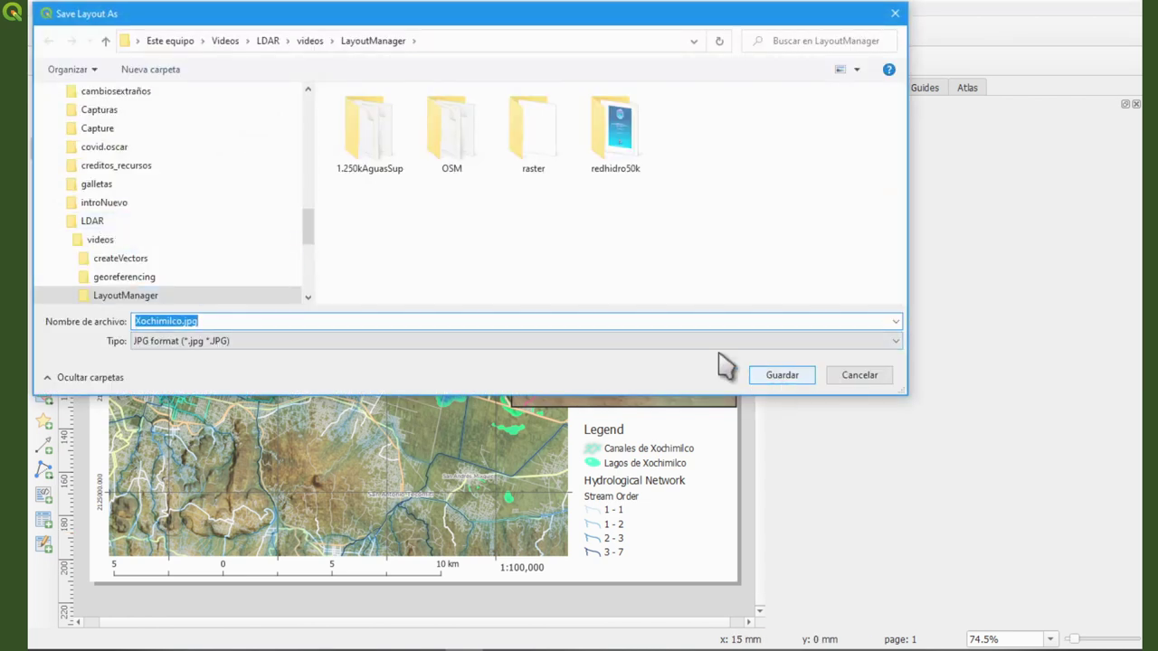
{"action": "left_click", "coordinate": [719, 341]}
{"action": "left_click", "coordinate": [638, 479]}
{"action": "left_click", "coordinate": [786, 376]}
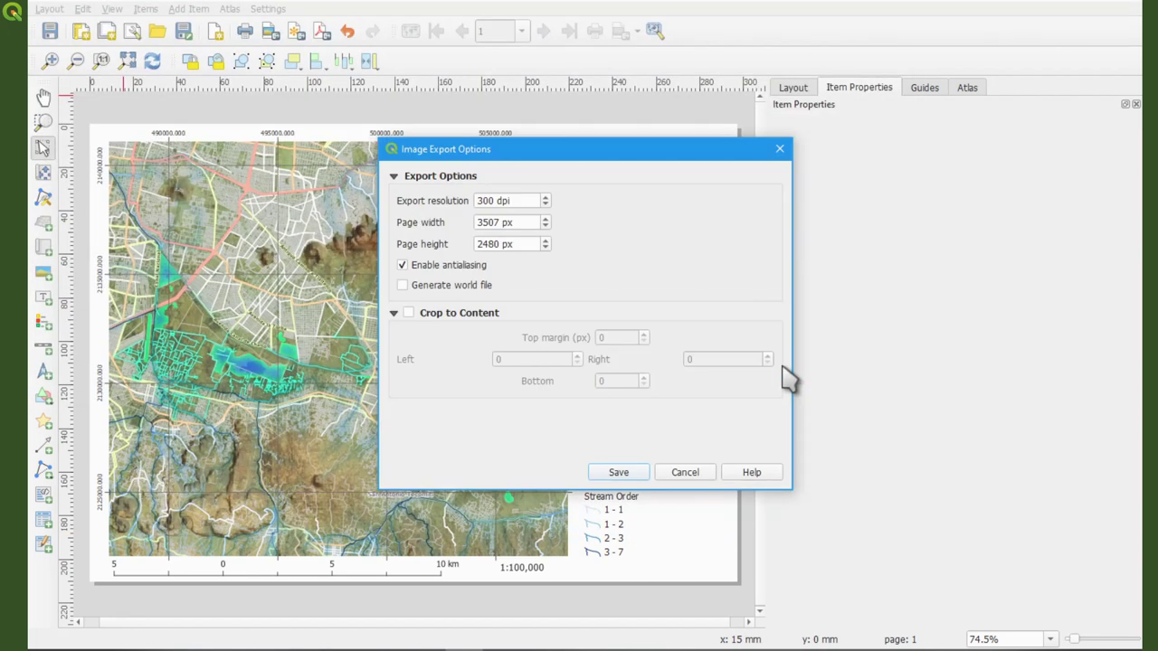
{"action": "left_click", "coordinate": [622, 474]}
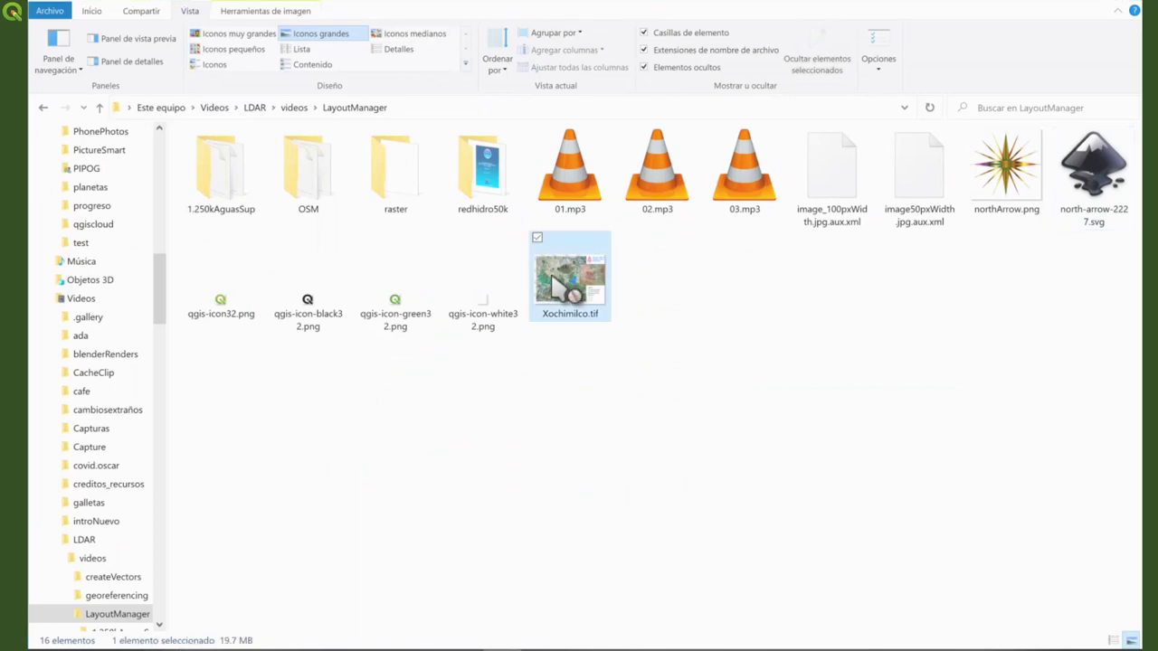
{"action": "key", "text": "Return"}
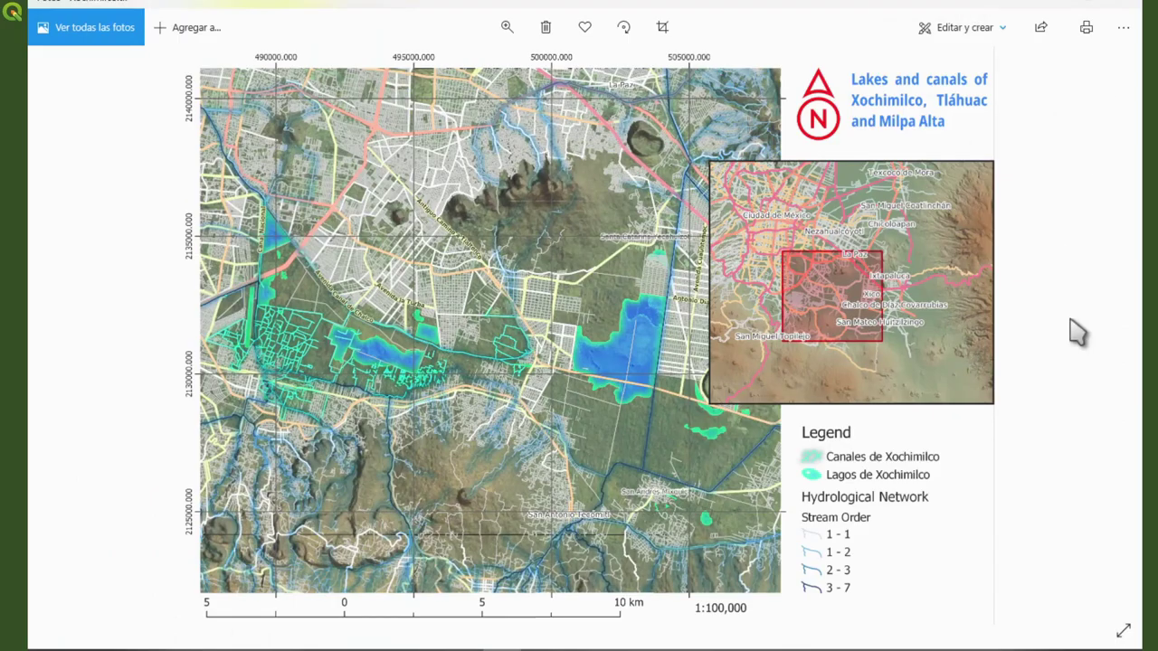